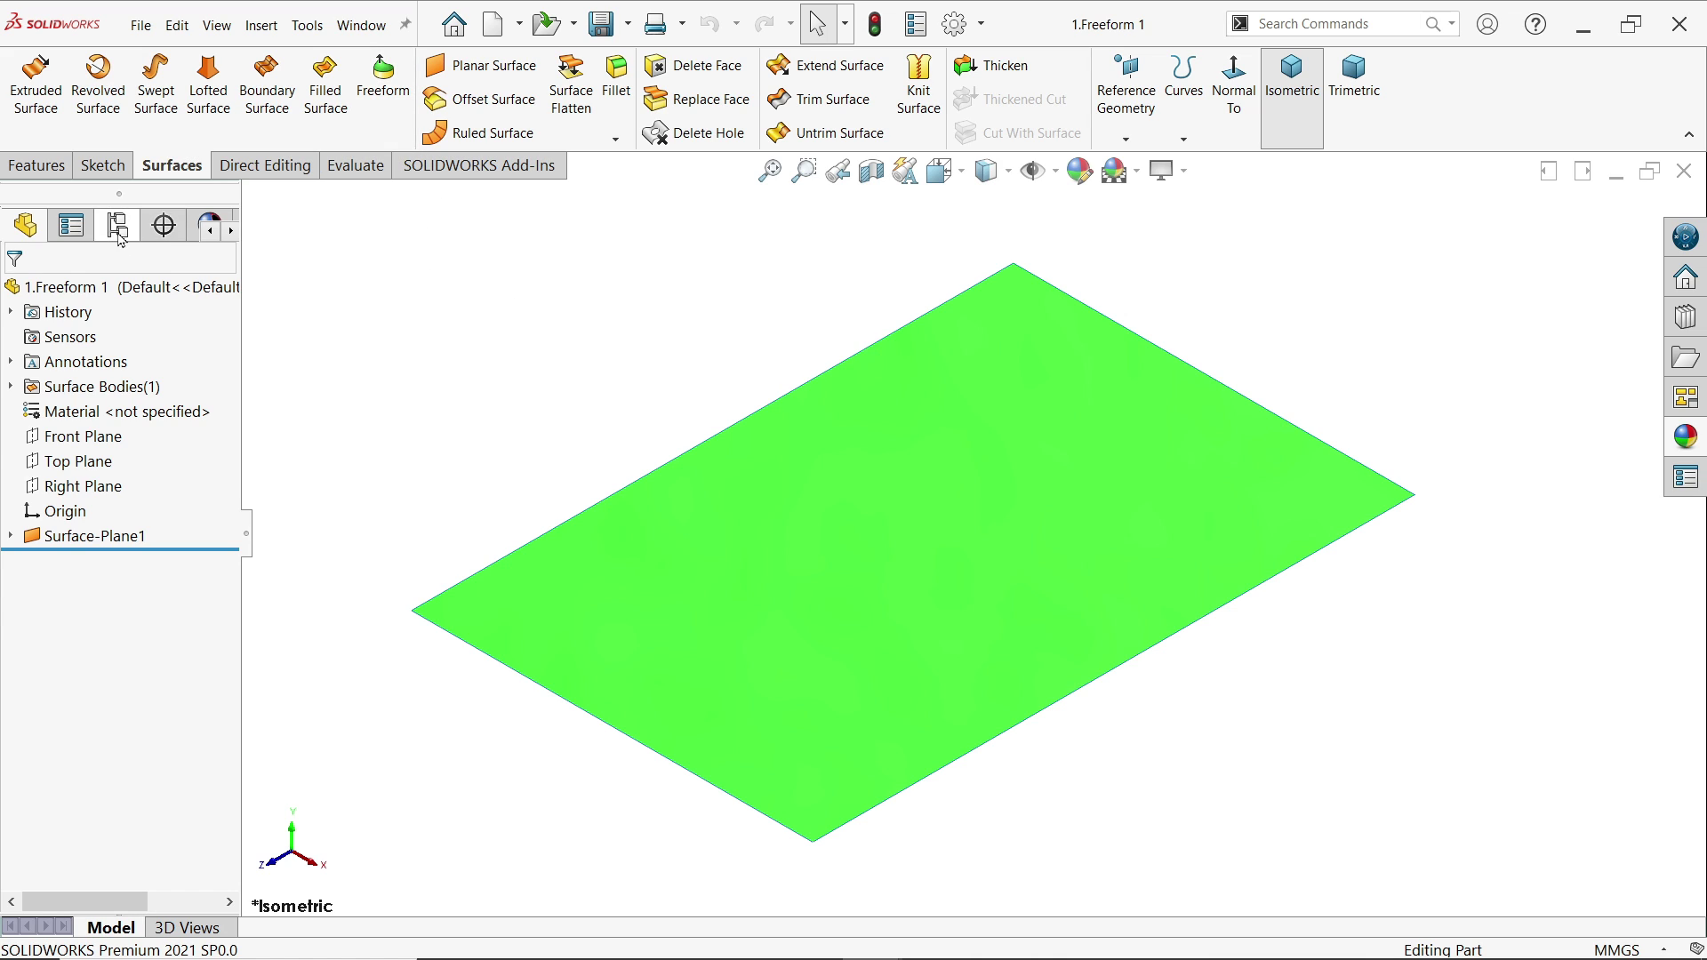
# Start a Freeform on the flat planar face and open its upper-left edge continuity options.
pyautogui.click(399, 92)
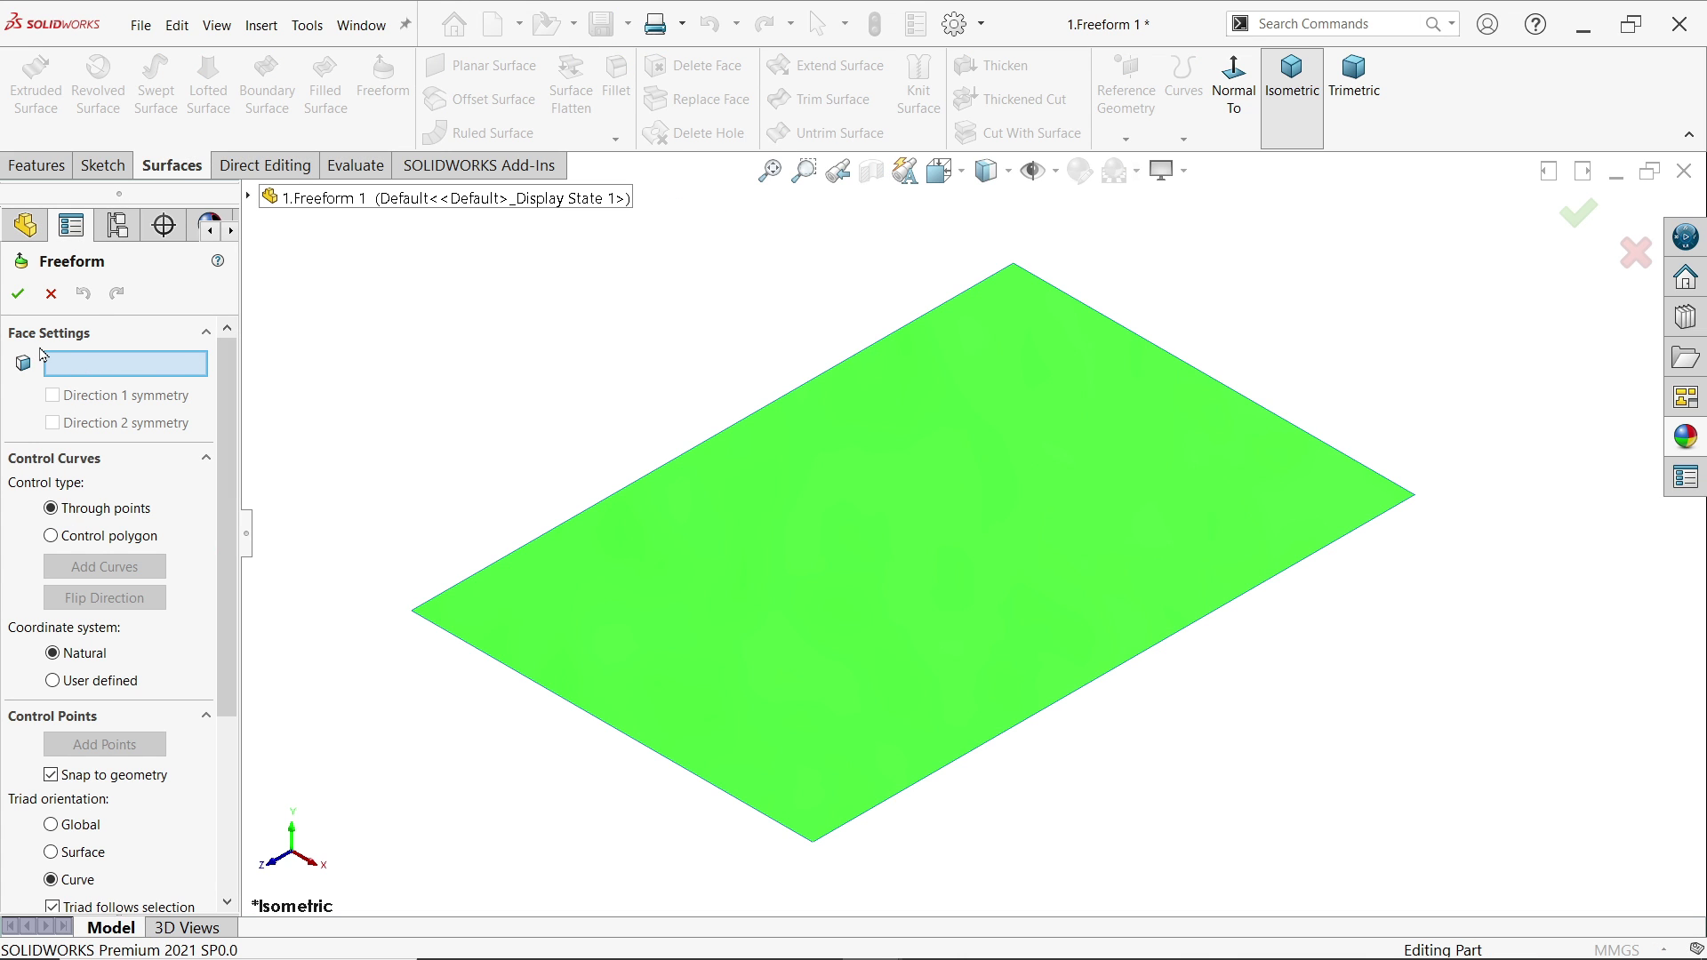
pyautogui.click(894, 584)
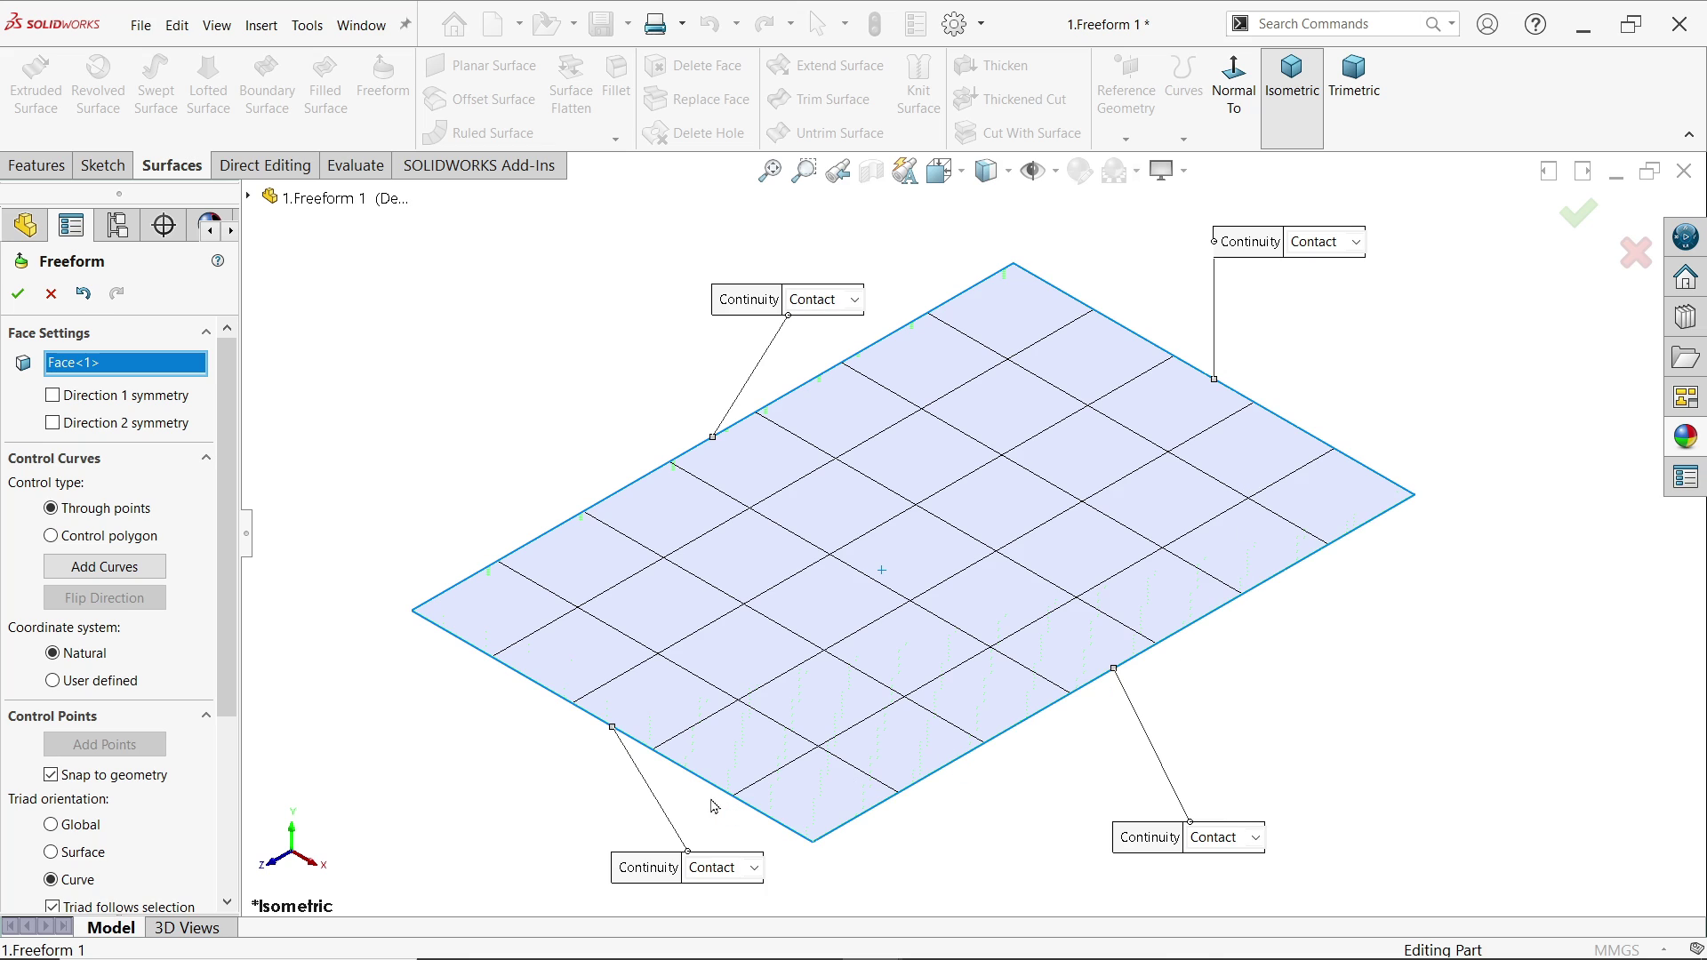
pyautogui.click(816, 310)
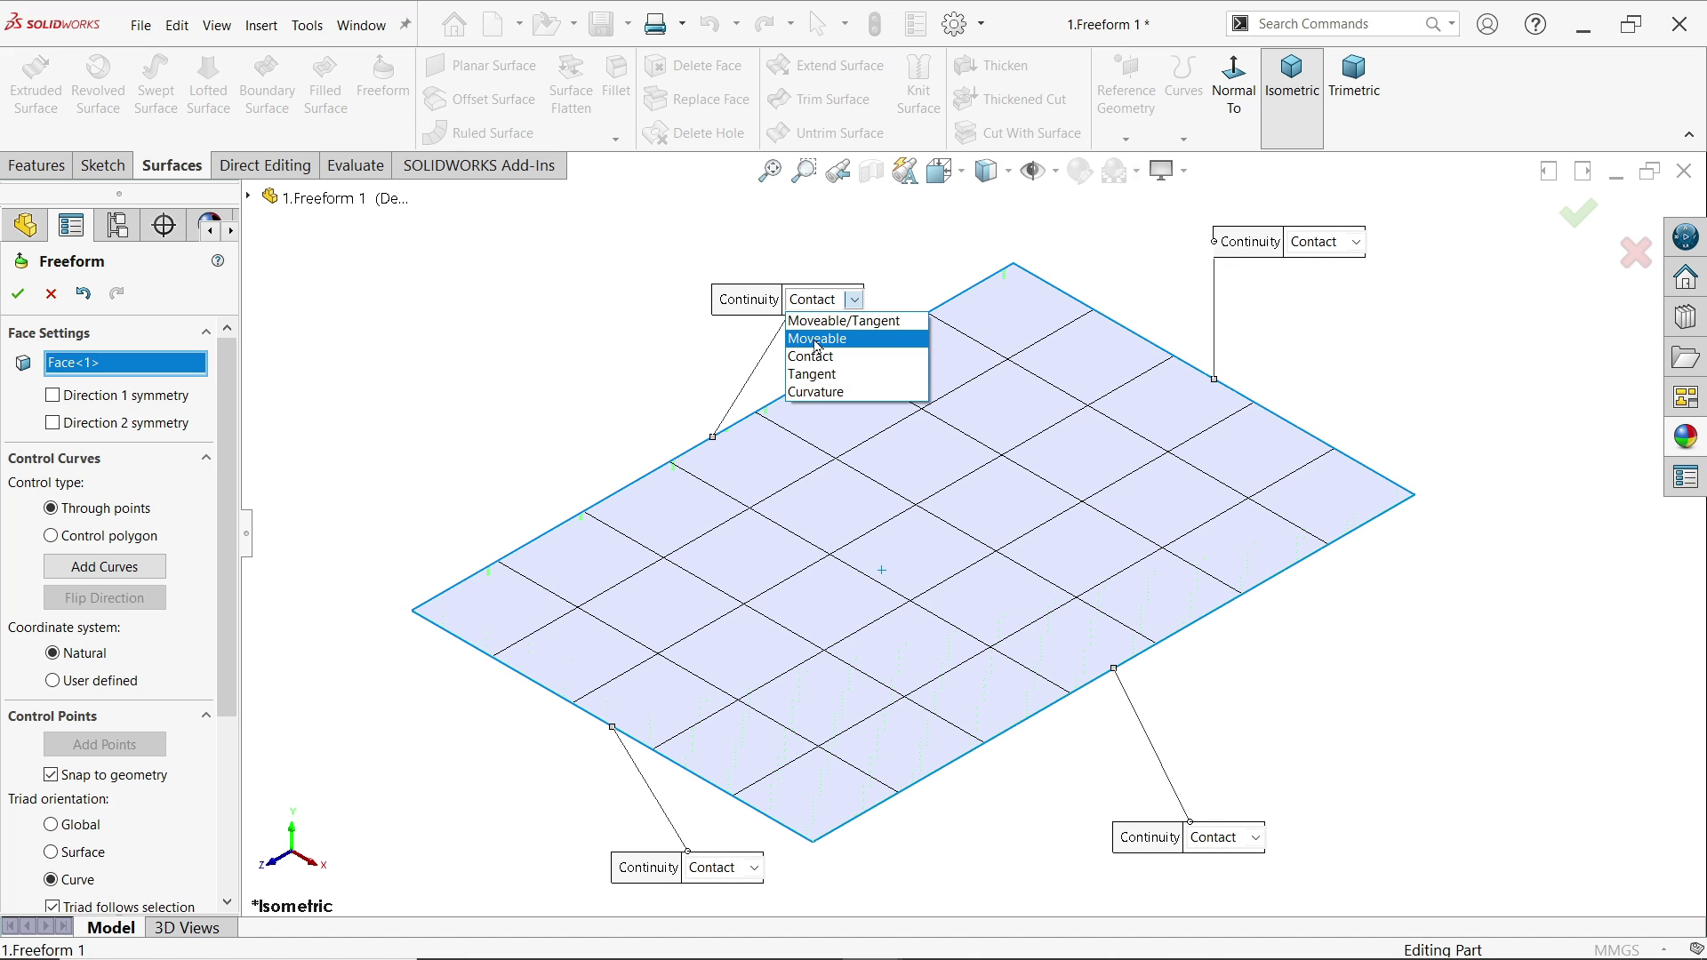
# Make the upper-left edge Moveable and drag its control points upward into a bulge.
pyautogui.click(817, 346)
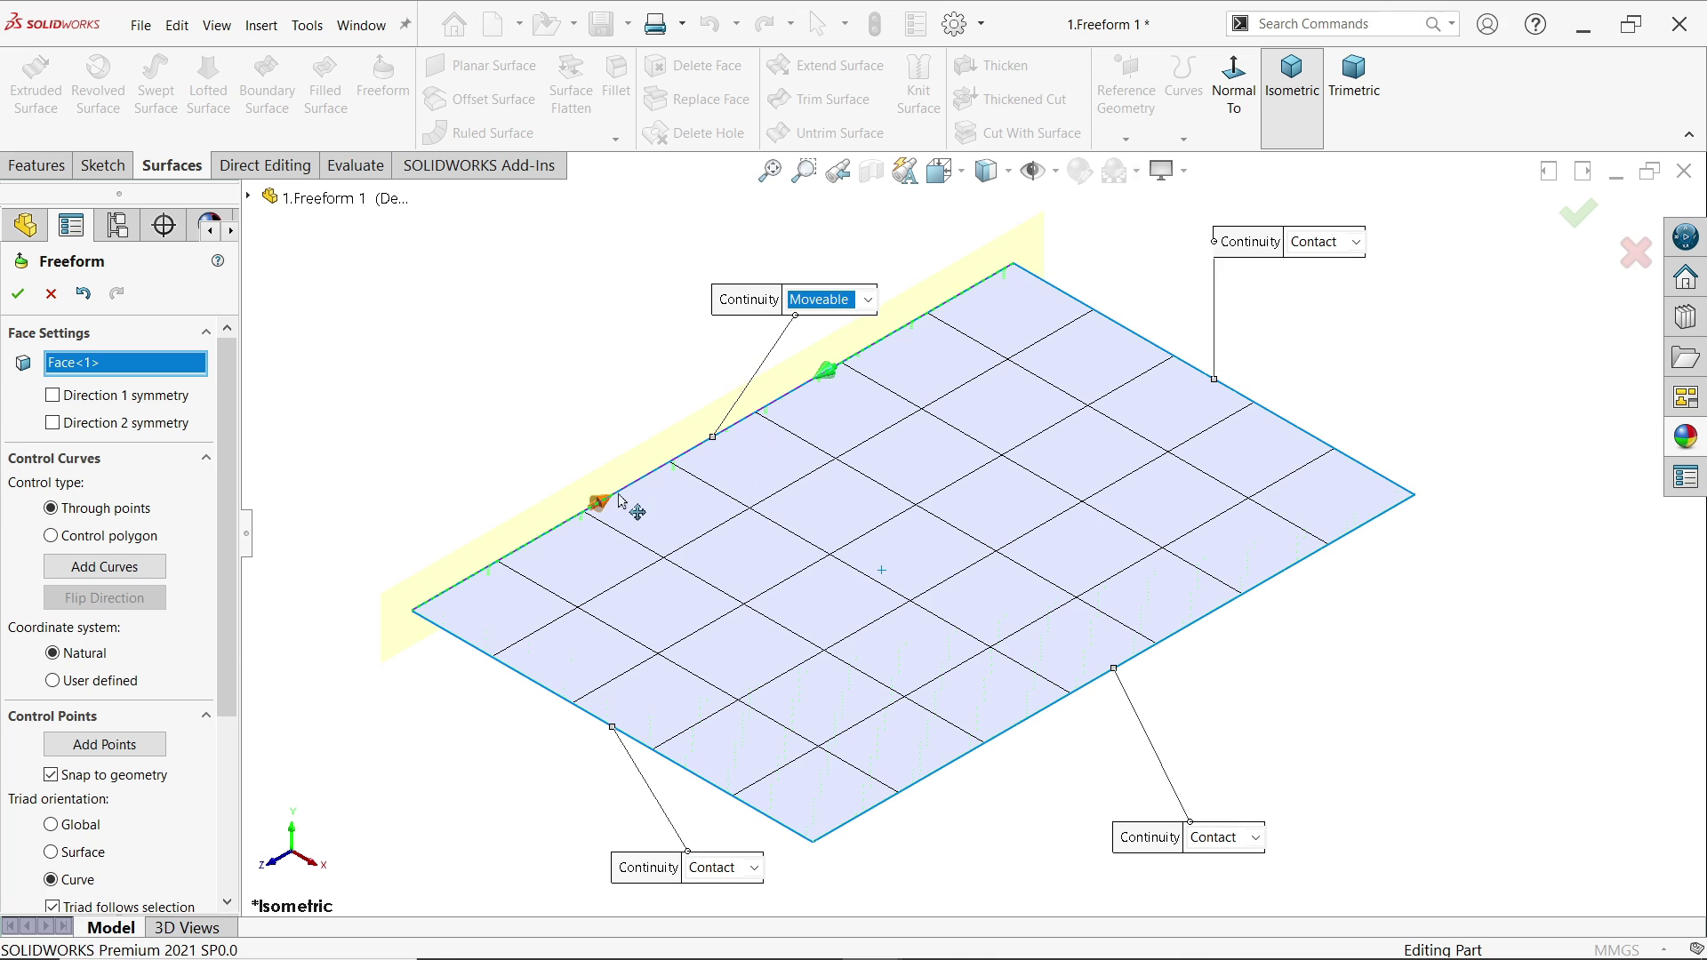
pyautogui.moveTo(598, 507); pyautogui.dragTo(587, 407)
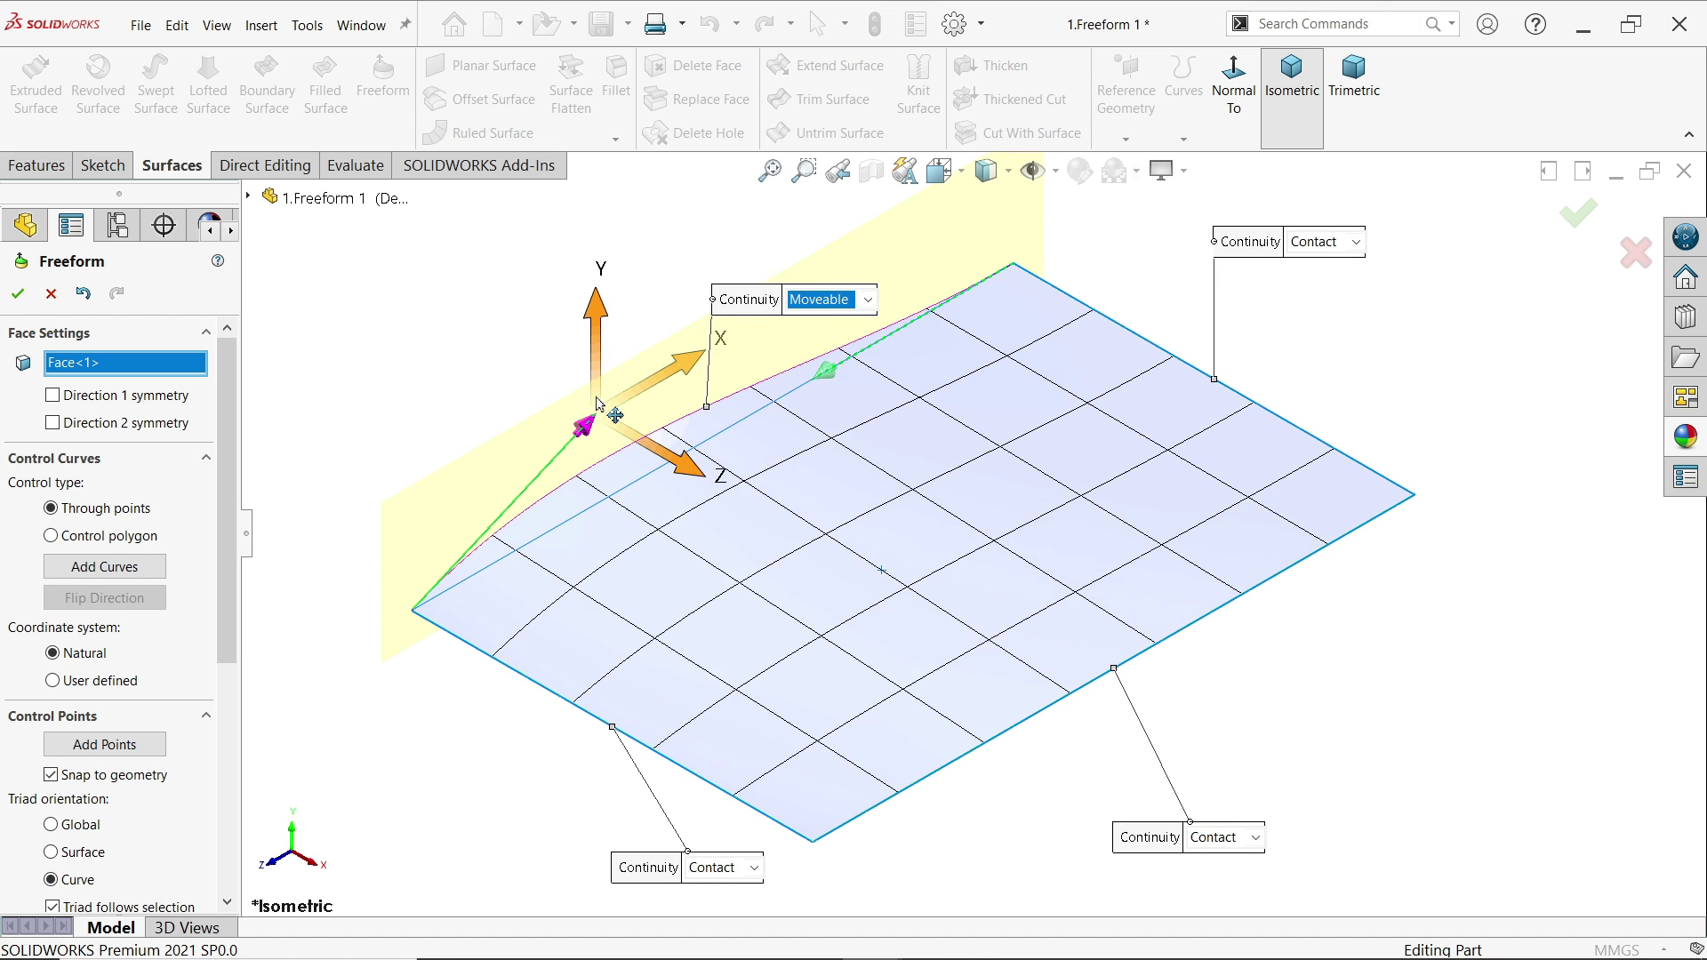
pyautogui.moveTo(827, 375); pyautogui.dragTo(851, 259)
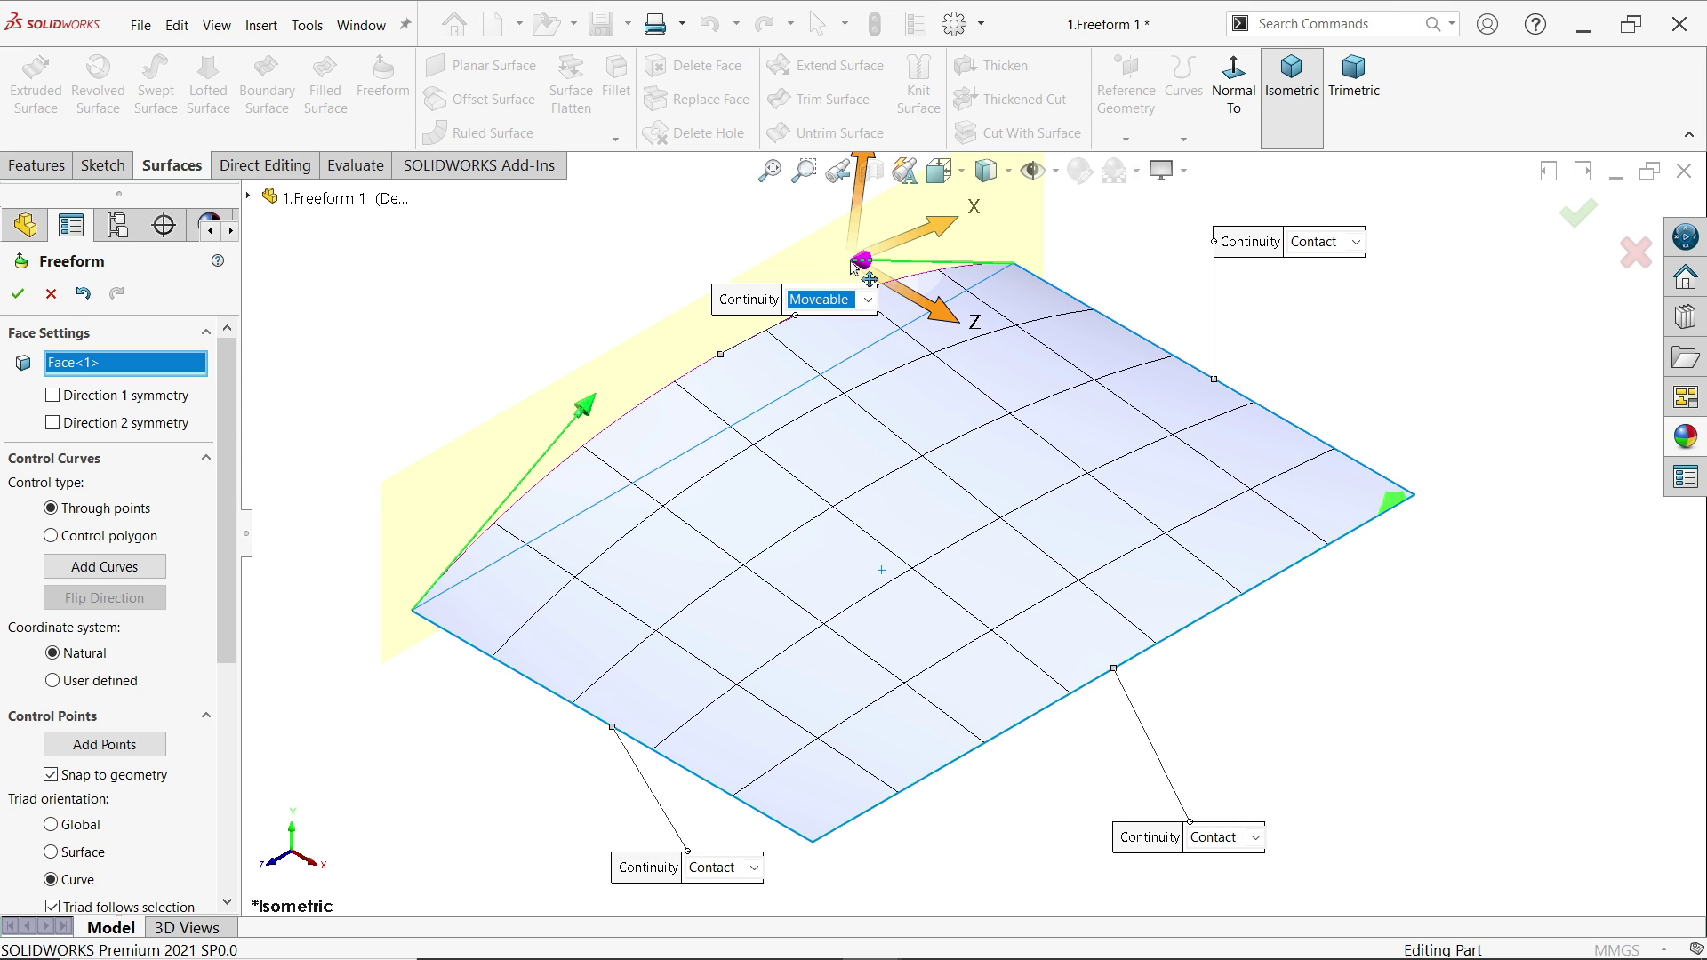
pyautogui.moveTo(586, 407); pyautogui.dragTo(587, 349)
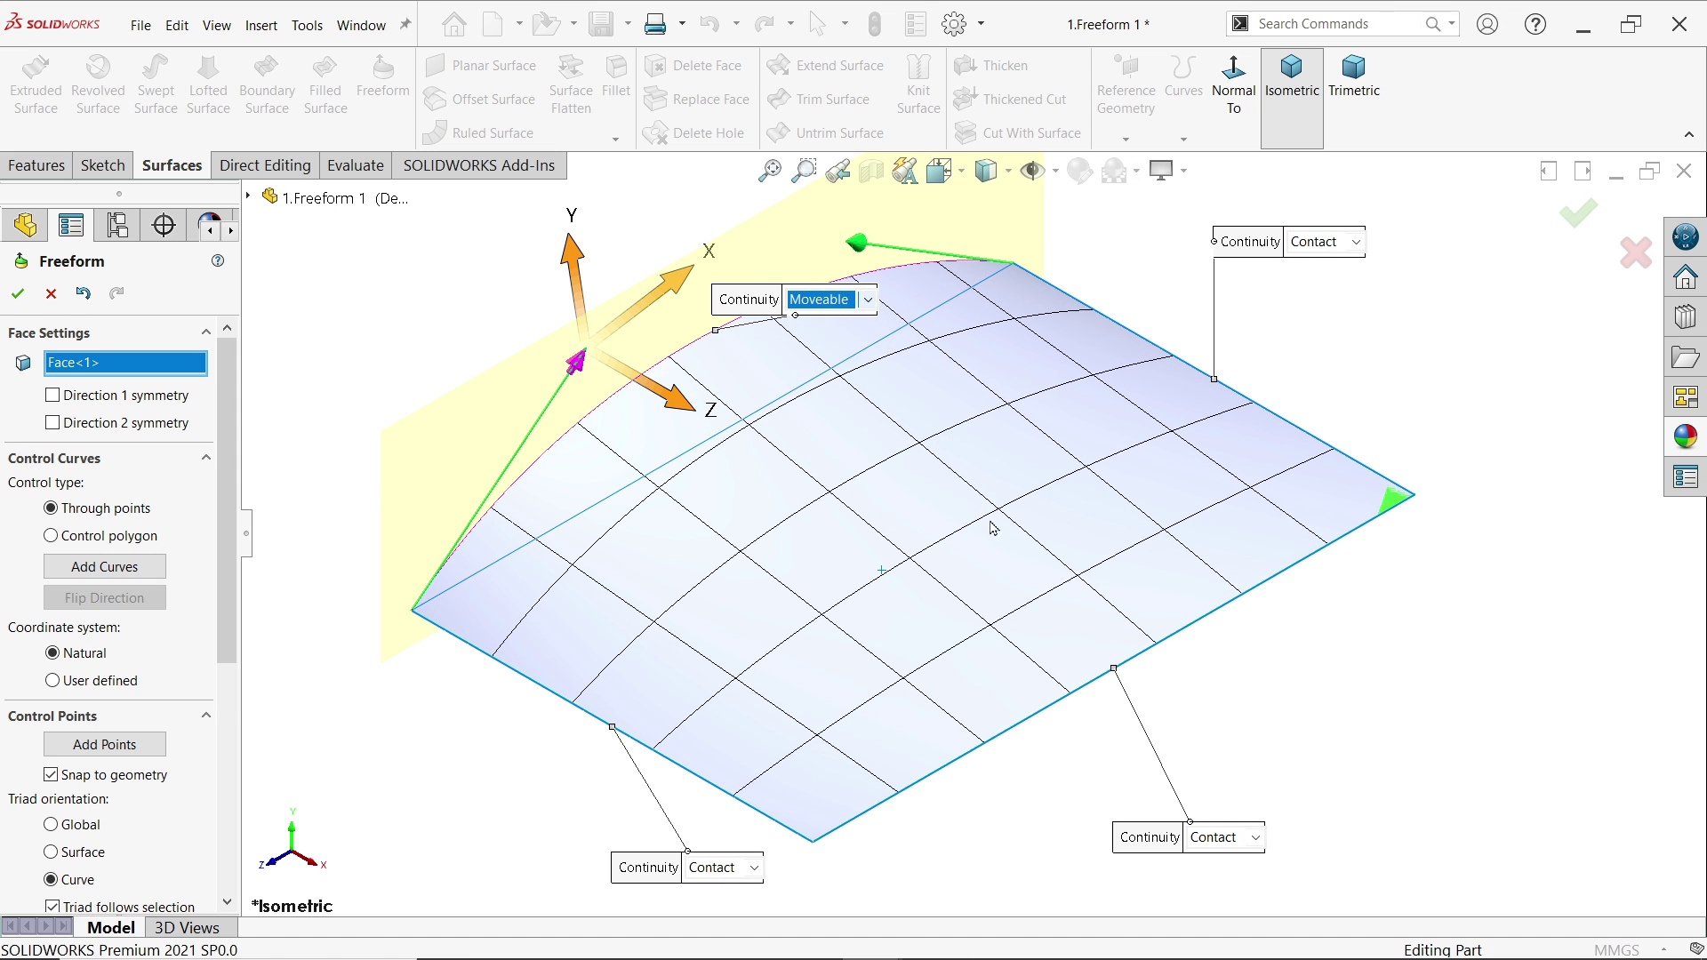
# Make the lower-right edge Moveable, lift the right edge into a curve, and accept the Freeform.
pyautogui.click(1224, 846)
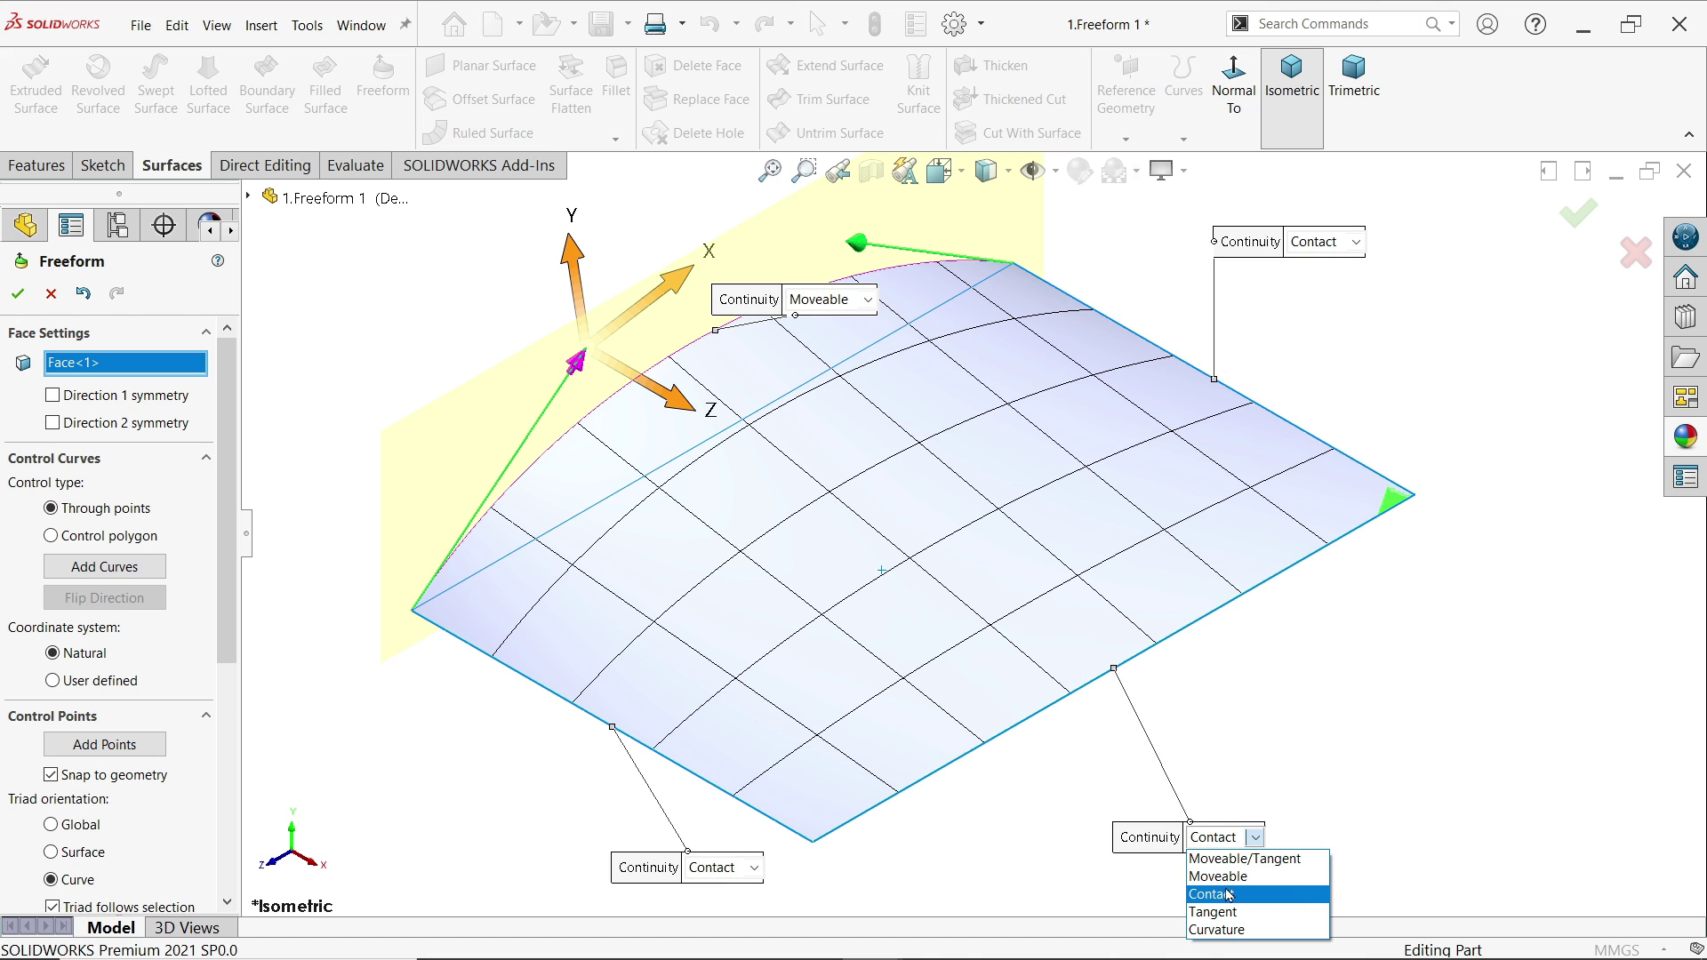
pyautogui.click(1221, 876)
pyautogui.click(1206, 626)
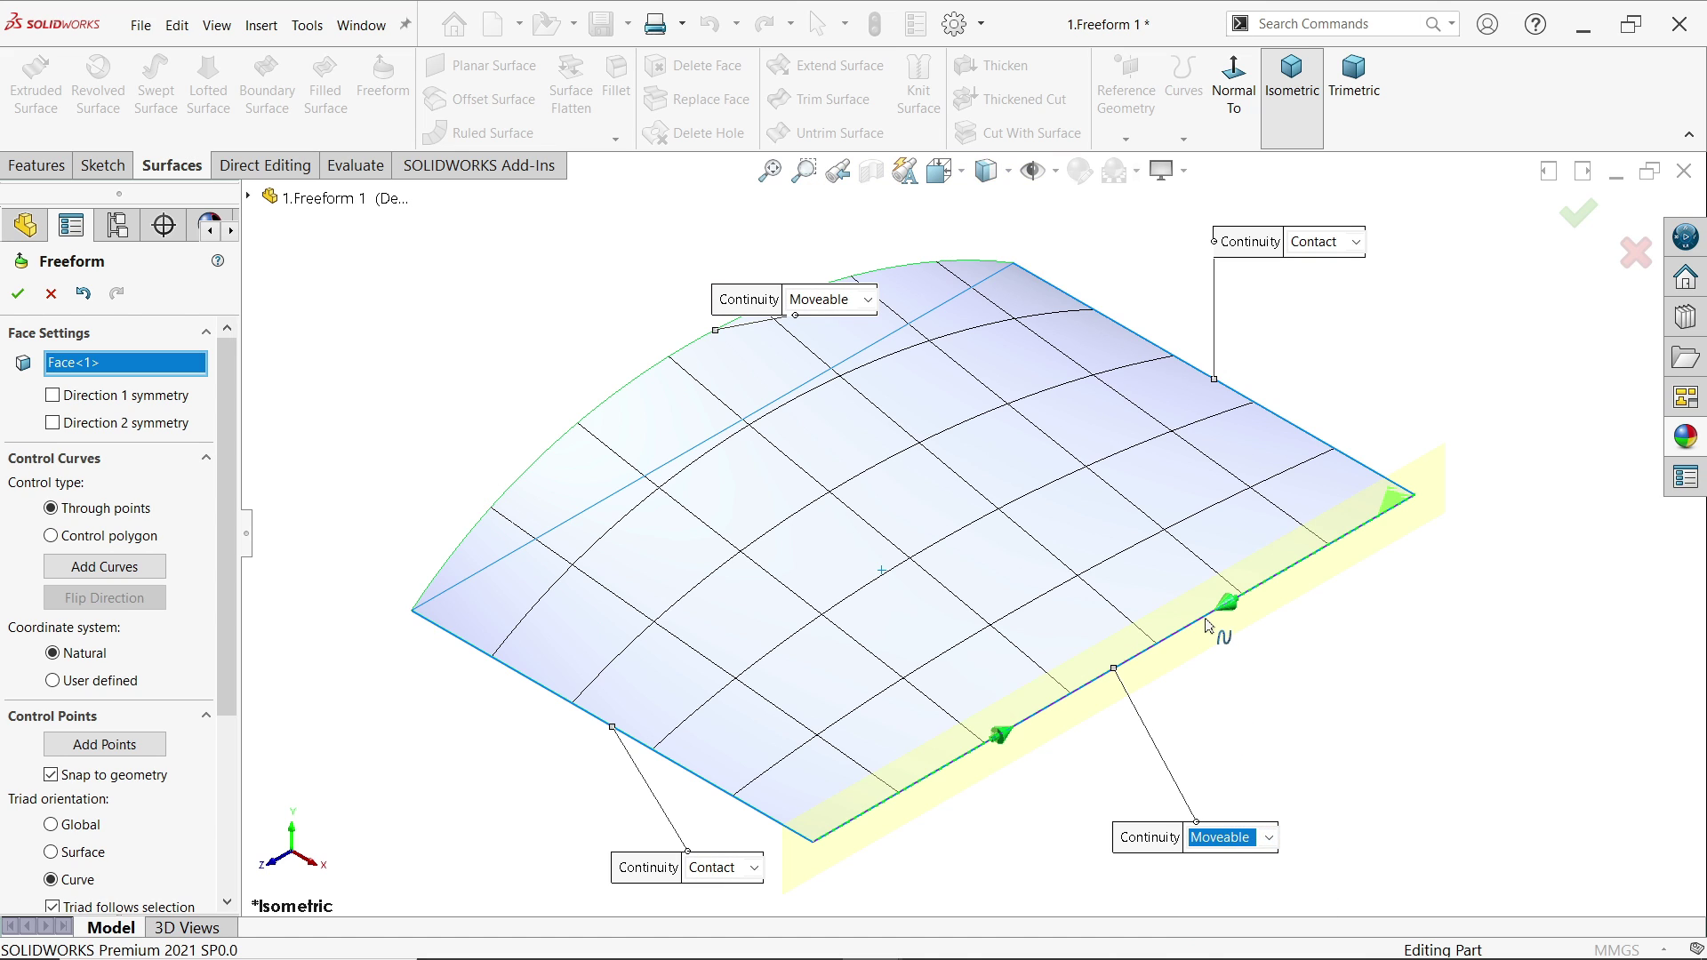
pyautogui.click(1229, 600)
pyautogui.moveTo(1217, 569)
pyautogui.mouseDown()
pyautogui.moveTo(1219, 510)
pyautogui.moveTo(1180, 501)
pyautogui.mouseUp()
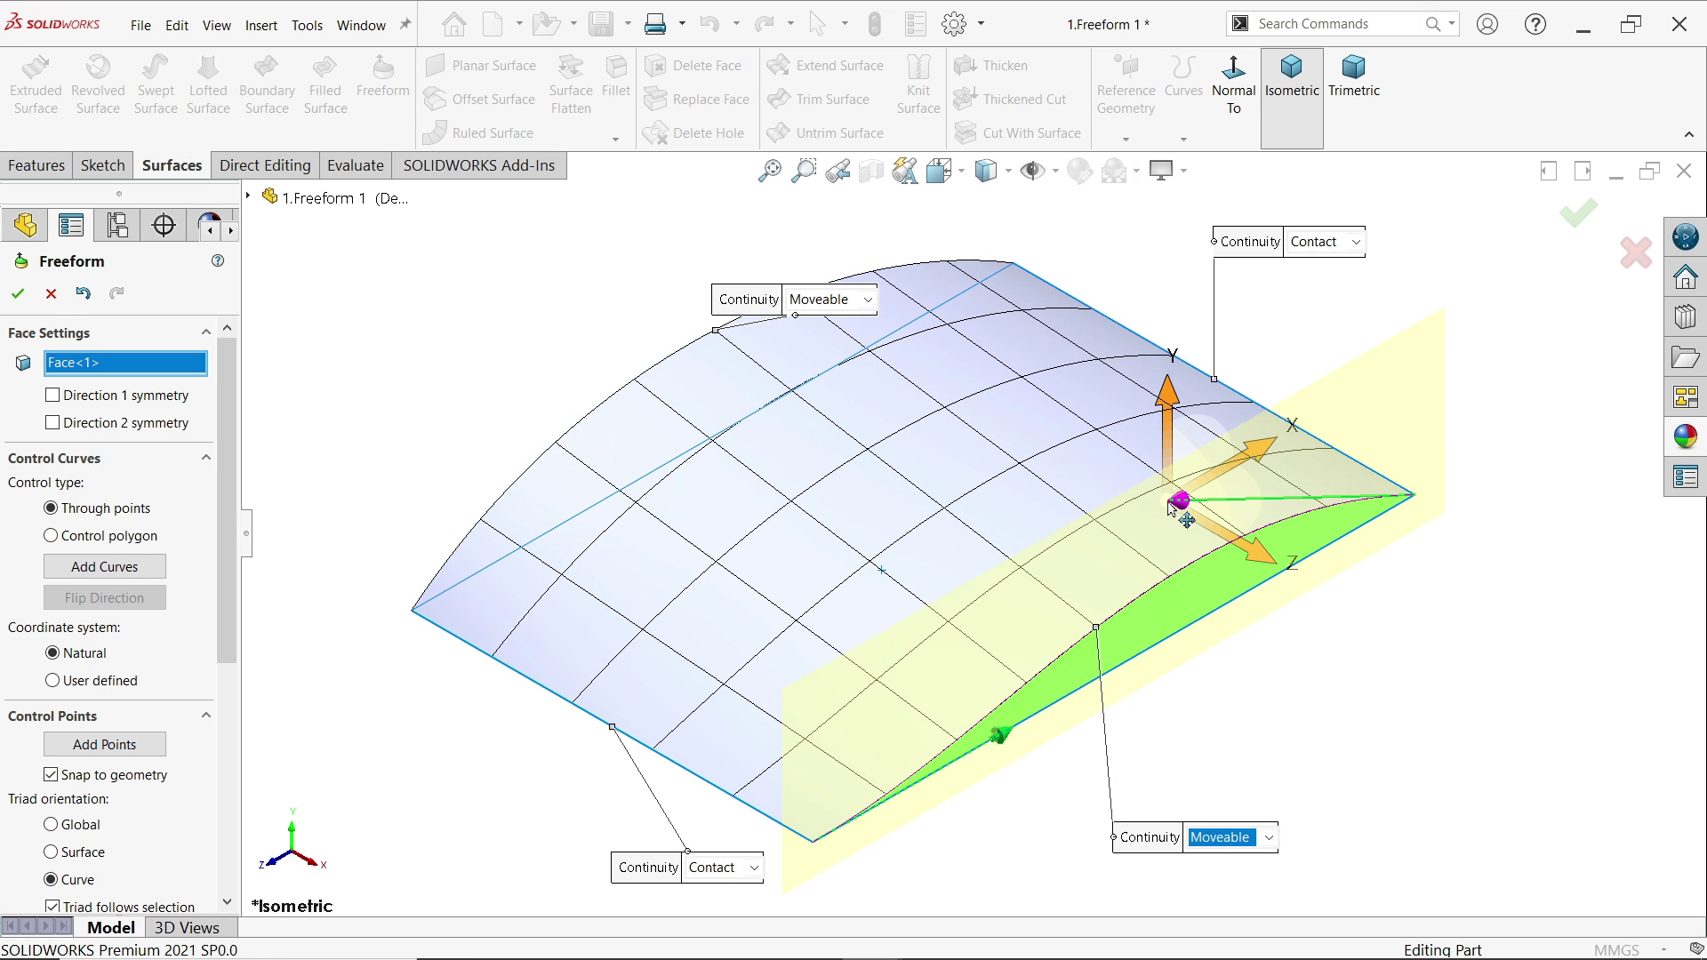
pyautogui.click(17, 292)
pyautogui.moveTo(855, 468)
pyautogui.mouseDown(button='middle')
pyautogui.moveTo(817, 441)
pyautogui.moveTo(1105, 408)
pyautogui.moveTo(854, 452)
pyautogui.moveTo(842, 472)
pyautogui.moveTo(872, 535)
pyautogui.moveTo(835, 617)
pyautogui.moveTo(919, 572)
pyautogui.moveTo(835, 587)
pyautogui.moveTo(842, 533)
pyautogui.moveTo(897, 566)
pyautogui.moveTo(850, 592)
pyautogui.moveTo(863, 581)
pyautogui.mouseUp(button='middle')
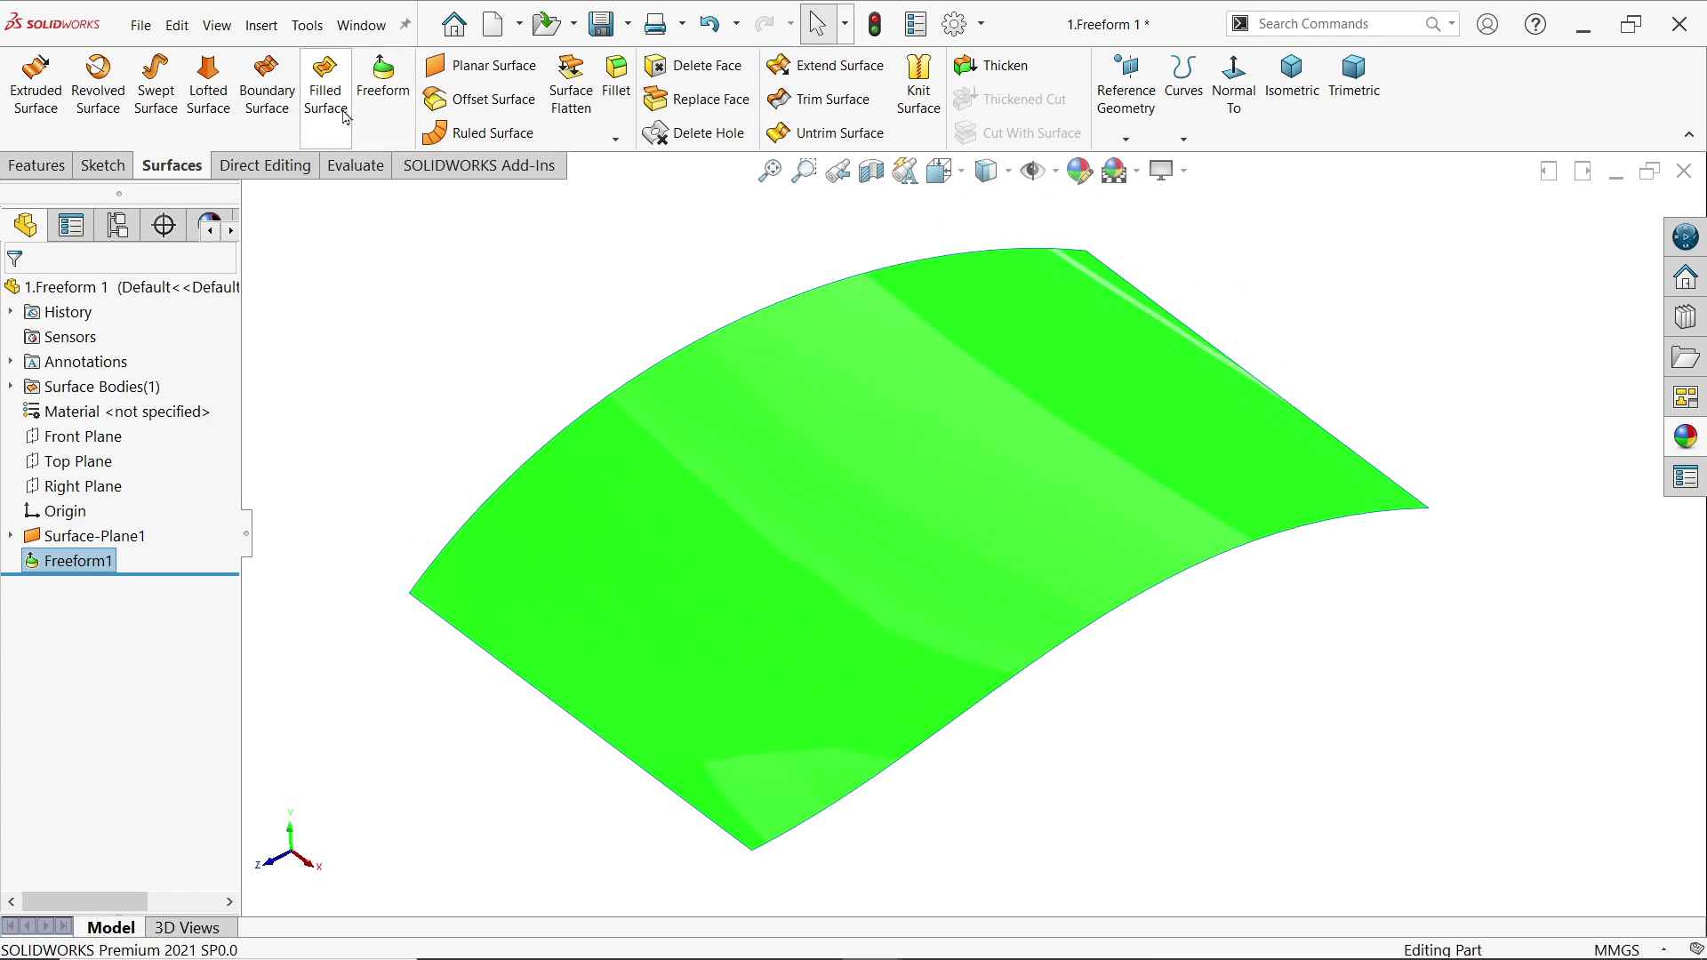
# Switch to the 1.Freeform 2 part and start a Freeform on the surface's right half.
pyautogui.click(361, 24)
pyautogui.click(418, 275)
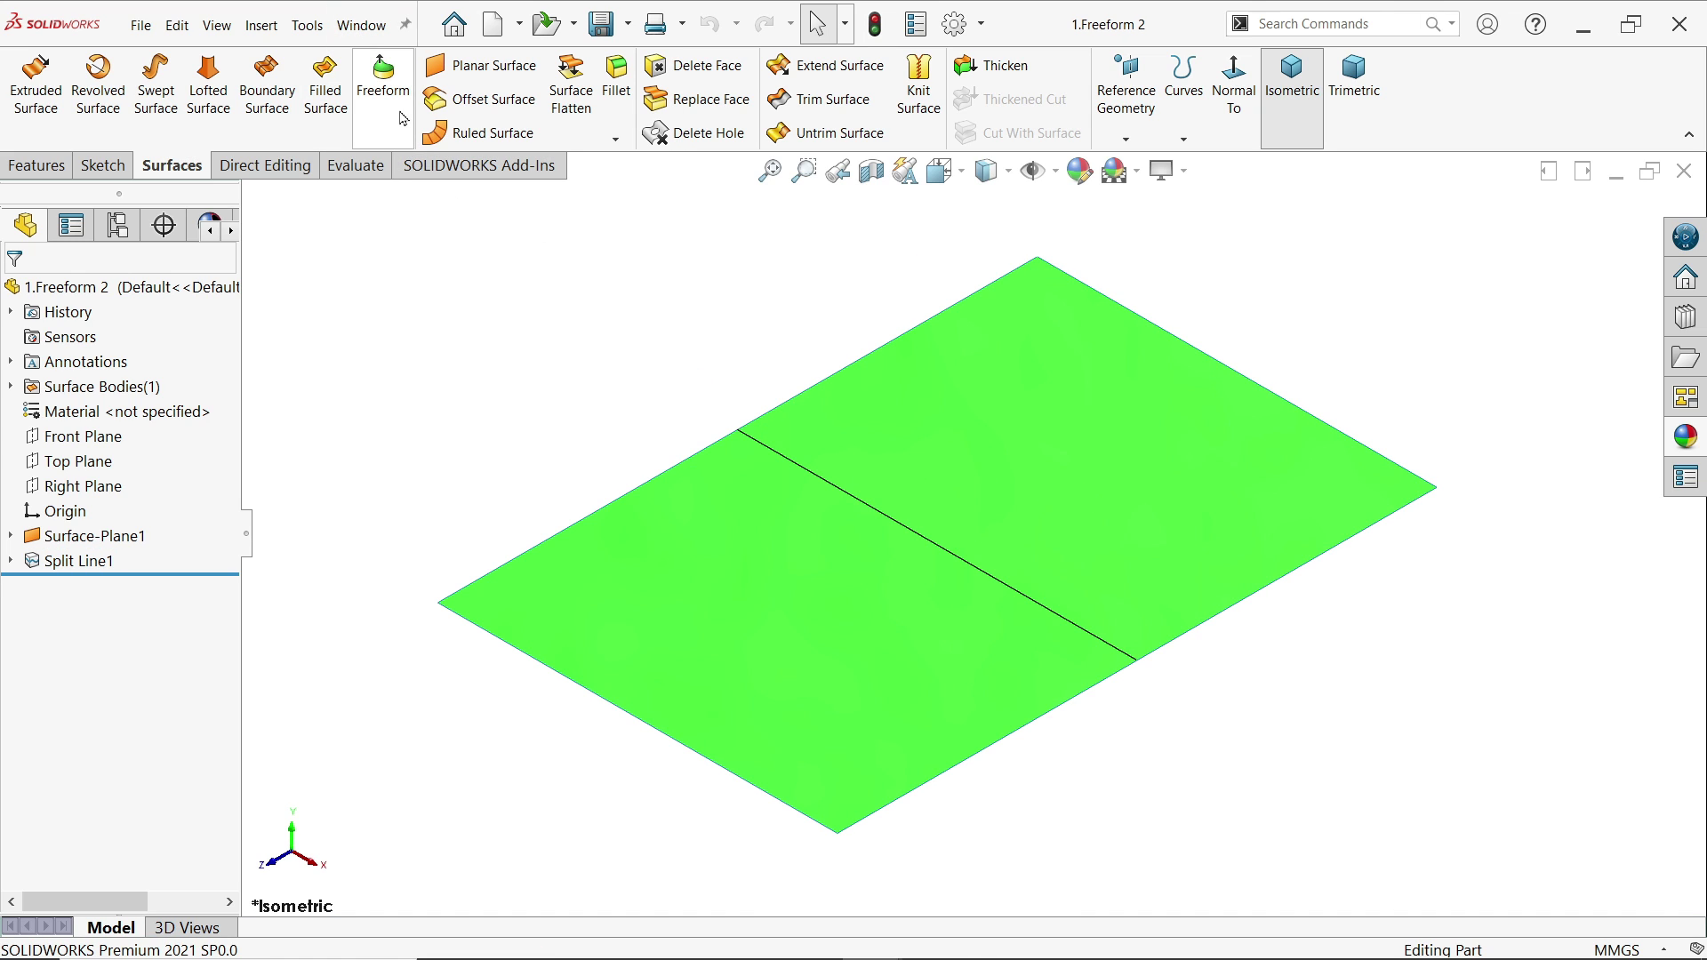
pyautogui.click(383, 86)
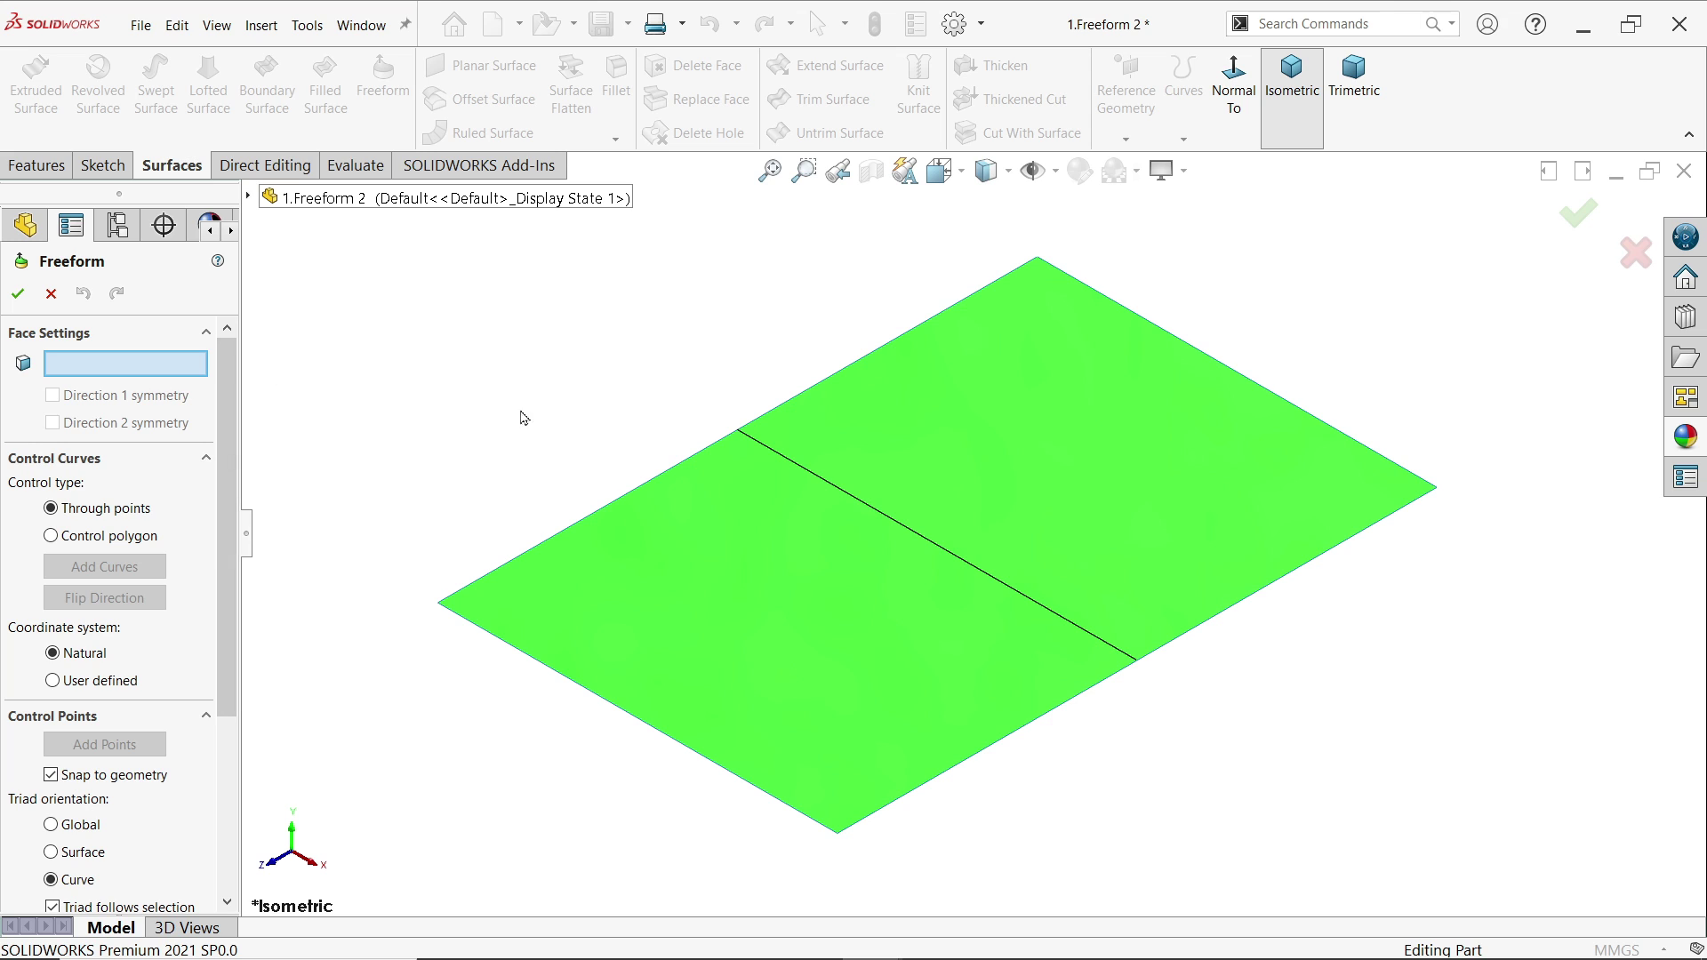
pyautogui.click(1024, 450)
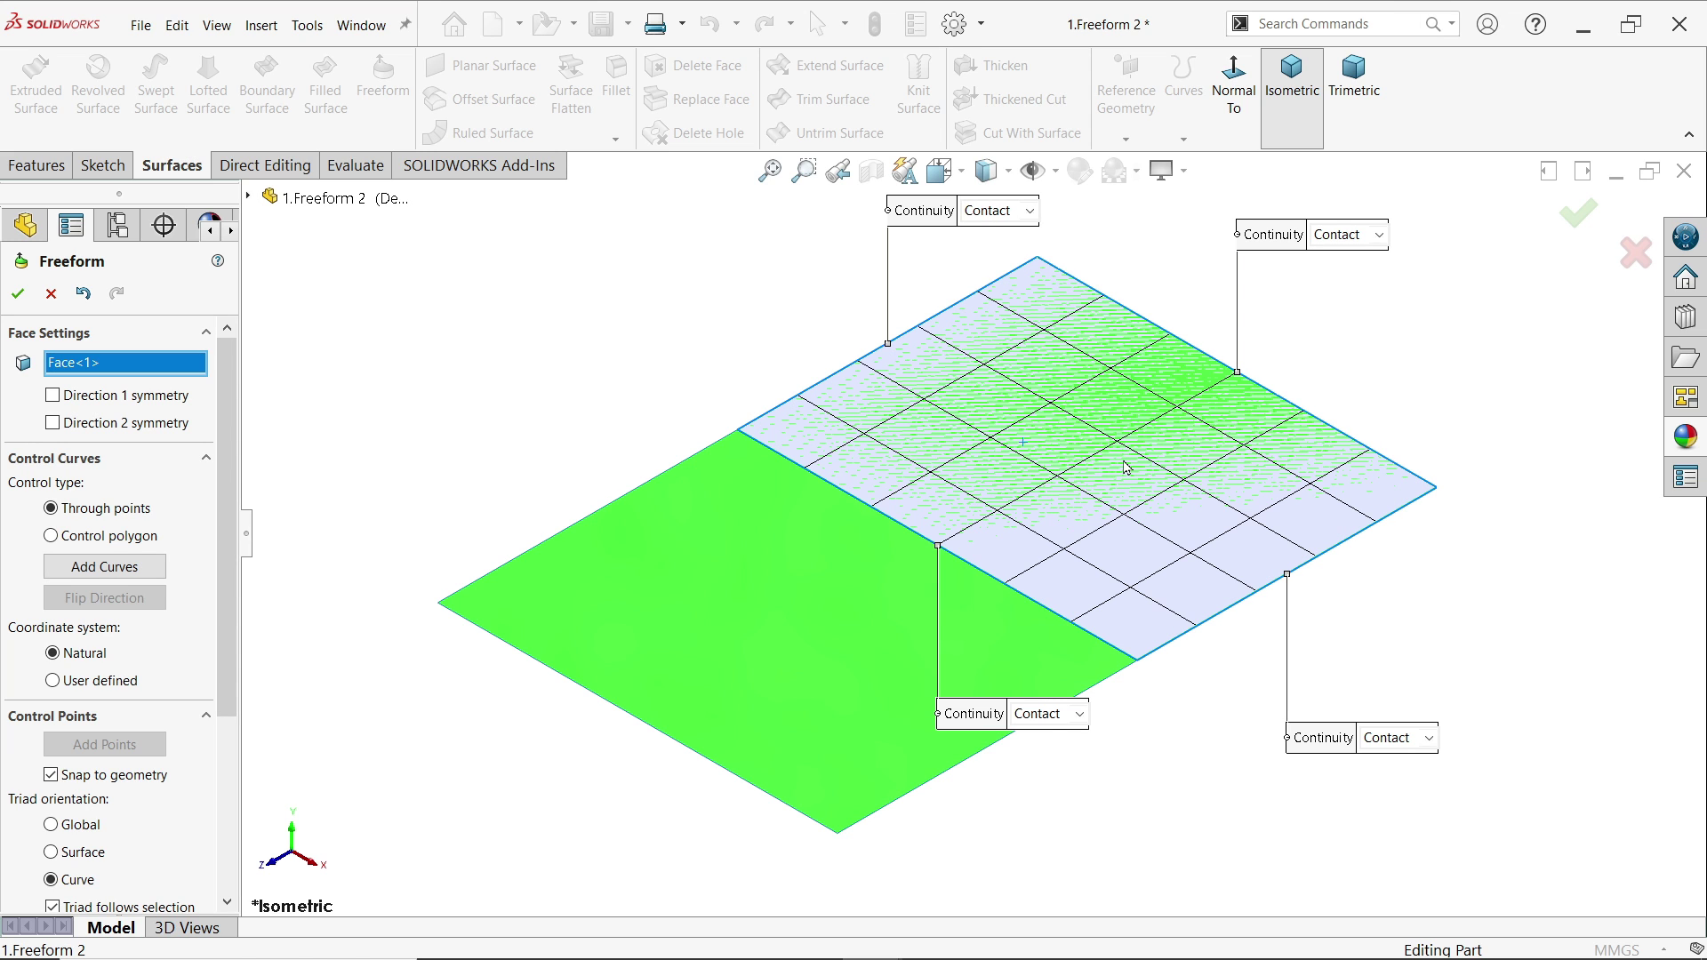
pyautogui.scroll(-1, 1157, 485)
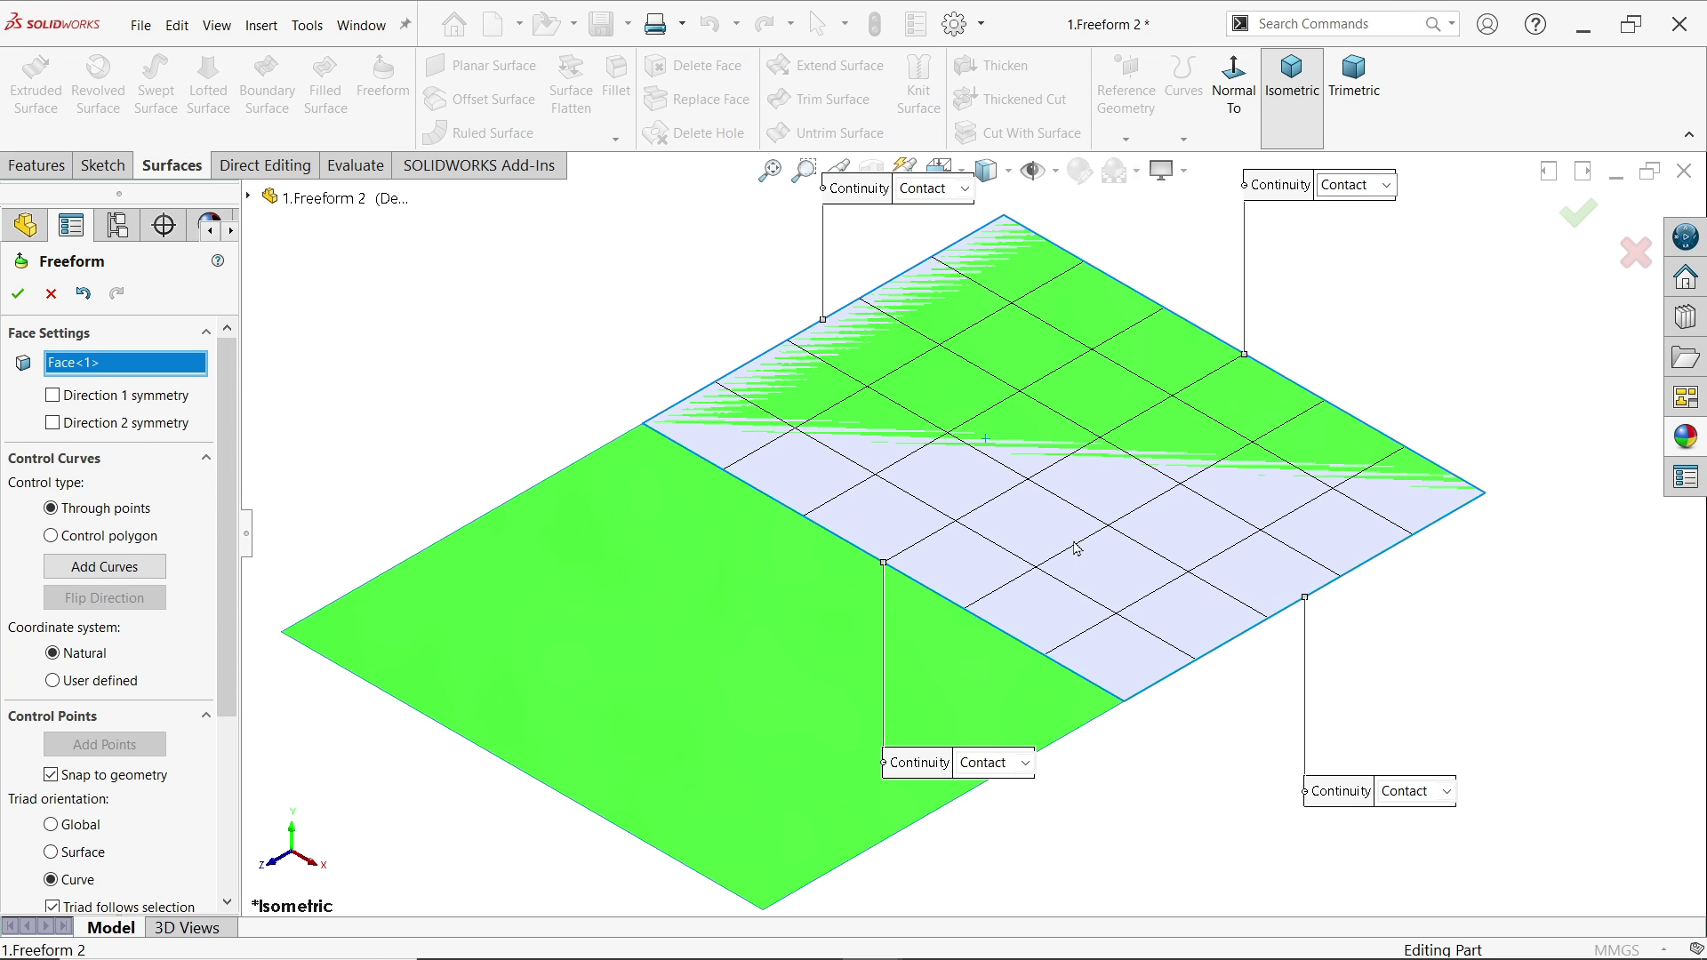
# Try Tangent on the split edge, revert it to Contact, and make the lower-right edge Moveable.
pyautogui.click(989, 769)
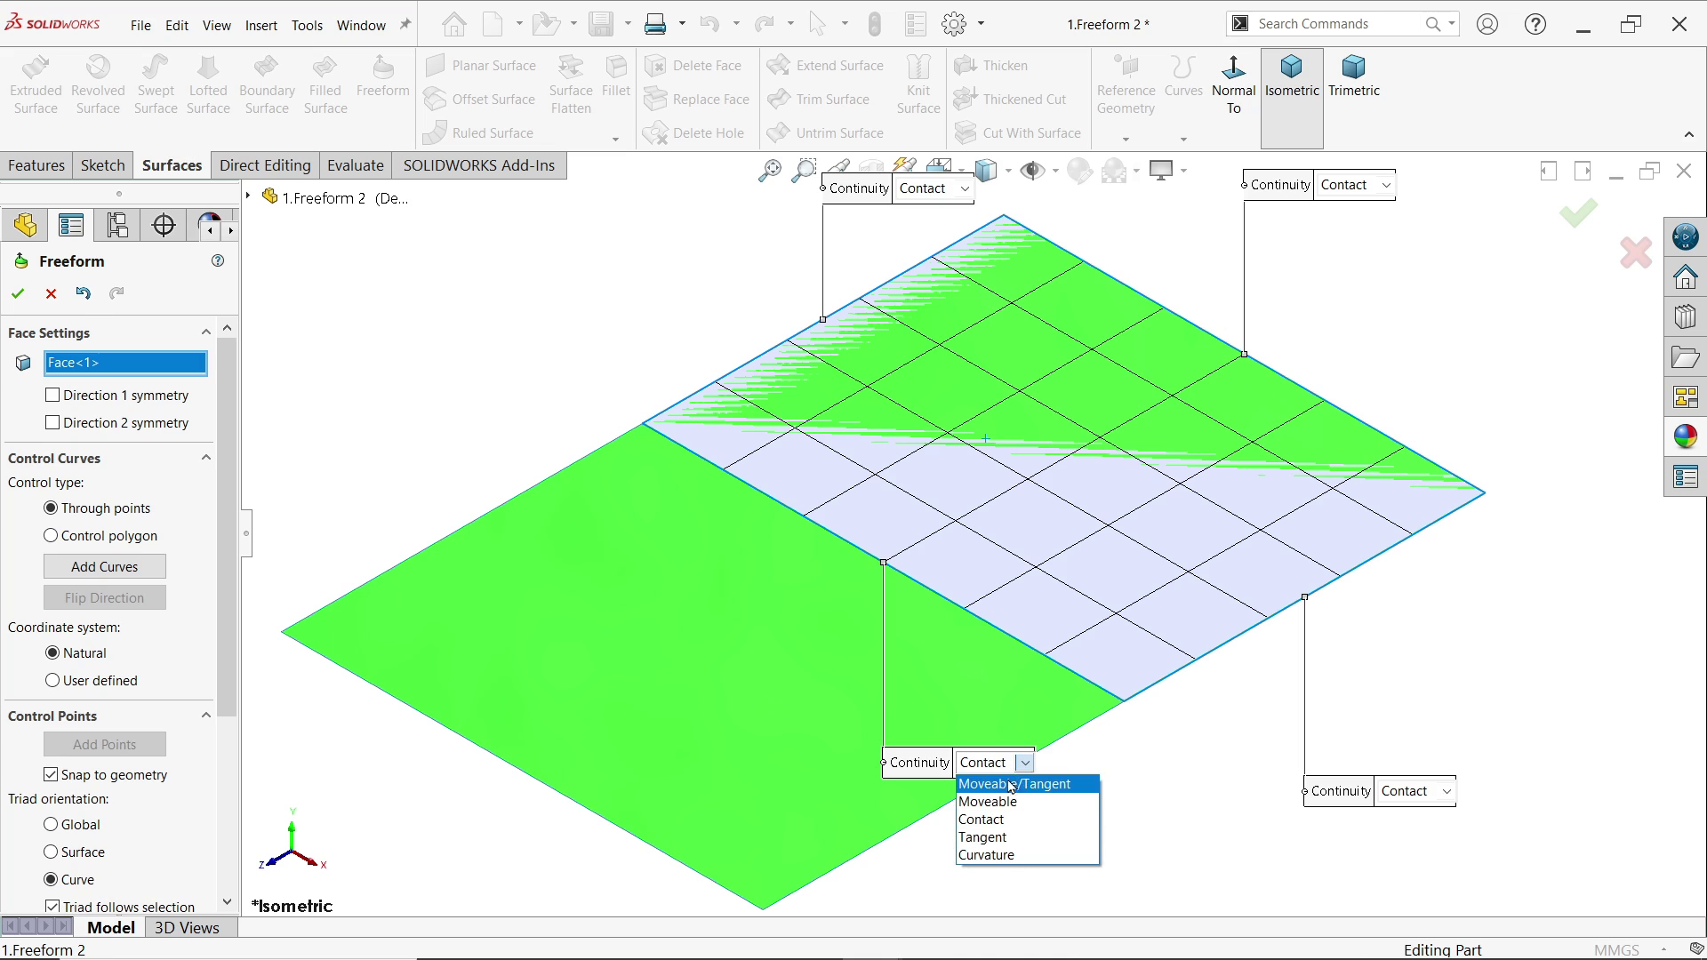
pyautogui.click(983, 844)
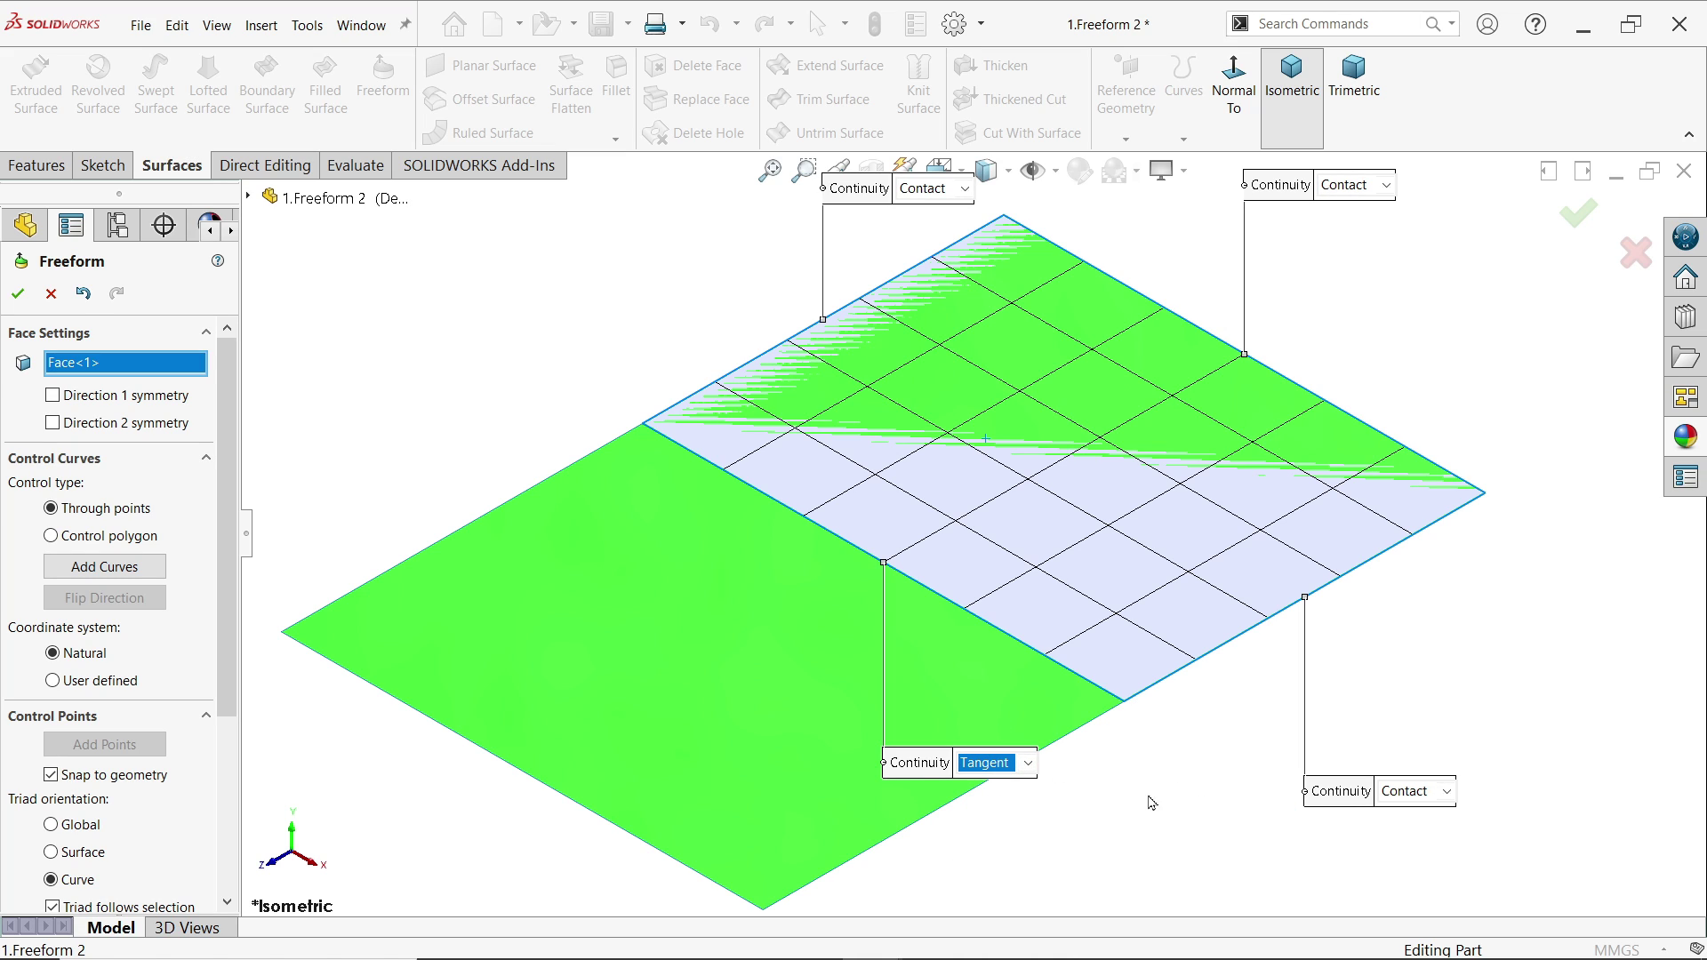
pyautogui.click(994, 763)
pyautogui.click(997, 819)
pyautogui.click(1403, 802)
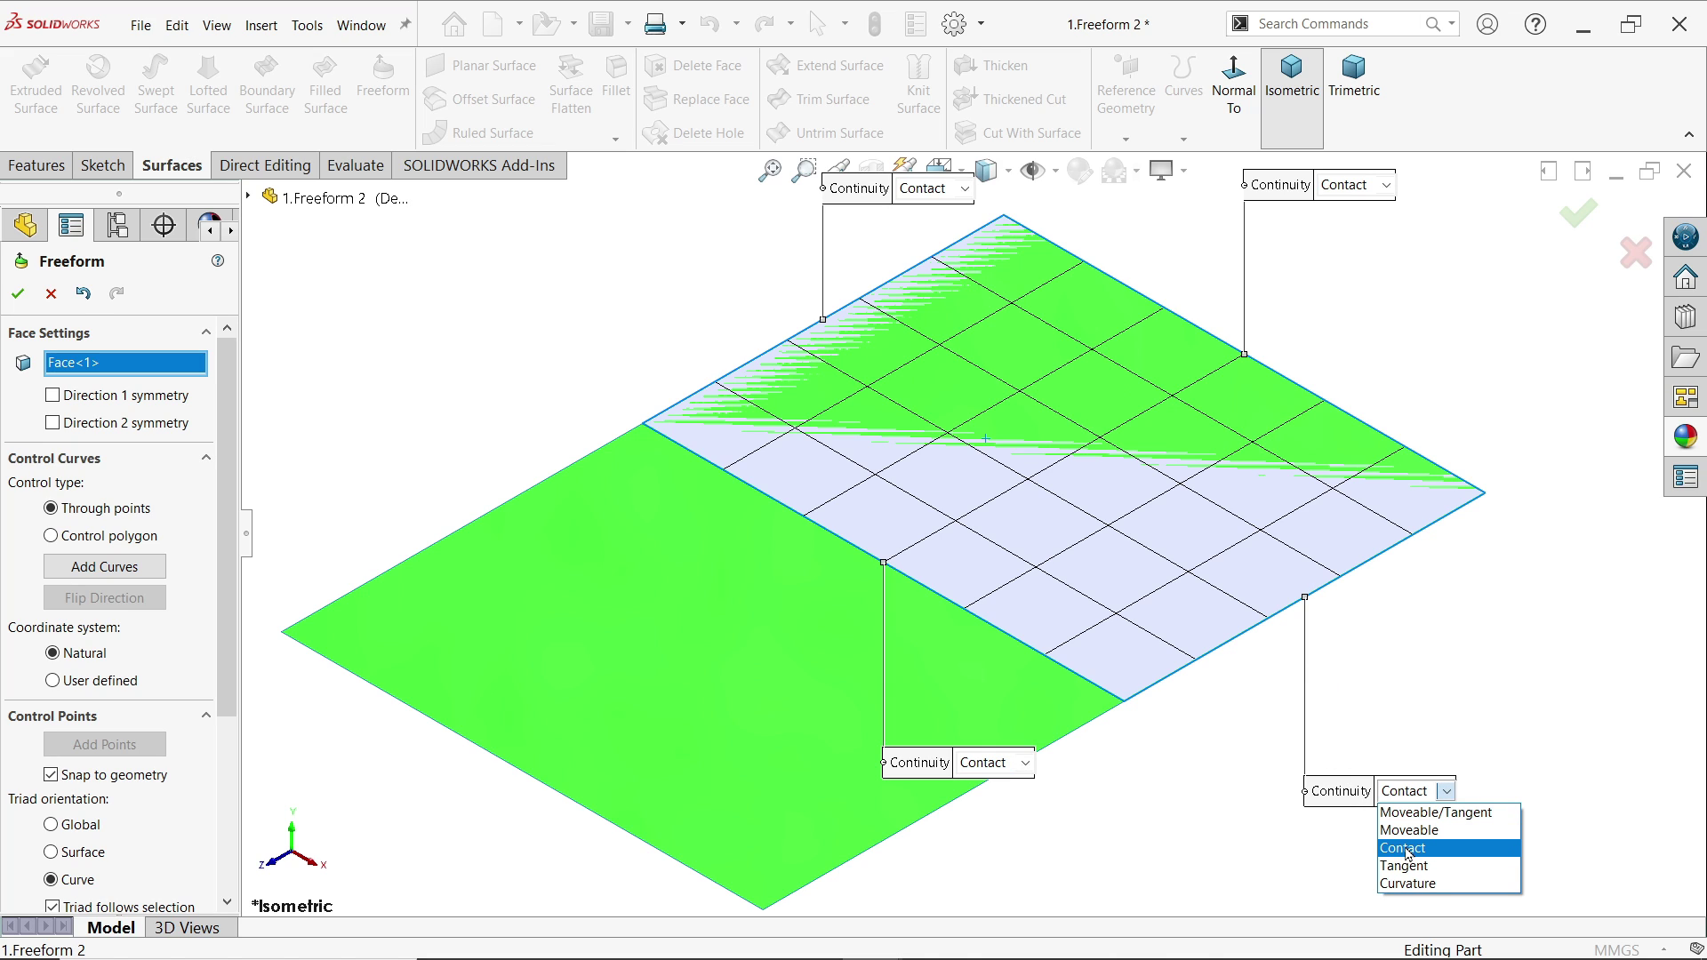
pyautogui.click(1410, 836)
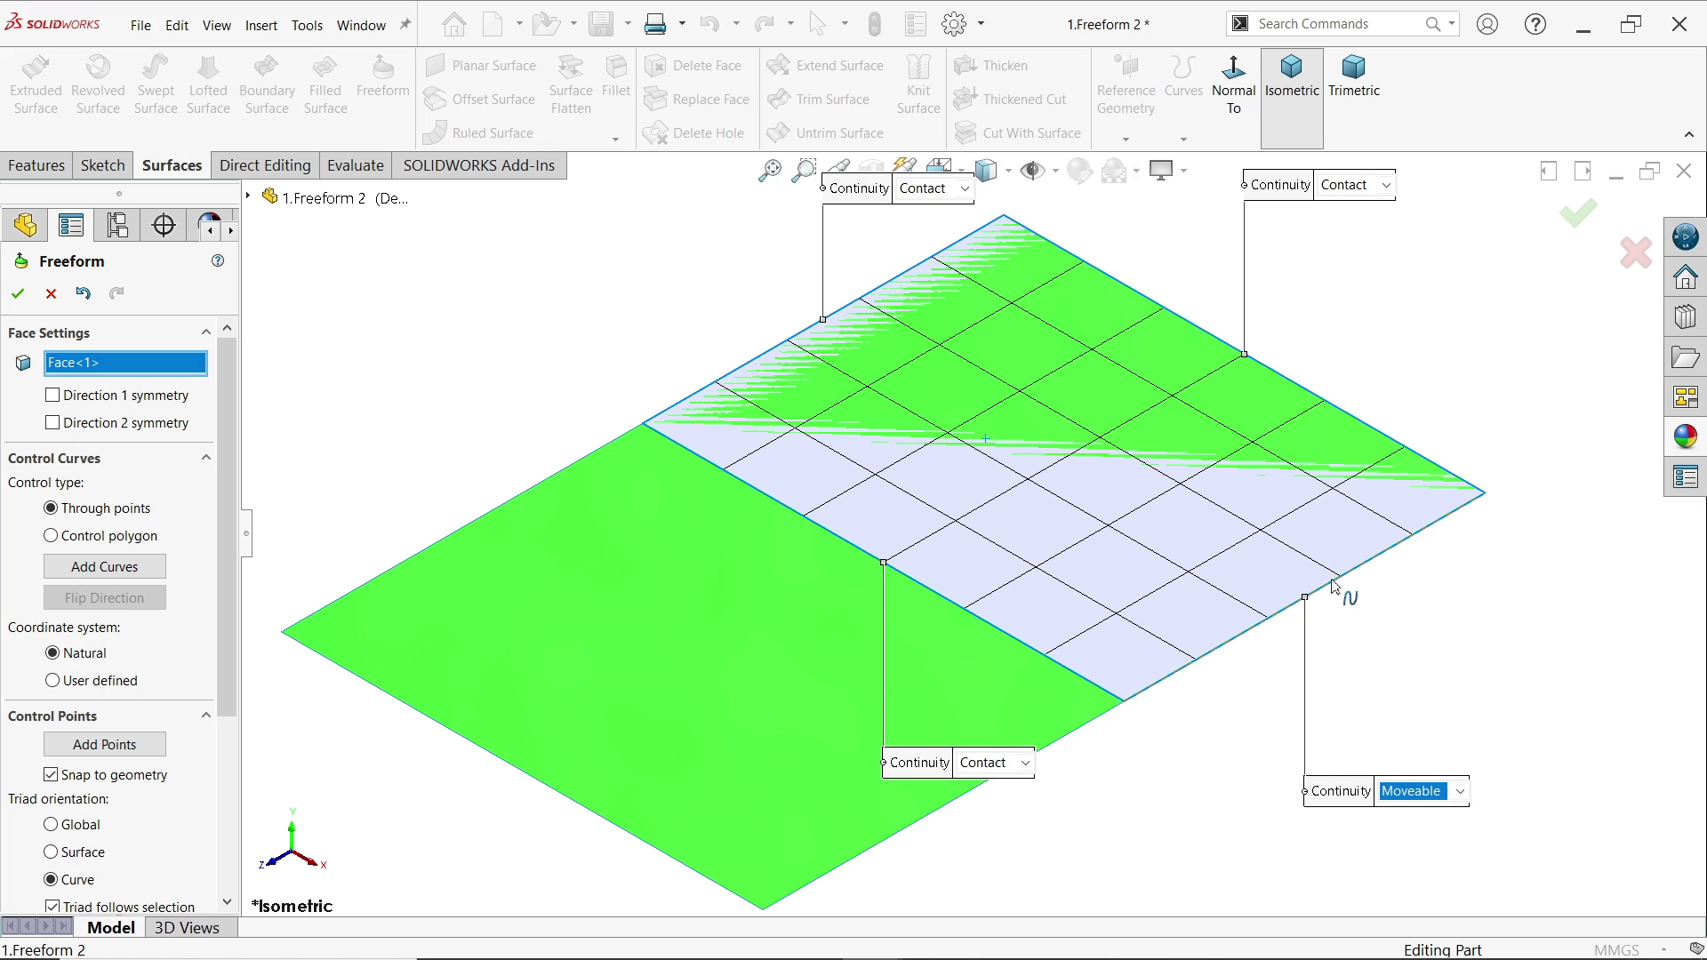
# Lift the lower-right edge into a bulge, then reset it to Contact to flatten it.
pyautogui.moveTo(1244, 642); pyautogui.dragTo(1300, 567)
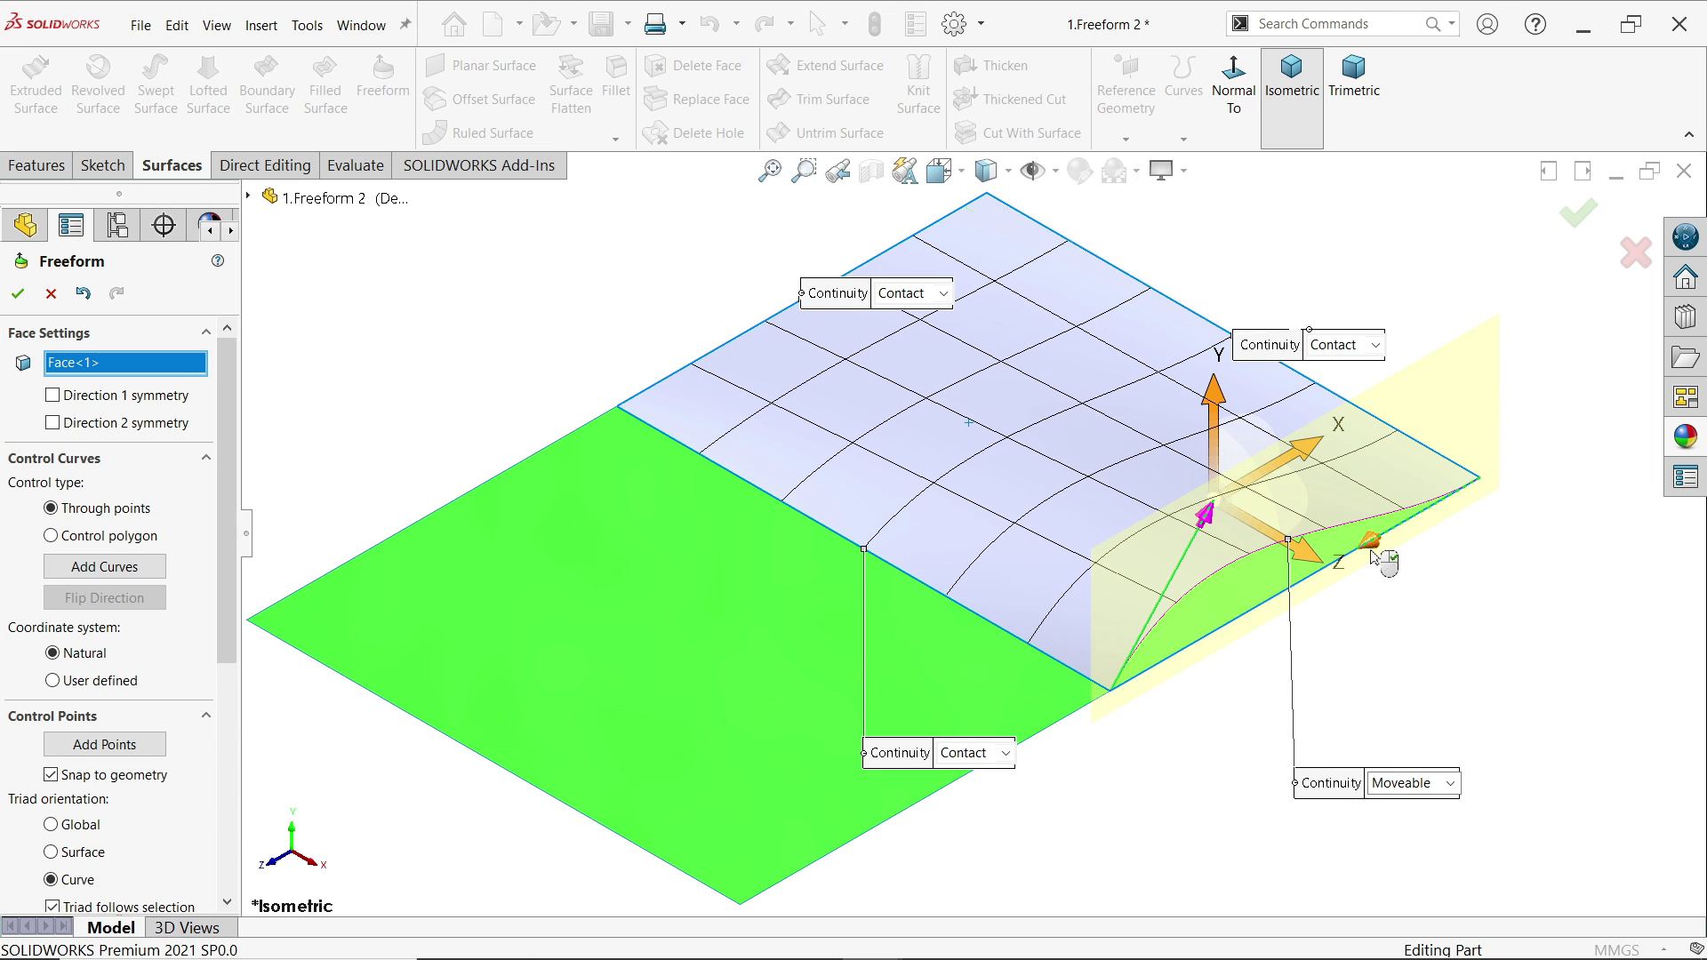
pyautogui.moveTo(1380, 563); pyautogui.dragTo(1354, 496)
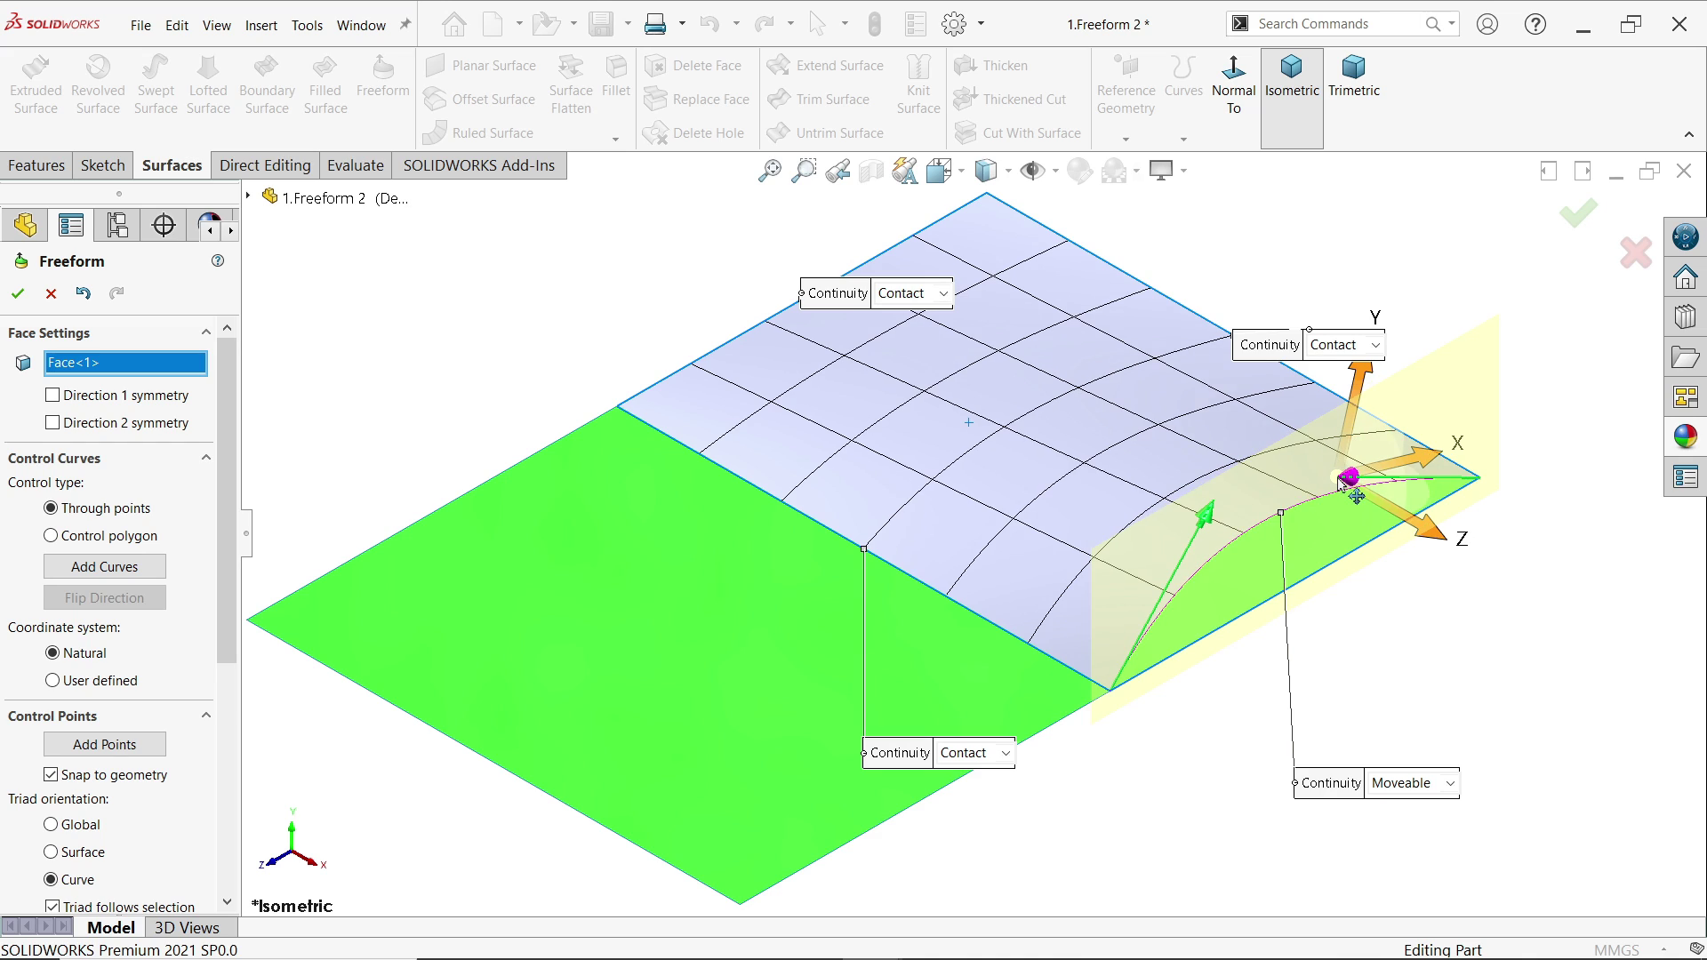
pyautogui.click(1404, 792)
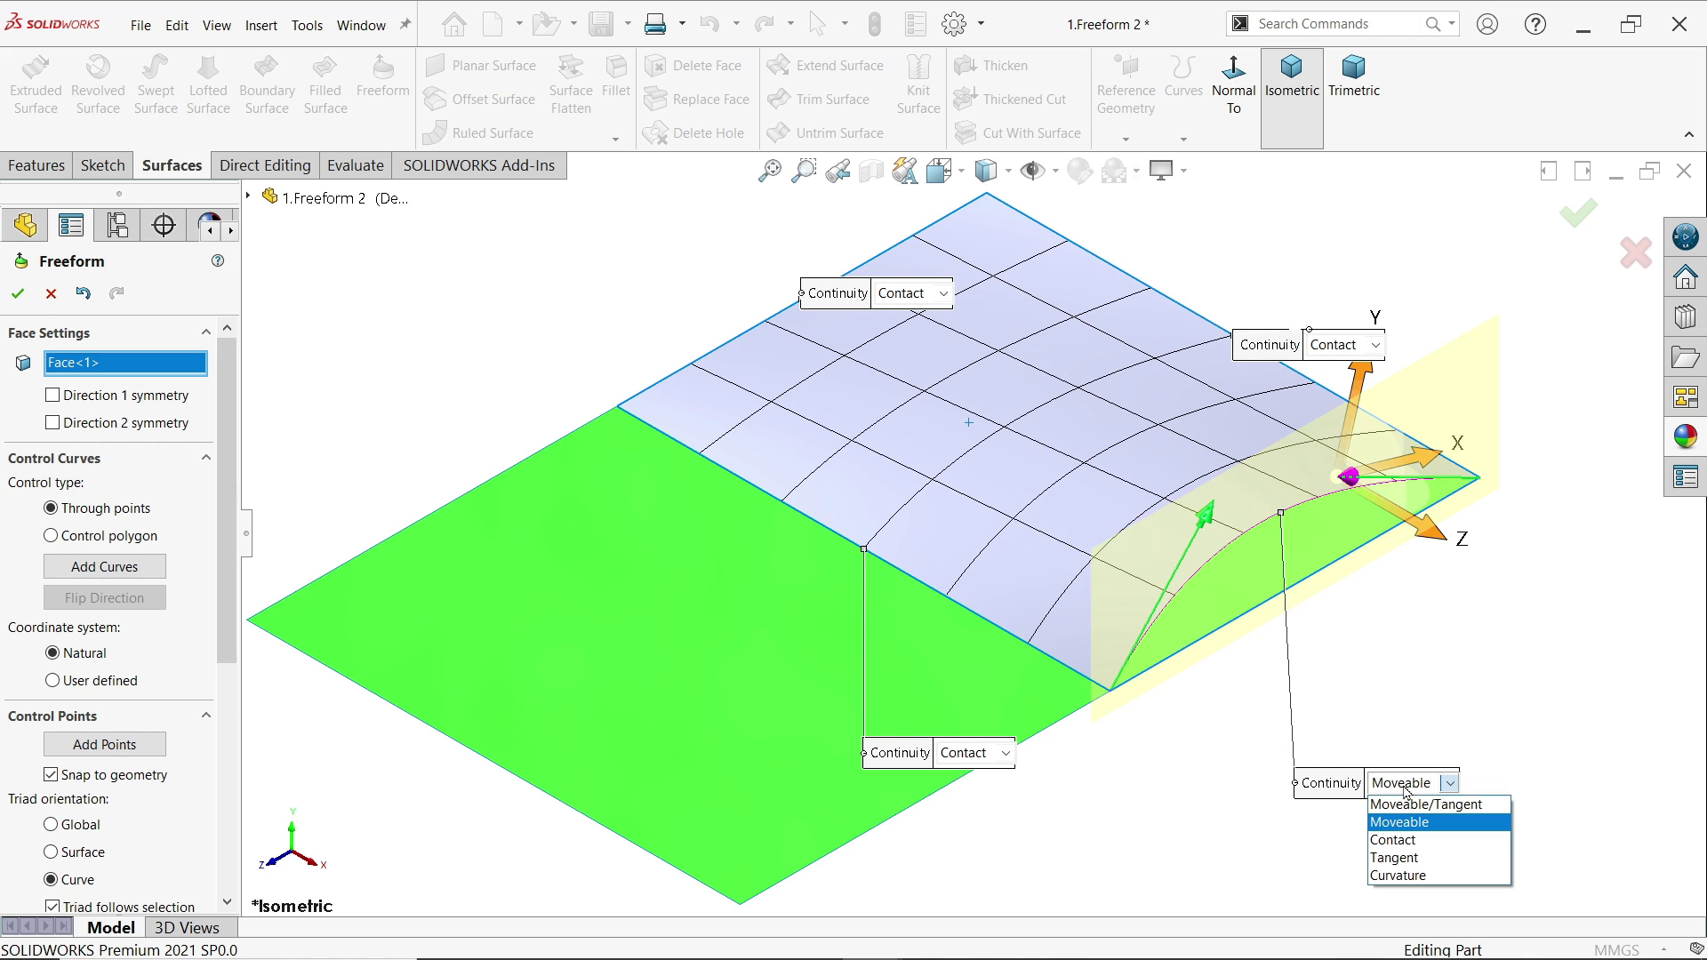
pyautogui.click(1402, 842)
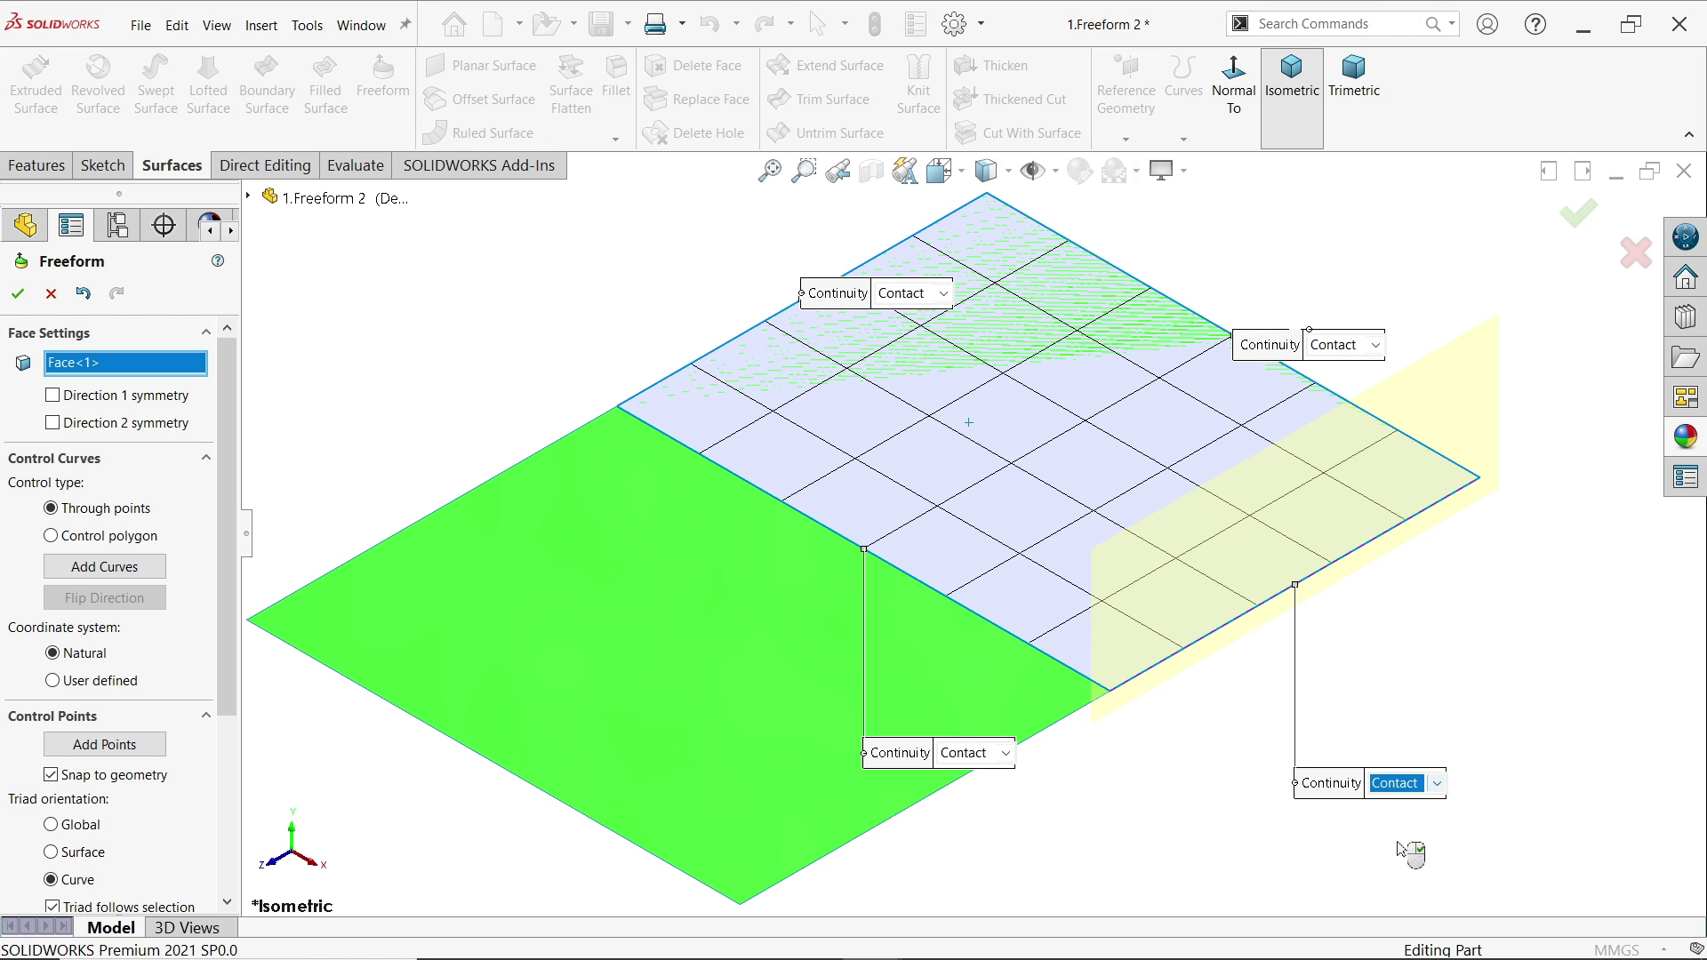
# Set the split edge to Tangent and raise the Moveable lower-right edge into a curling hump.
pyautogui.click(962, 755)
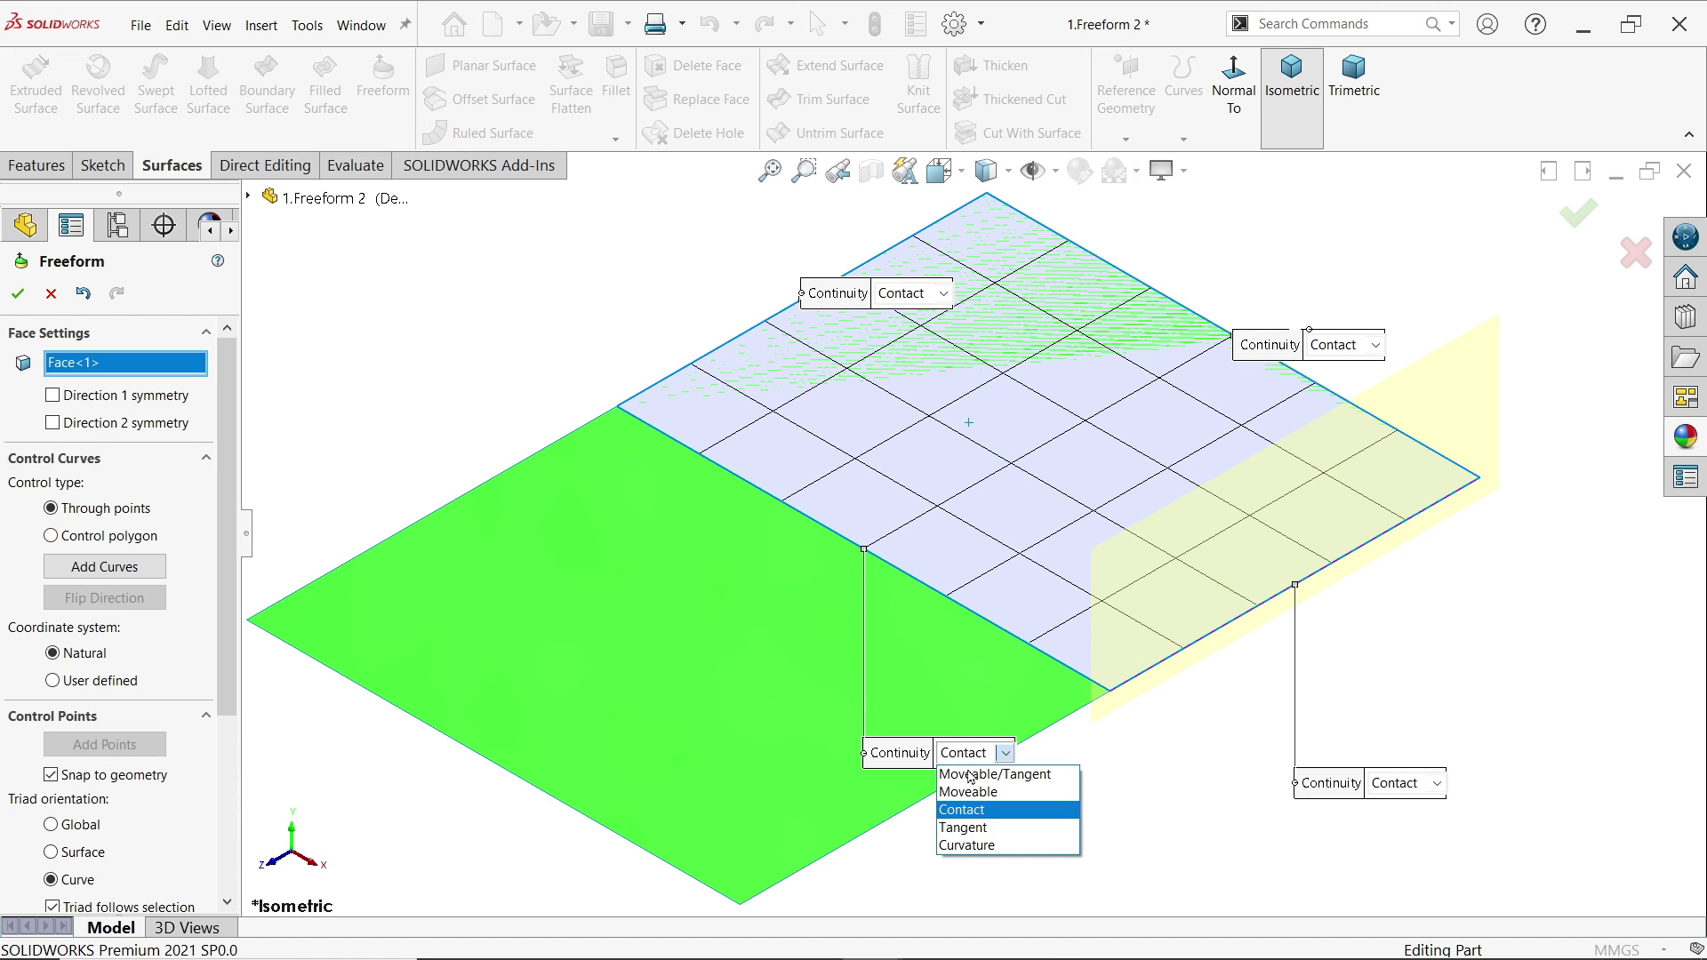
pyautogui.click(983, 832)
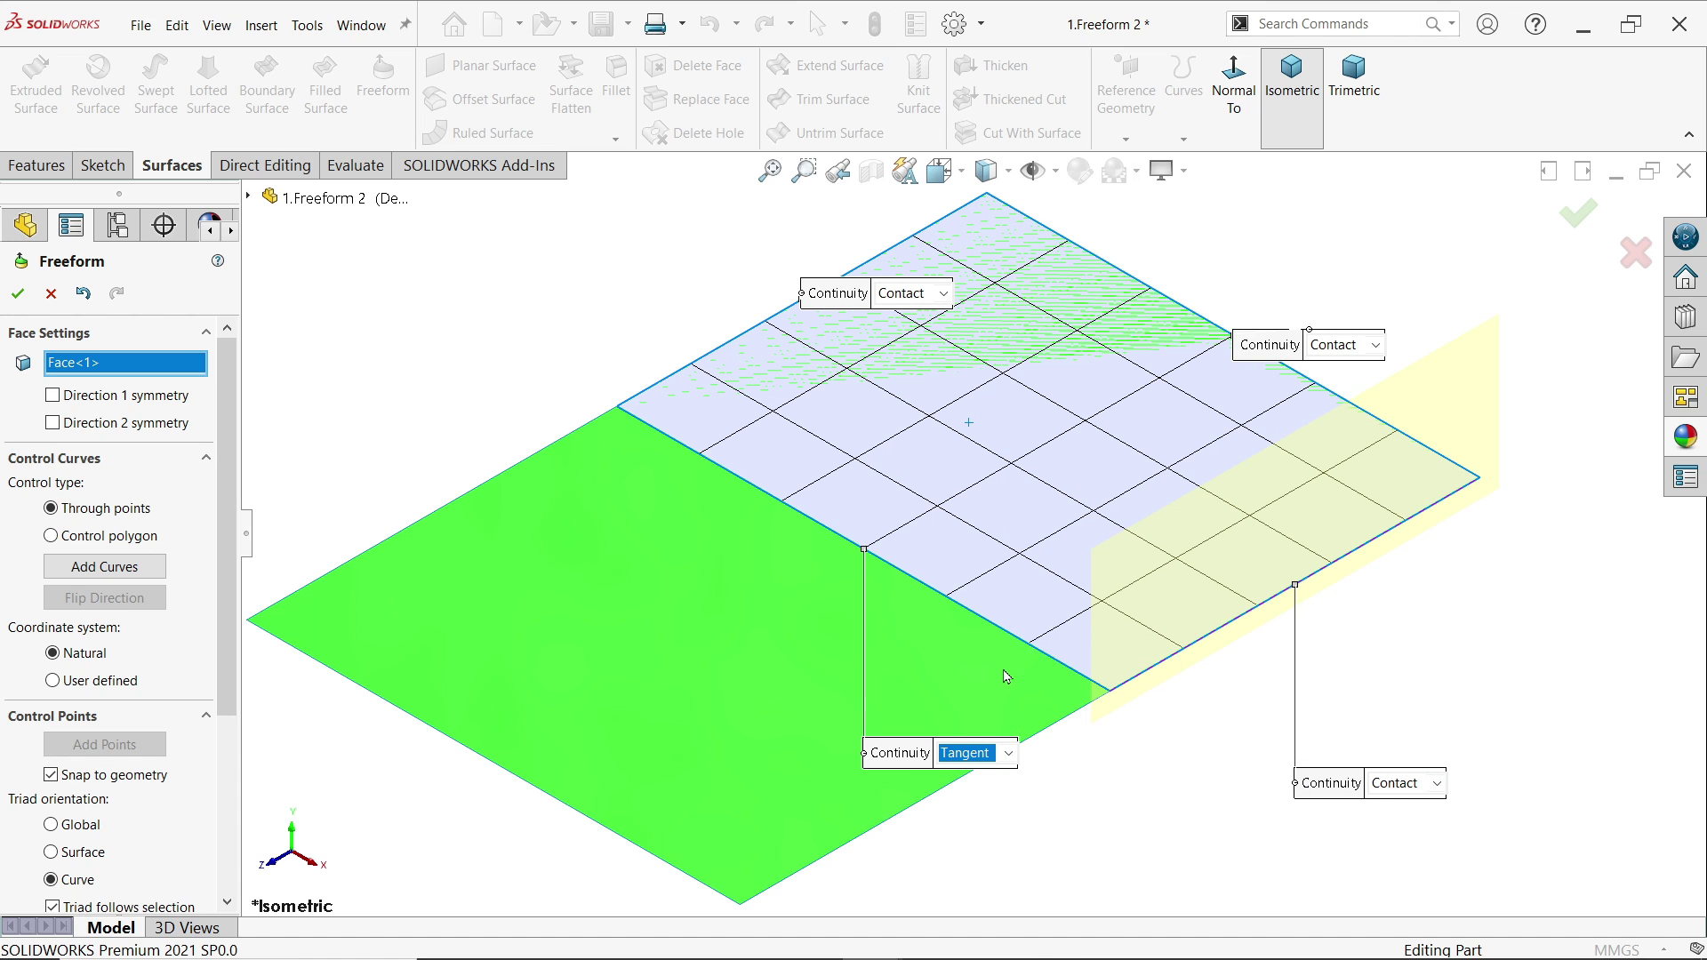
pyautogui.click(1396, 787)
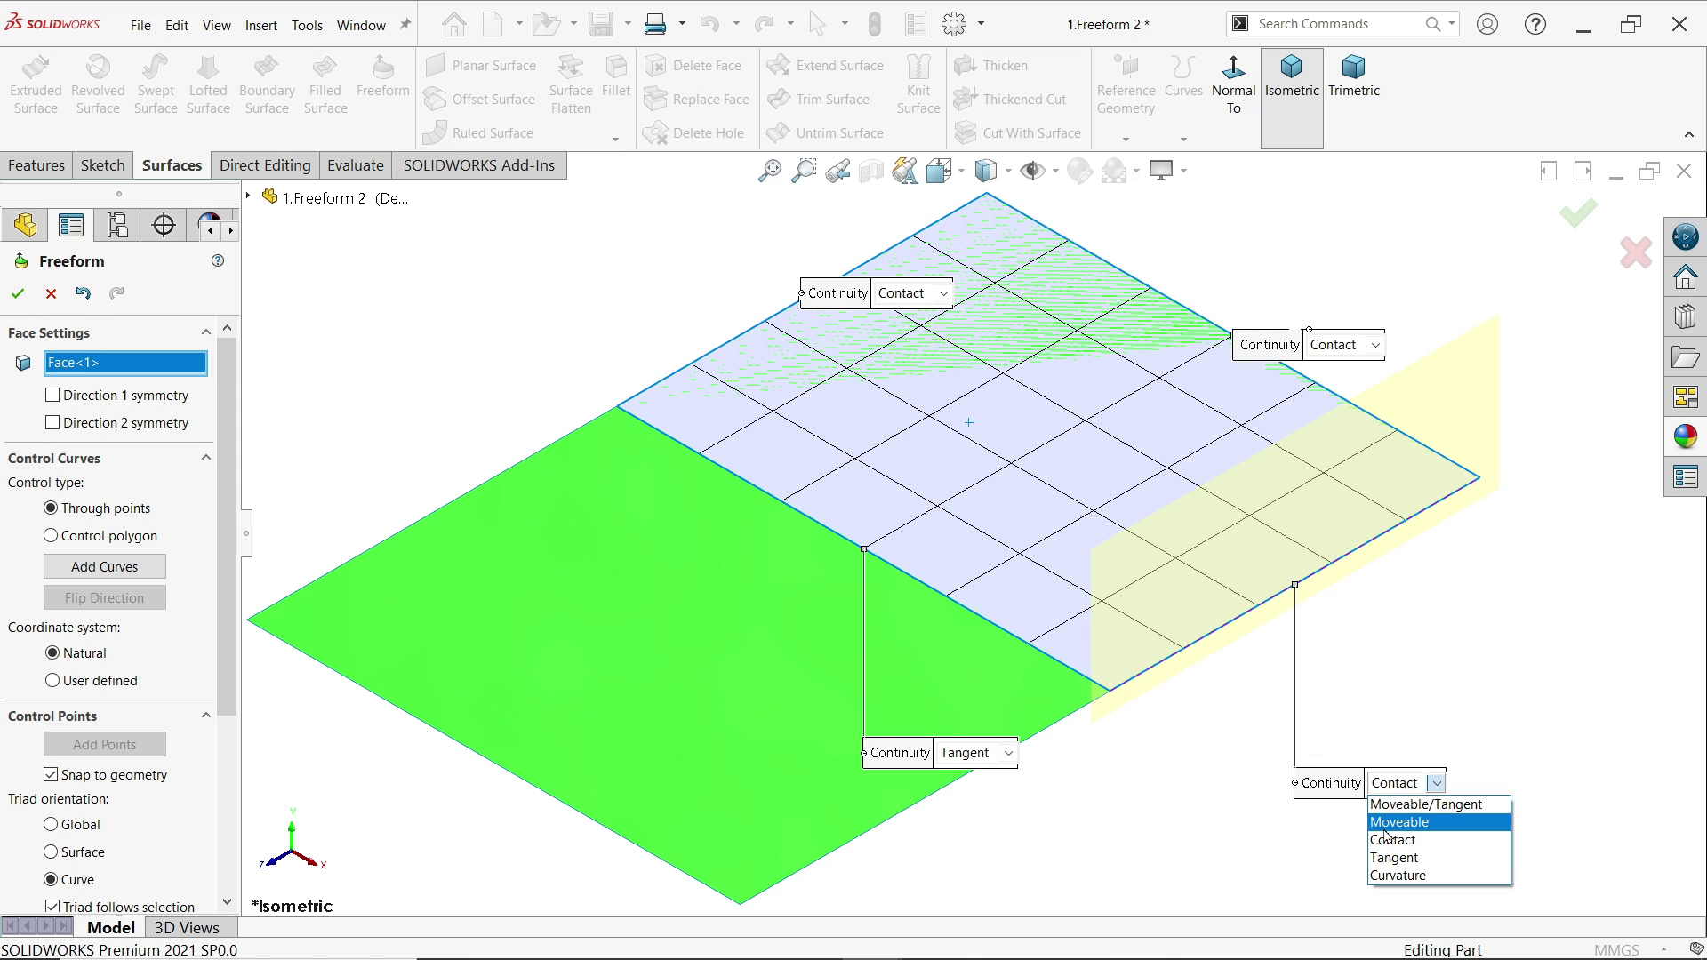
pyautogui.click(1393, 825)
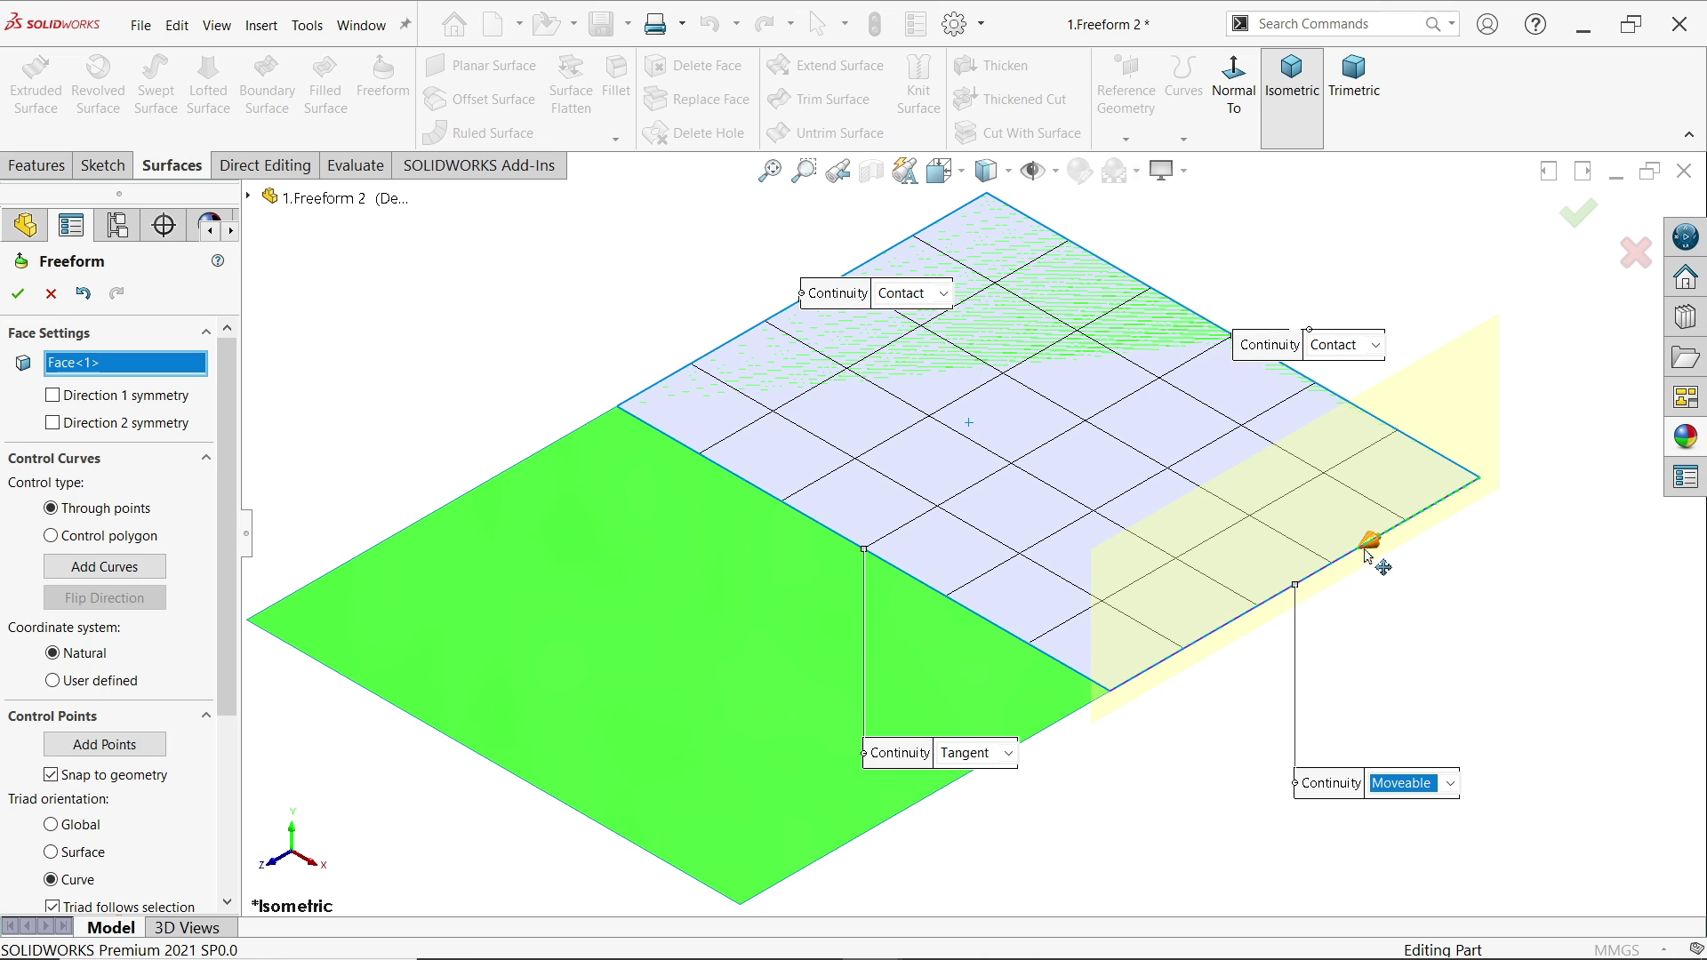
pyautogui.moveTo(1369, 547)
pyautogui.mouseDown()
pyautogui.moveTo(1335, 437)
pyautogui.moveTo(1237, 410)
pyautogui.mouseUp()
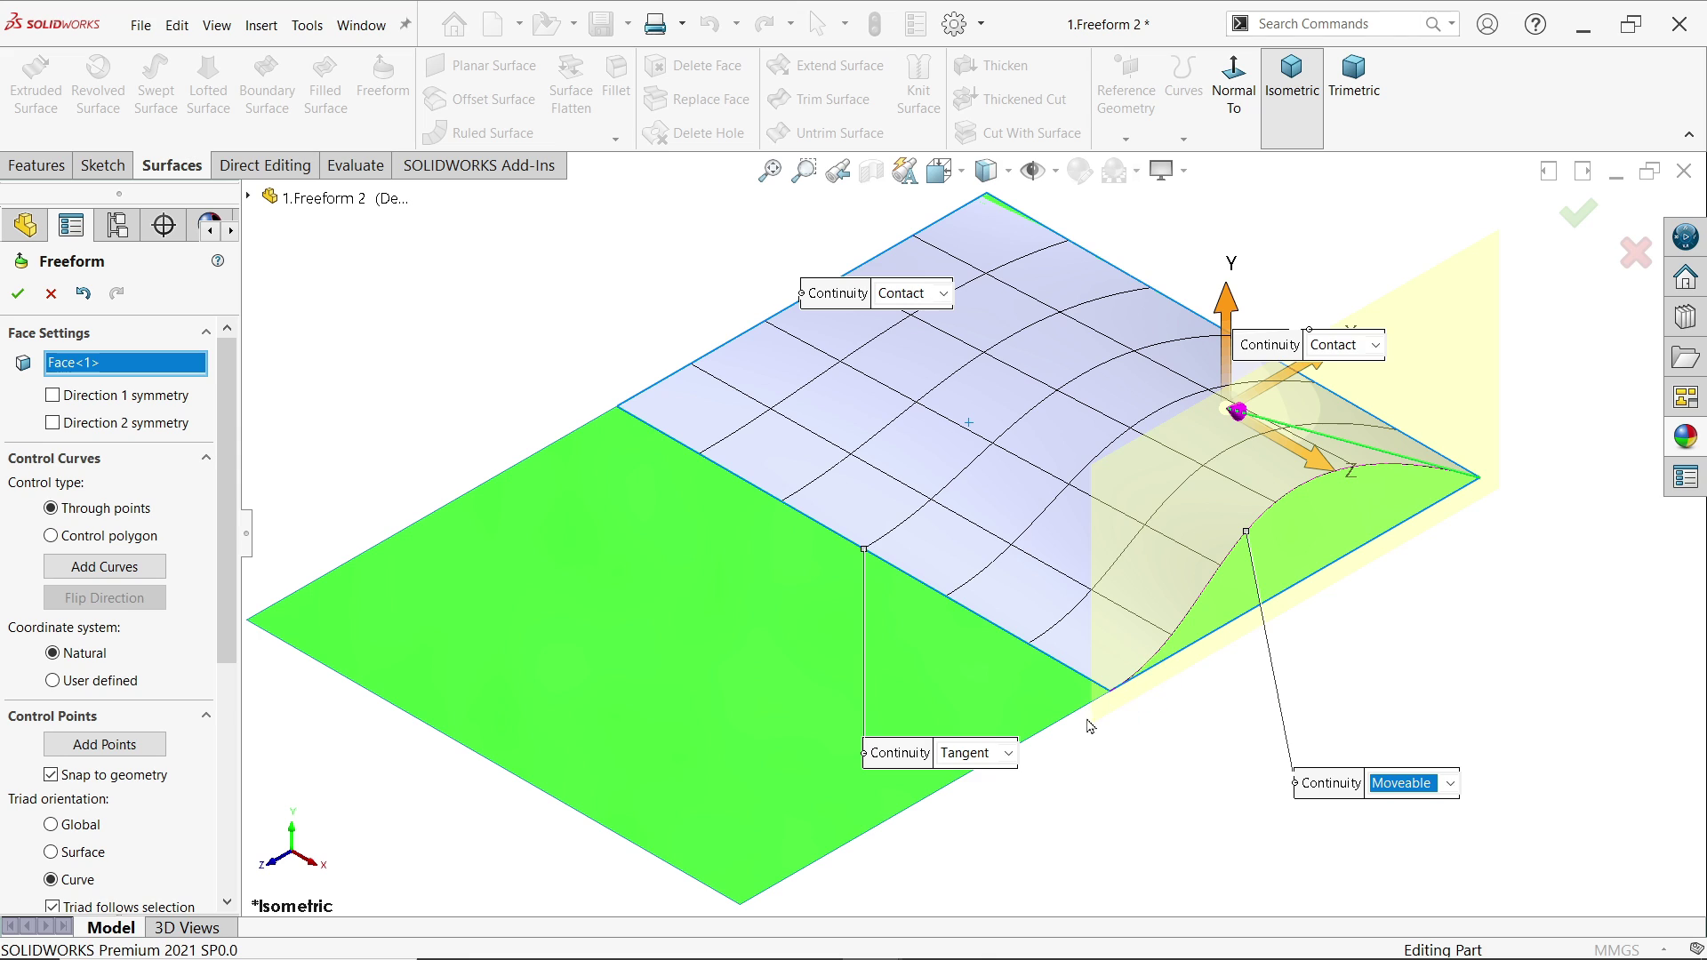
# Set the split edge to Curvature continuity and accept the wavy Freeform.
pyautogui.click(981, 753)
pyautogui.click(973, 845)
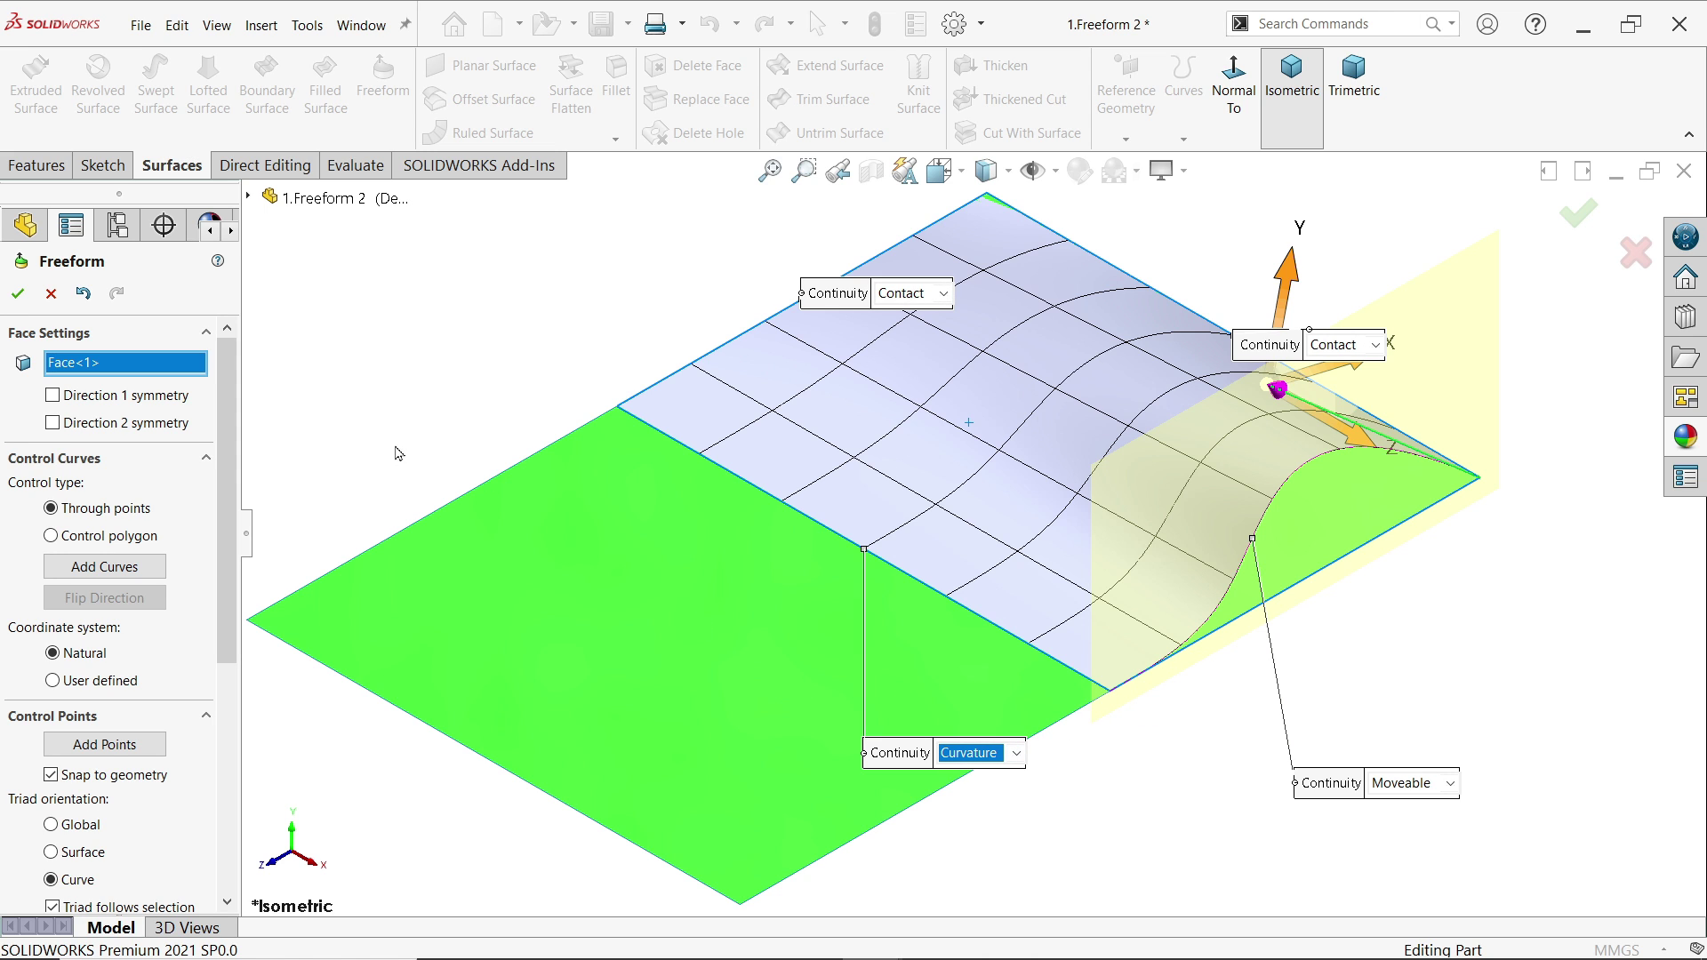
pyautogui.click(17, 292)
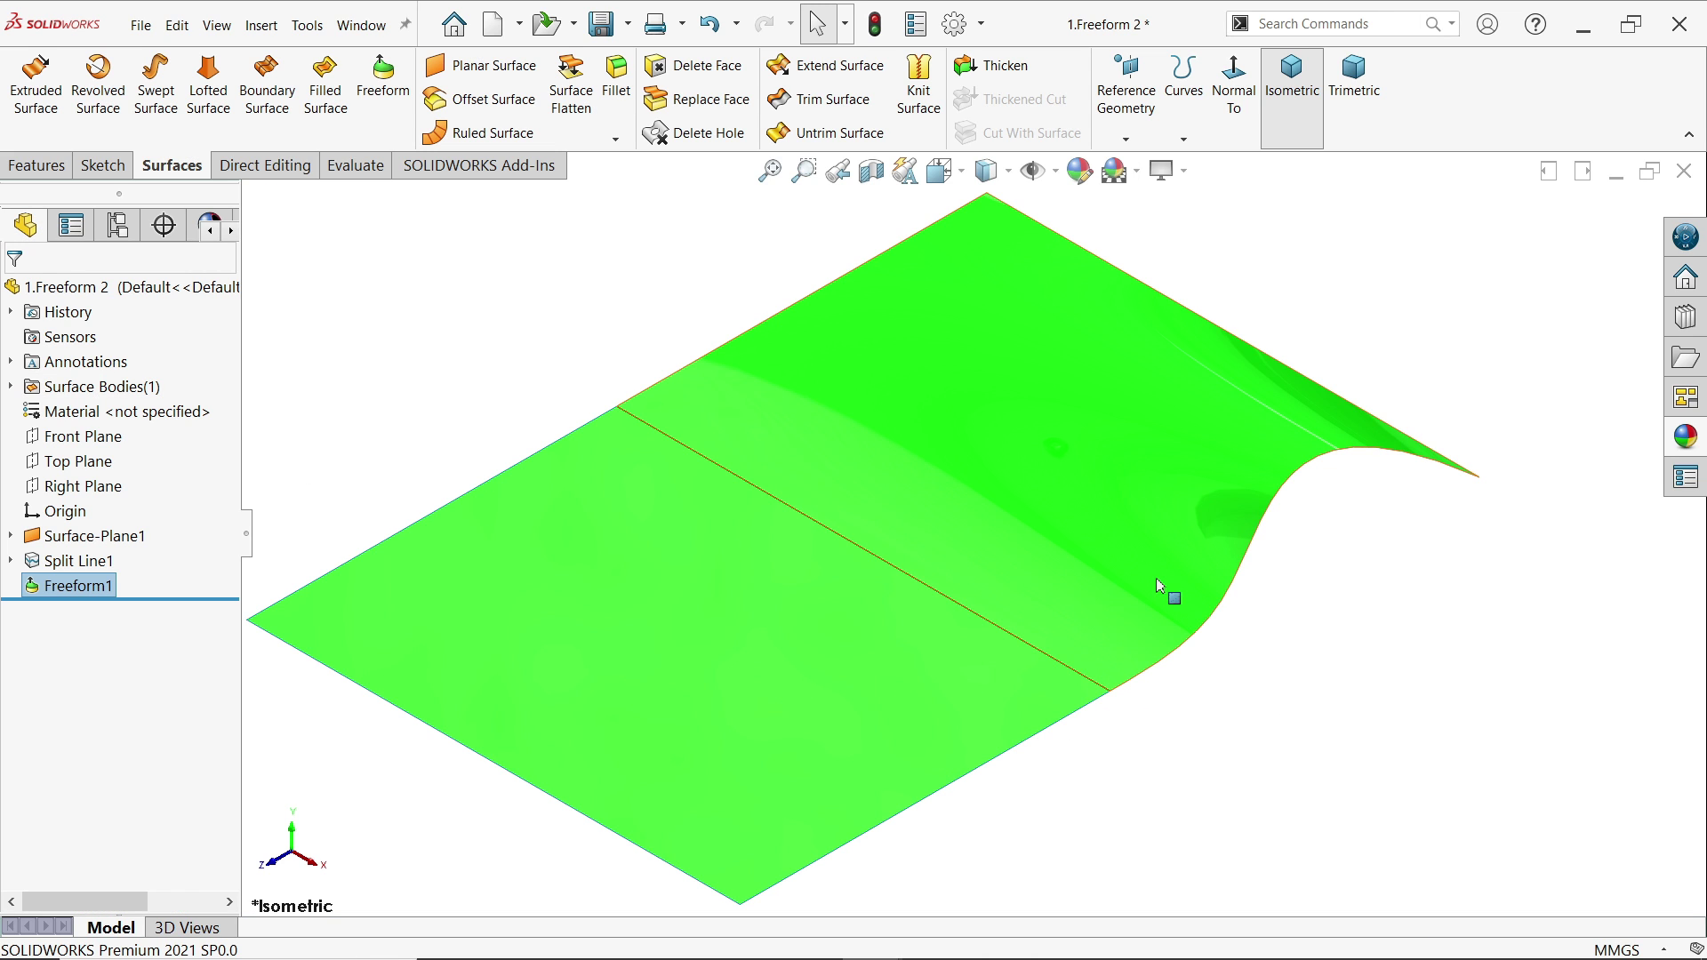
# Start a new Freeform with the flat planar face as Face<1>.
pyautogui.moveTo(1157, 587)
pyautogui.mouseDown(button='middle')
pyautogui.moveTo(1048, 469)
pyautogui.moveTo(1143, 558)
pyautogui.moveTo(1009, 609)
pyautogui.mouseUp(button='middle')
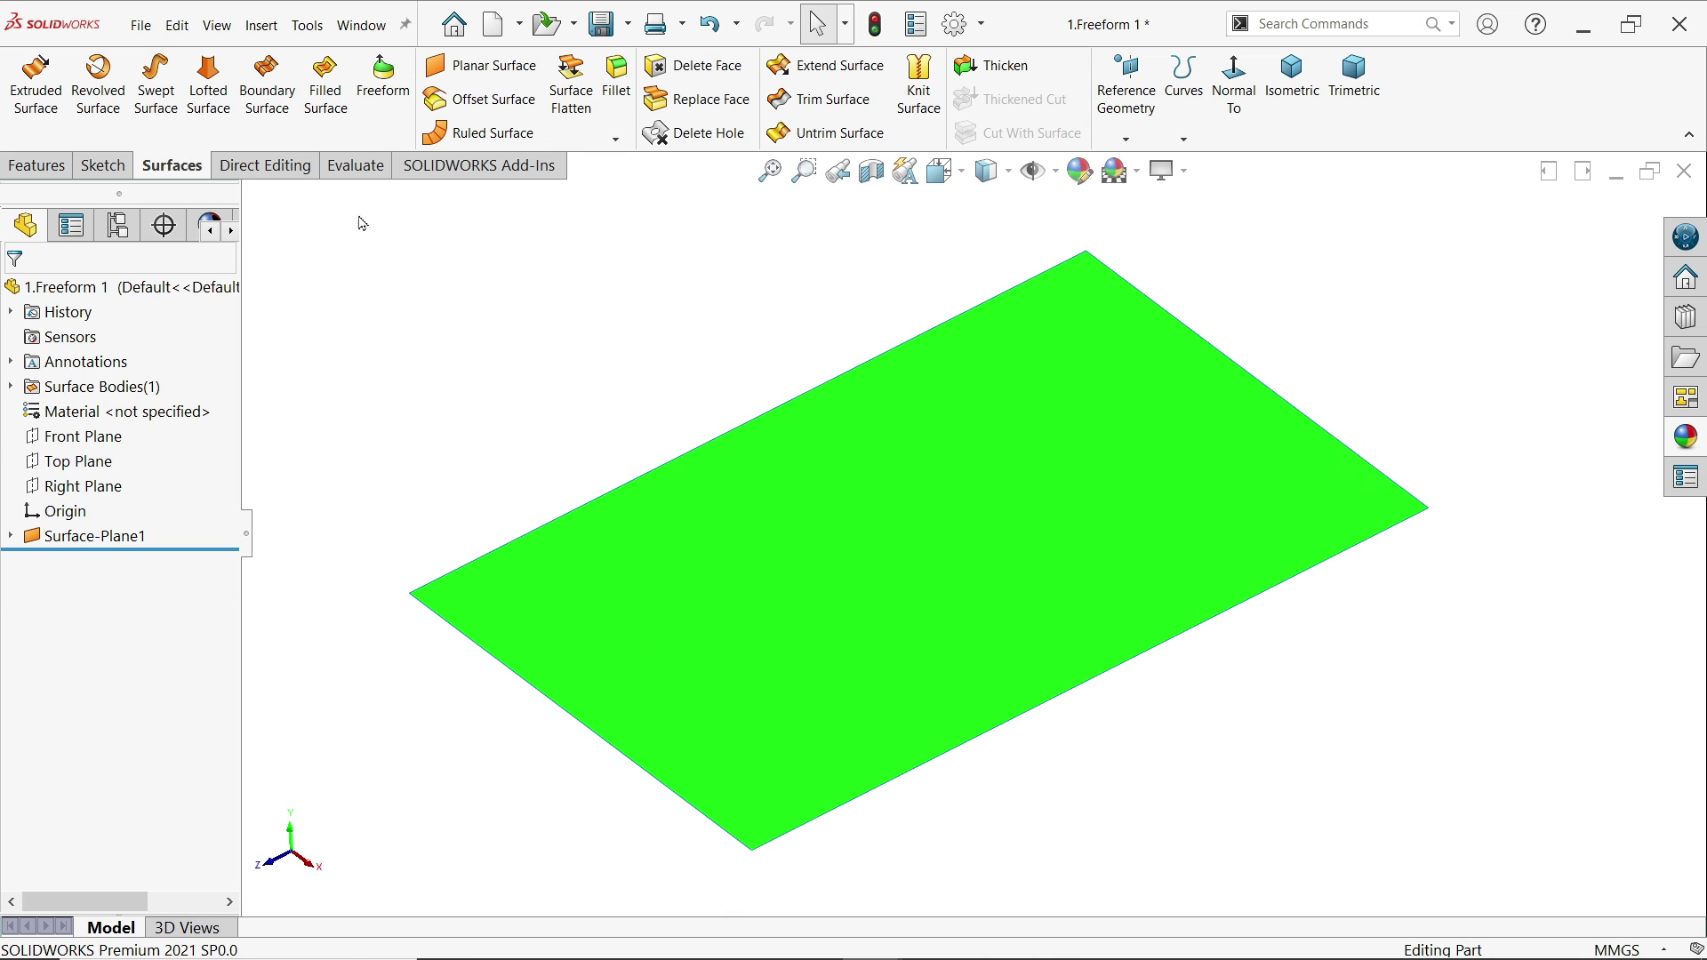
pyautogui.click(383, 80)
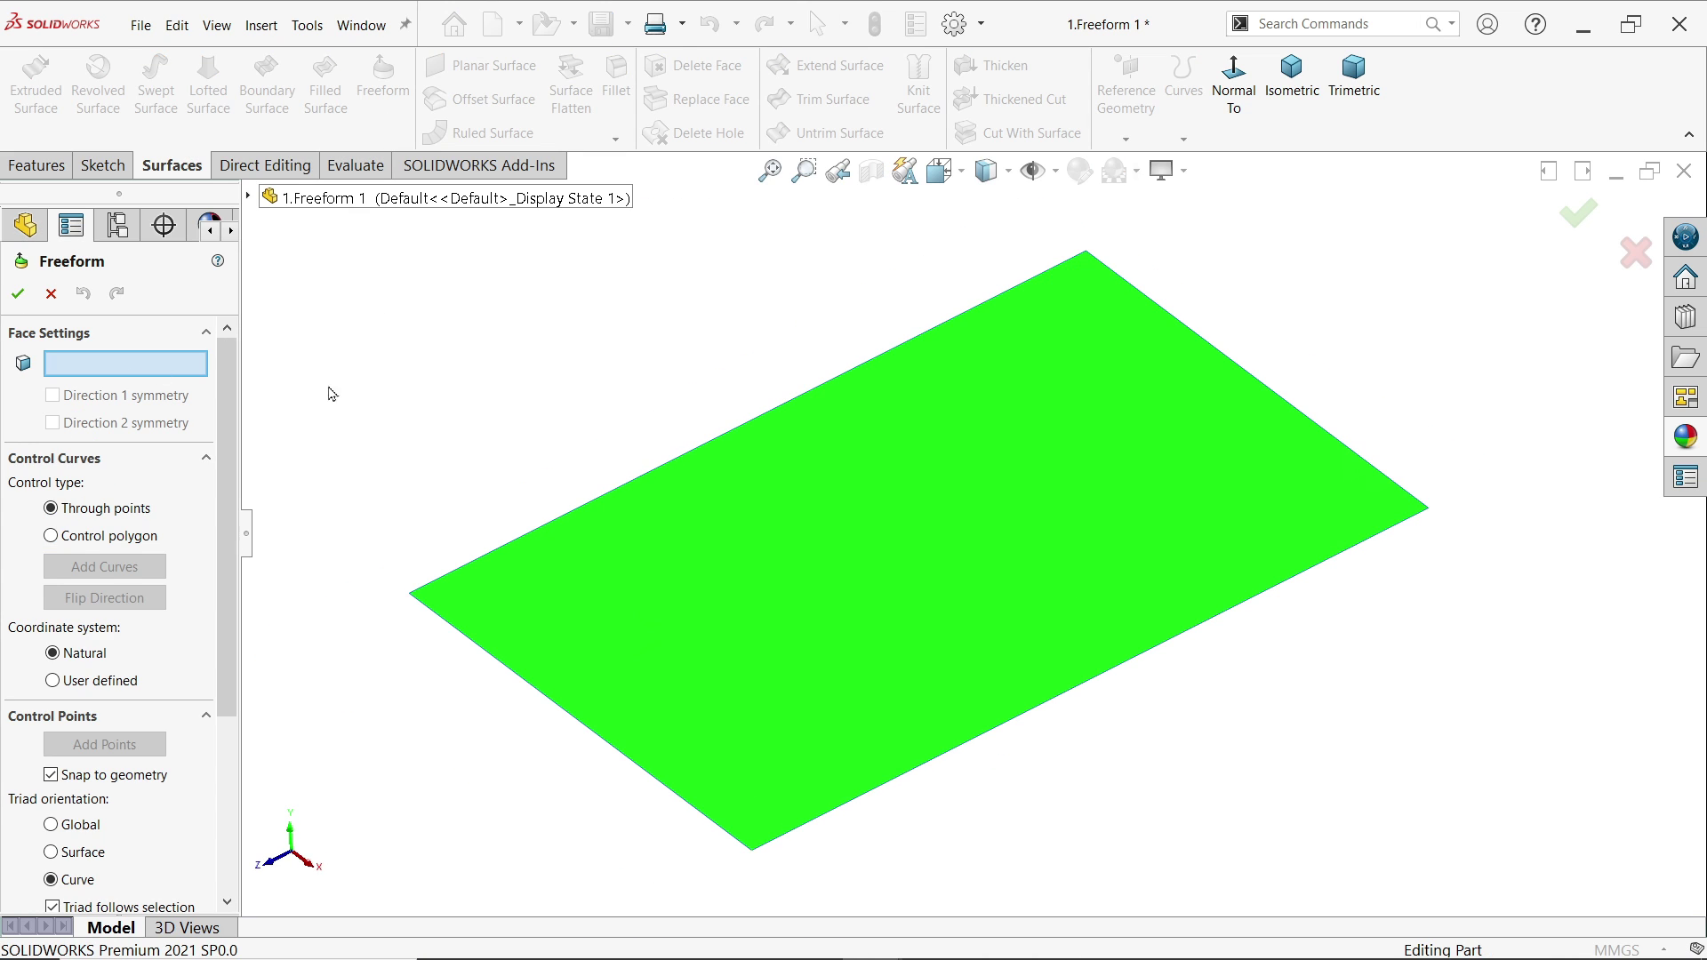
pyautogui.click(893, 566)
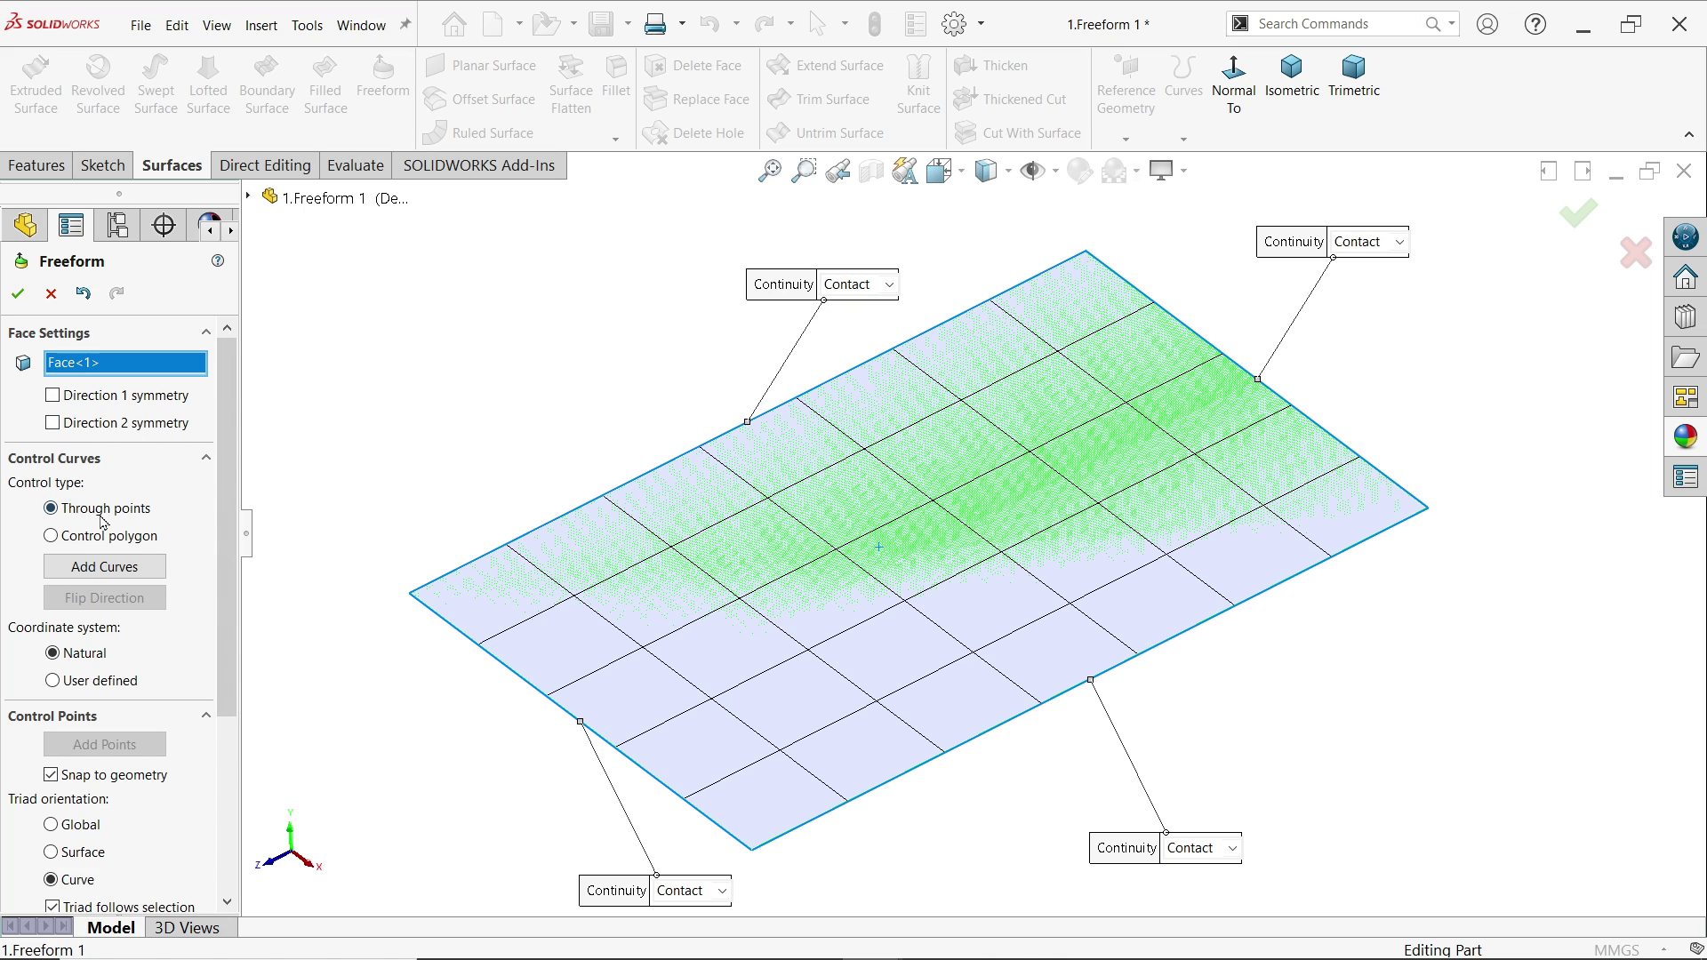
# Place two flipped-direction control curves across the lower half of the surface.
pyautogui.click(84, 576)
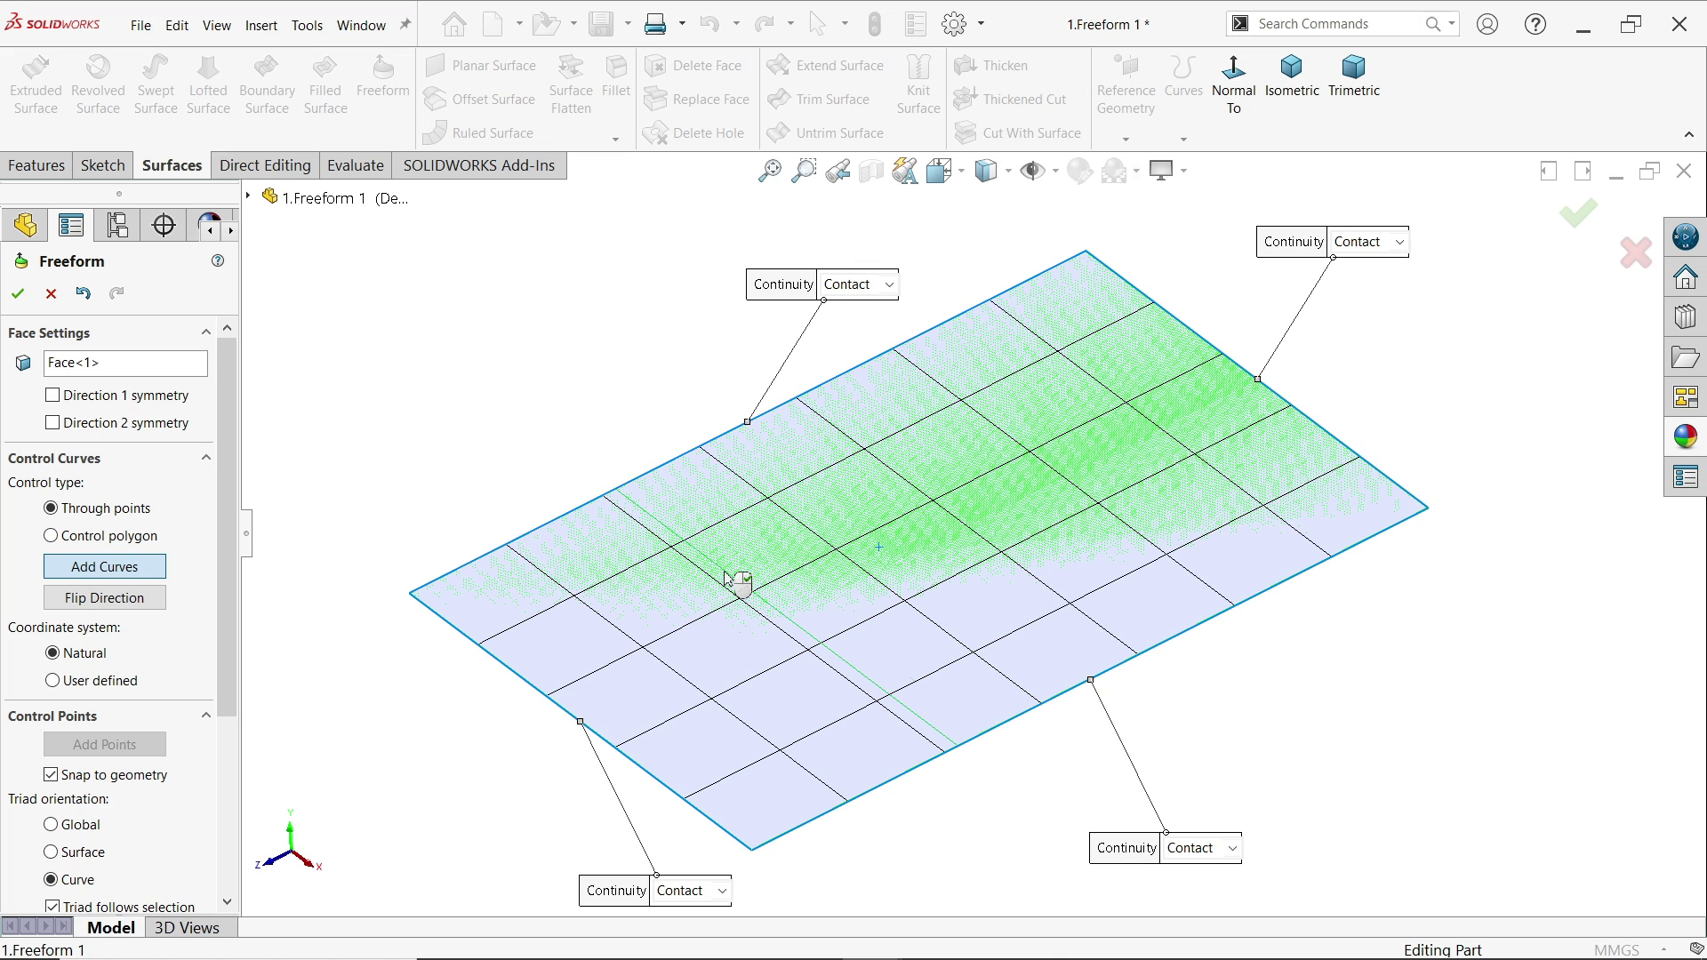
pyautogui.click(87, 598)
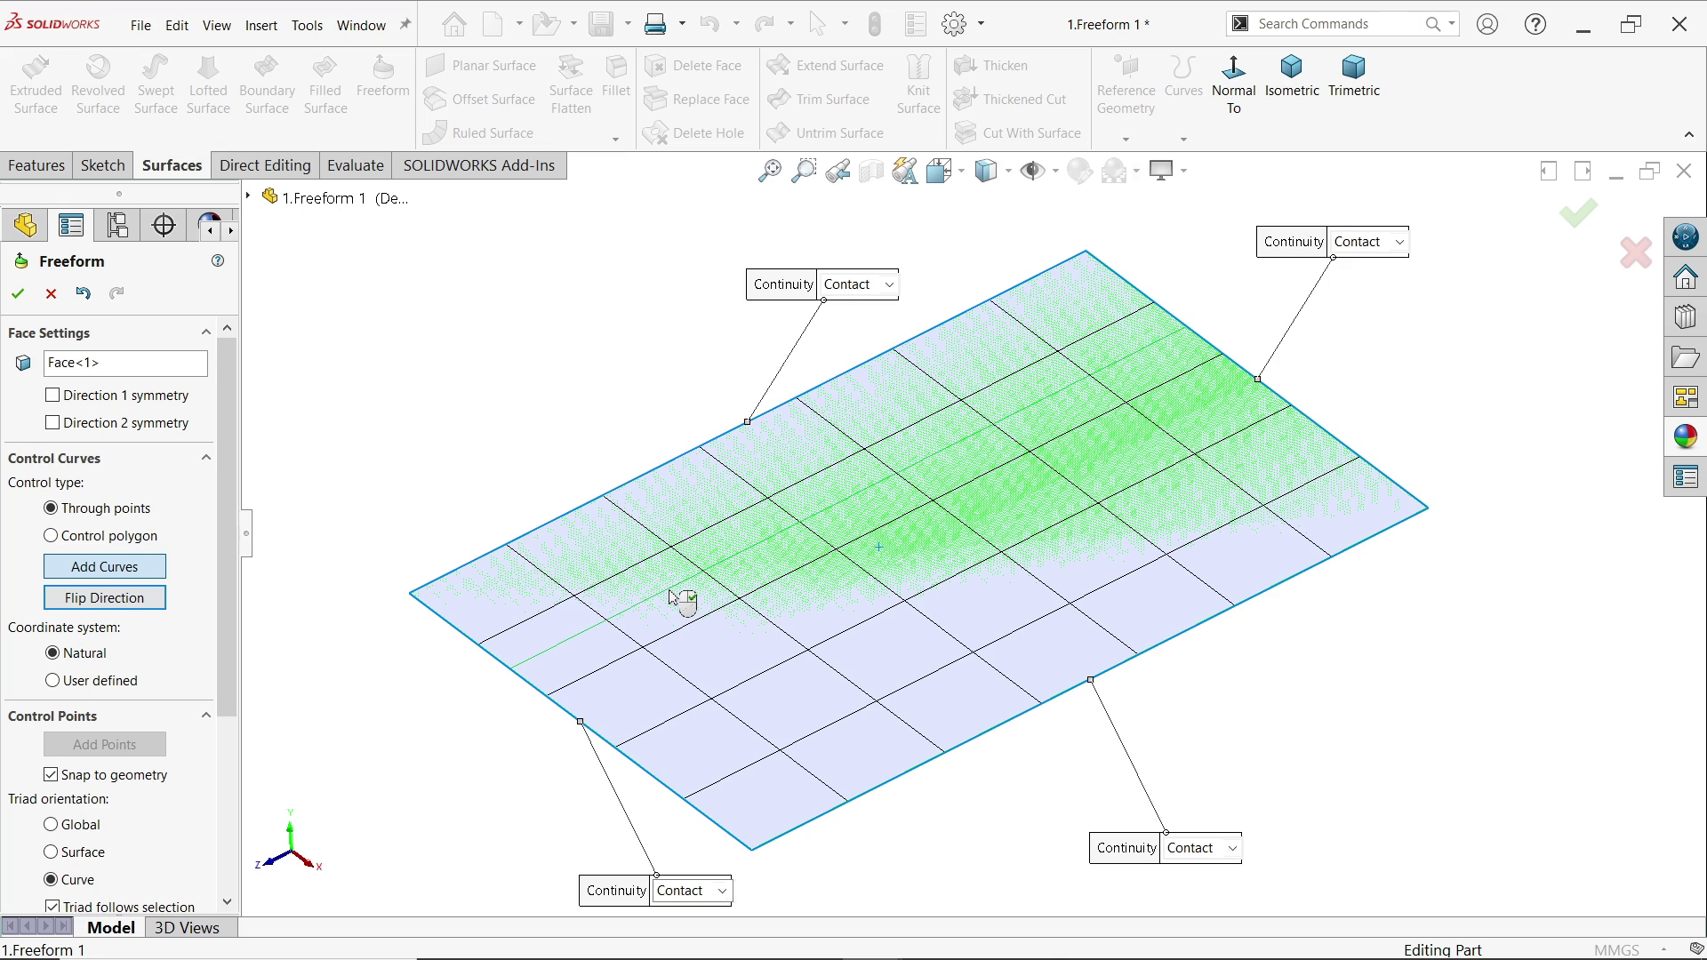
pyautogui.click(760, 656)
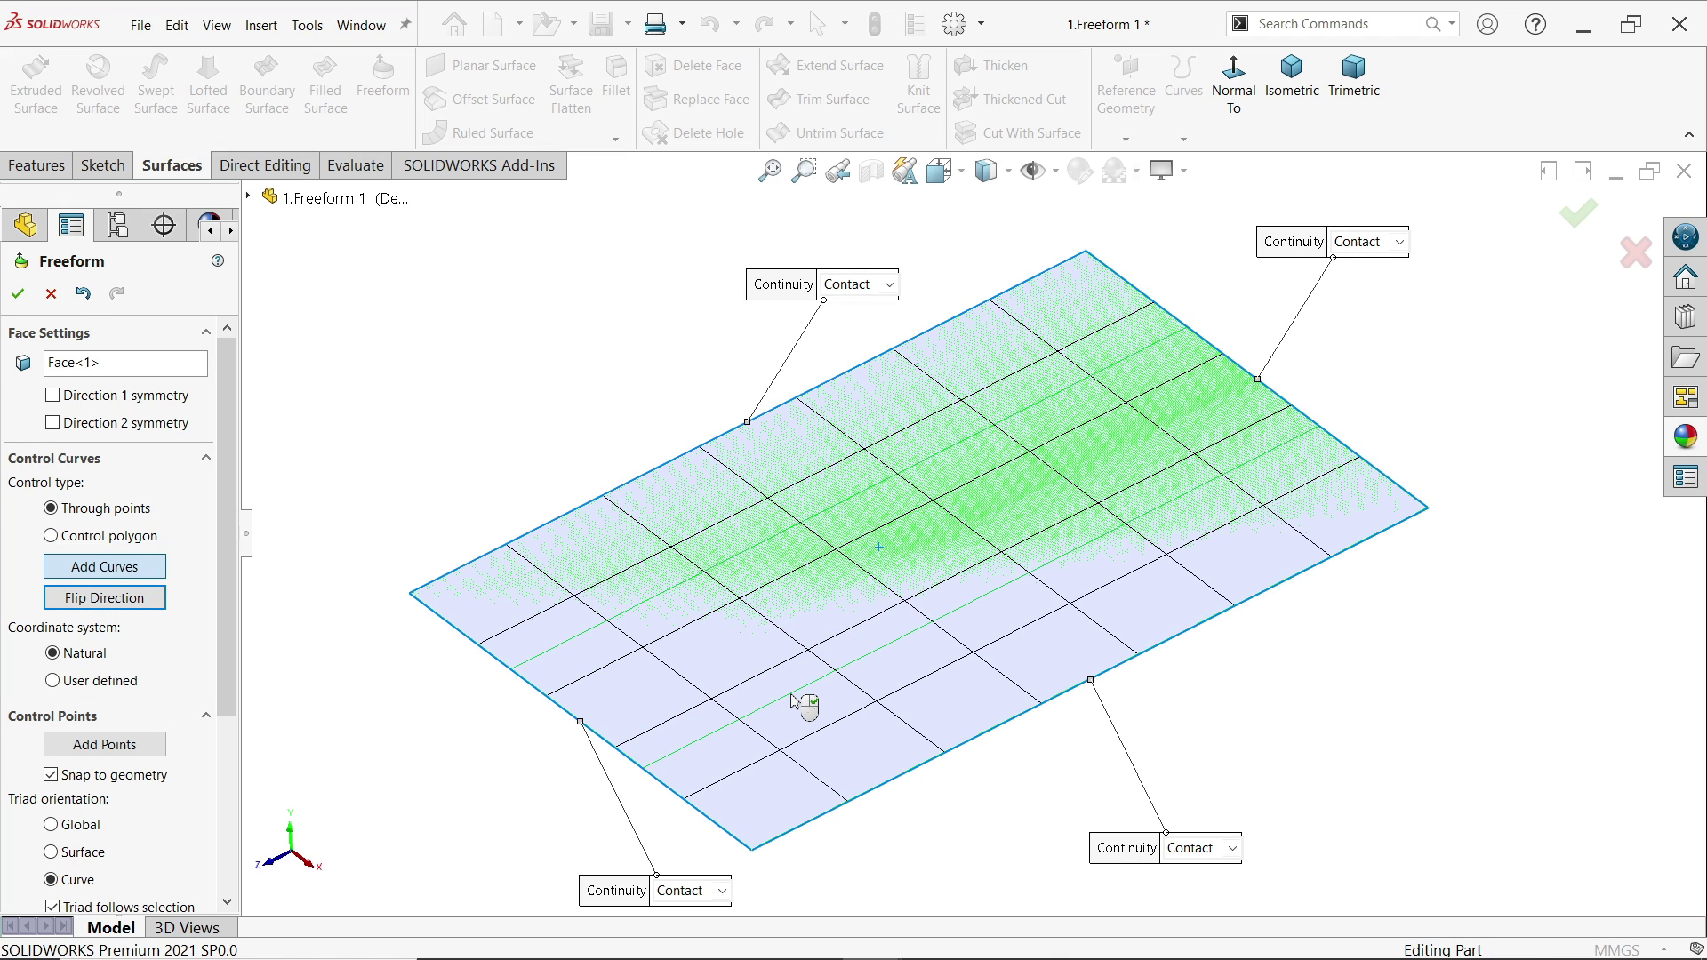
pyautogui.click(794, 703)
pyautogui.press('Escape')
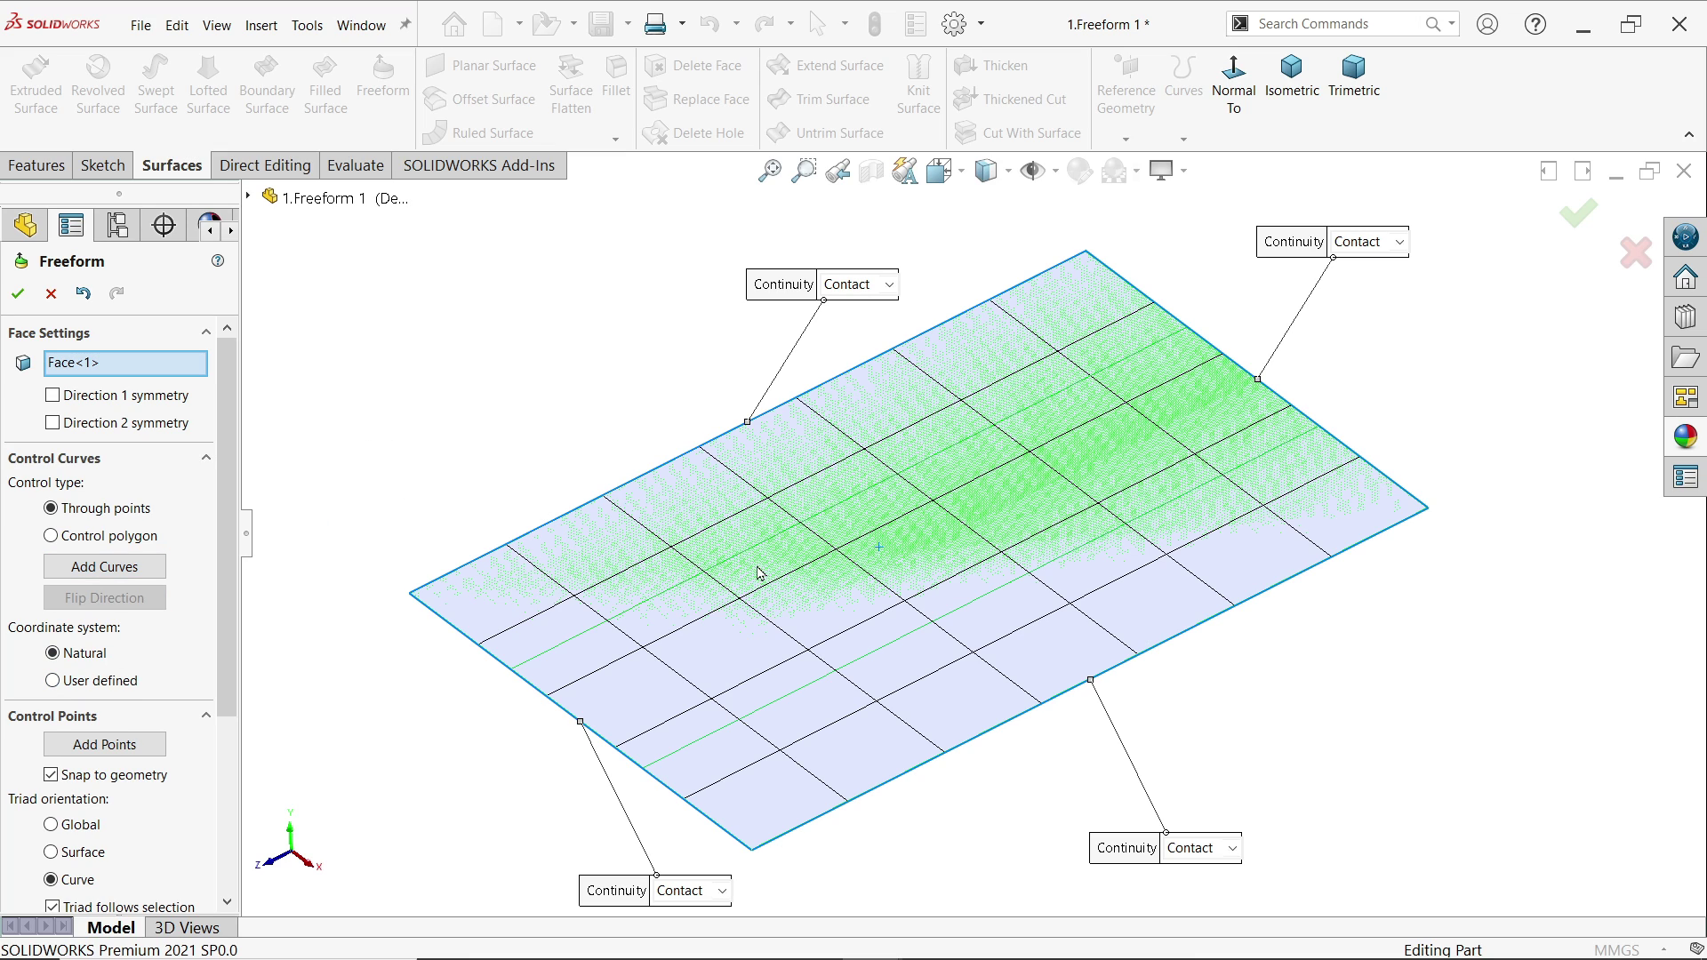
# Delete the control curves and switch to a user-defined coordinate system rotated about 76 degrees.
pyautogui.click(754, 560)
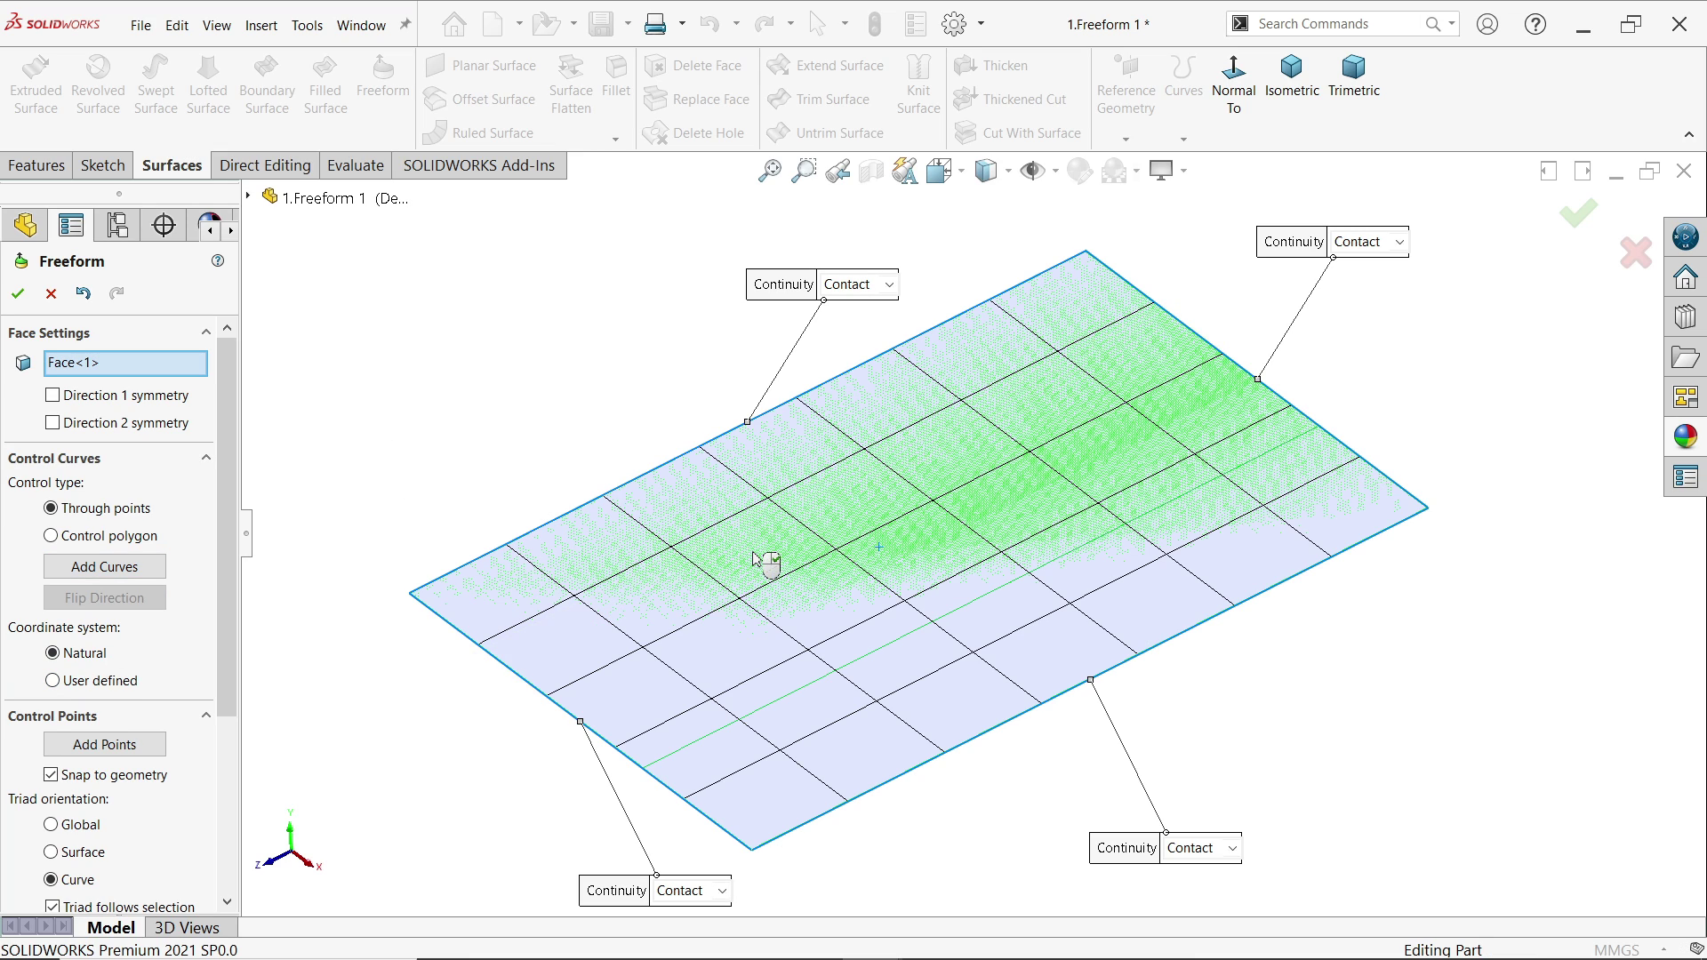
pyautogui.click(867, 663)
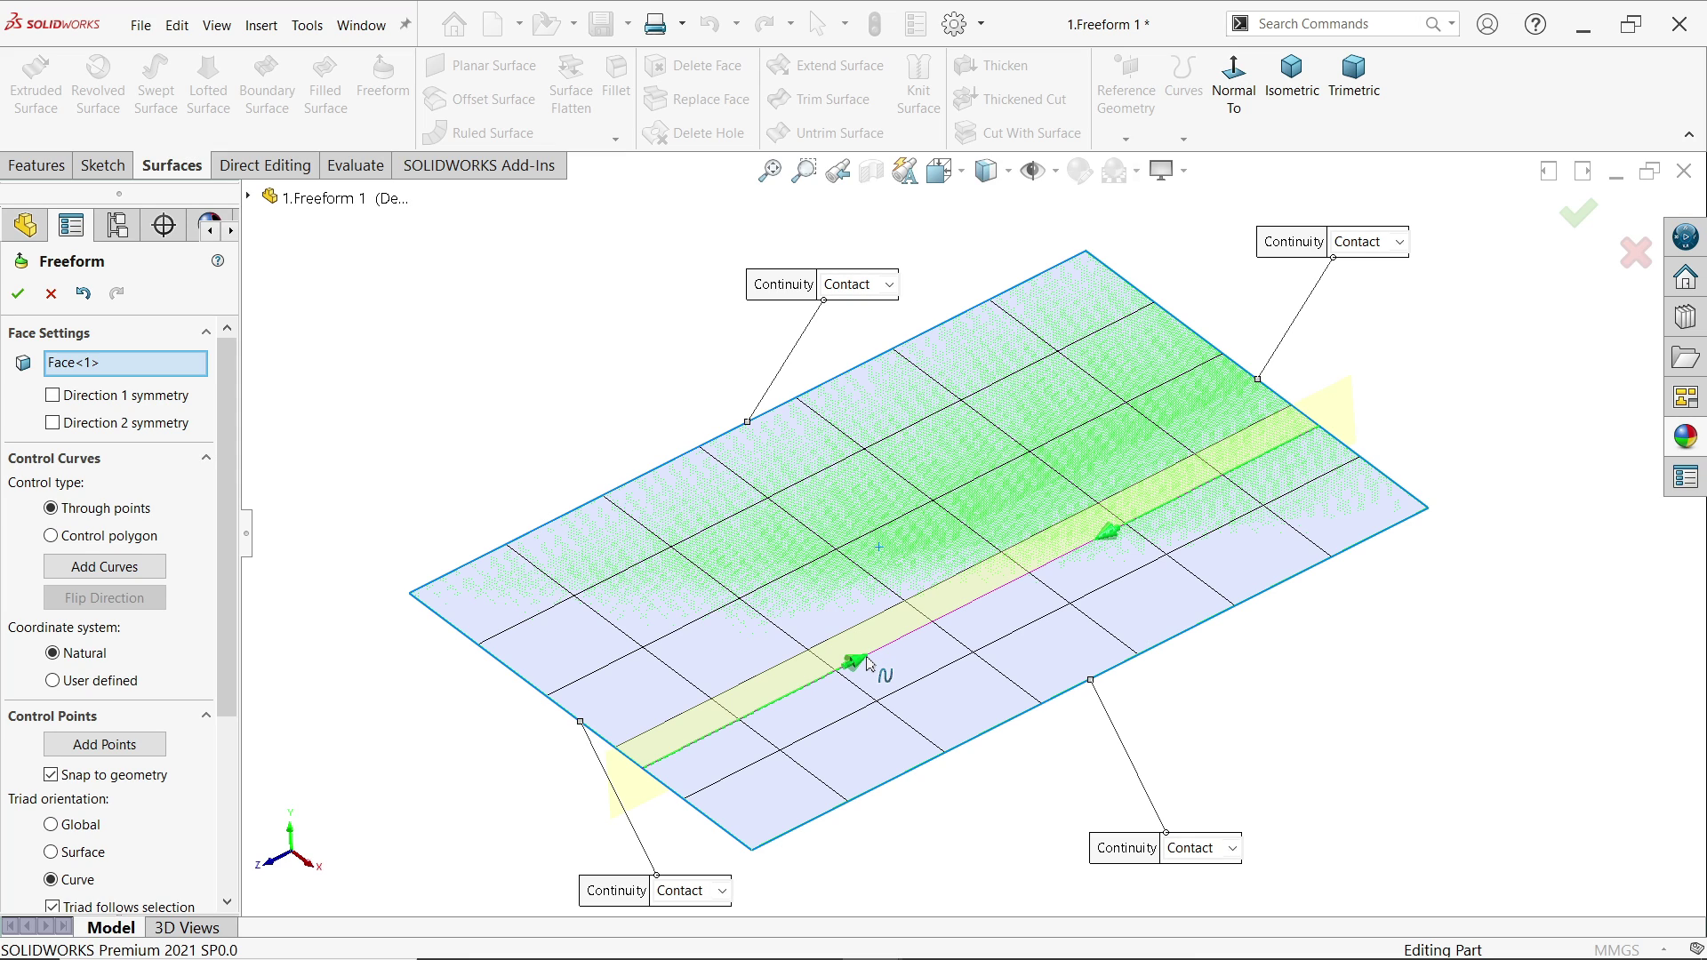
pyautogui.click(873, 667)
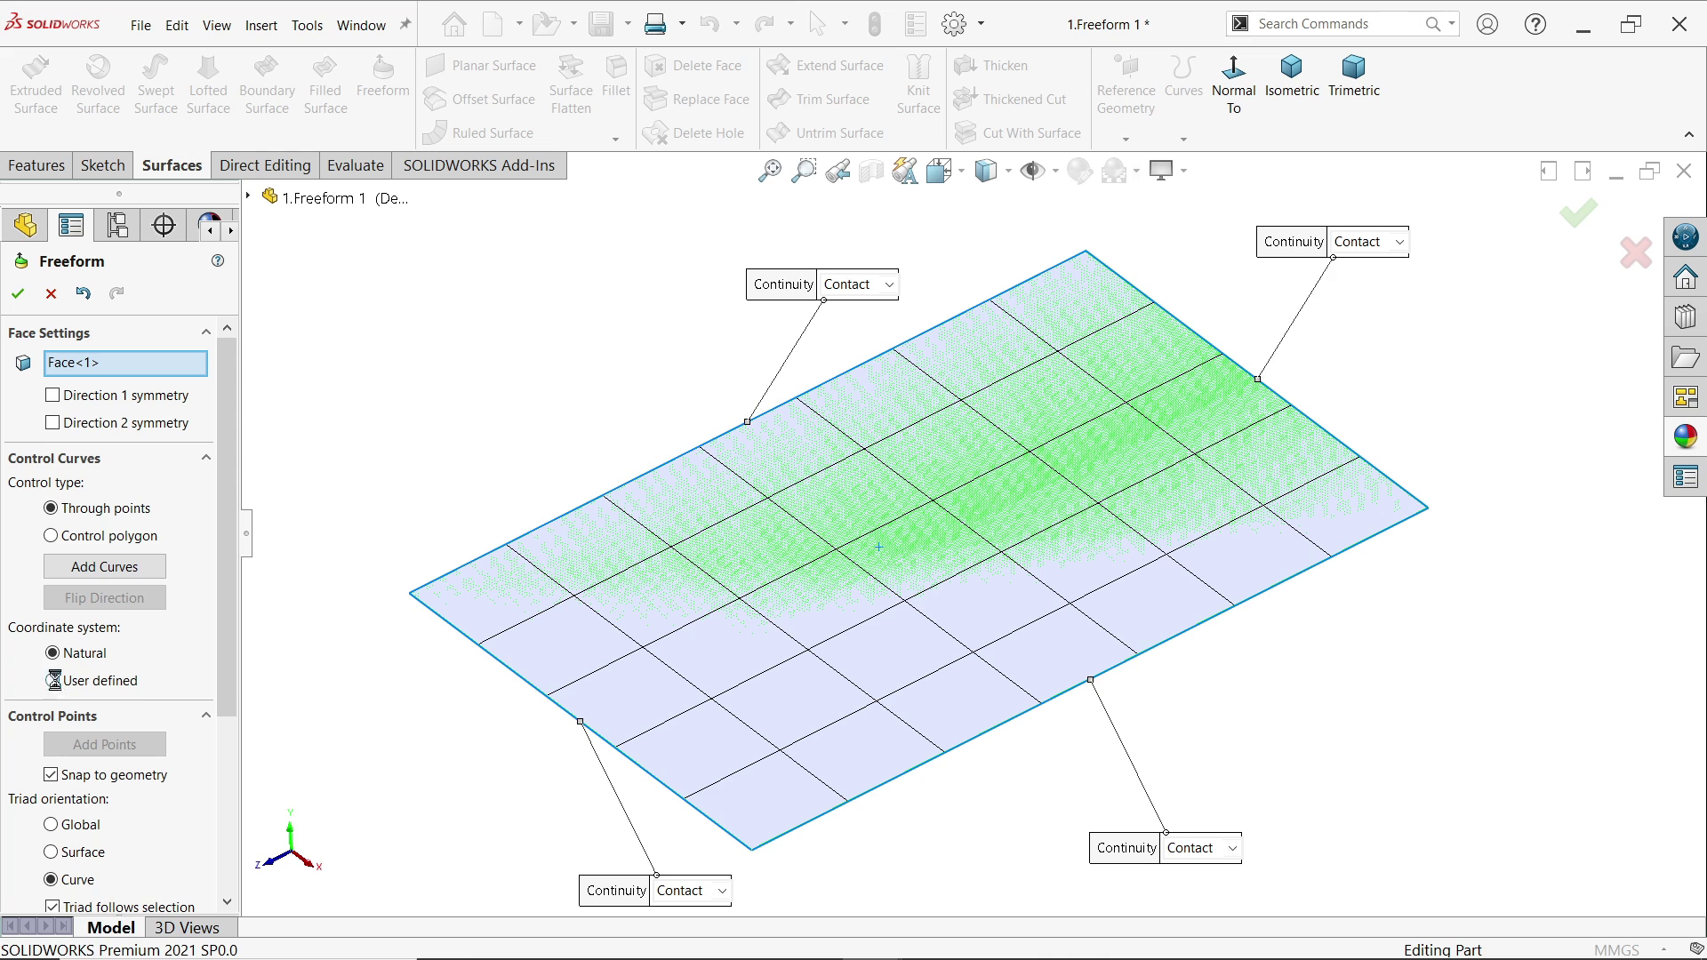
pyautogui.click(53, 680)
pyautogui.click(913, 495)
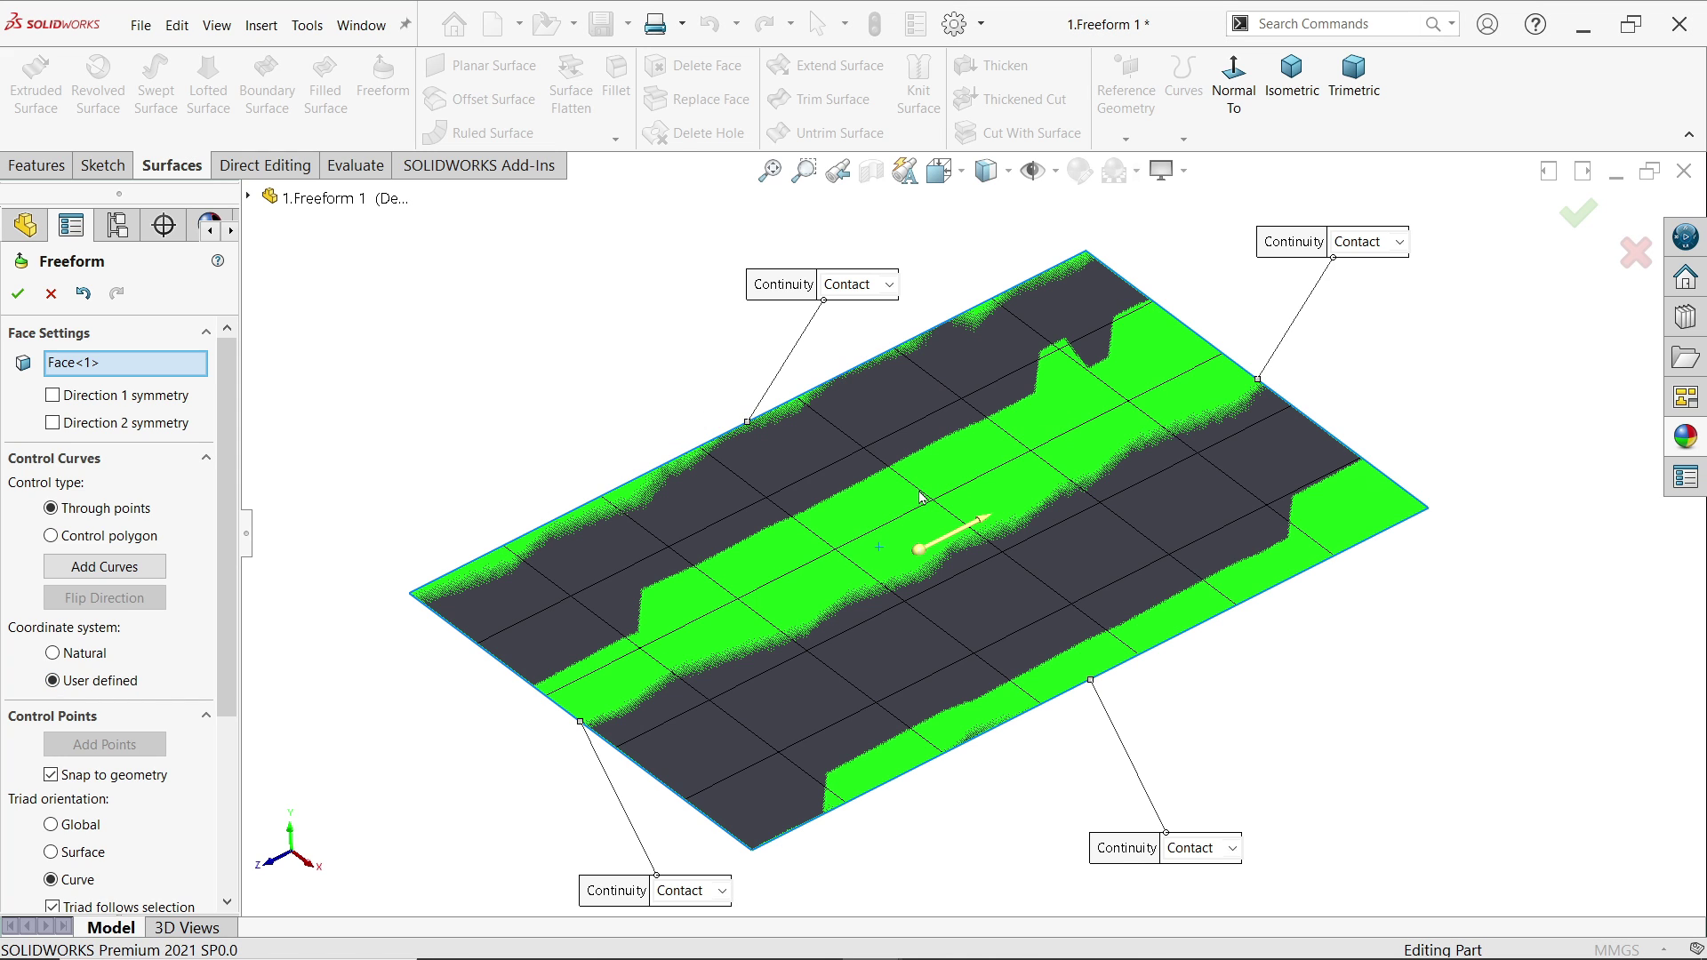
pyautogui.moveTo(1003, 548)
pyautogui.mouseDown()
pyautogui.moveTo(994, 595)
pyautogui.moveTo(914, 570)
pyautogui.mouseUp()
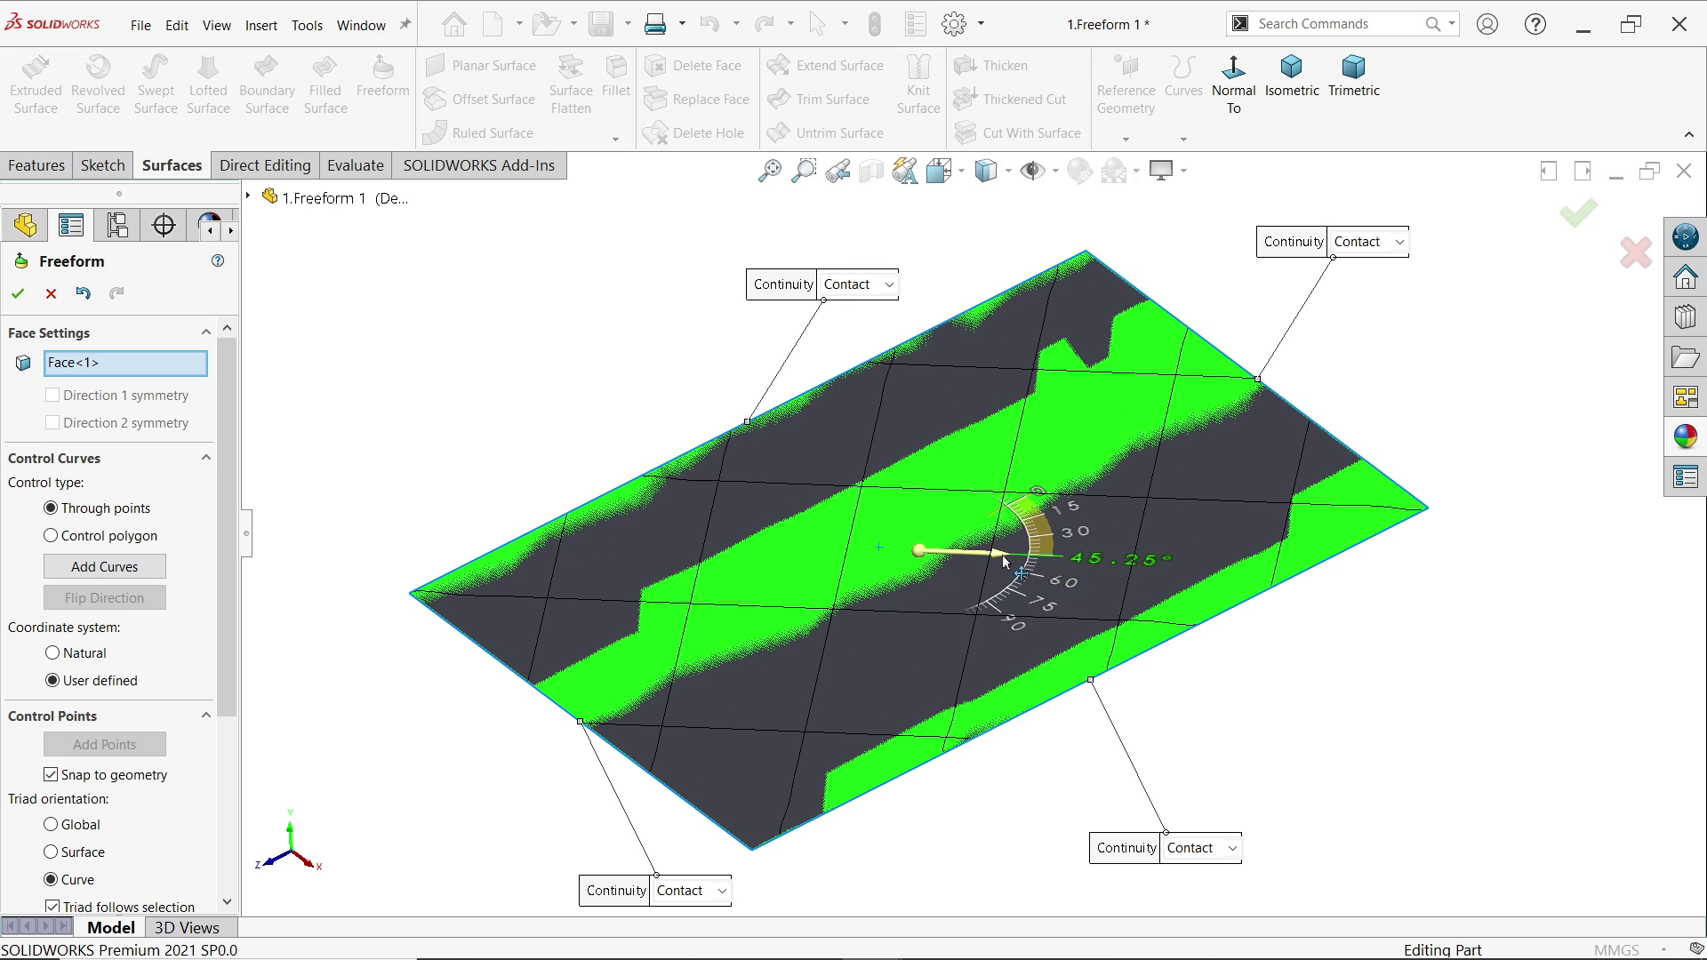
# Place two more control curves, then revert to Natural coordinates, discarding all modifications.
pyautogui.click(121, 570)
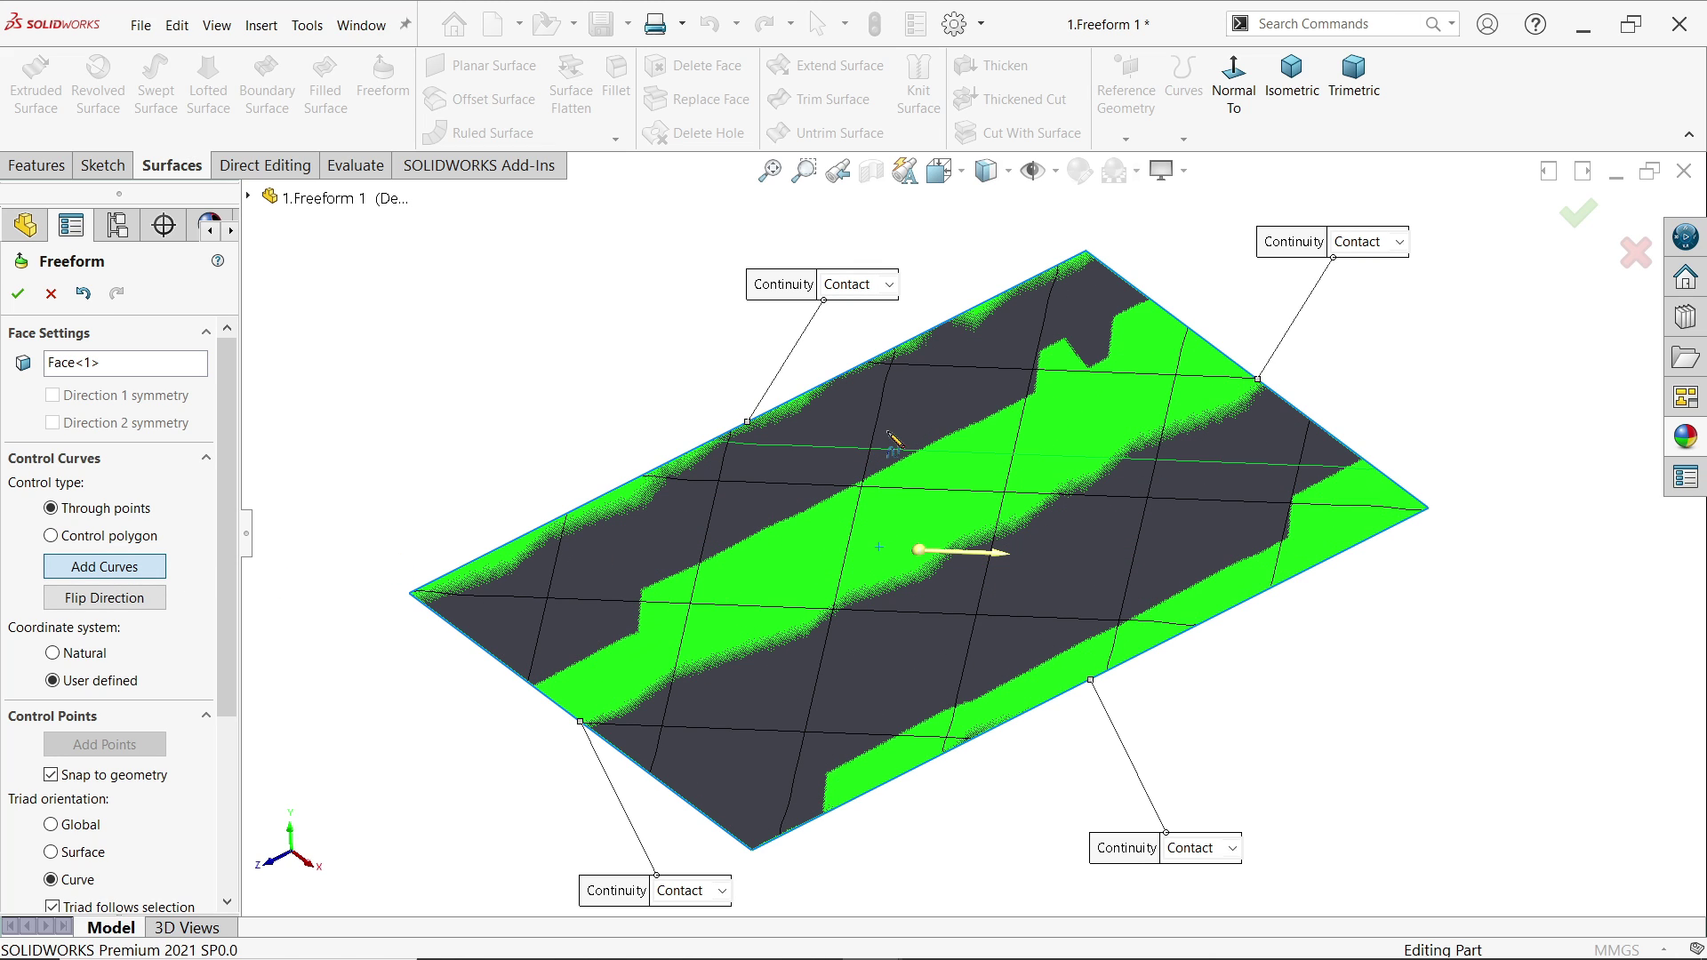
pyautogui.moveTo(916, 476); pyautogui.dragTo(917, 531, button='middle')
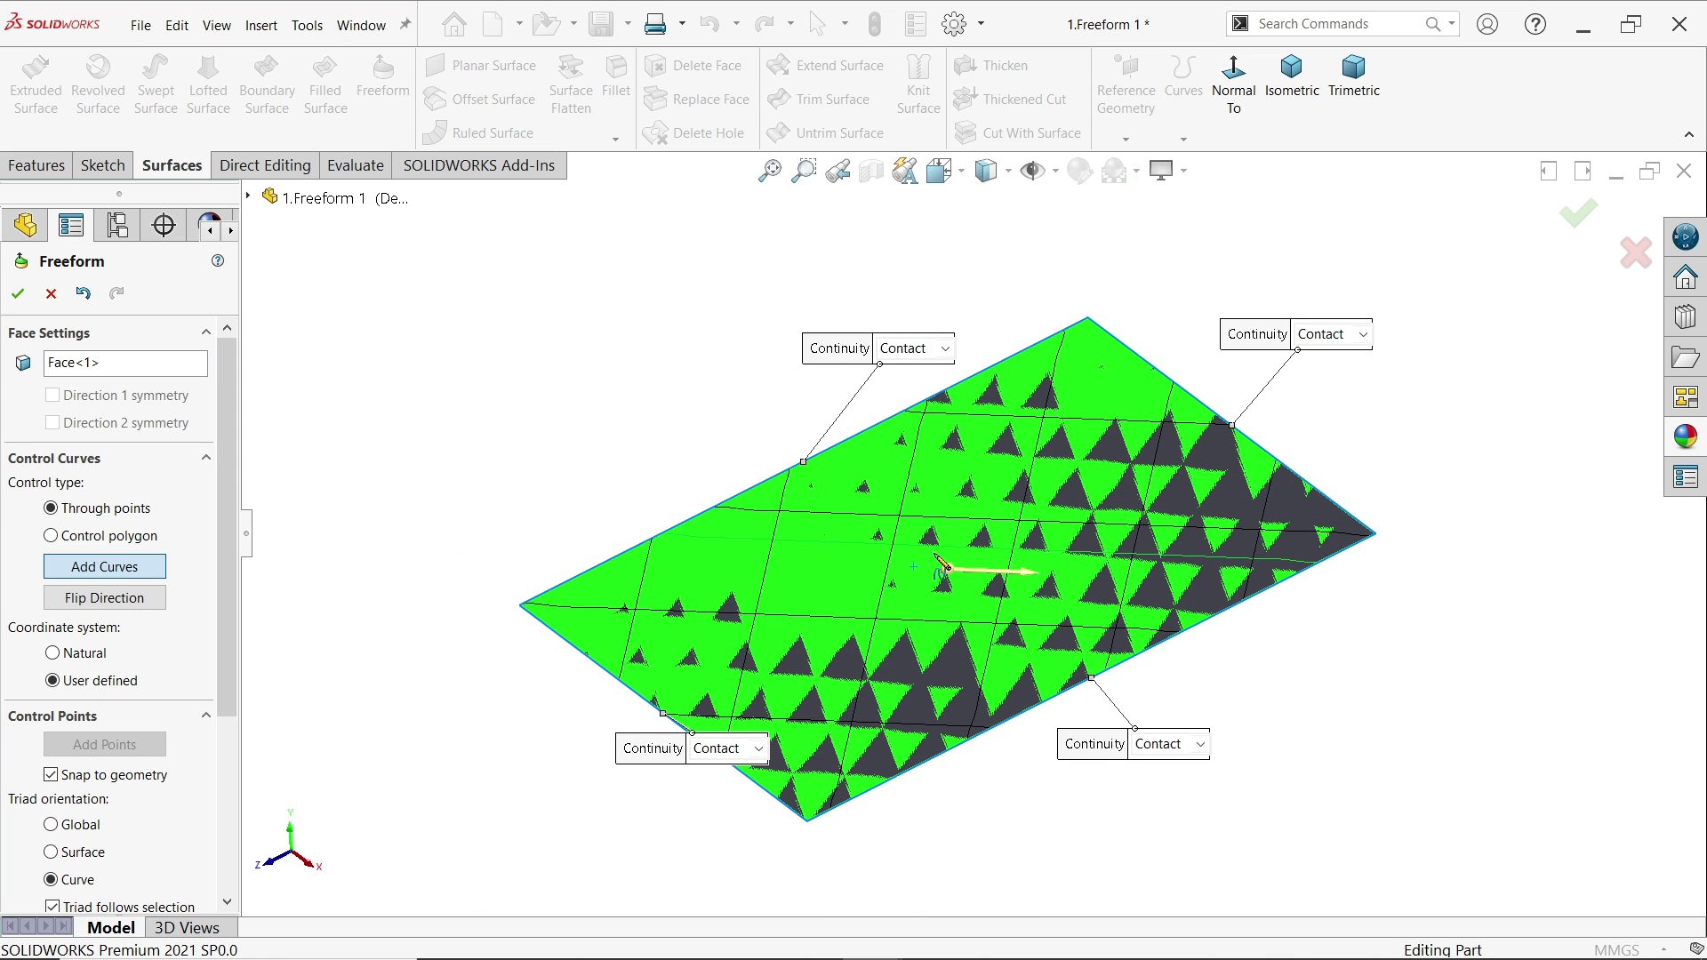
pyautogui.scroll(-2, 920, 534)
pyautogui.click(937, 547)
pyautogui.click(795, 724)
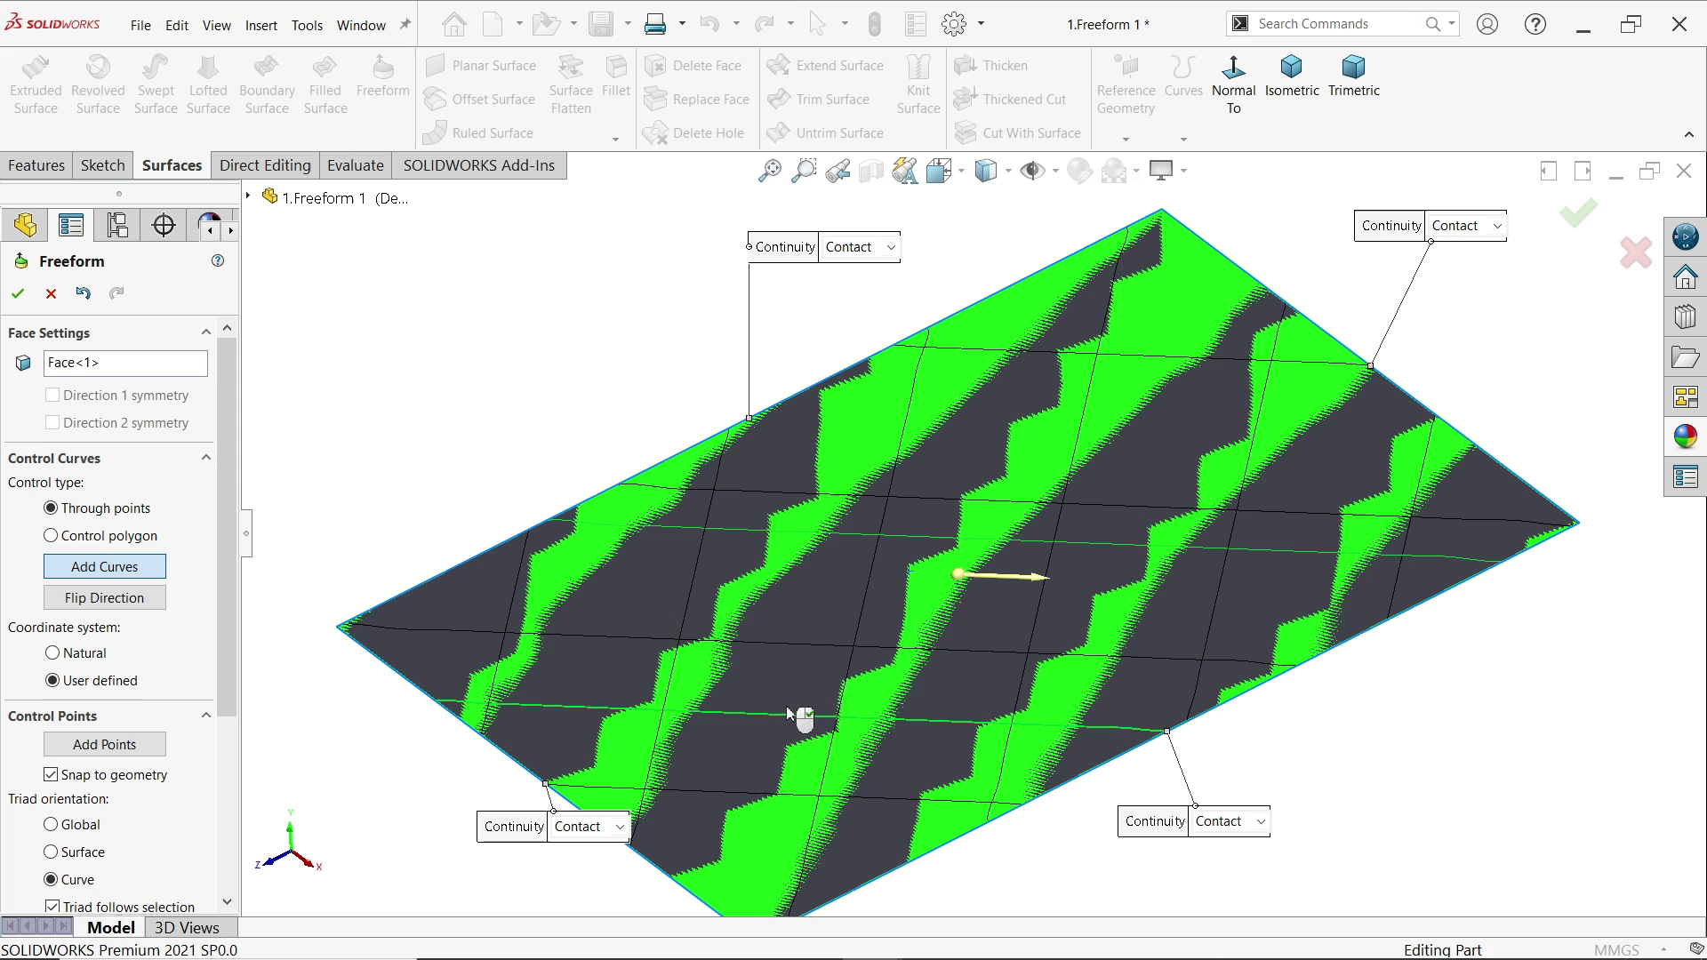
pyautogui.click(85, 656)
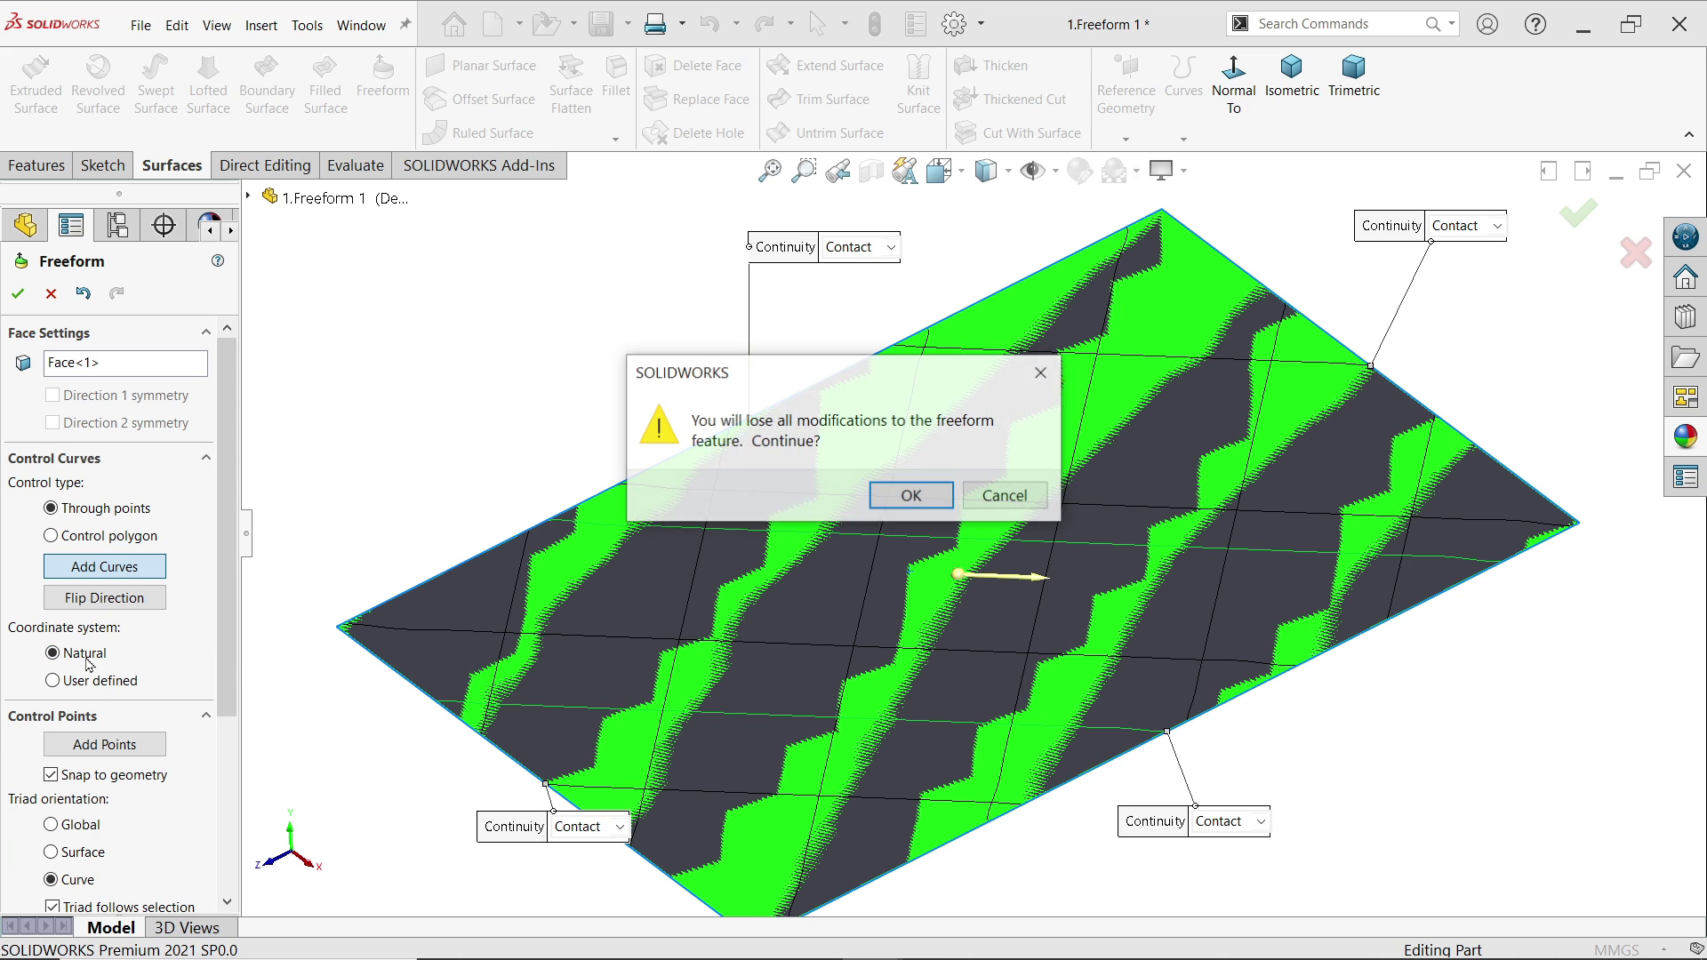
pyautogui.click(915, 505)
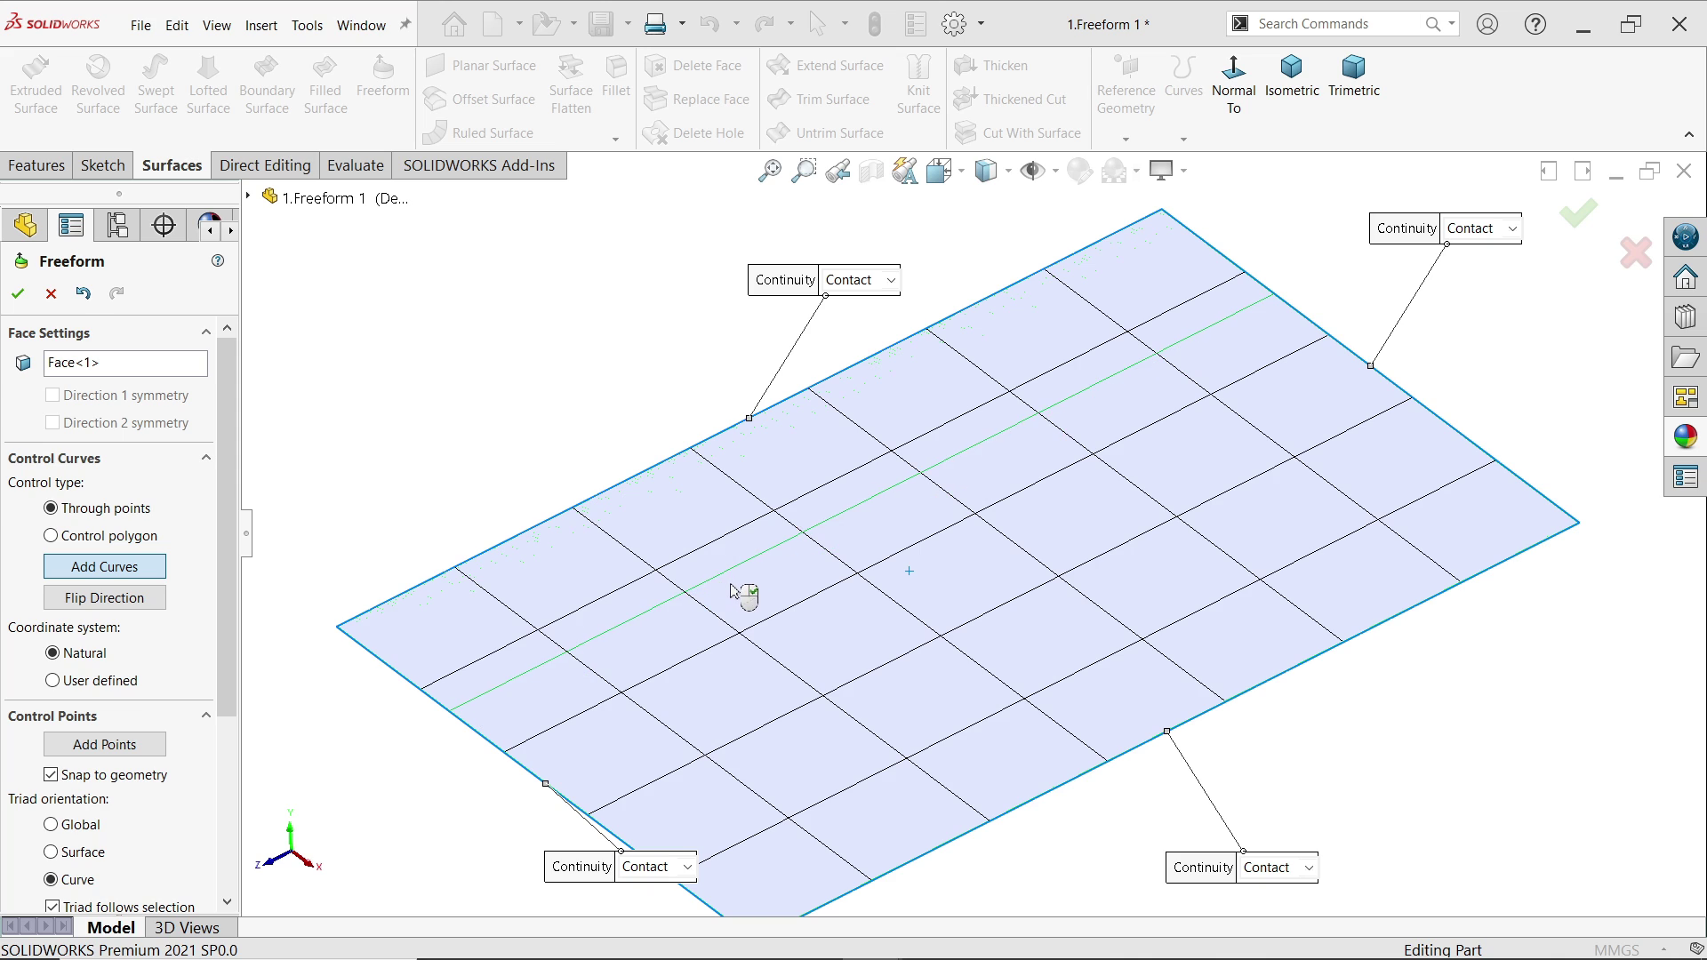
# Place upper and lower control curves and raise two points on the upper curve.
pyautogui.click(790, 577)
pyautogui.click(941, 696)
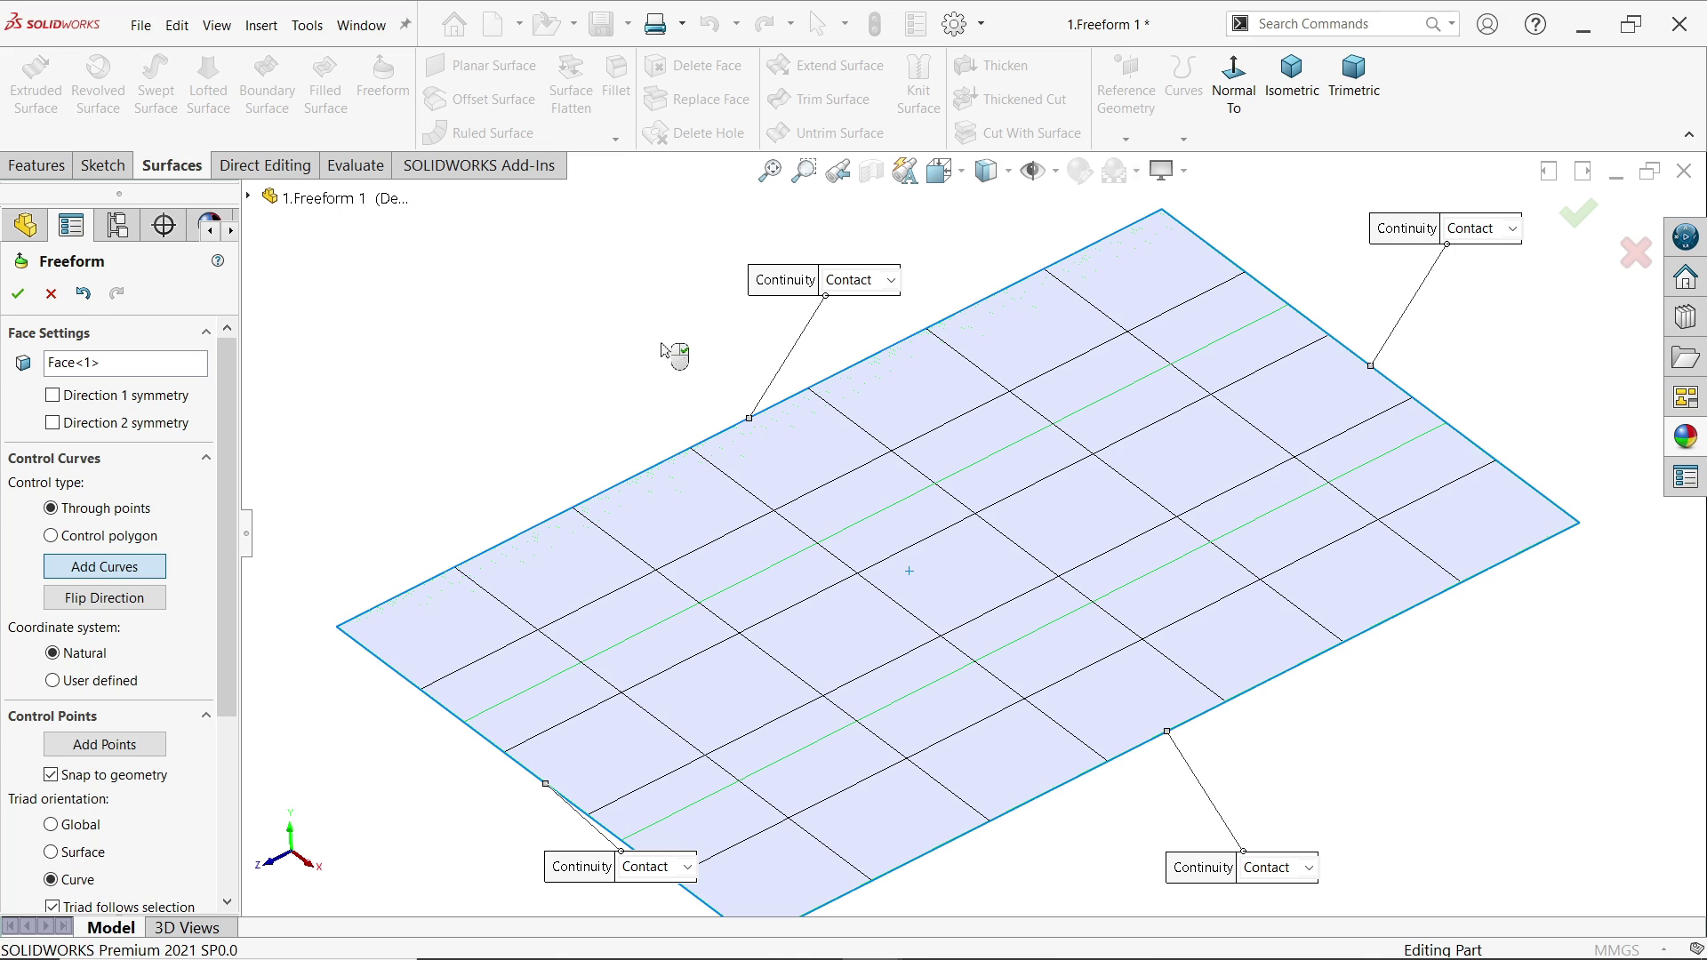
pyautogui.click(673, 424)
pyautogui.click(801, 554)
pyautogui.click(727, 594)
pyautogui.moveTo(734, 597); pyautogui.dragTo(758, 481)
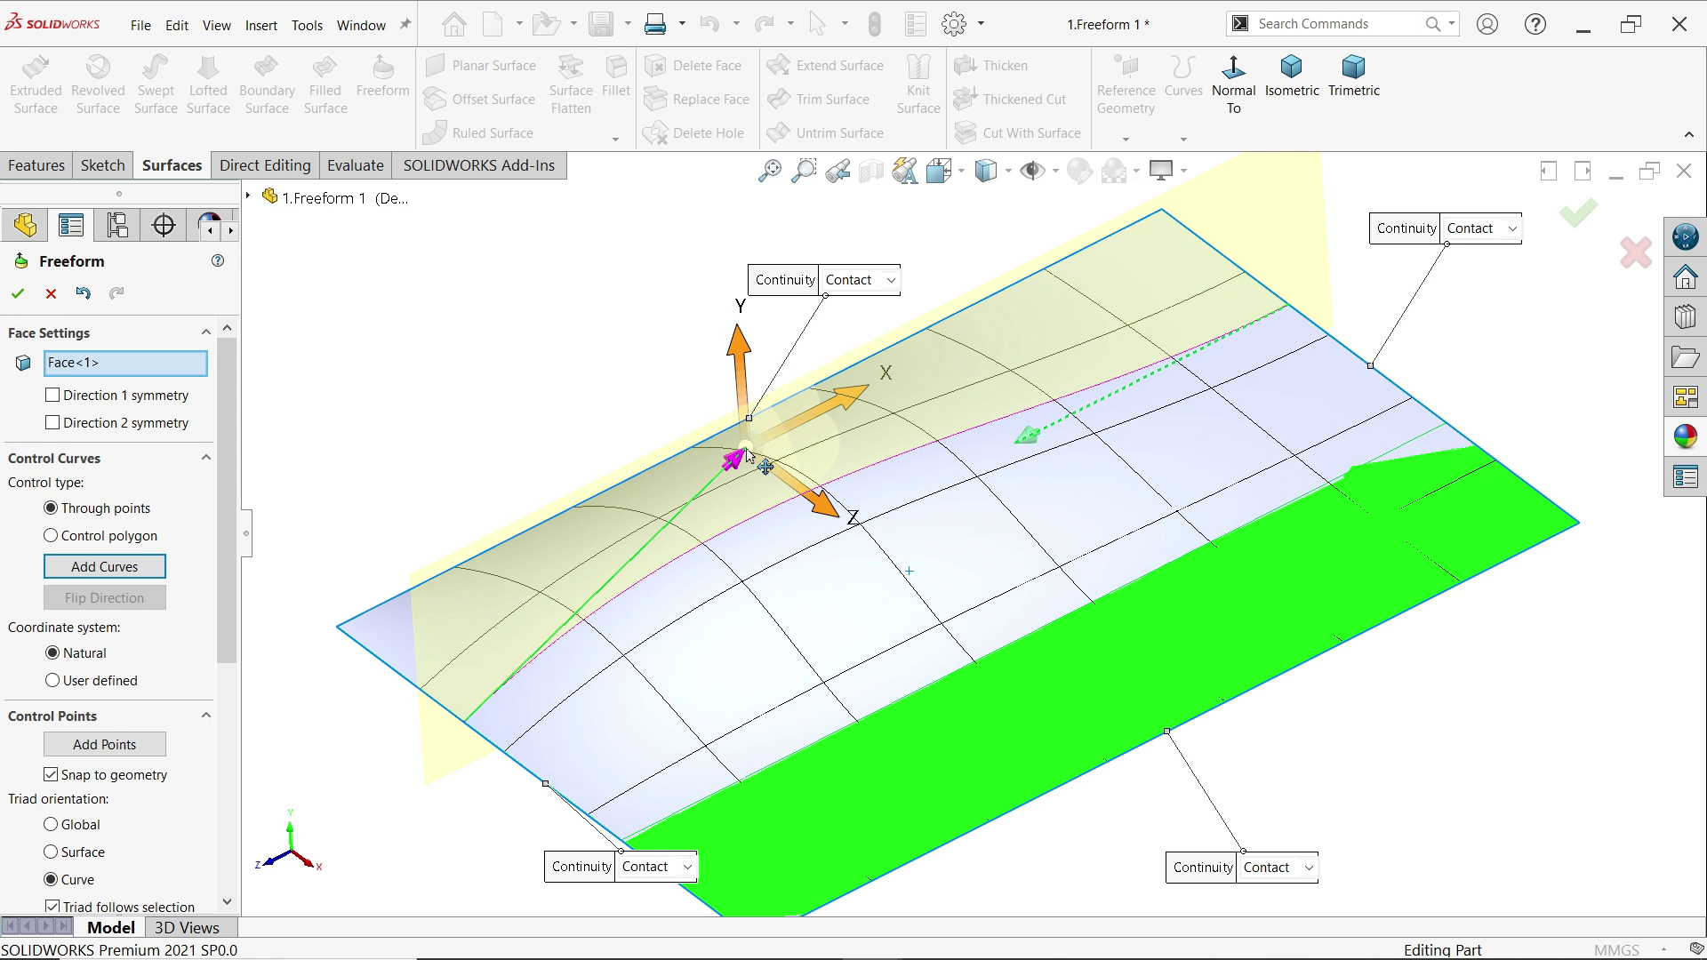
pyautogui.click(1028, 440)
pyautogui.moveTo(1029, 440)
pyautogui.mouseDown()
pyautogui.moveTo(1056, 369)
pyautogui.moveTo(1051, 293)
pyautogui.mouseUp()
# Raise two points on the lower curve and accept the arched surface as Freeform2.
pyautogui.click(939, 693)
pyautogui.moveTo(884, 716); pyautogui.dragTo(857, 582)
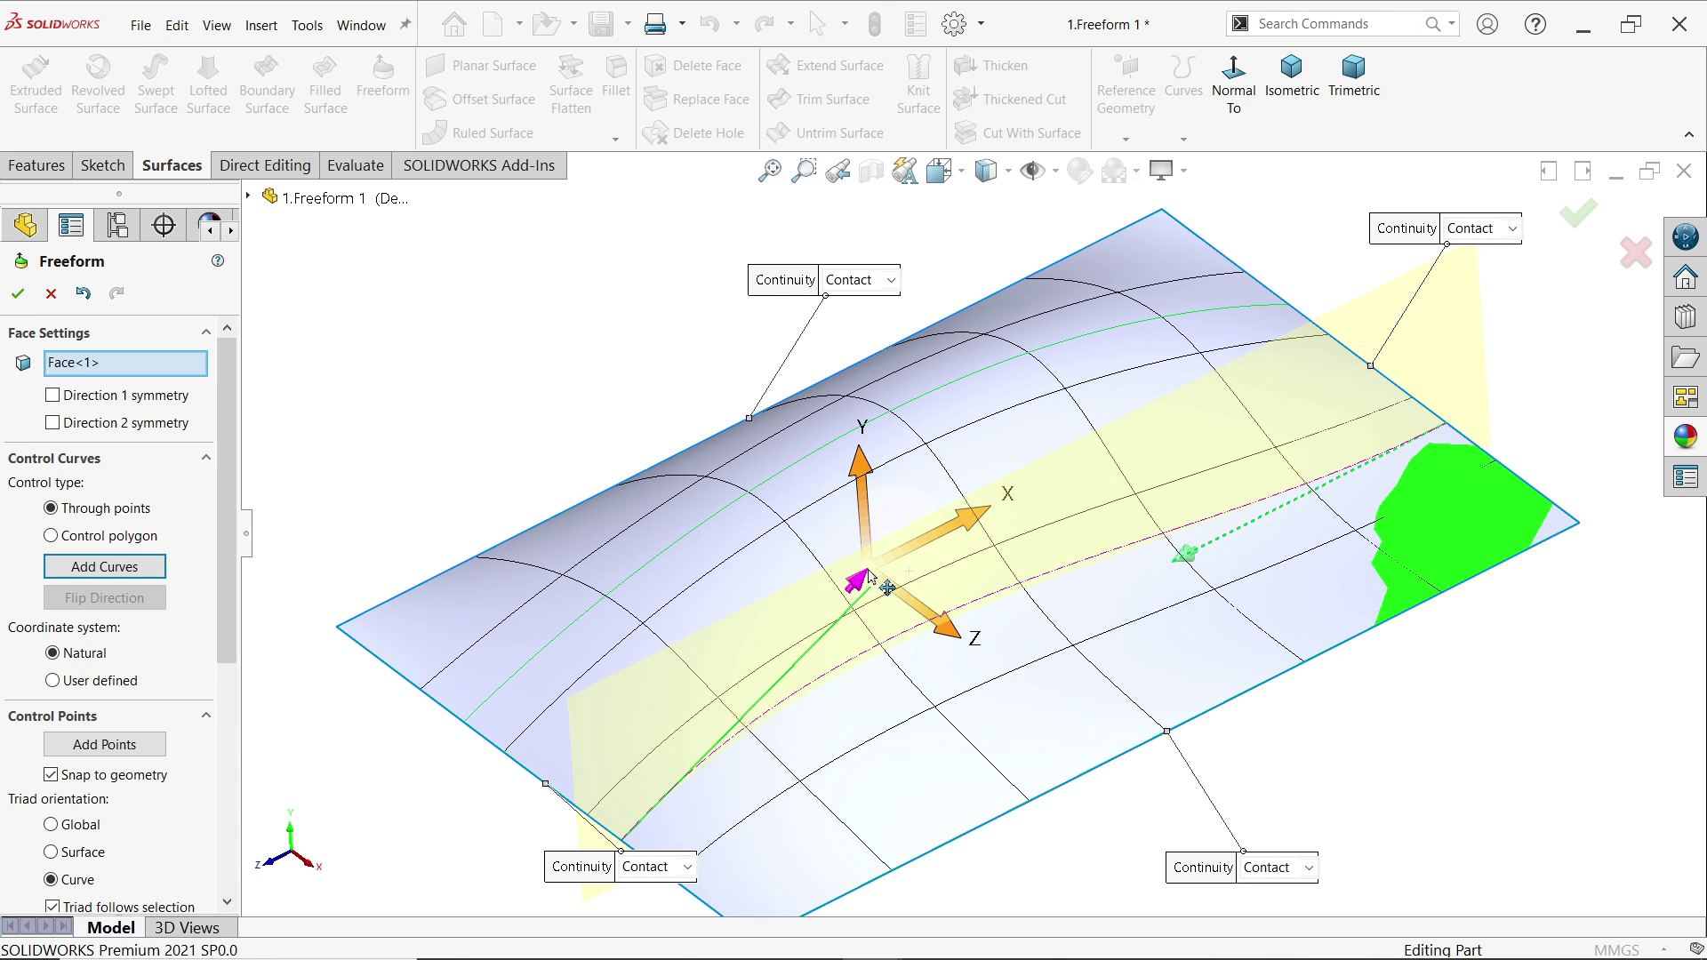
pyautogui.moveTo(1195, 561); pyautogui.dragTo(1216, 453)
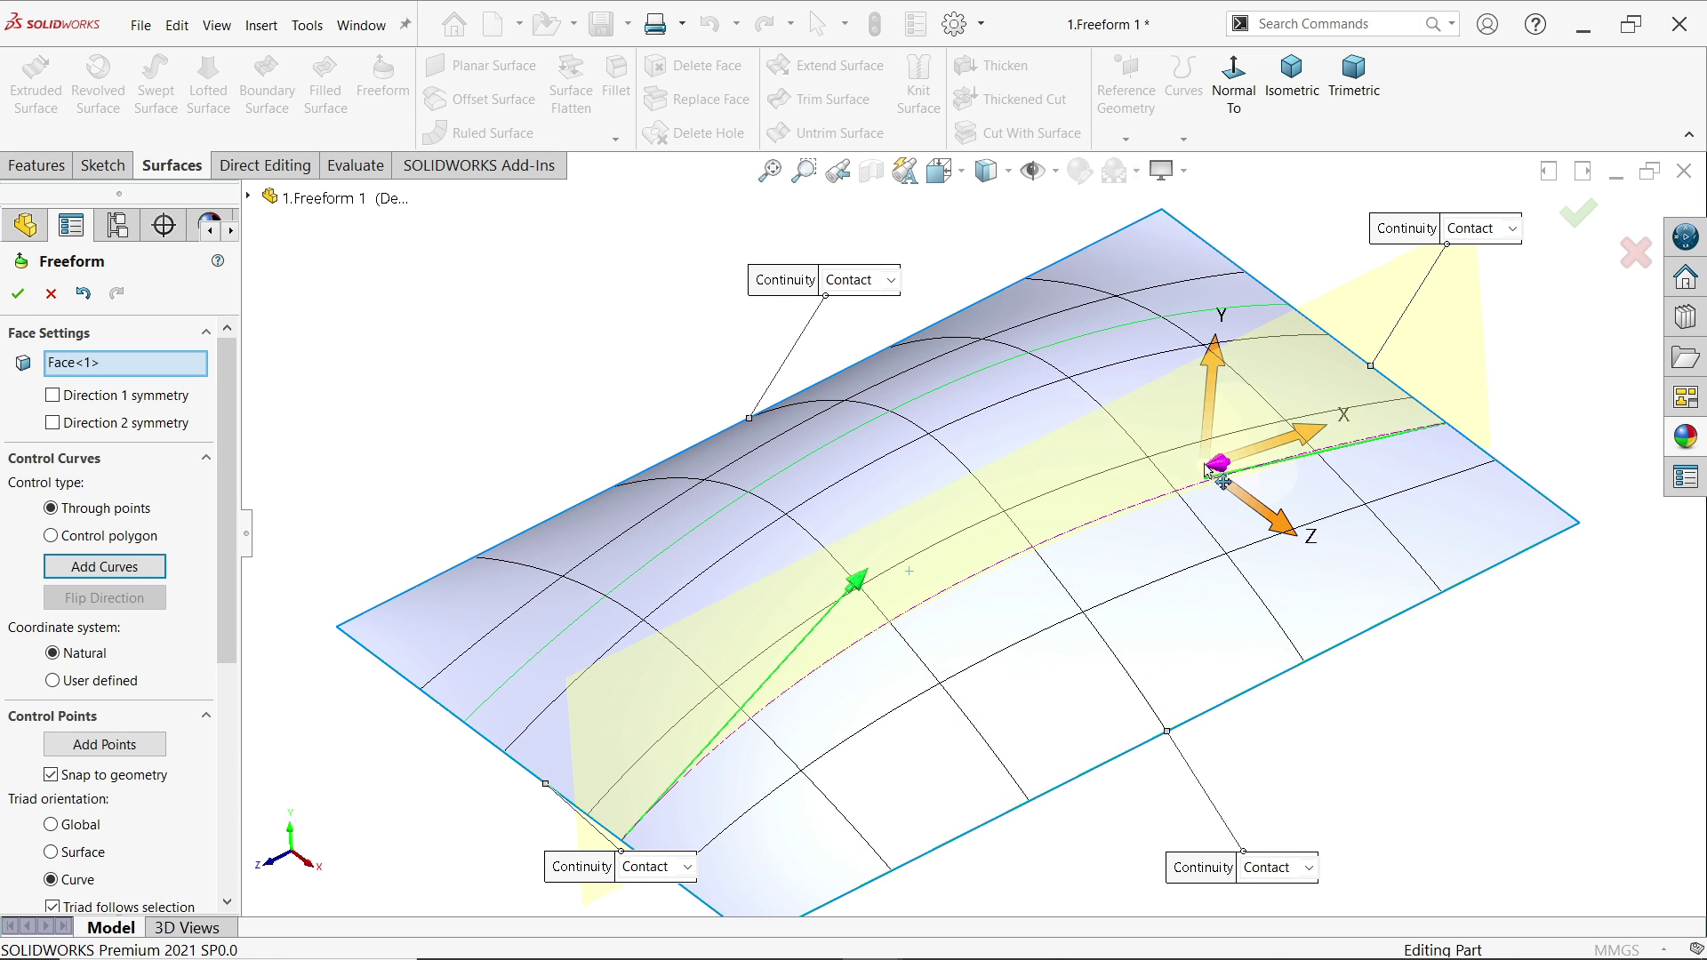
pyautogui.click(18, 293)
pyautogui.moveTo(1105, 610)
pyautogui.mouseDown(button='middle')
pyautogui.moveTo(1052, 301)
pyautogui.moveTo(1100, 600)
pyautogui.mouseUp(button='middle')
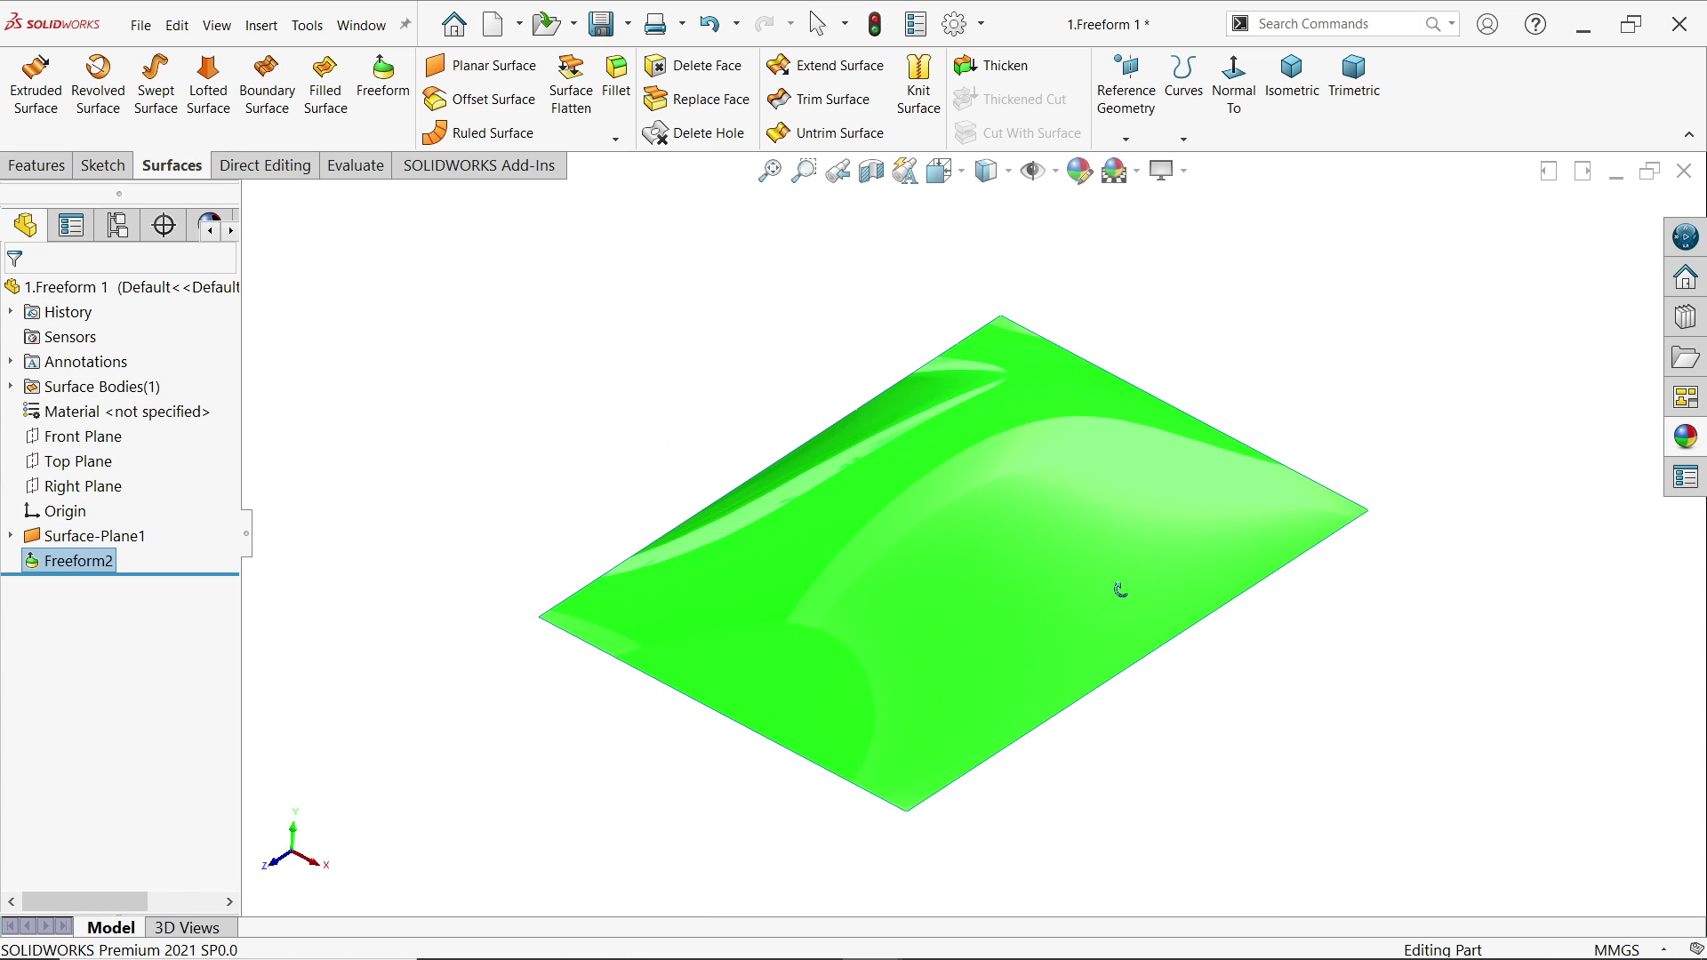
pyautogui.scroll(-2, 1055, 561)
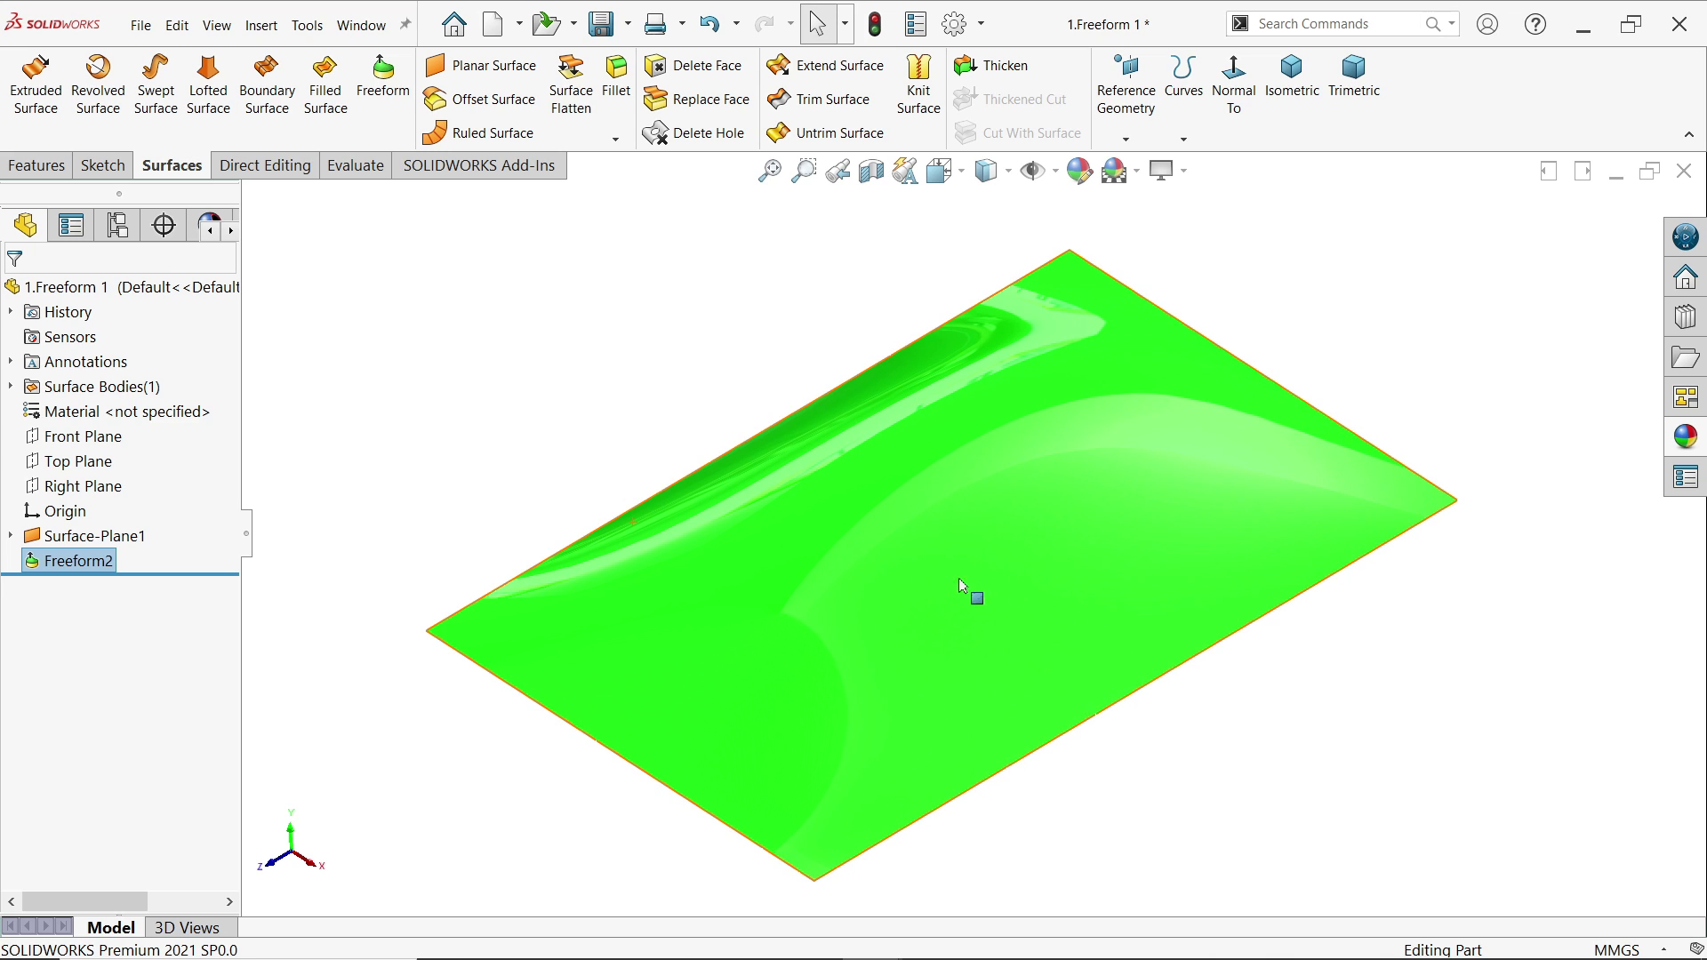
# Choose Edit Feature from Freeform2's right-click menu in the FeatureManager tree.
pyautogui.rightClick(34, 570)
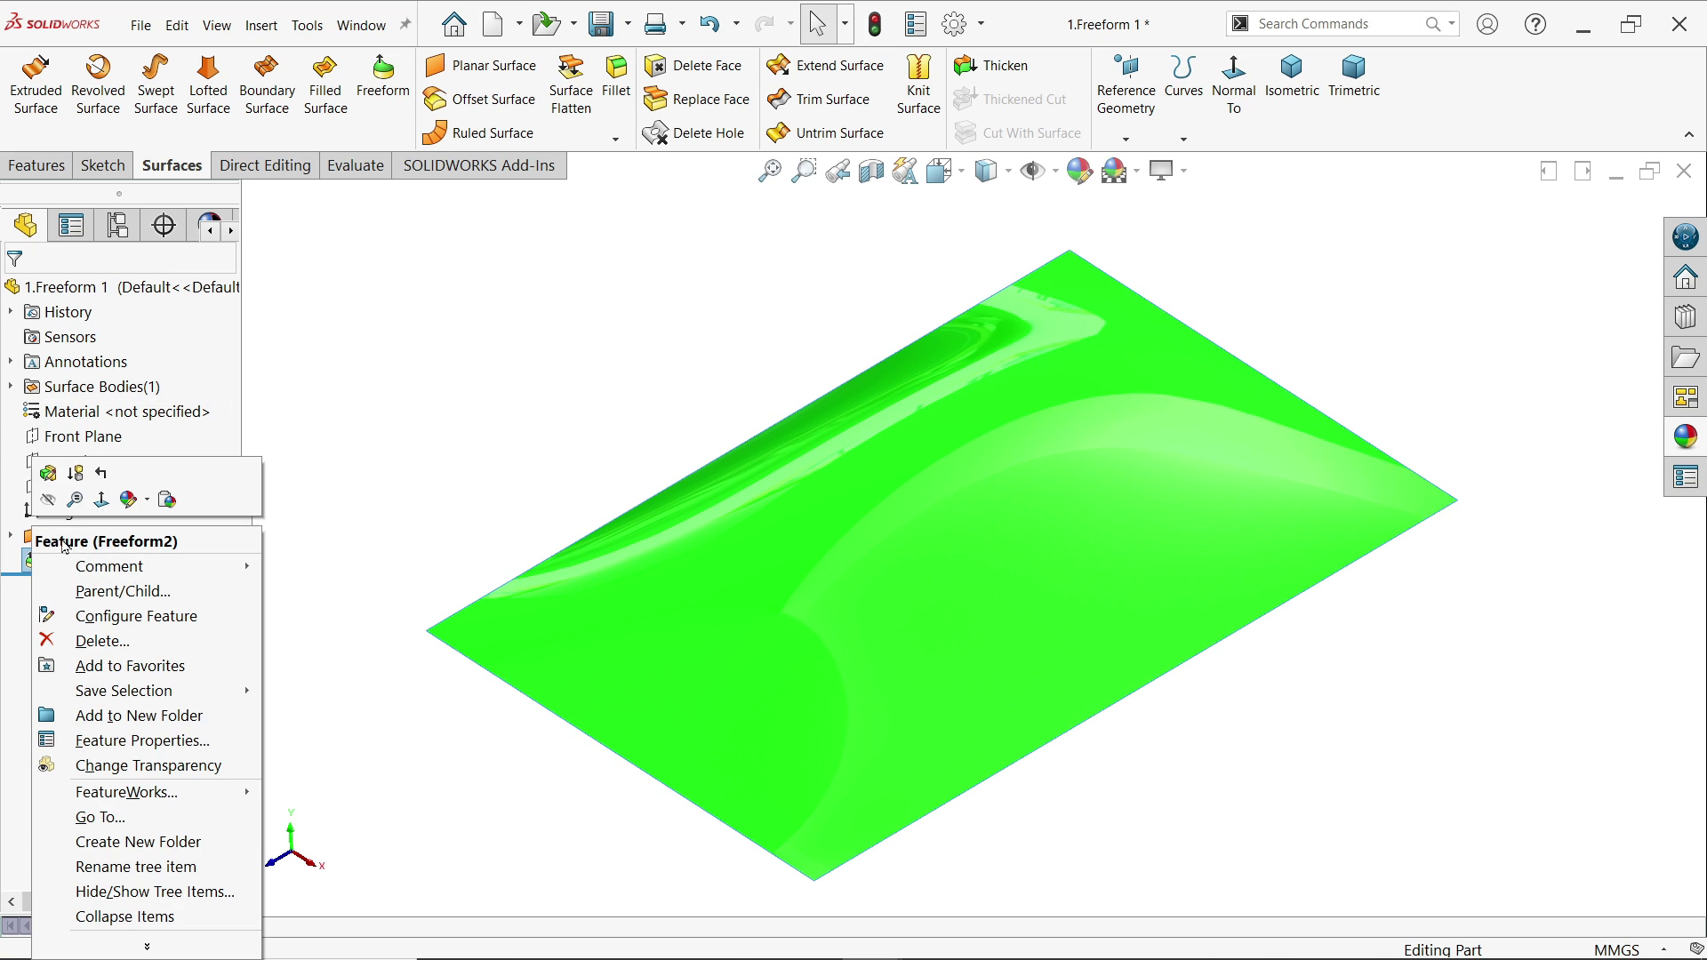
pyautogui.click(48, 478)
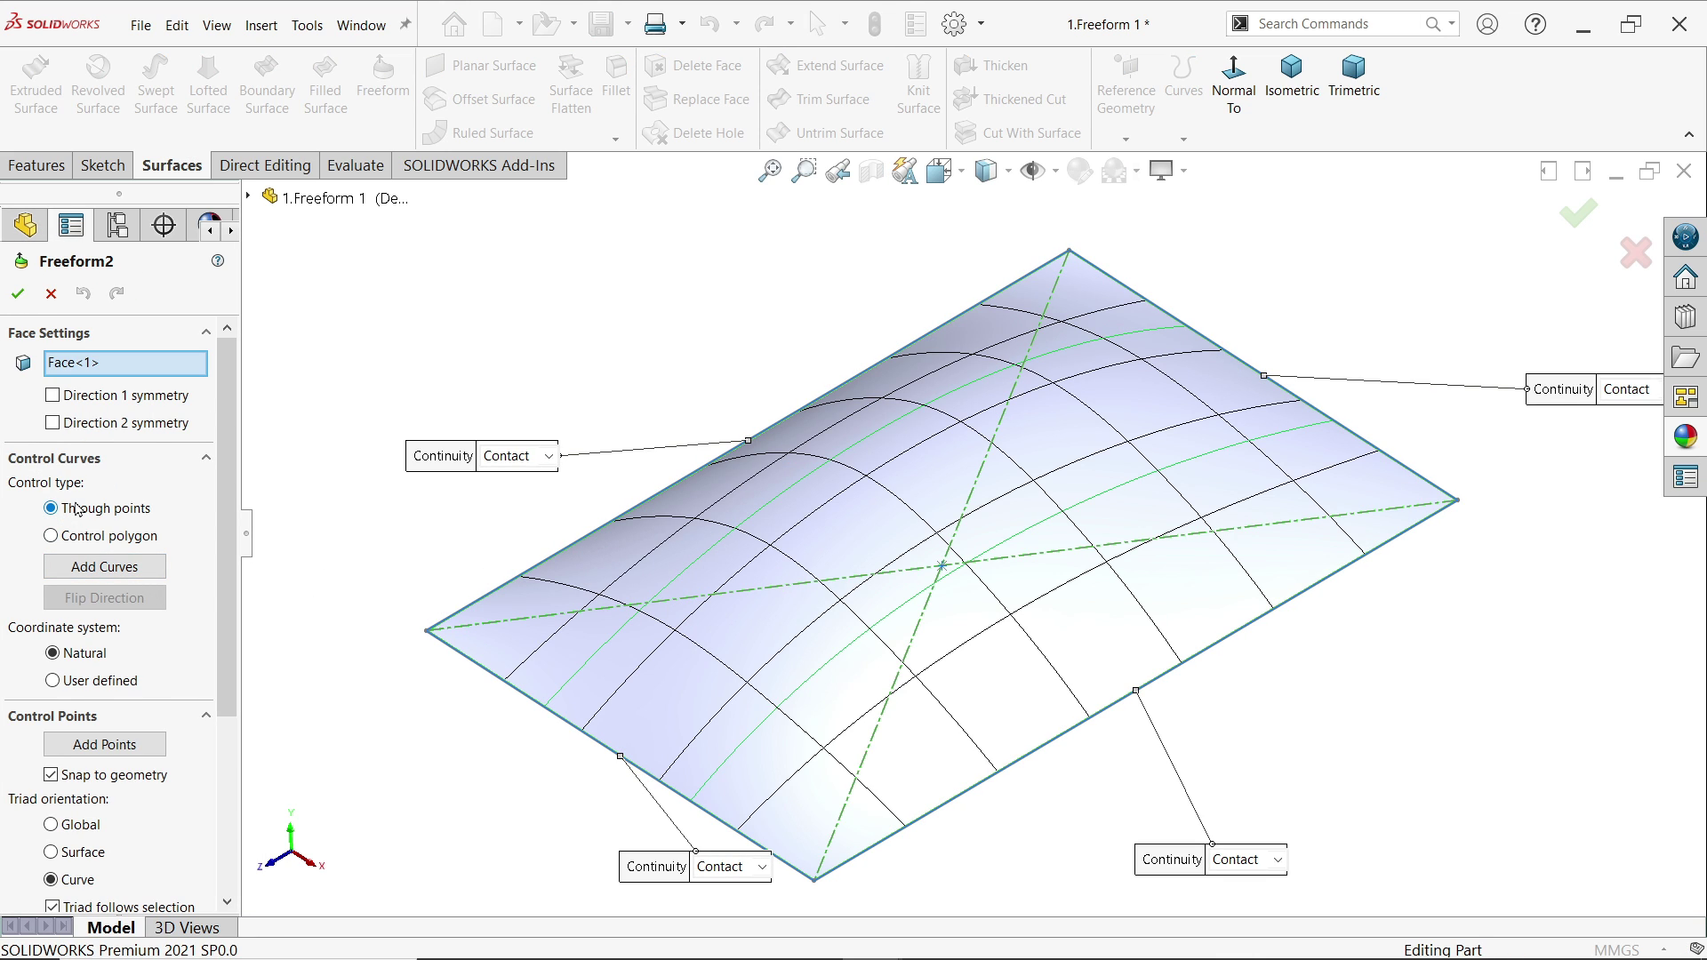
# Add a cross control curve to Freeform2 and raise its end point.
pyautogui.click(107, 571)
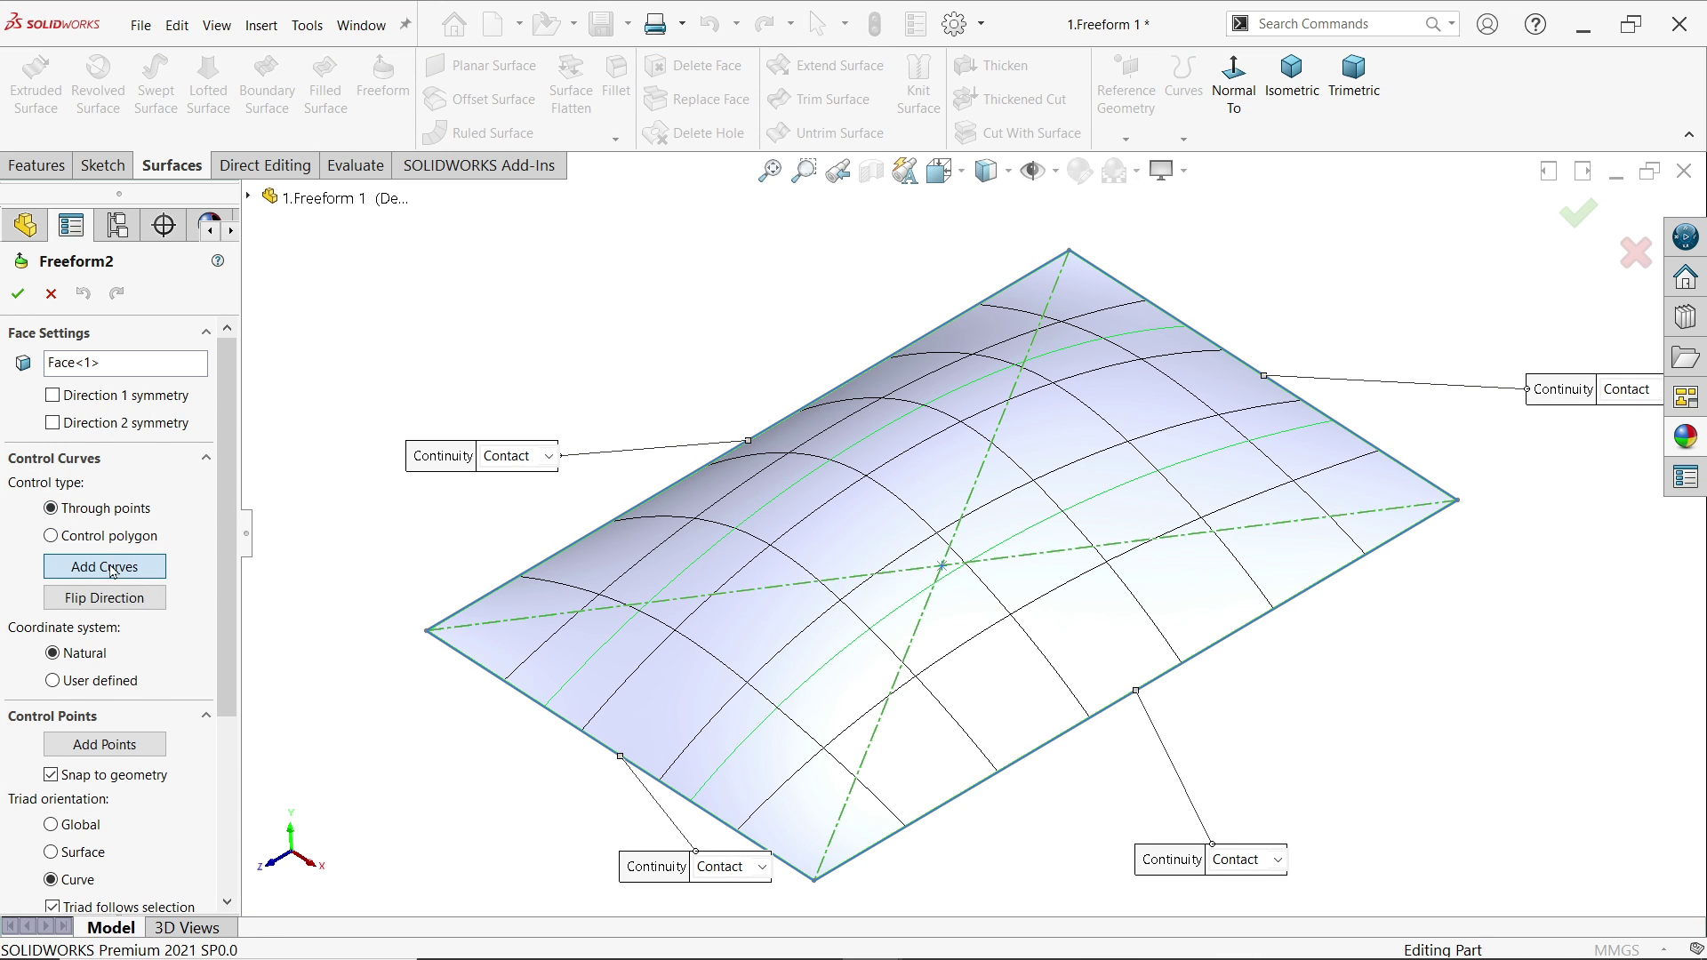
pyautogui.click(867, 540)
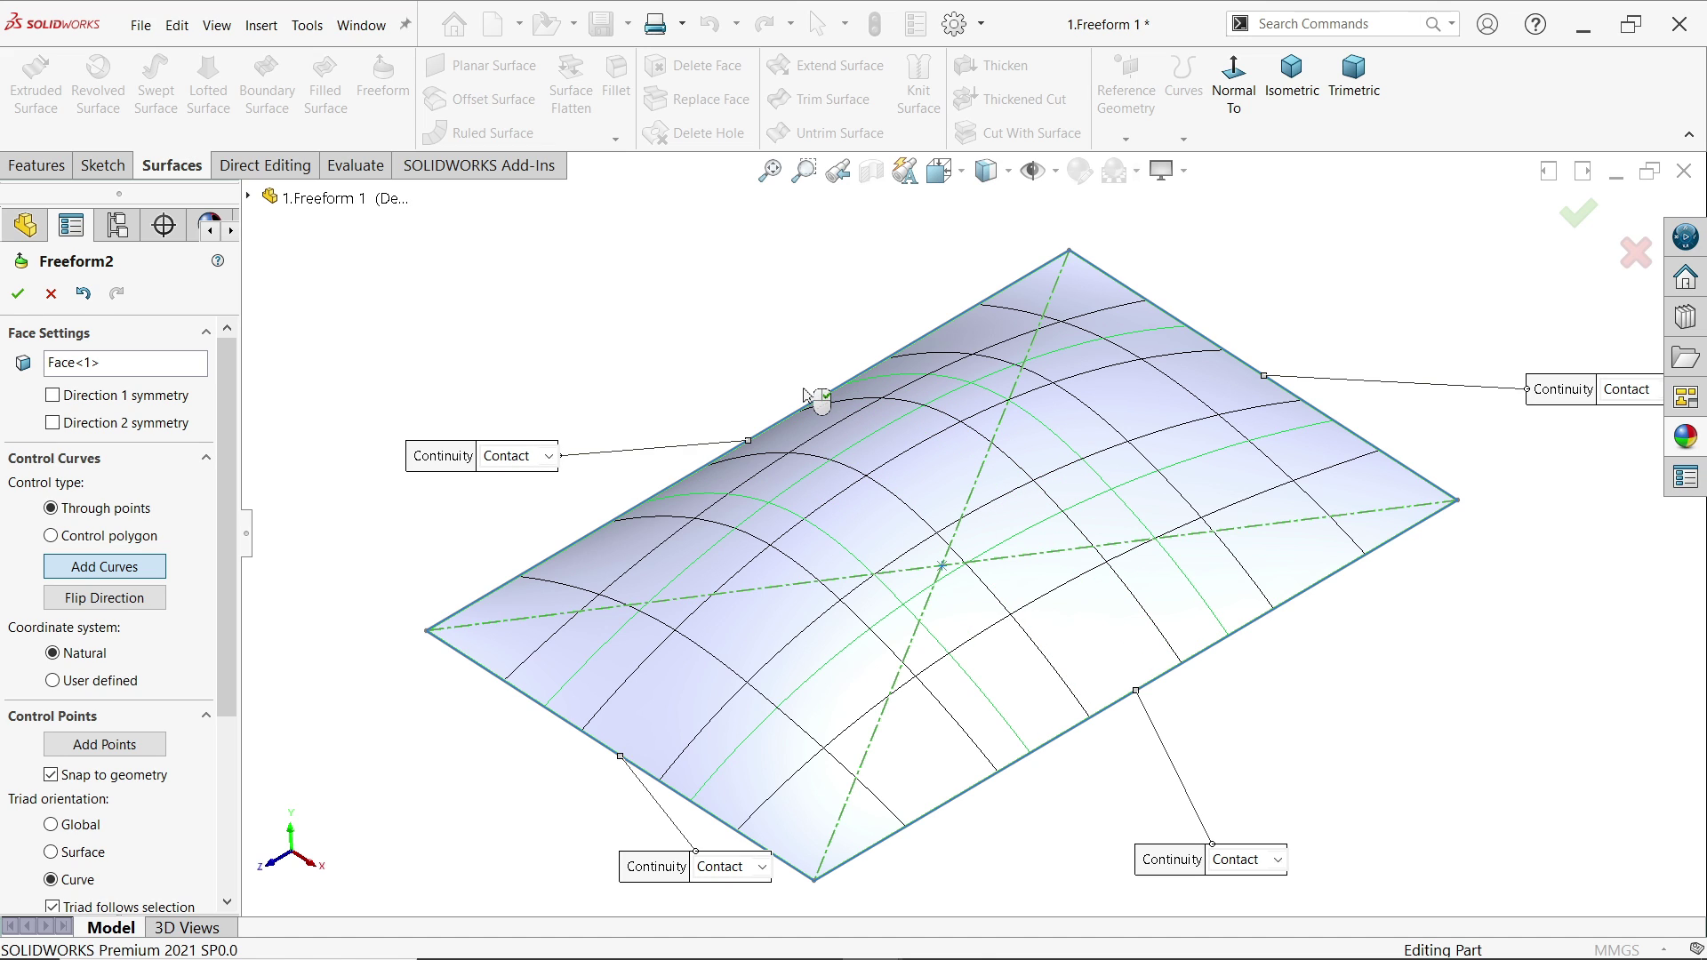
pyautogui.press('Escape')
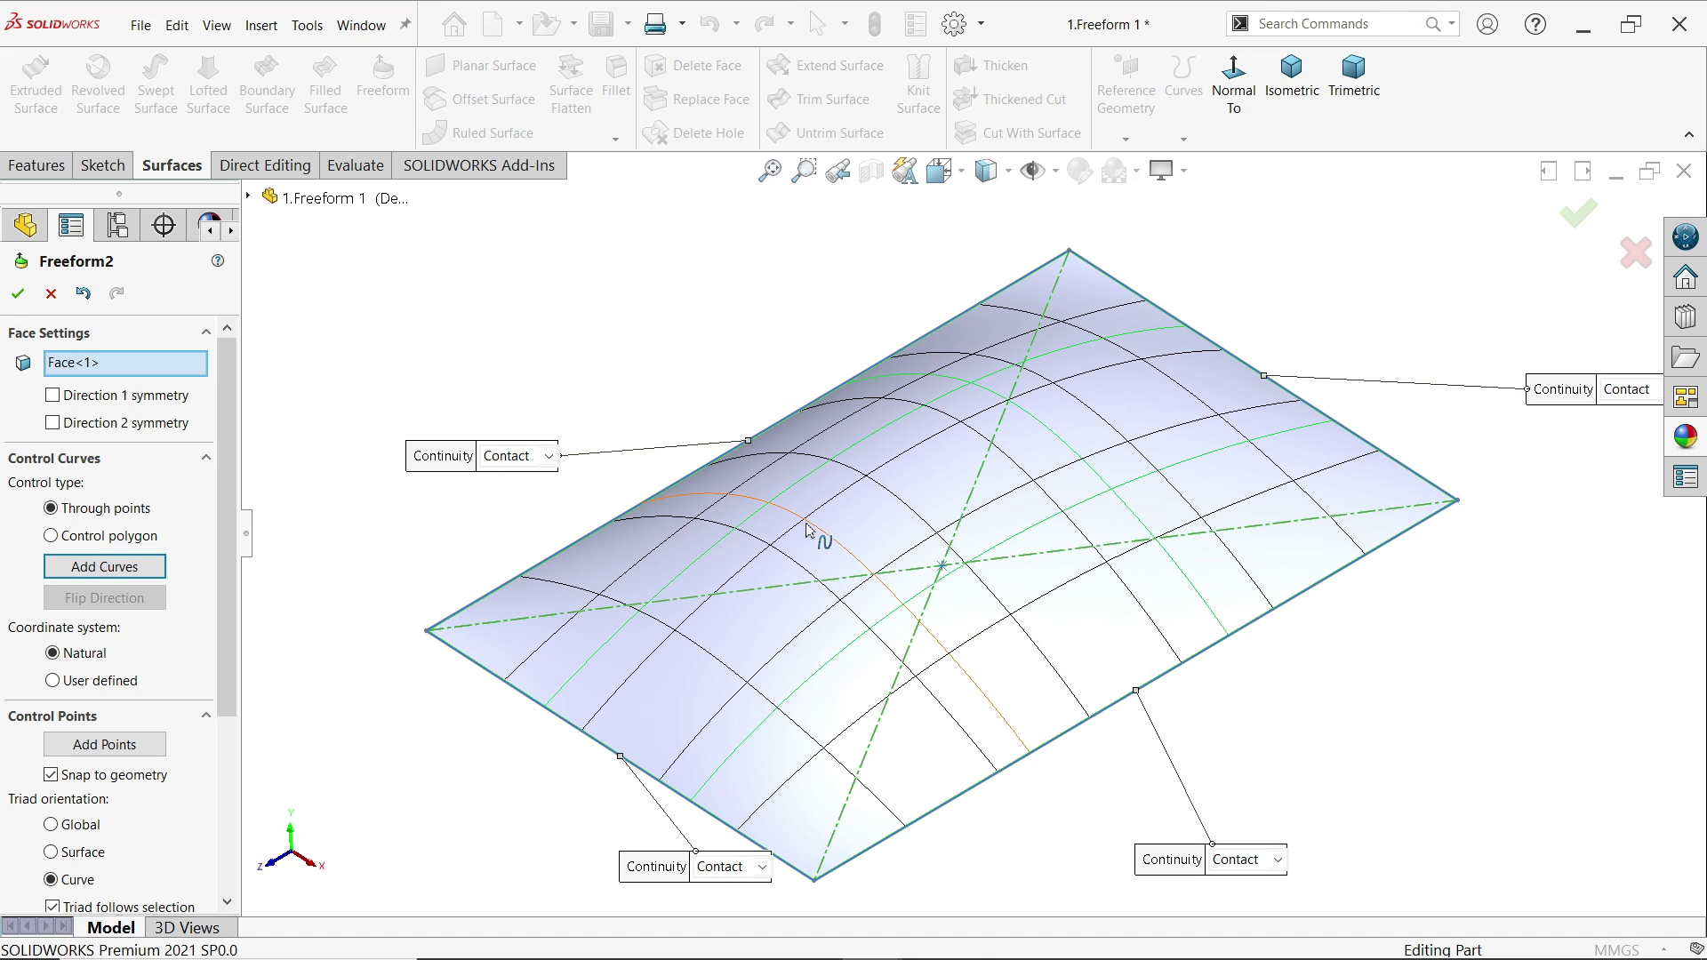
pyautogui.click(806, 529)
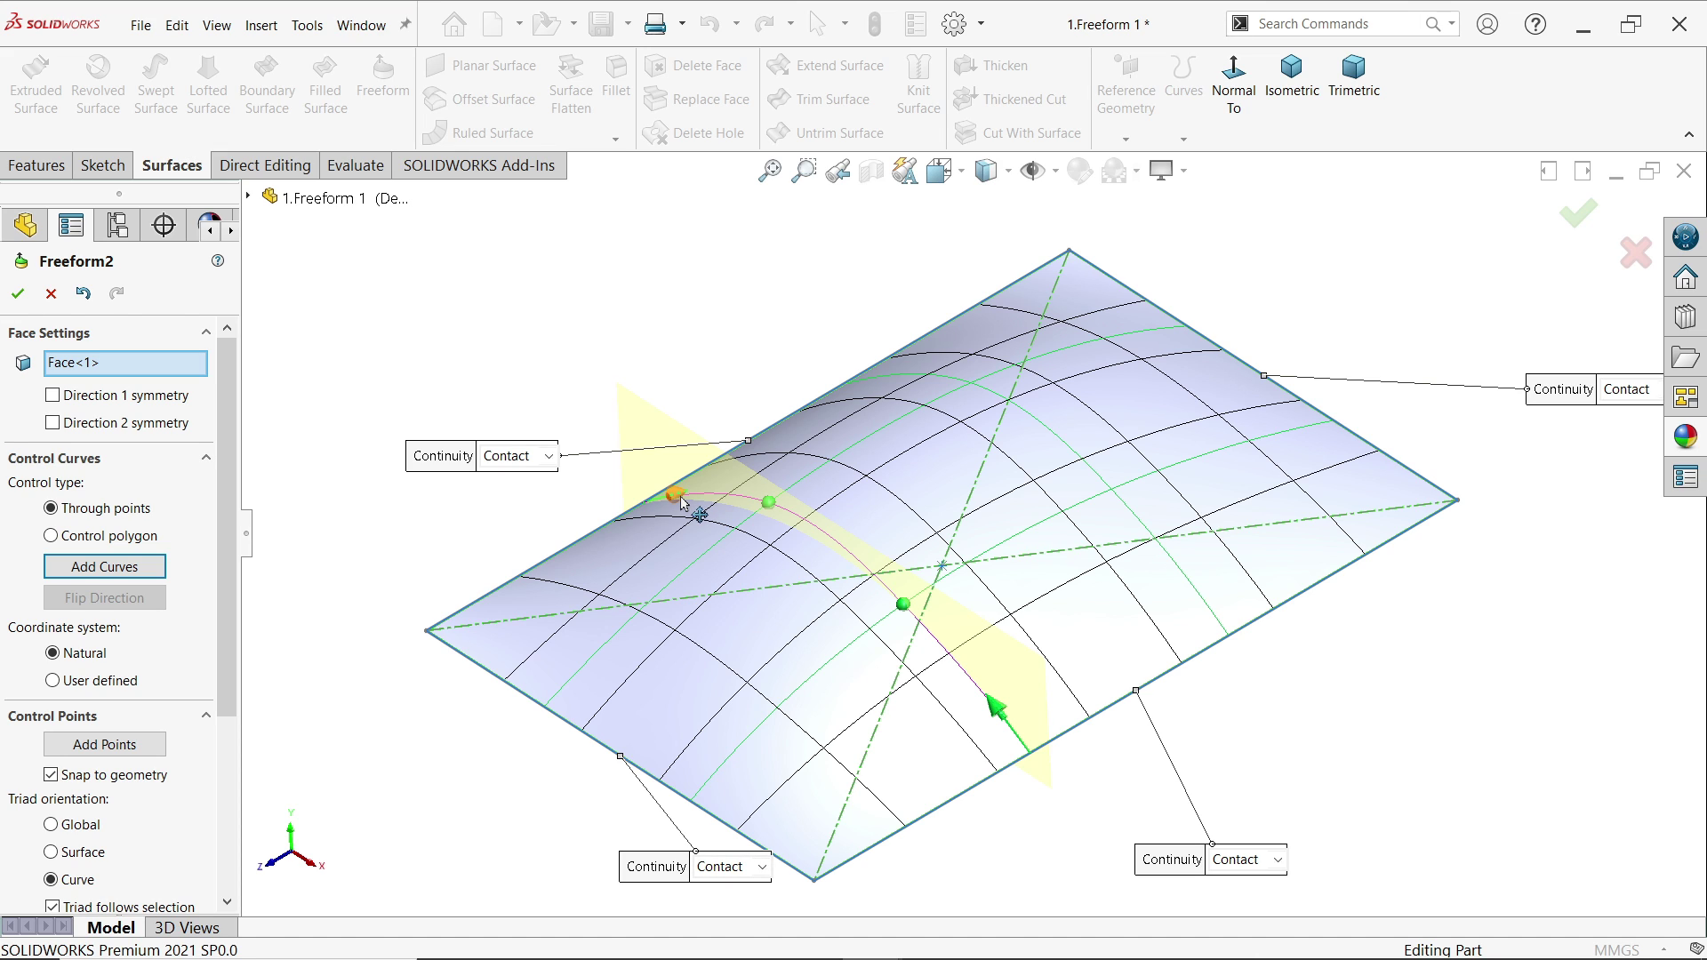
pyautogui.moveTo(677, 496); pyautogui.dragTo(684, 464)
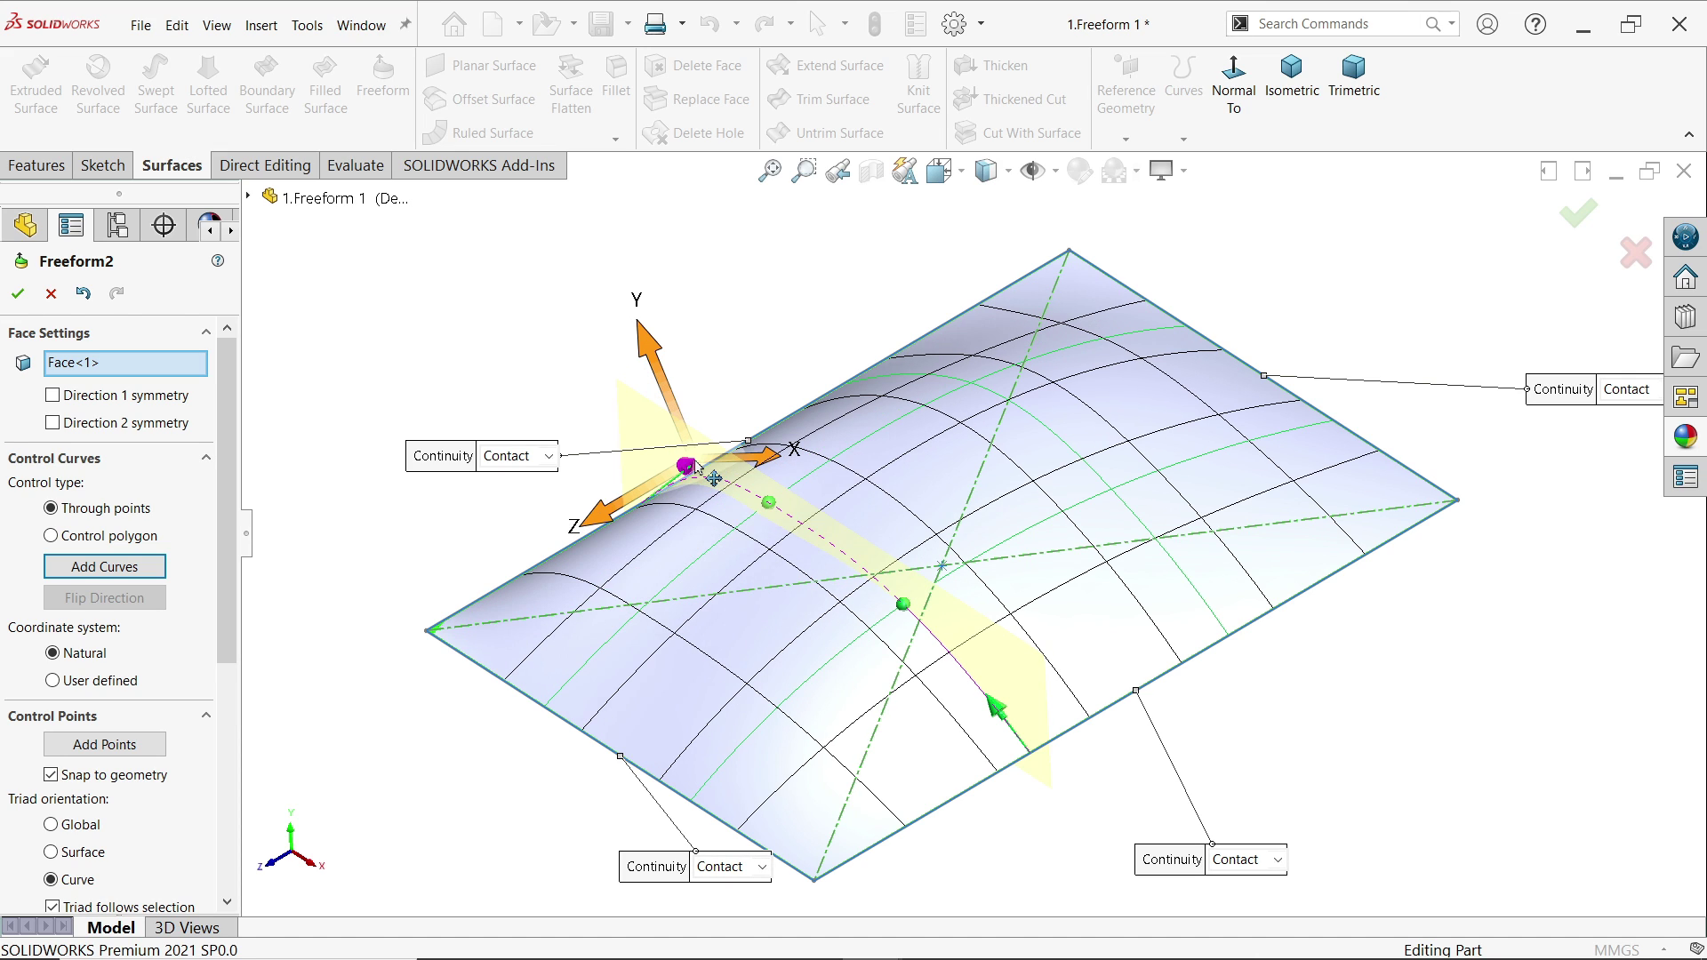
# Raise two more control points on the cross curve to swell the surface higher.
pyautogui.click(980, 714)
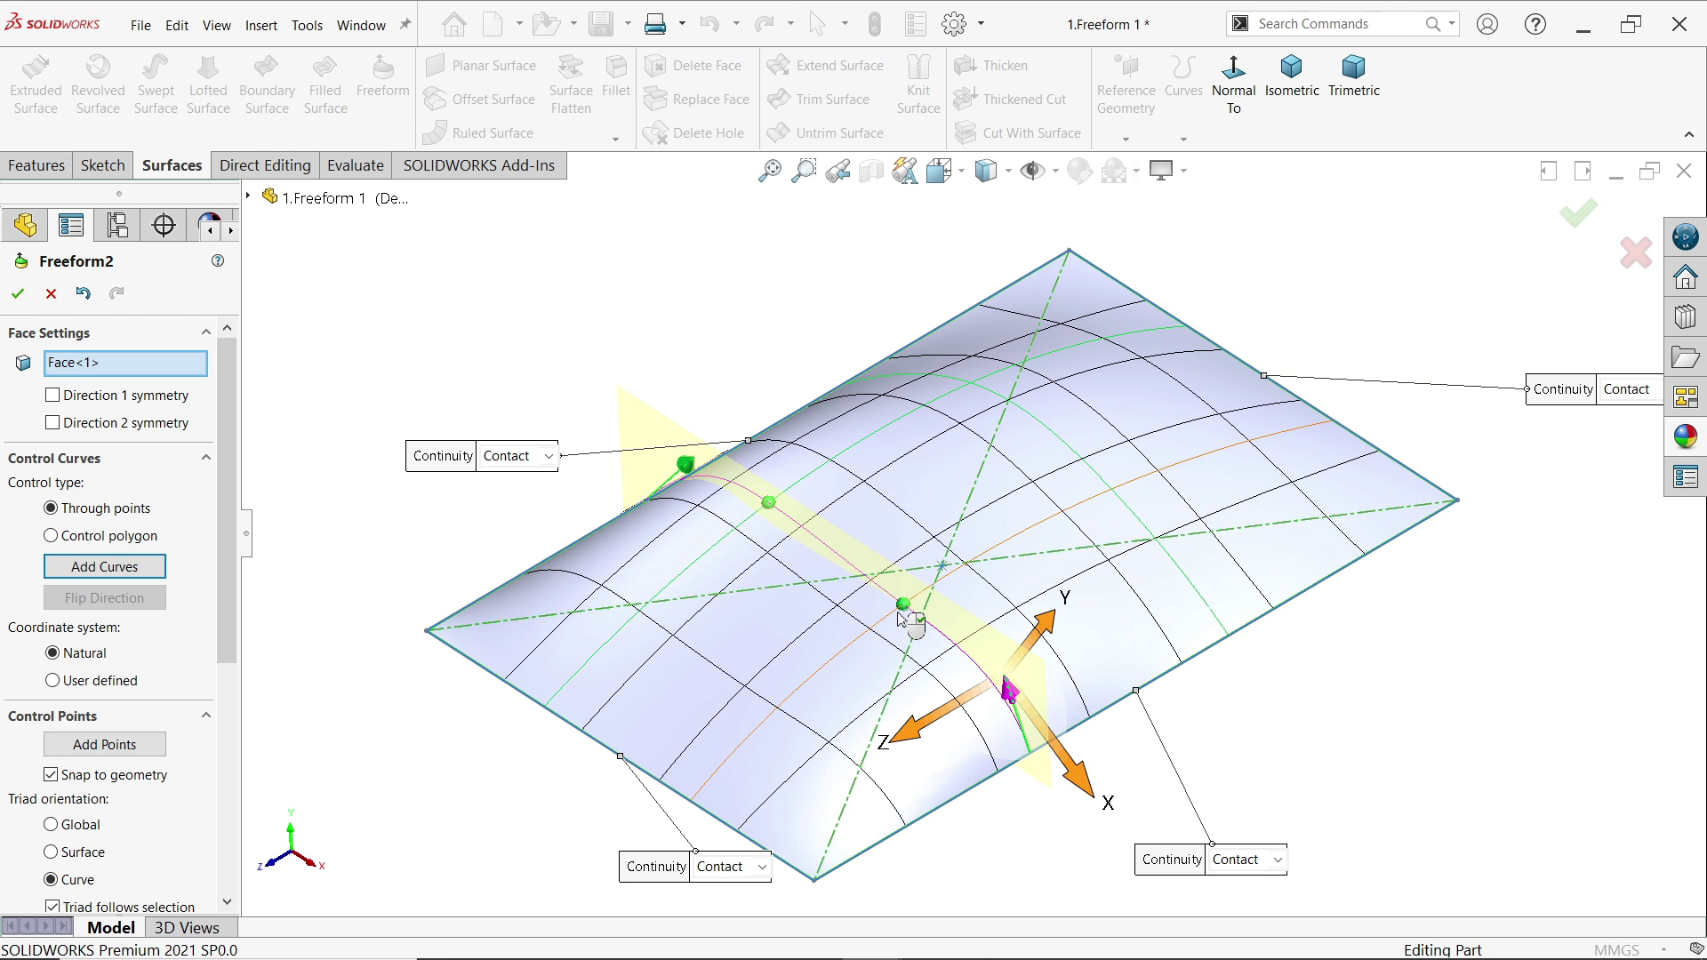
pyautogui.click(773, 506)
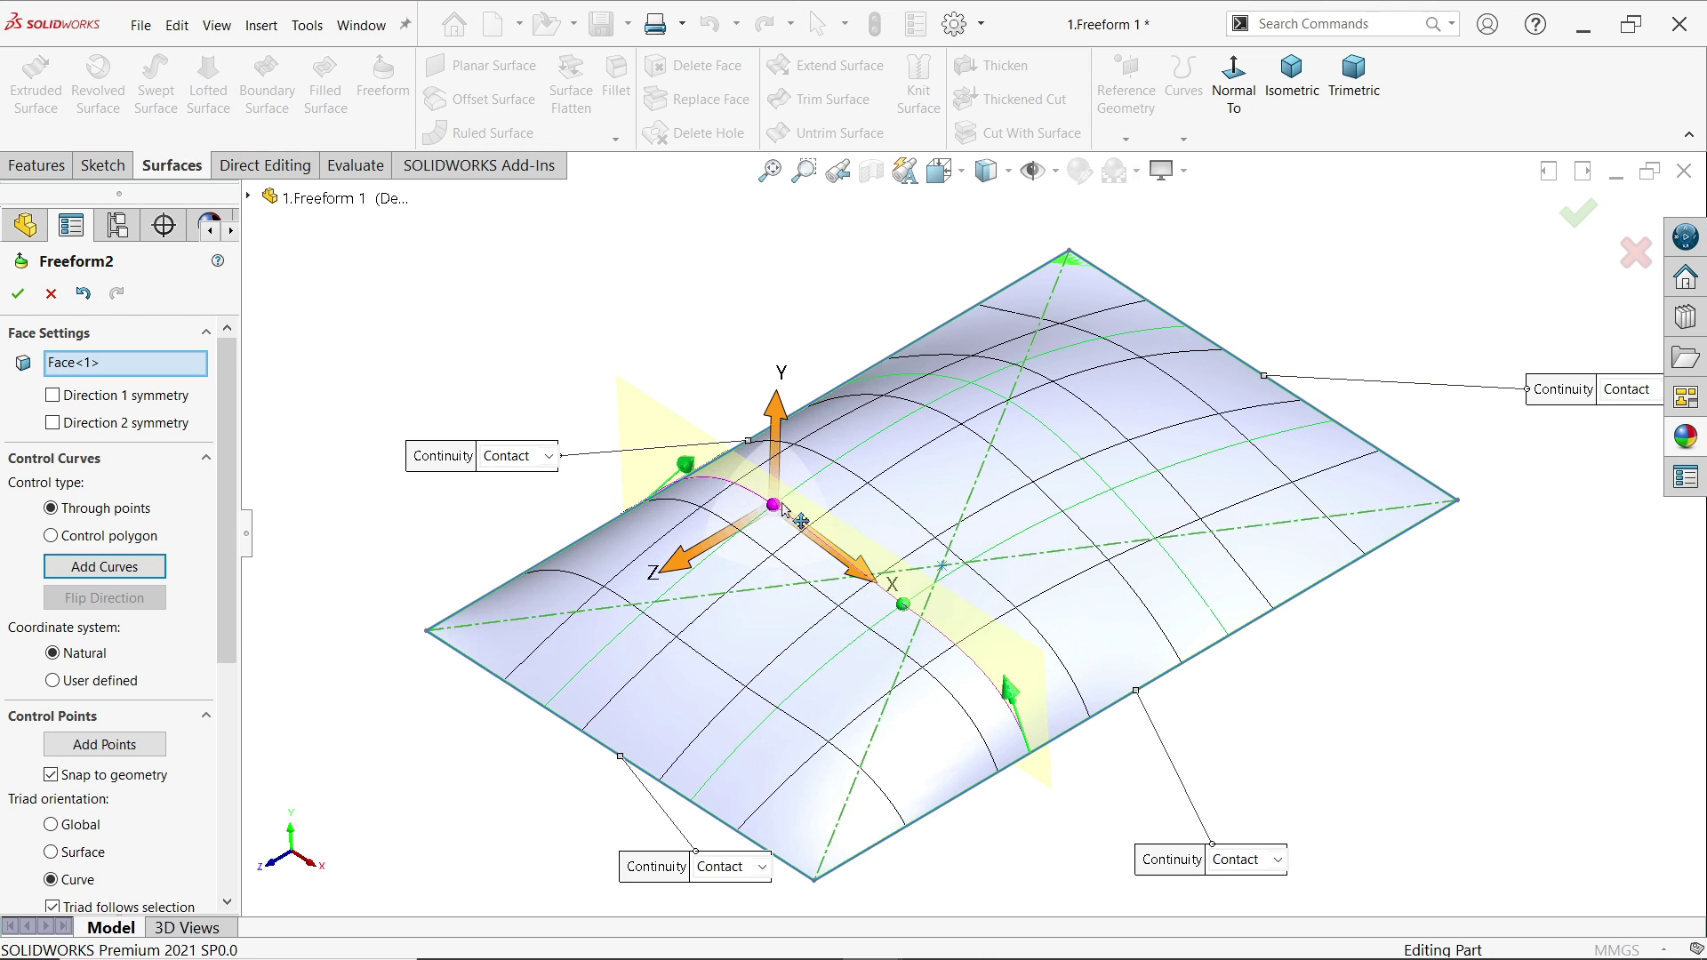
pyautogui.moveTo(772, 507); pyautogui.dragTo(792, 488)
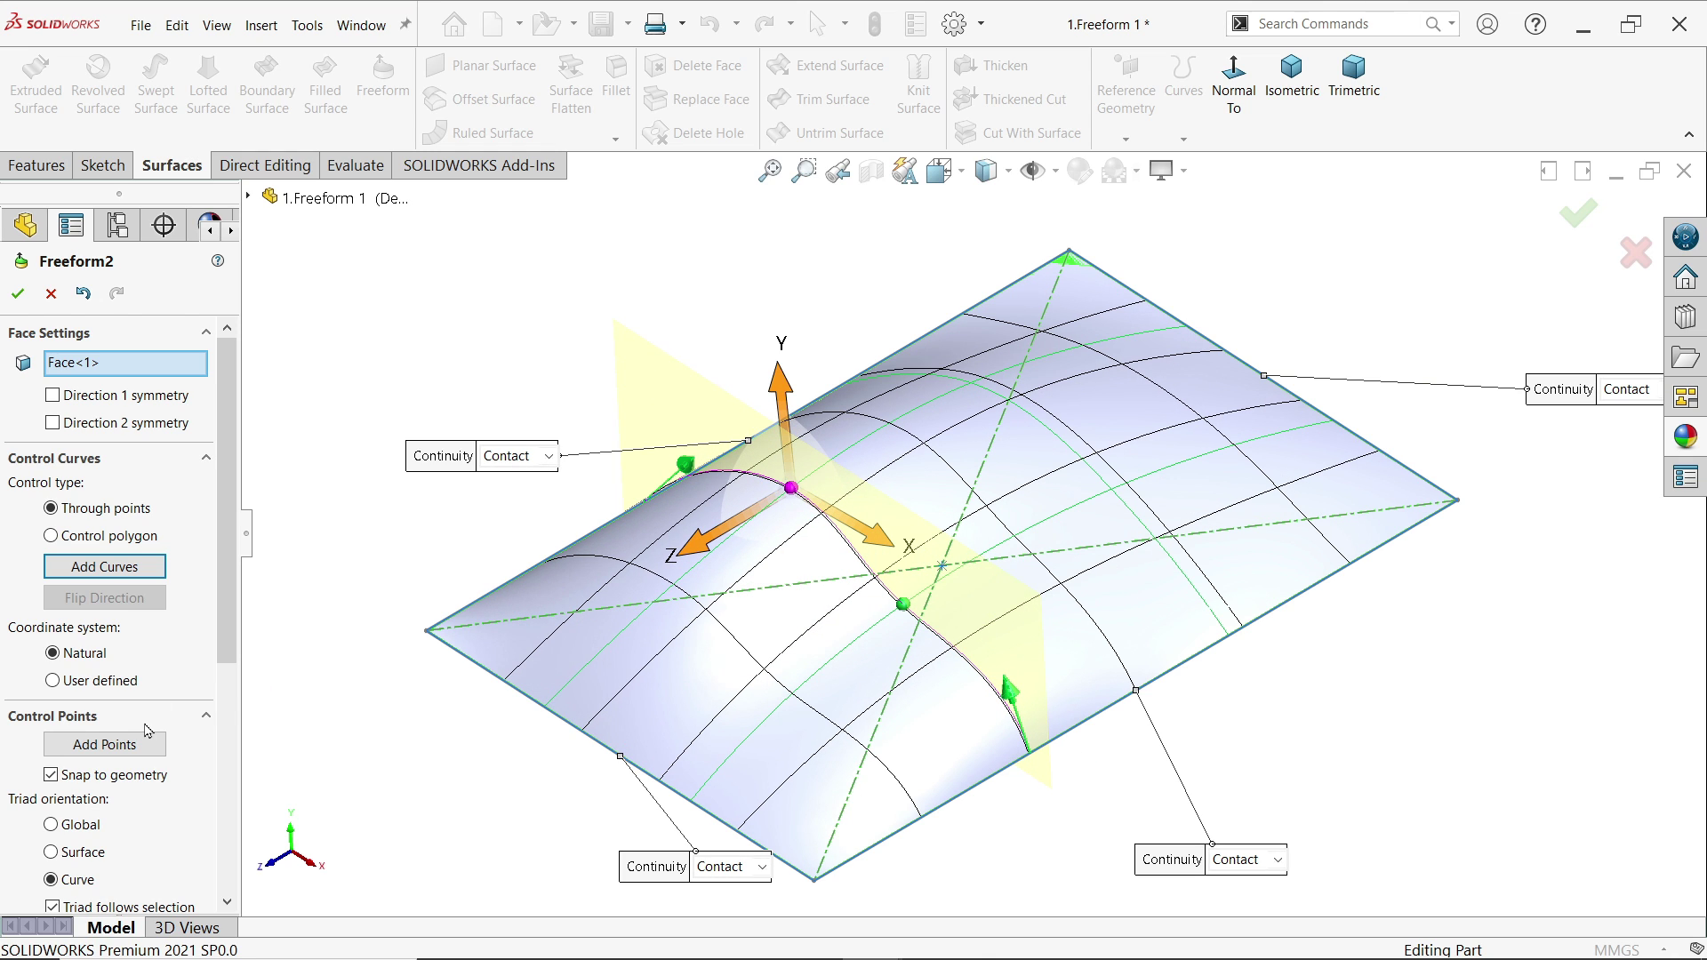
pyautogui.click(903, 606)
pyautogui.moveTo(903, 605); pyautogui.dragTo(919, 578)
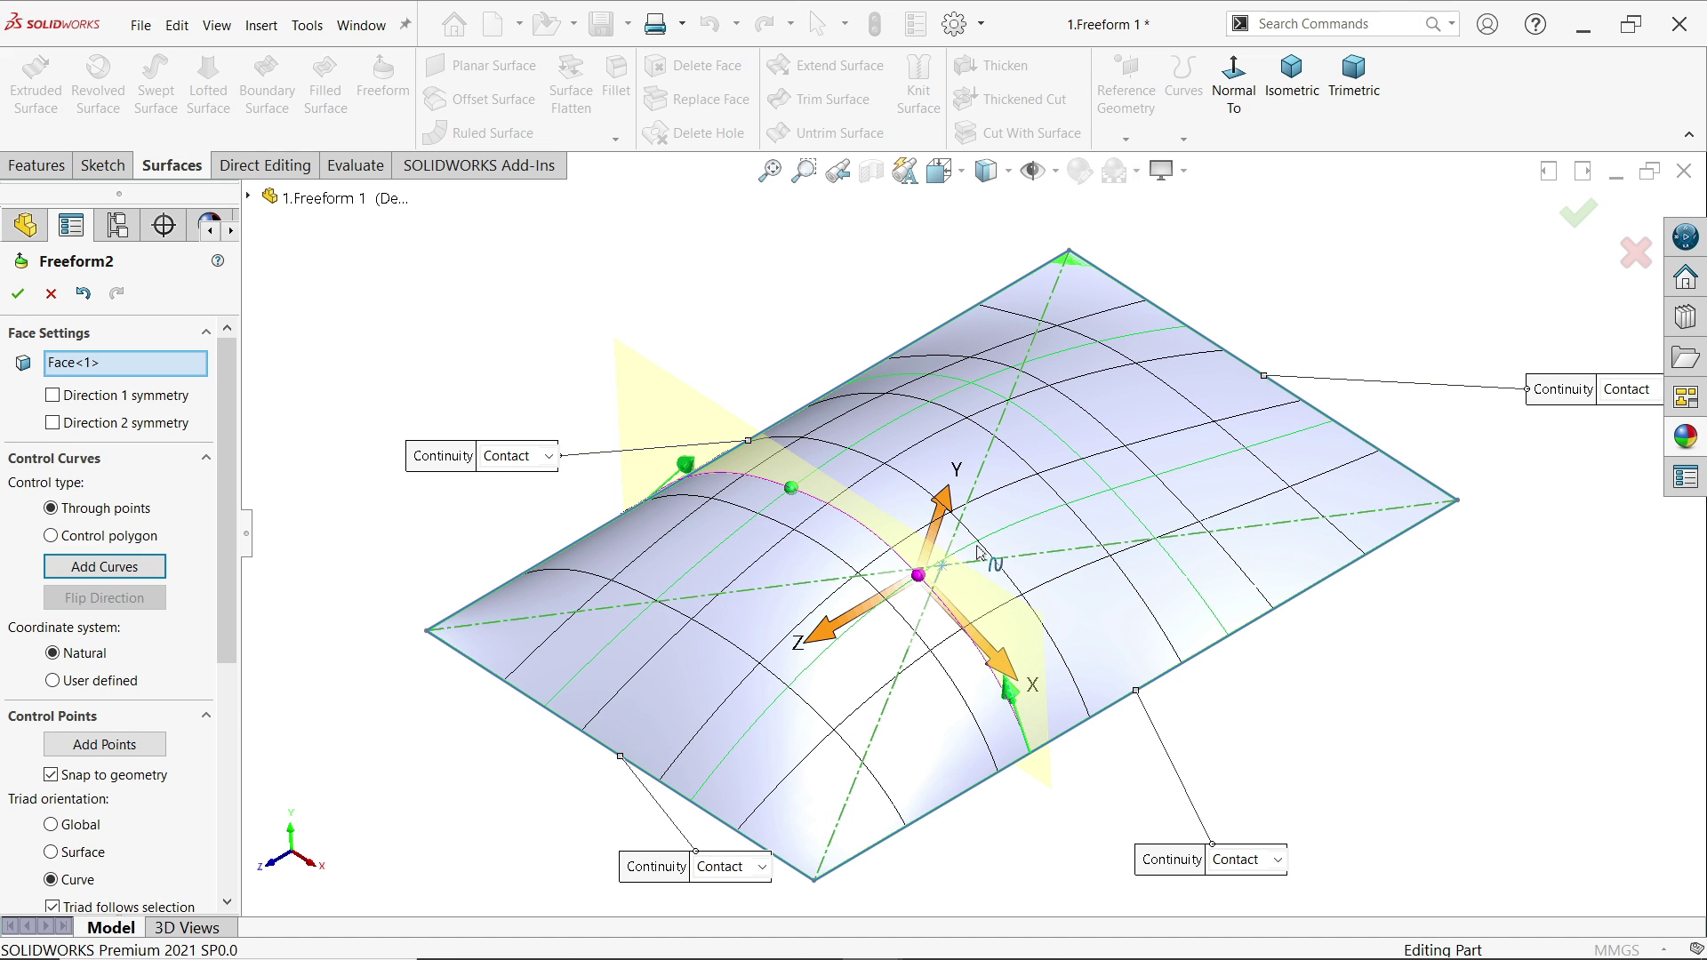
# Add a point to the other control curve, raise it, and select a crest point.
pyautogui.click(1096, 483)
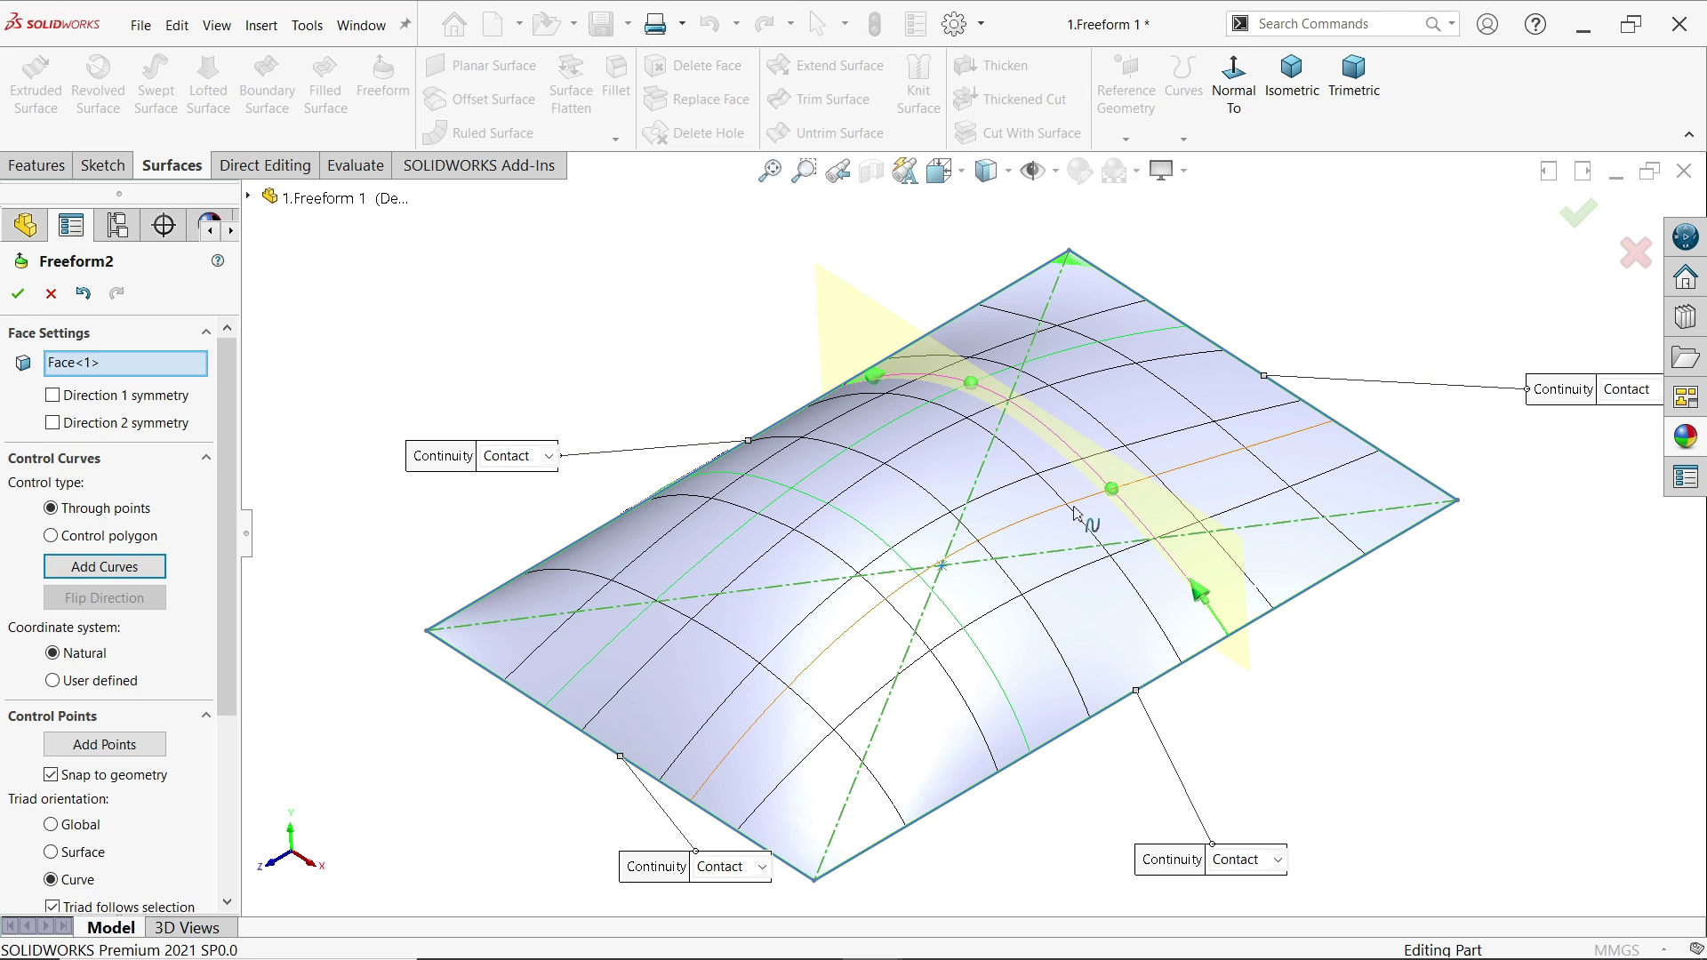
pyautogui.click(1086, 483)
pyautogui.click(1111, 493)
pyautogui.moveTo(1133, 407); pyautogui.dragTo(1134, 375)
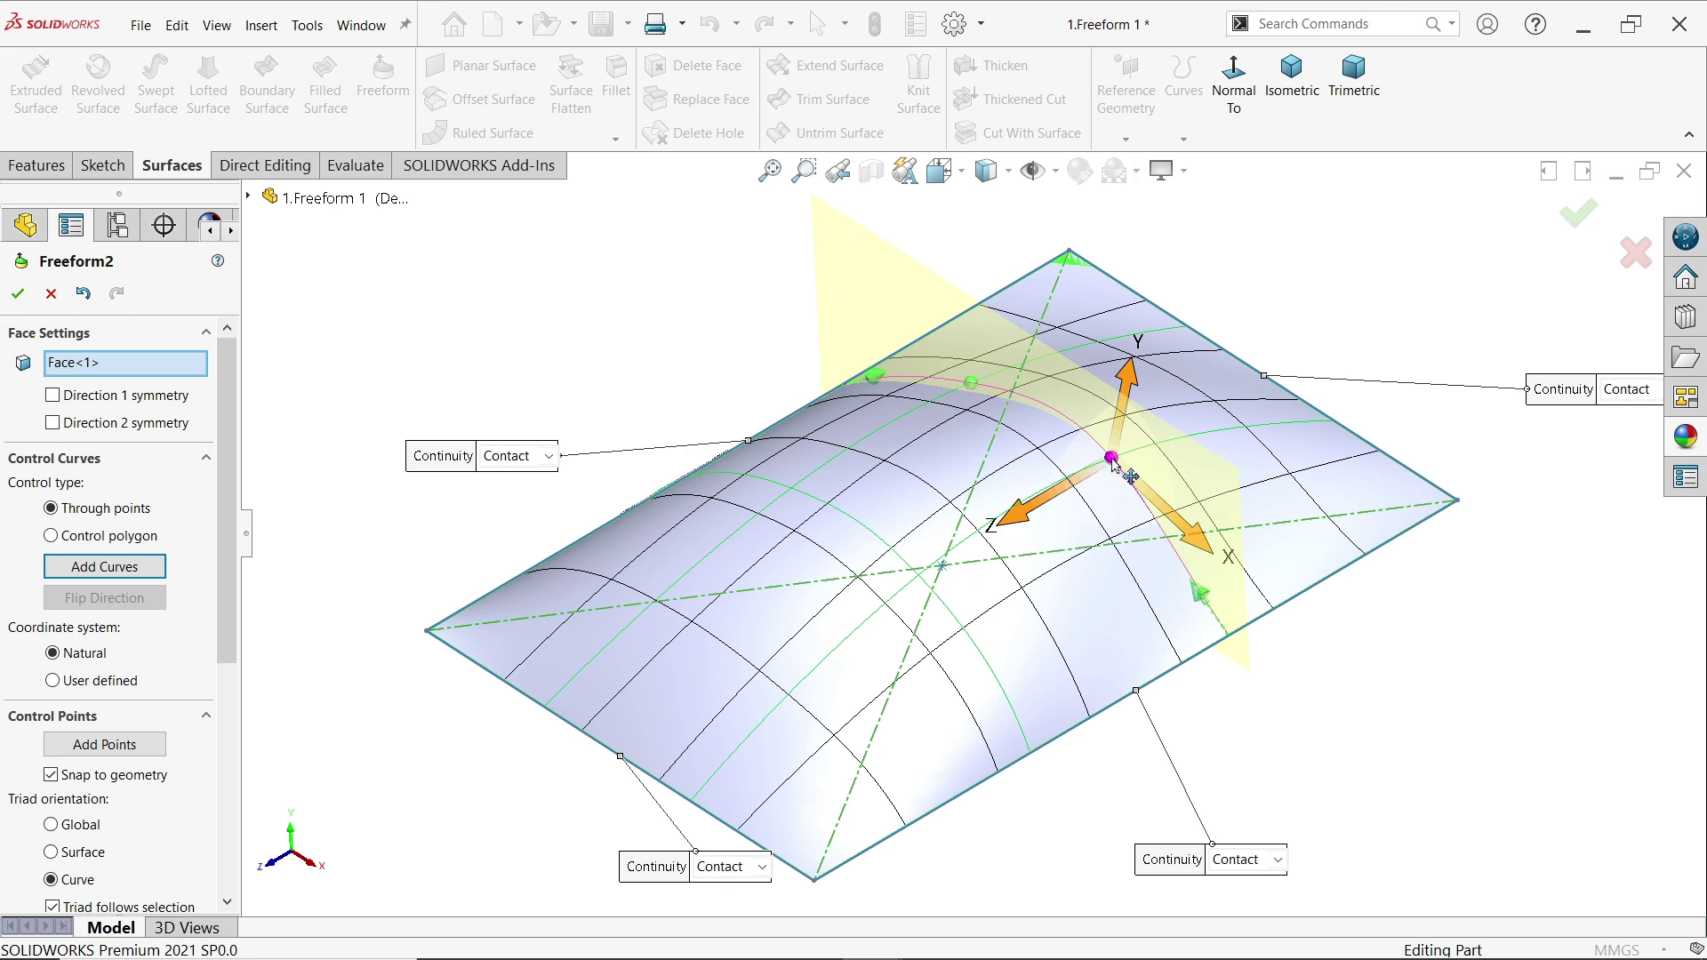
pyautogui.press('Escape')
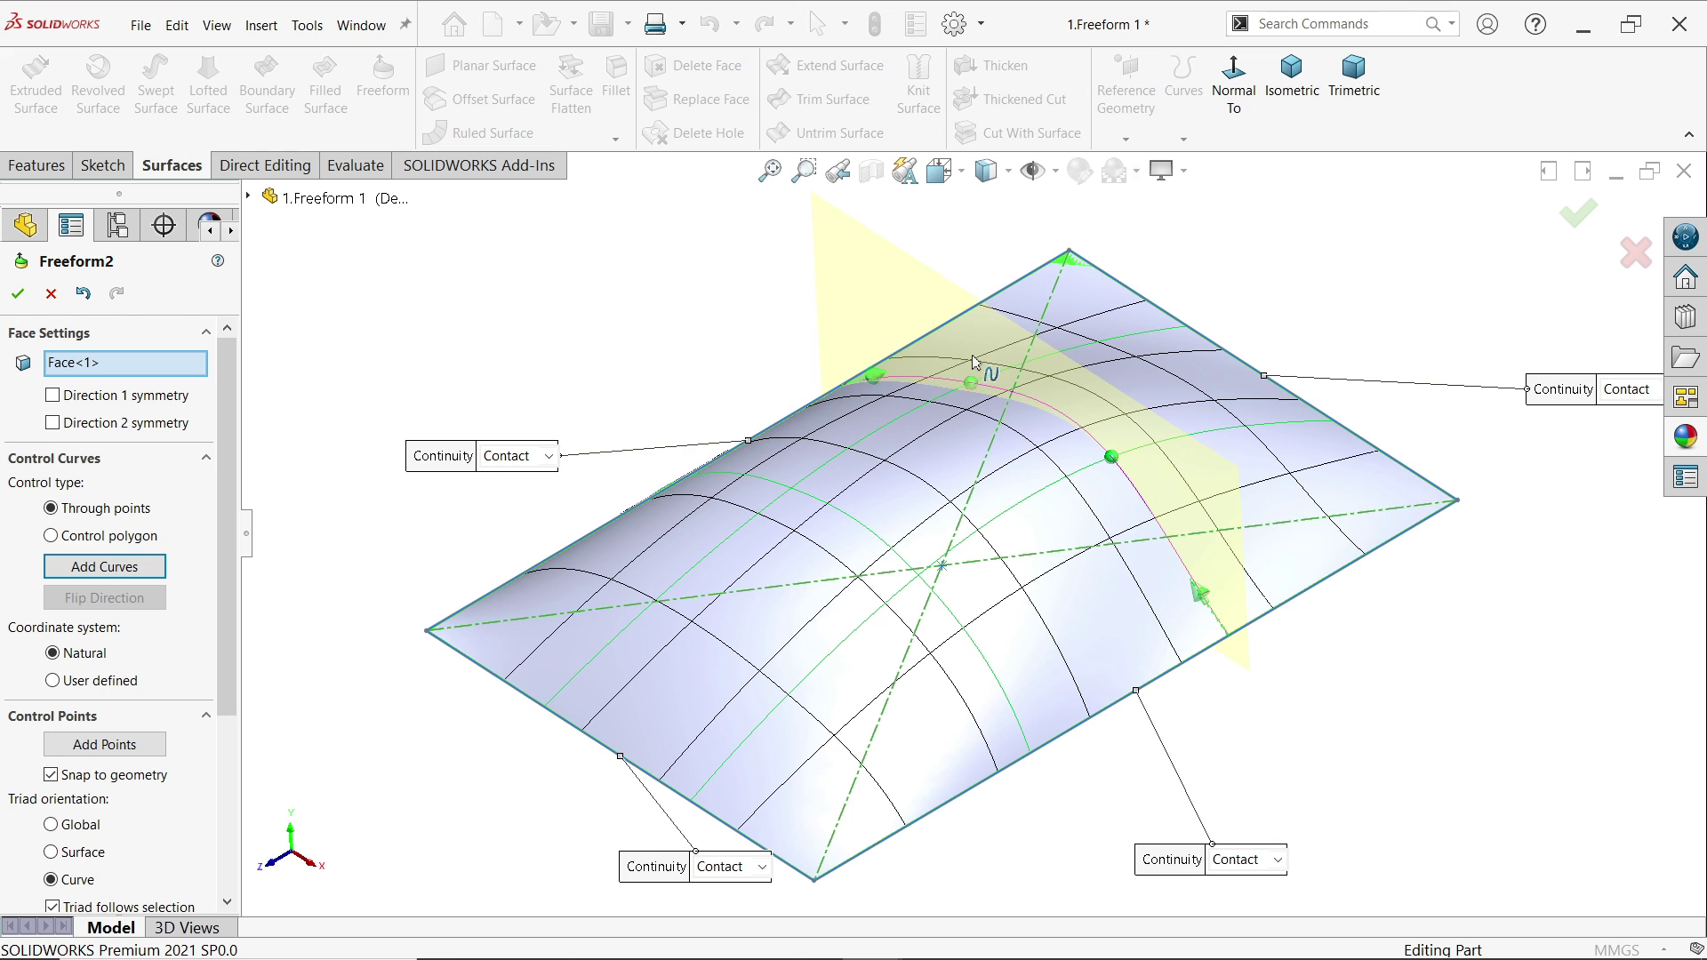
pyautogui.click(969, 390)
# Drag a crosswise-curve control point, enter exact triad offsets starting with 10 mm, then deselect it.
pyautogui.moveTo(968, 387); pyautogui.dragTo(968, 365)
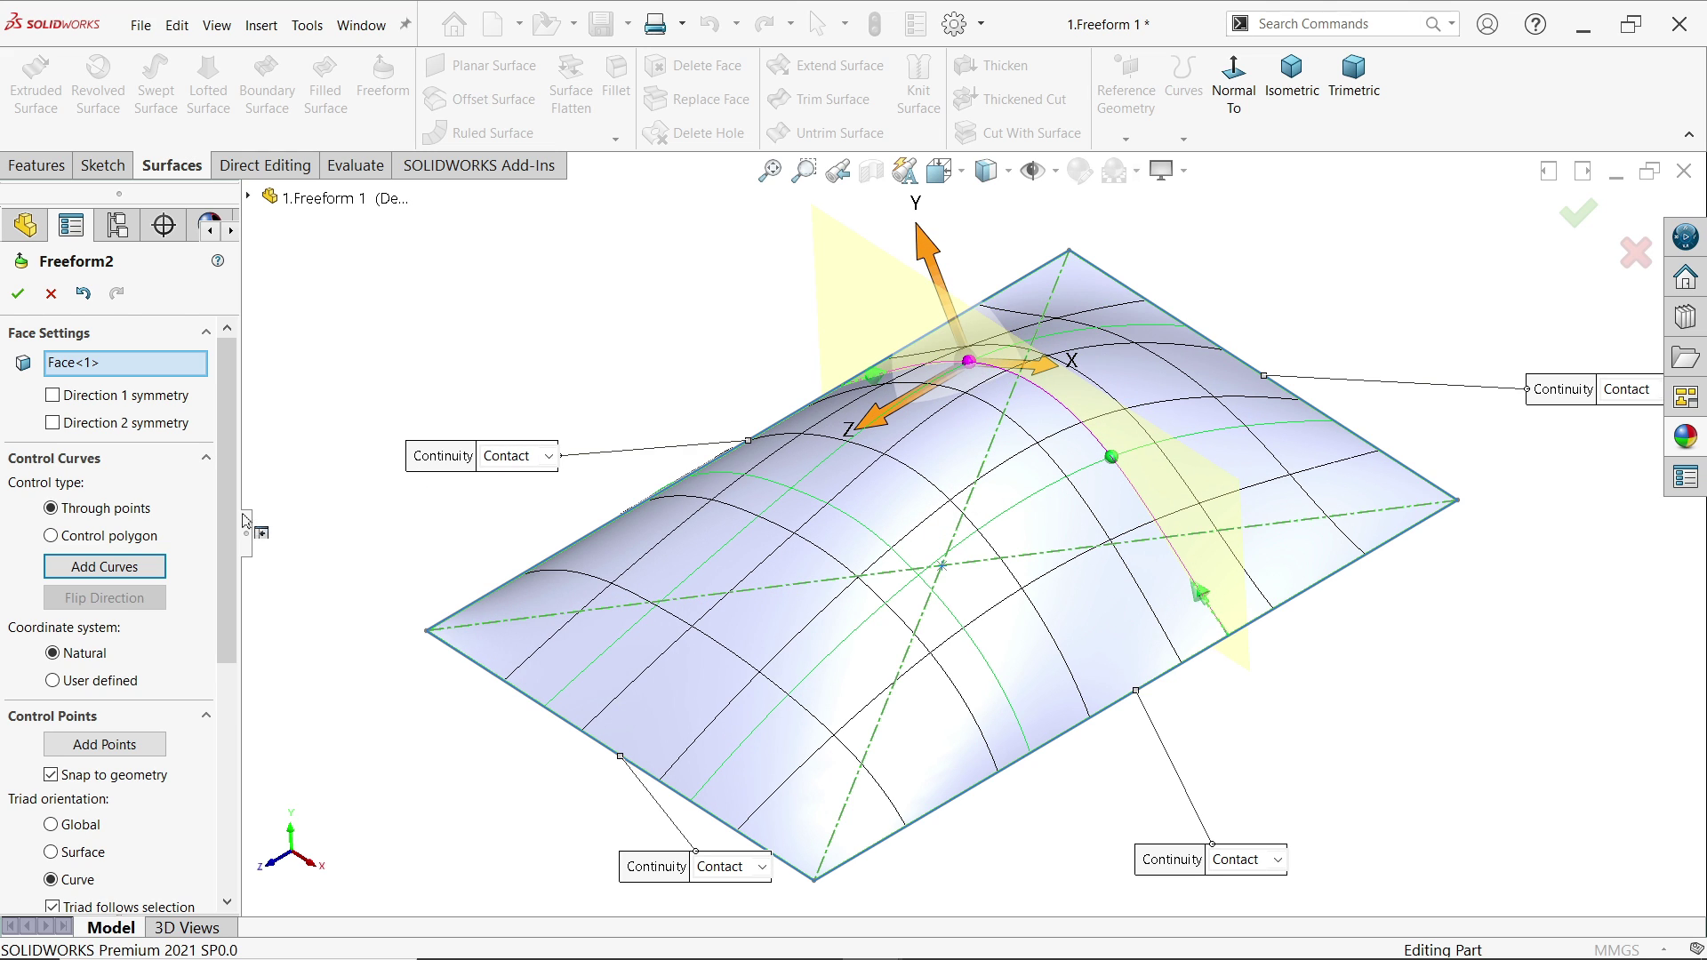
pyautogui.moveTo(230, 524); pyautogui.dragTo(284, 733)
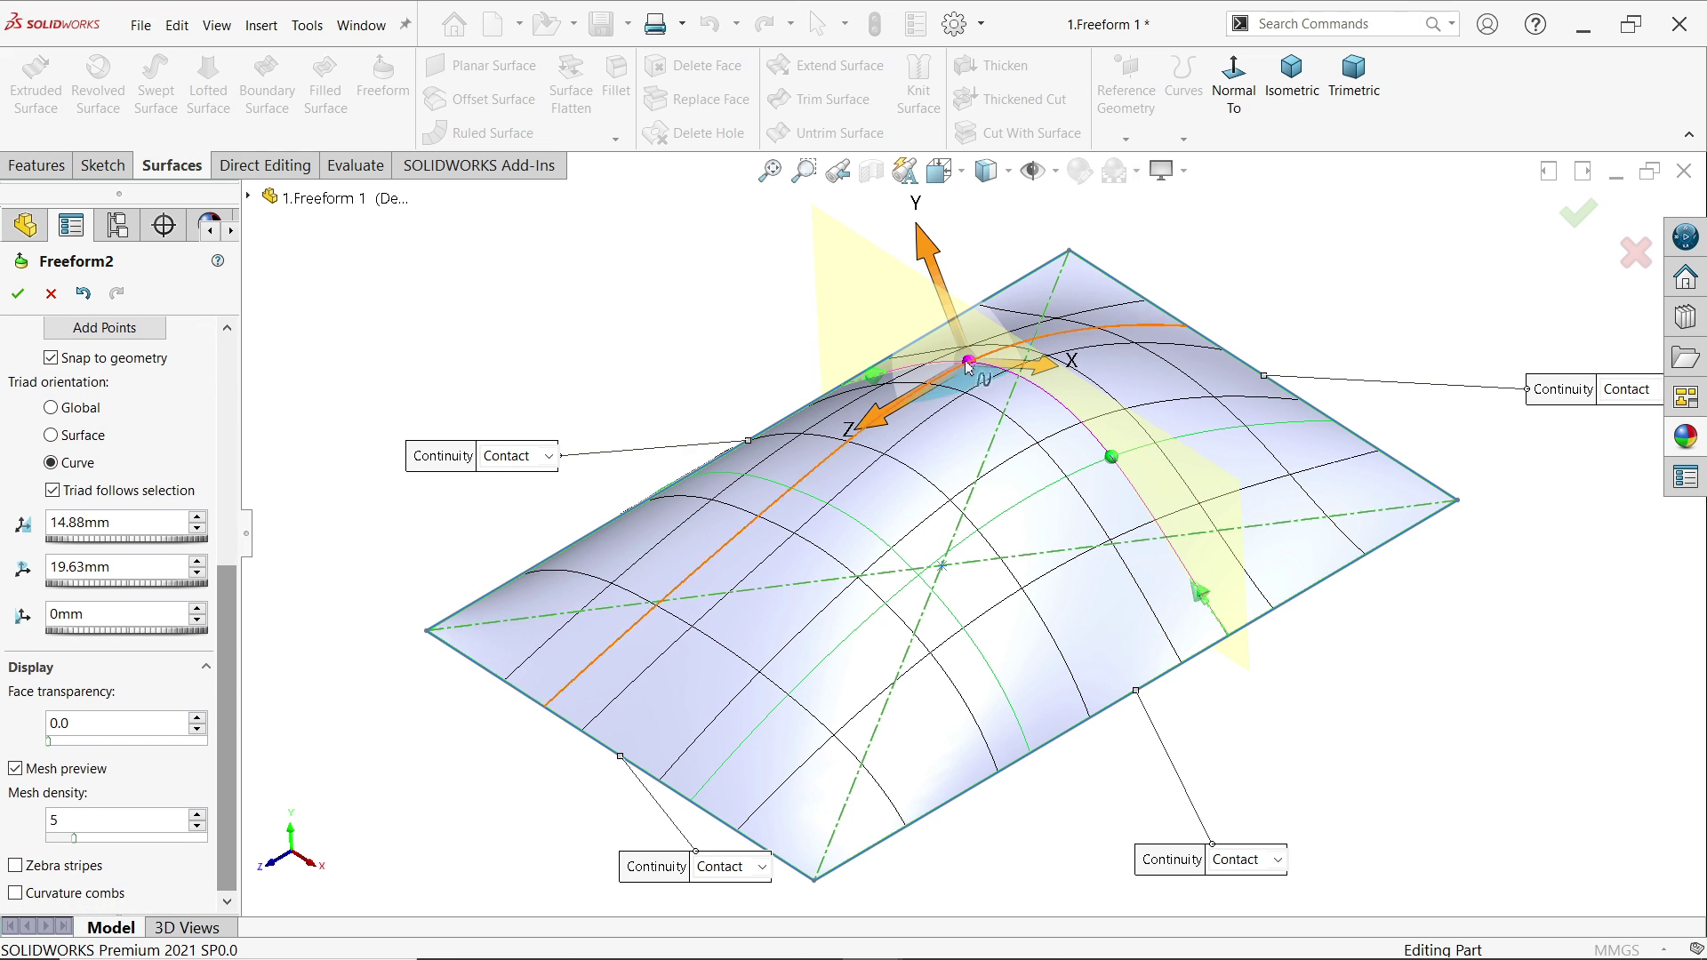
pyautogui.moveTo(971, 369); pyautogui.dragTo(974, 384)
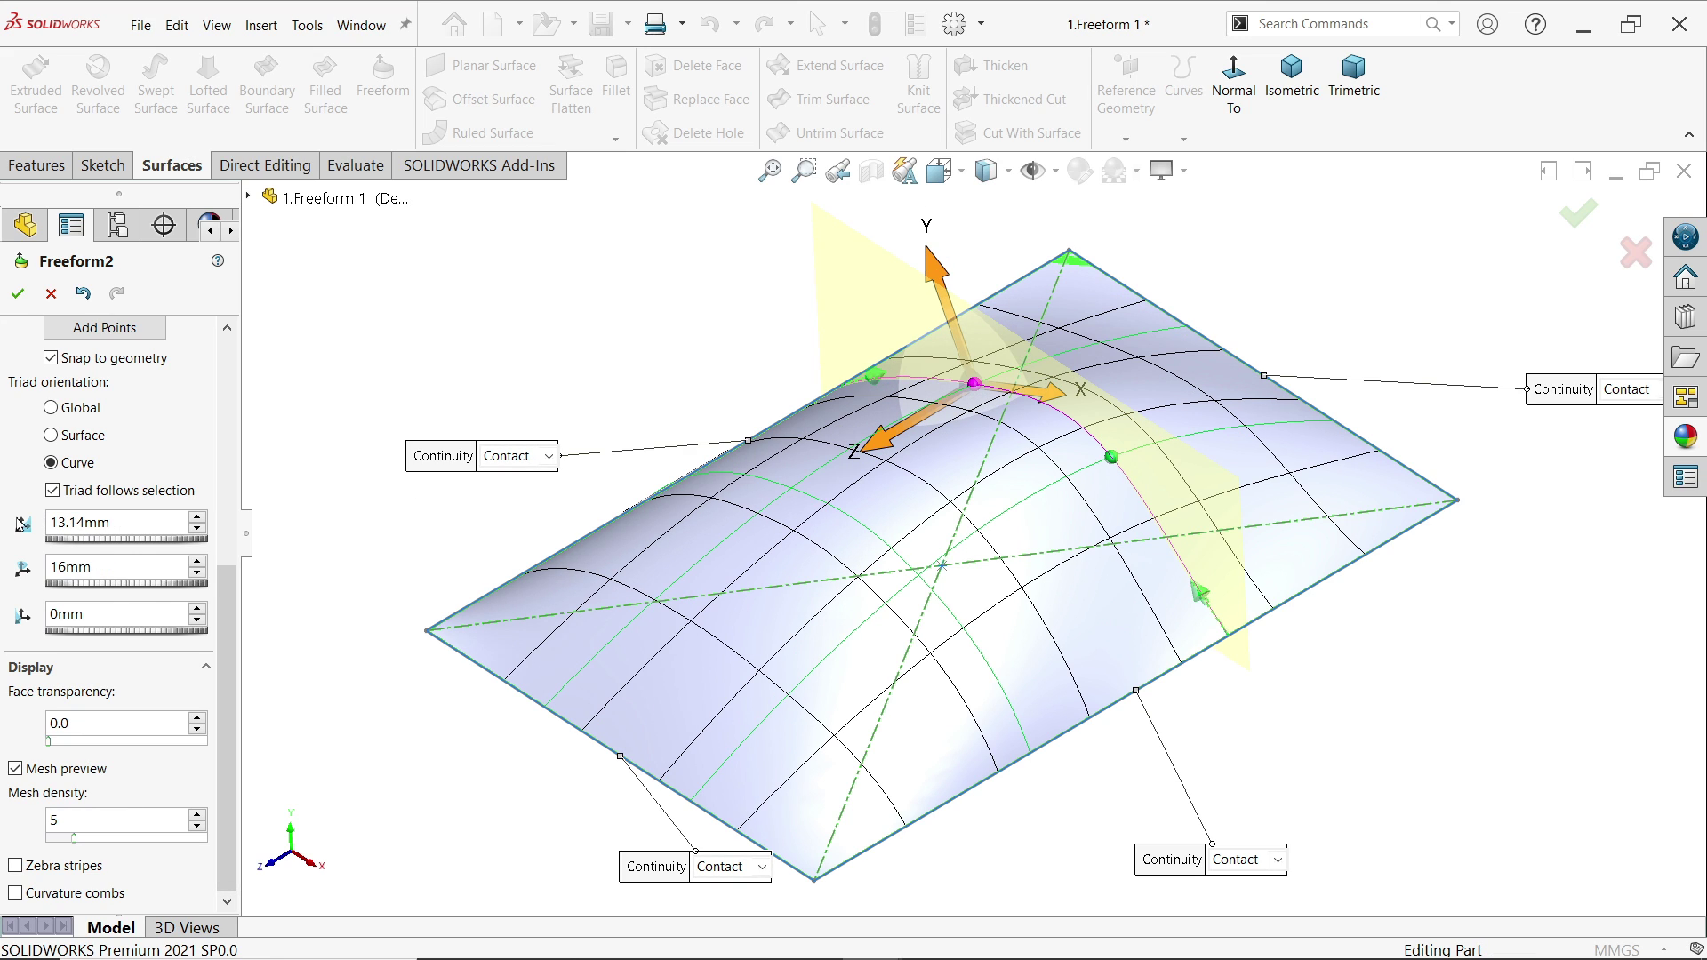
pyautogui.moveTo(137, 517); pyautogui.dragTo(66, 521)
pyautogui.write('10')
pyautogui.click(113, 564)
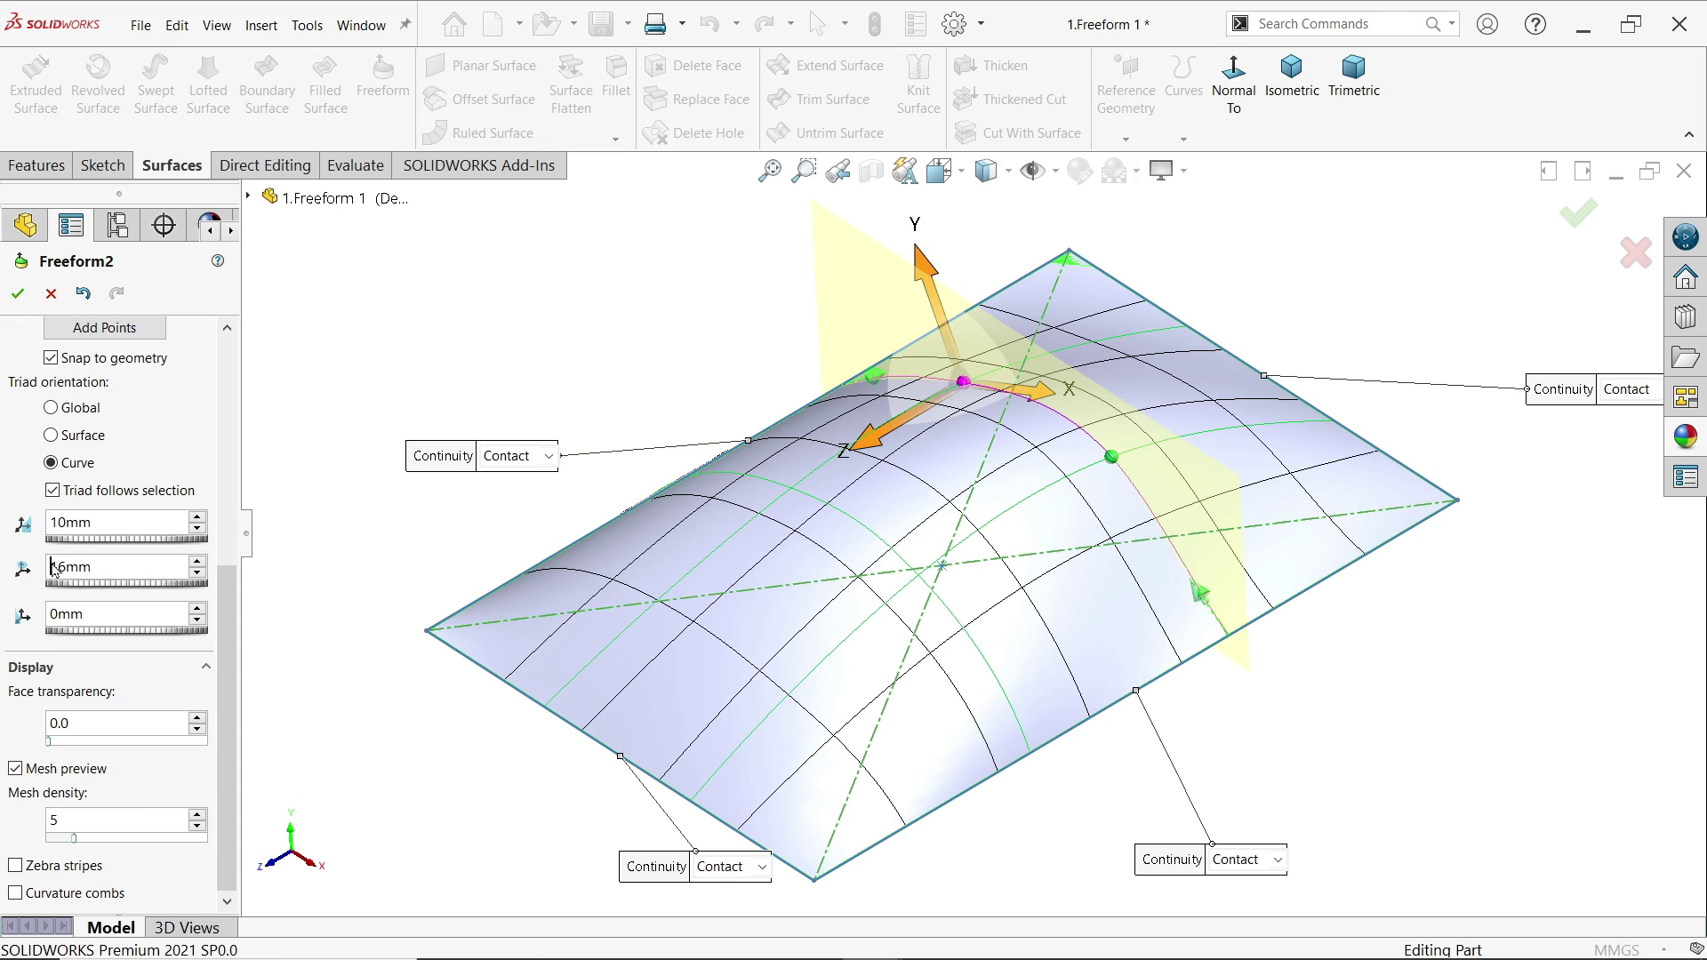
pyautogui.moveTo(99, 567); pyautogui.dragTo(34, 567)
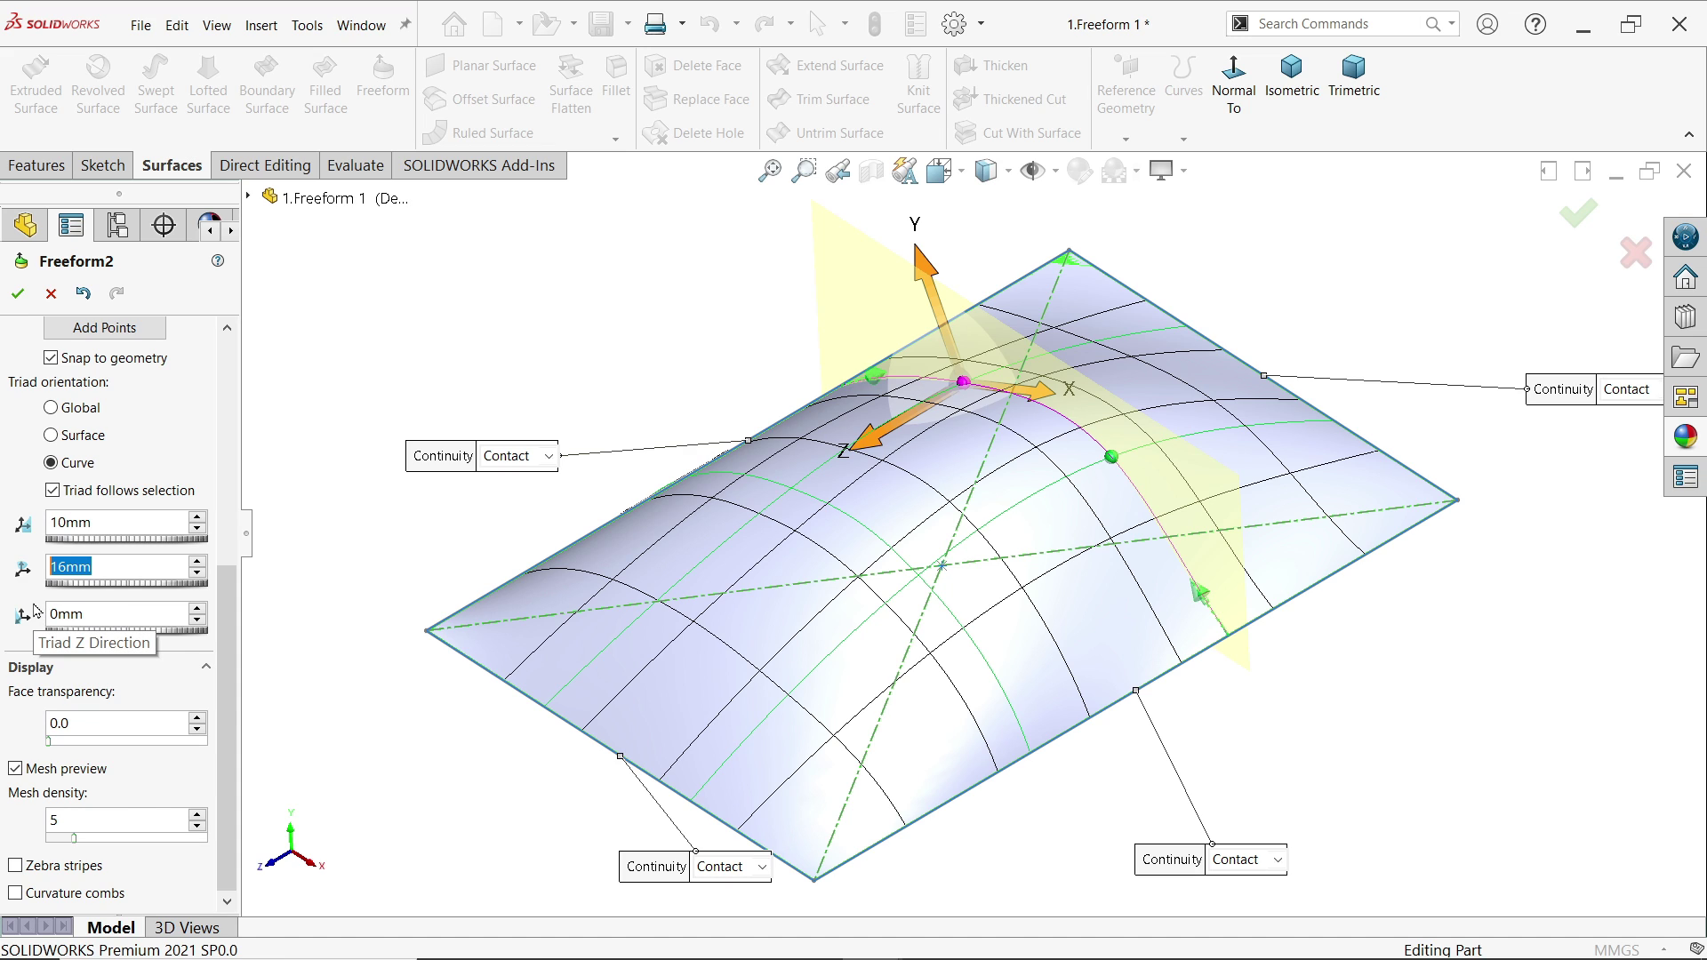
pyautogui.write('10')
pyautogui.press('Tab')
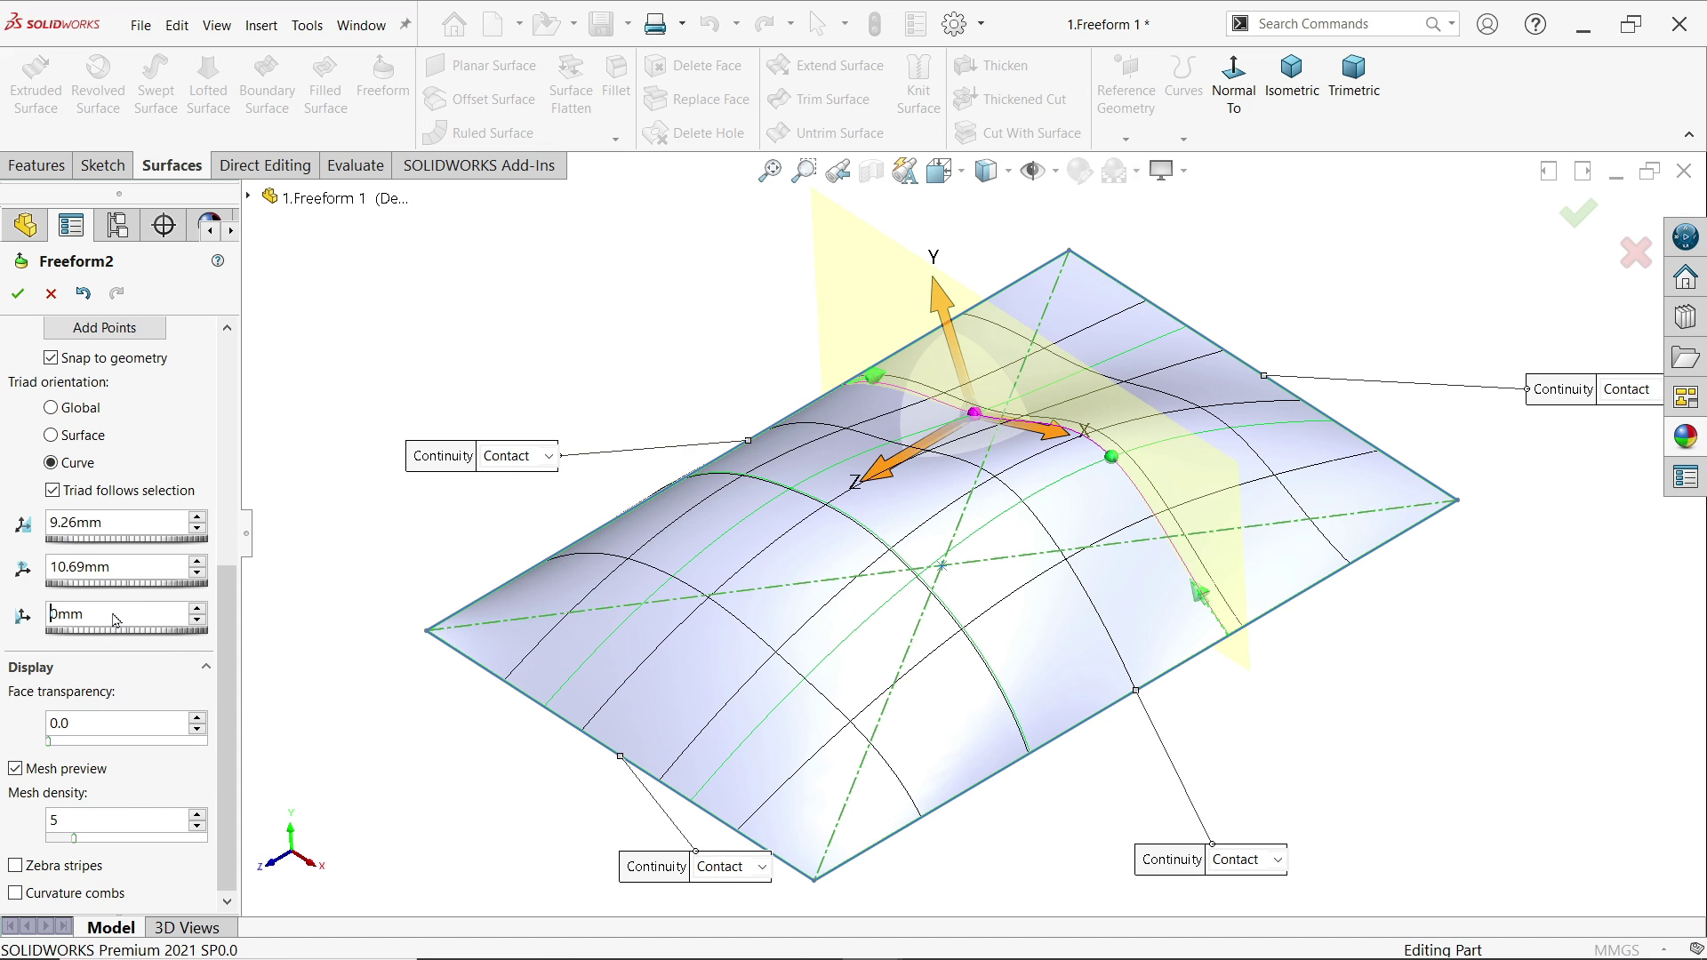
pyautogui.write('5')
pyautogui.press('Tab')
pyautogui.click(994, 457)
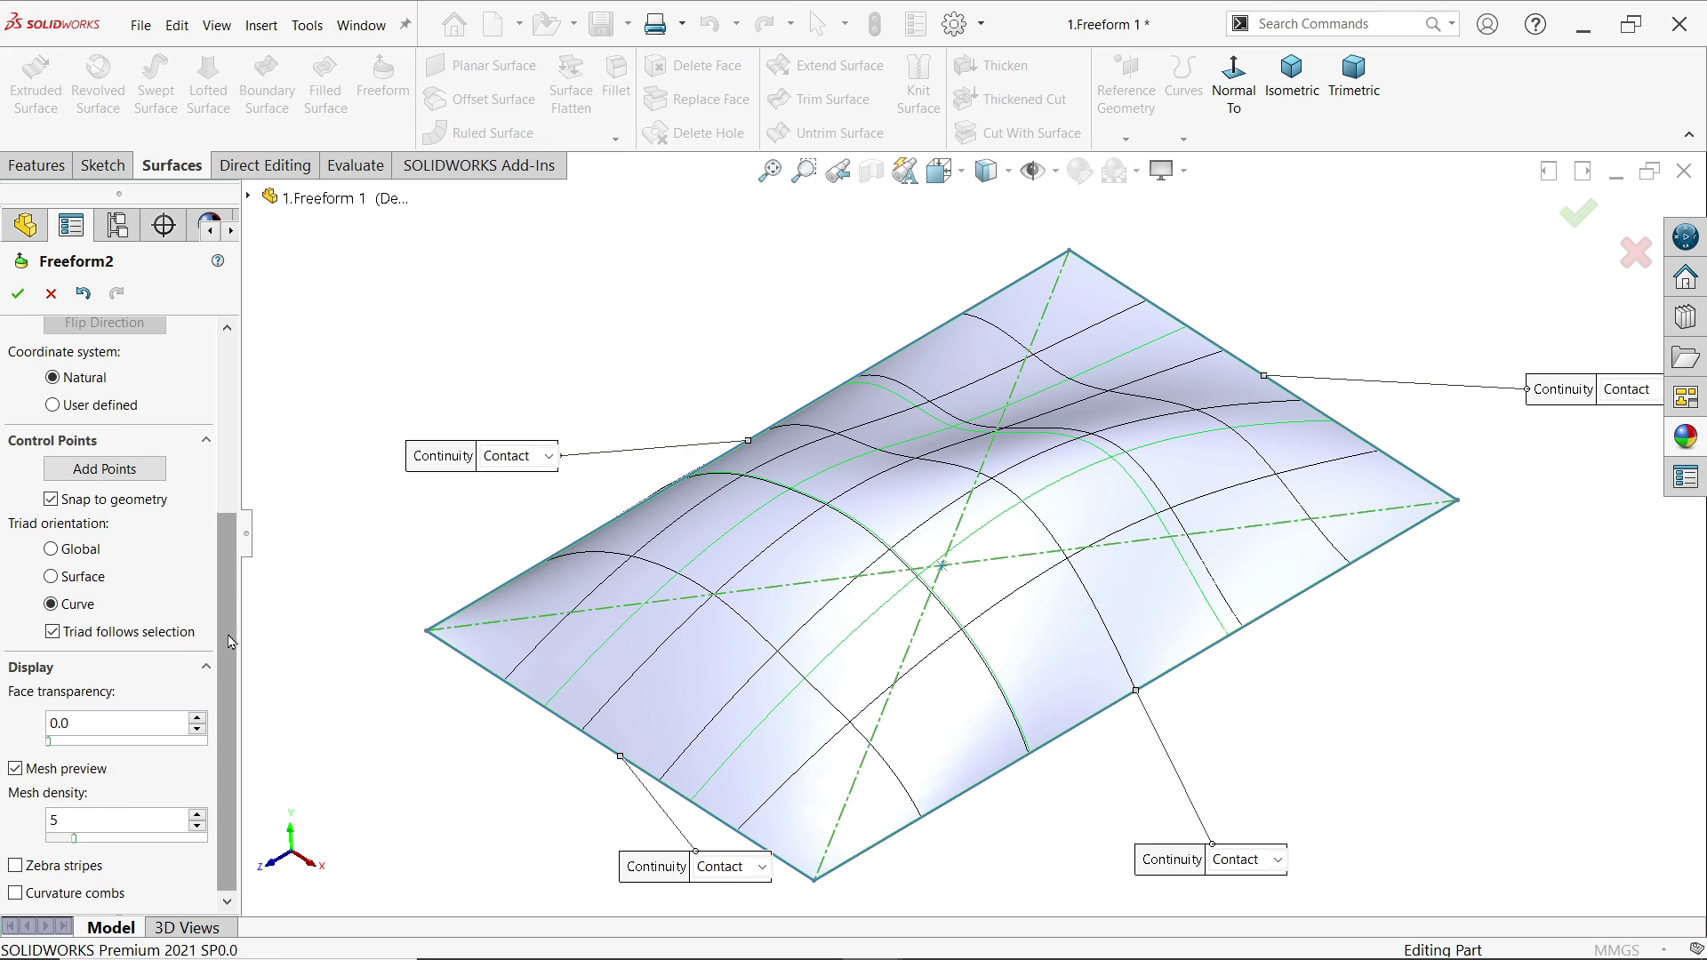
pyautogui.moveTo(227, 641); pyautogui.dragTo(249, 457)
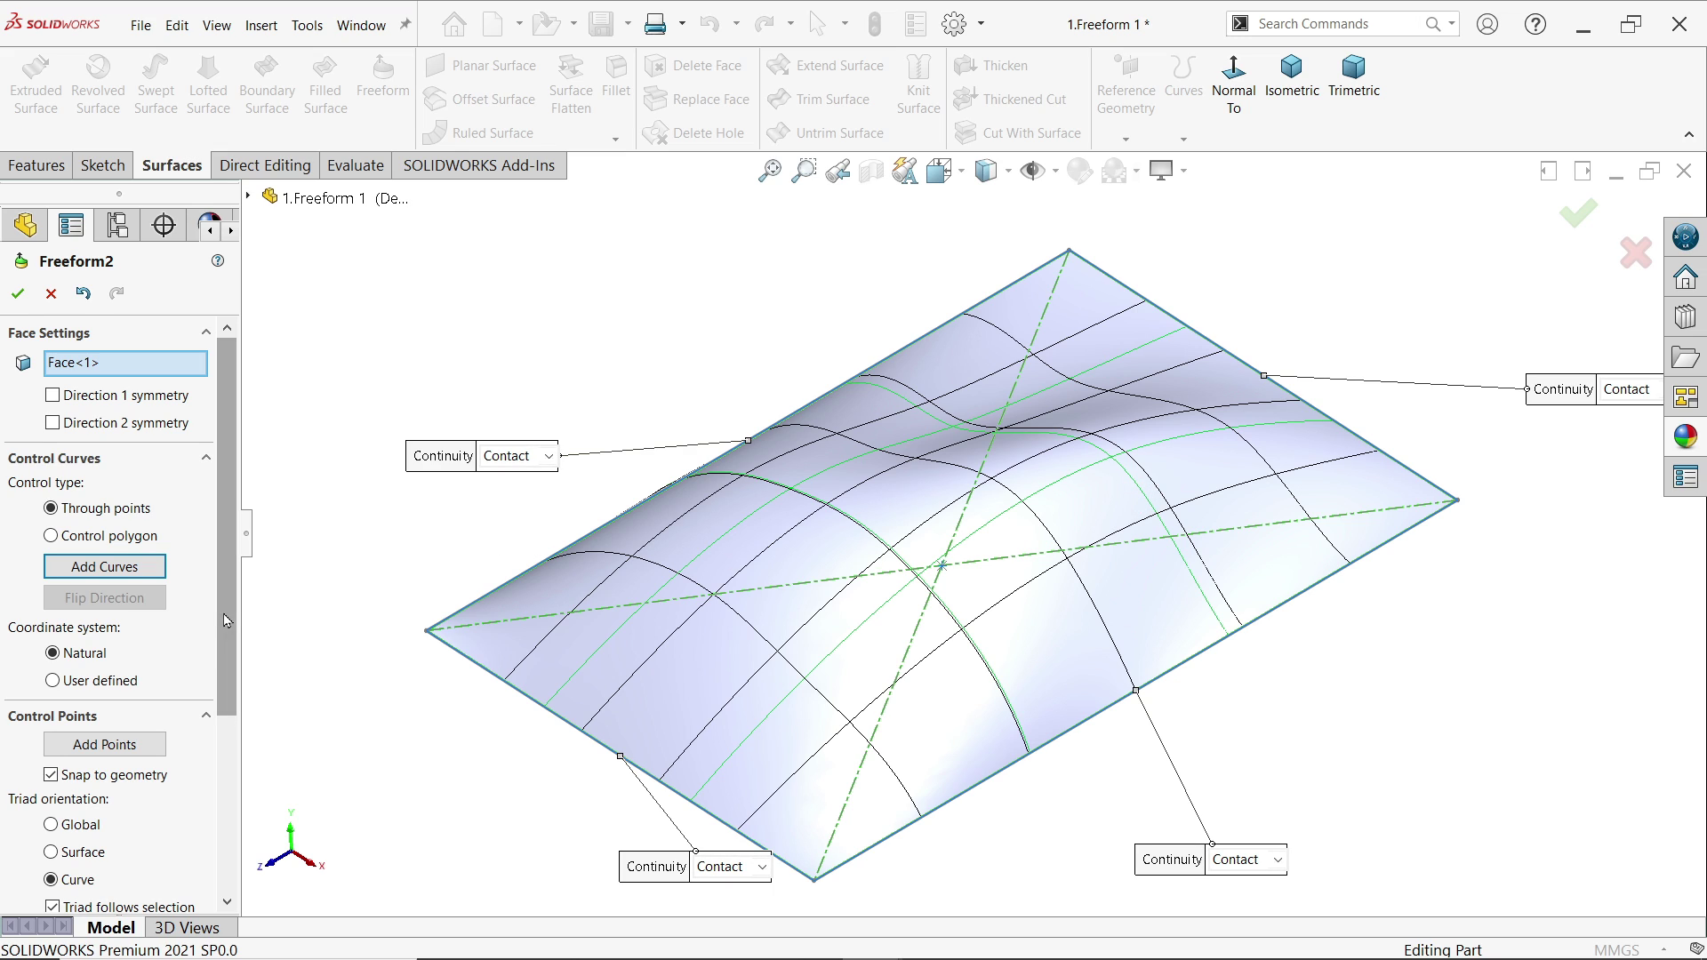
pyautogui.scroll(-1, 226, 630)
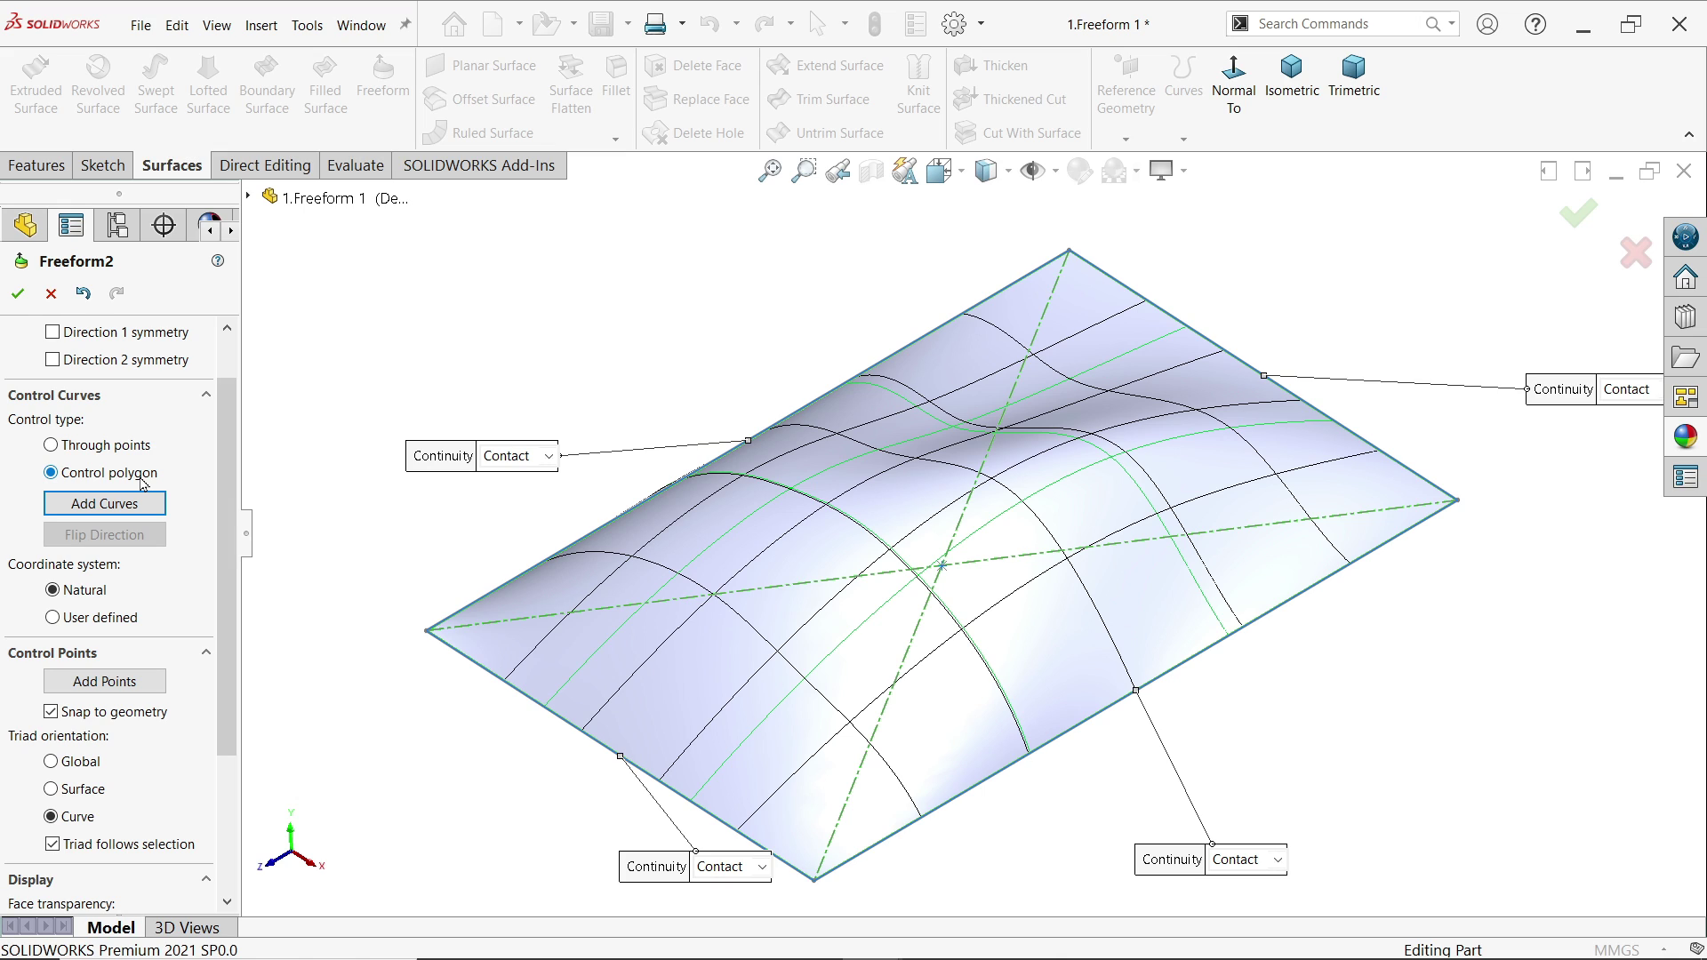
# Show a control curve's polygon and drag its vertices, including the middle one, to reshape the bulge.
pyautogui.click(771, 506)
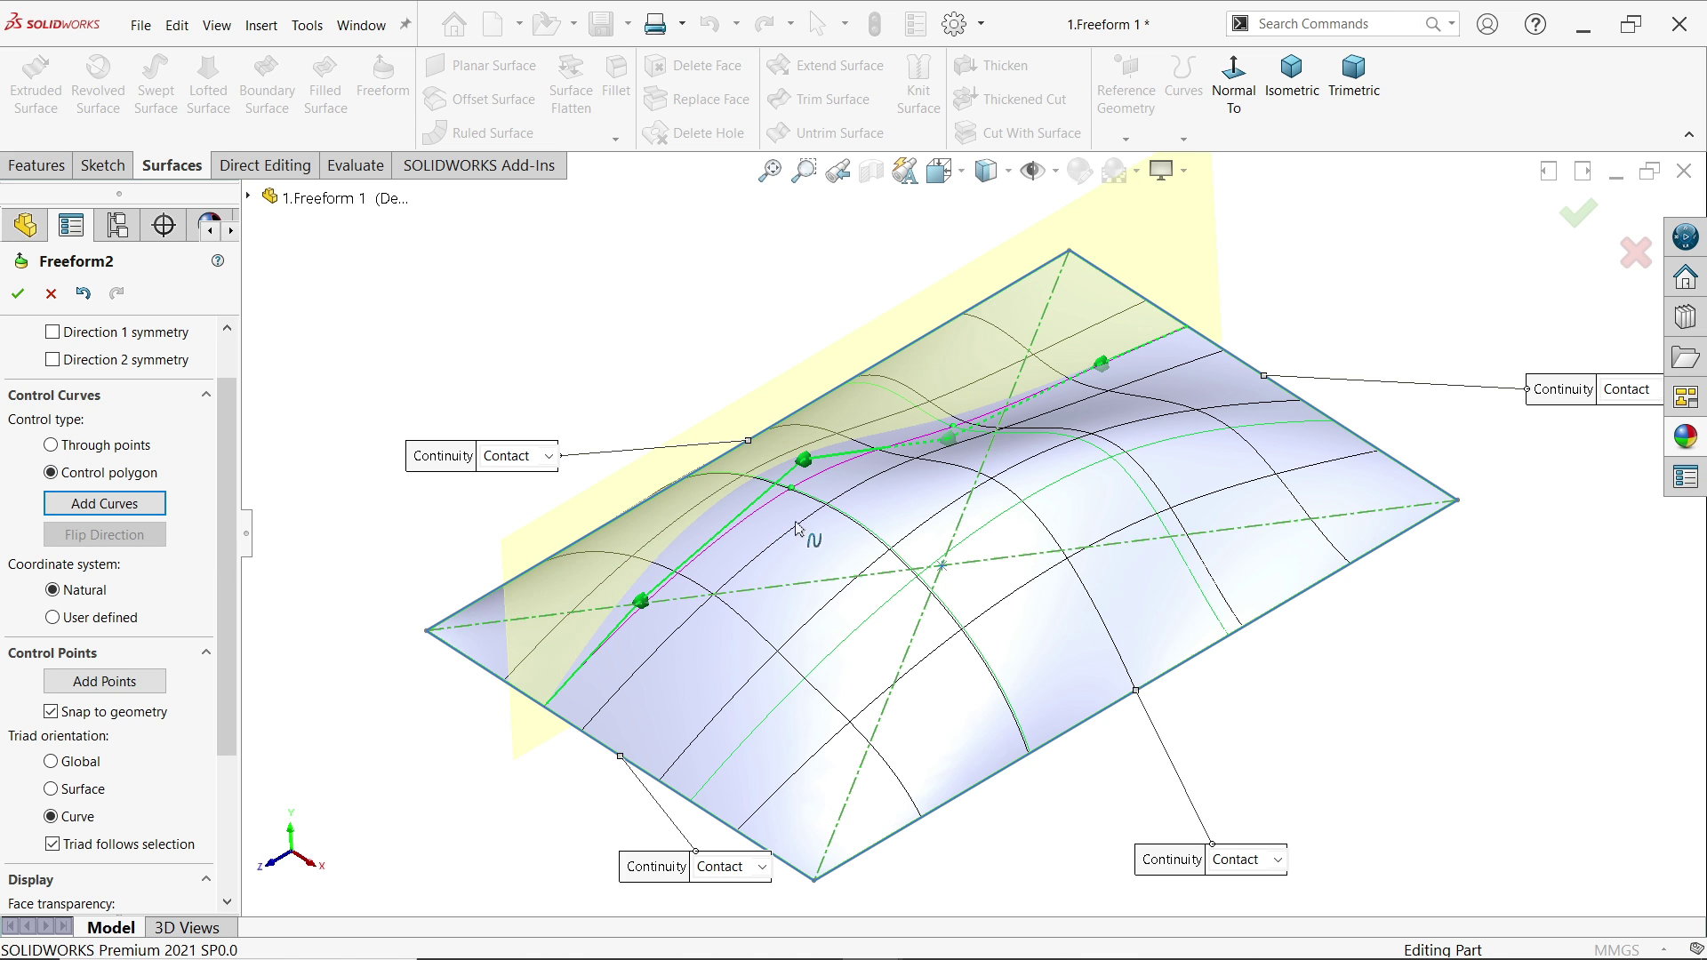
pyautogui.moveTo(808, 534)
pyautogui.mouseDown(button='middle')
pyautogui.moveTo(907, 523)
pyautogui.moveTo(889, 391)
pyautogui.mouseUp(button='middle')
pyautogui.moveTo(744, 427); pyautogui.dragTo(708, 388)
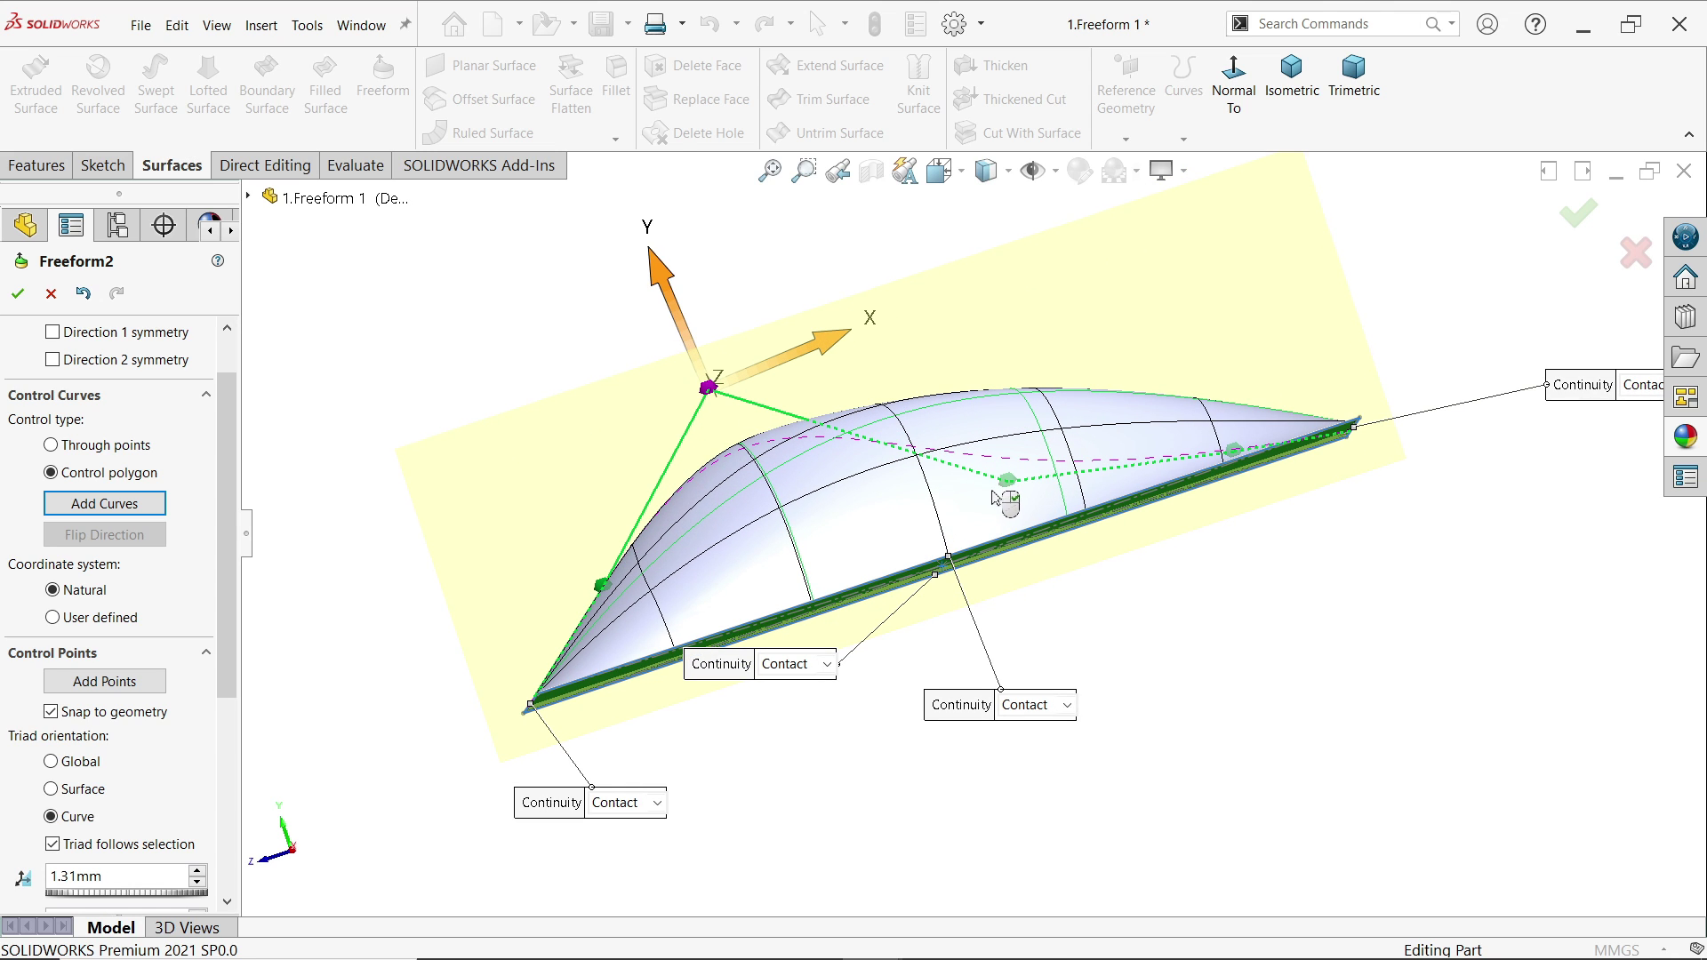
pyautogui.moveTo(1009, 483); pyautogui.dragTo(993, 479)
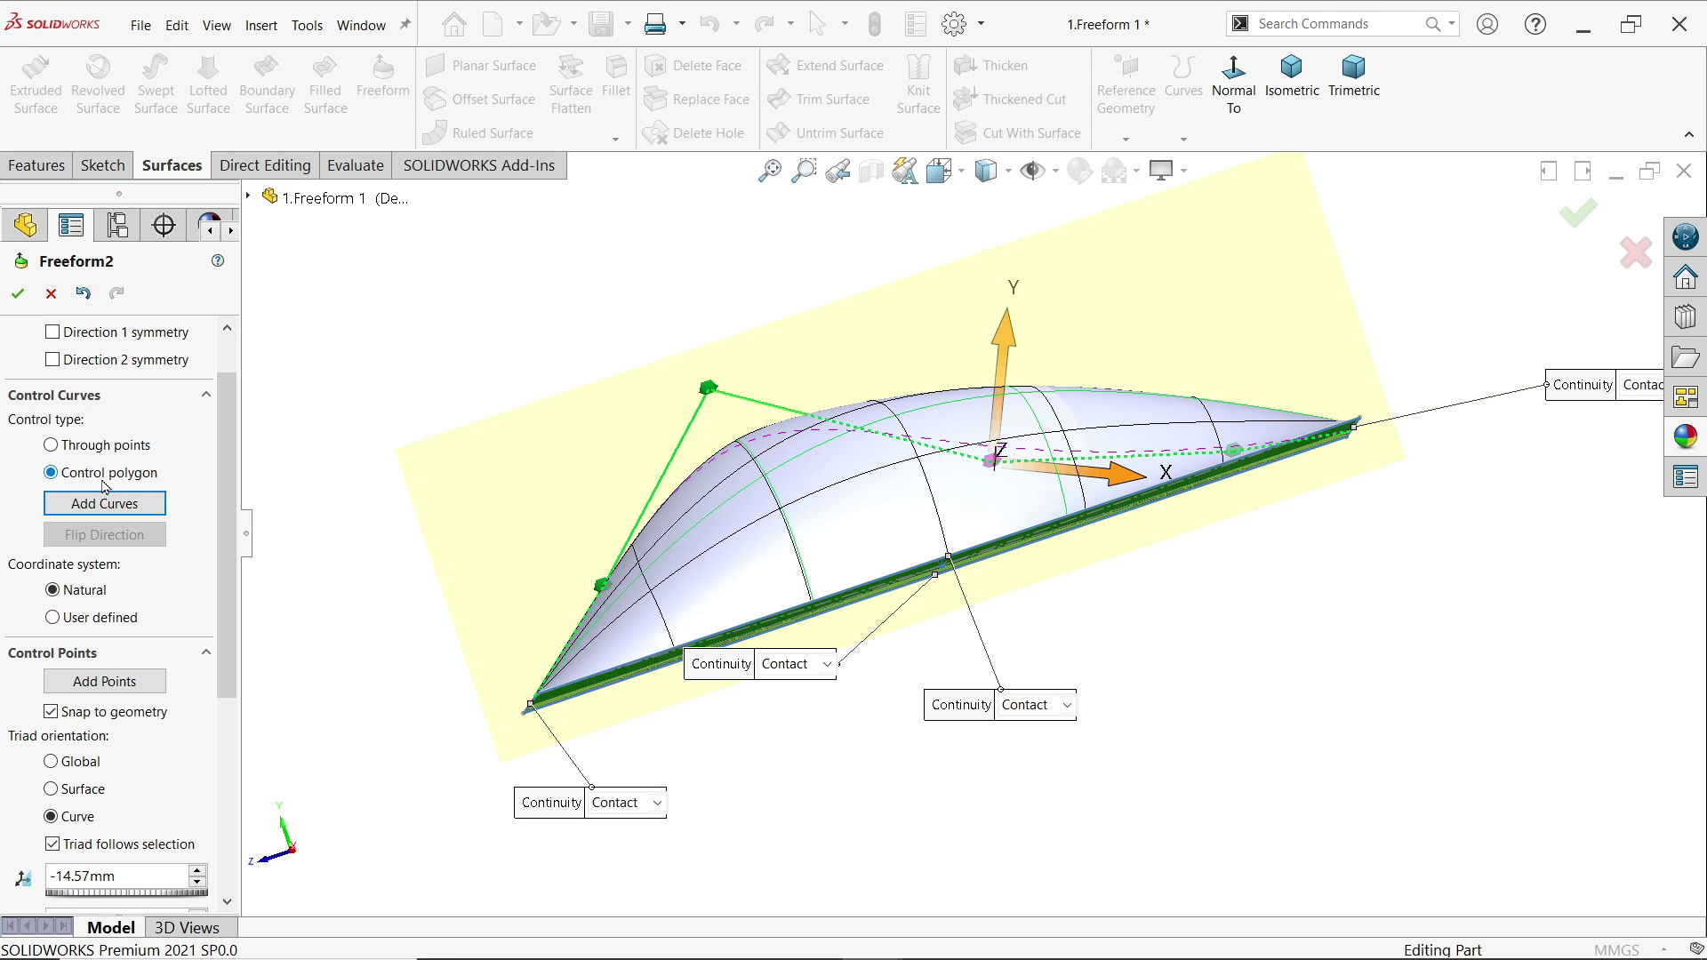
pyautogui.moveTo(789, 497); pyautogui.dragTo(855, 591, button='middle')
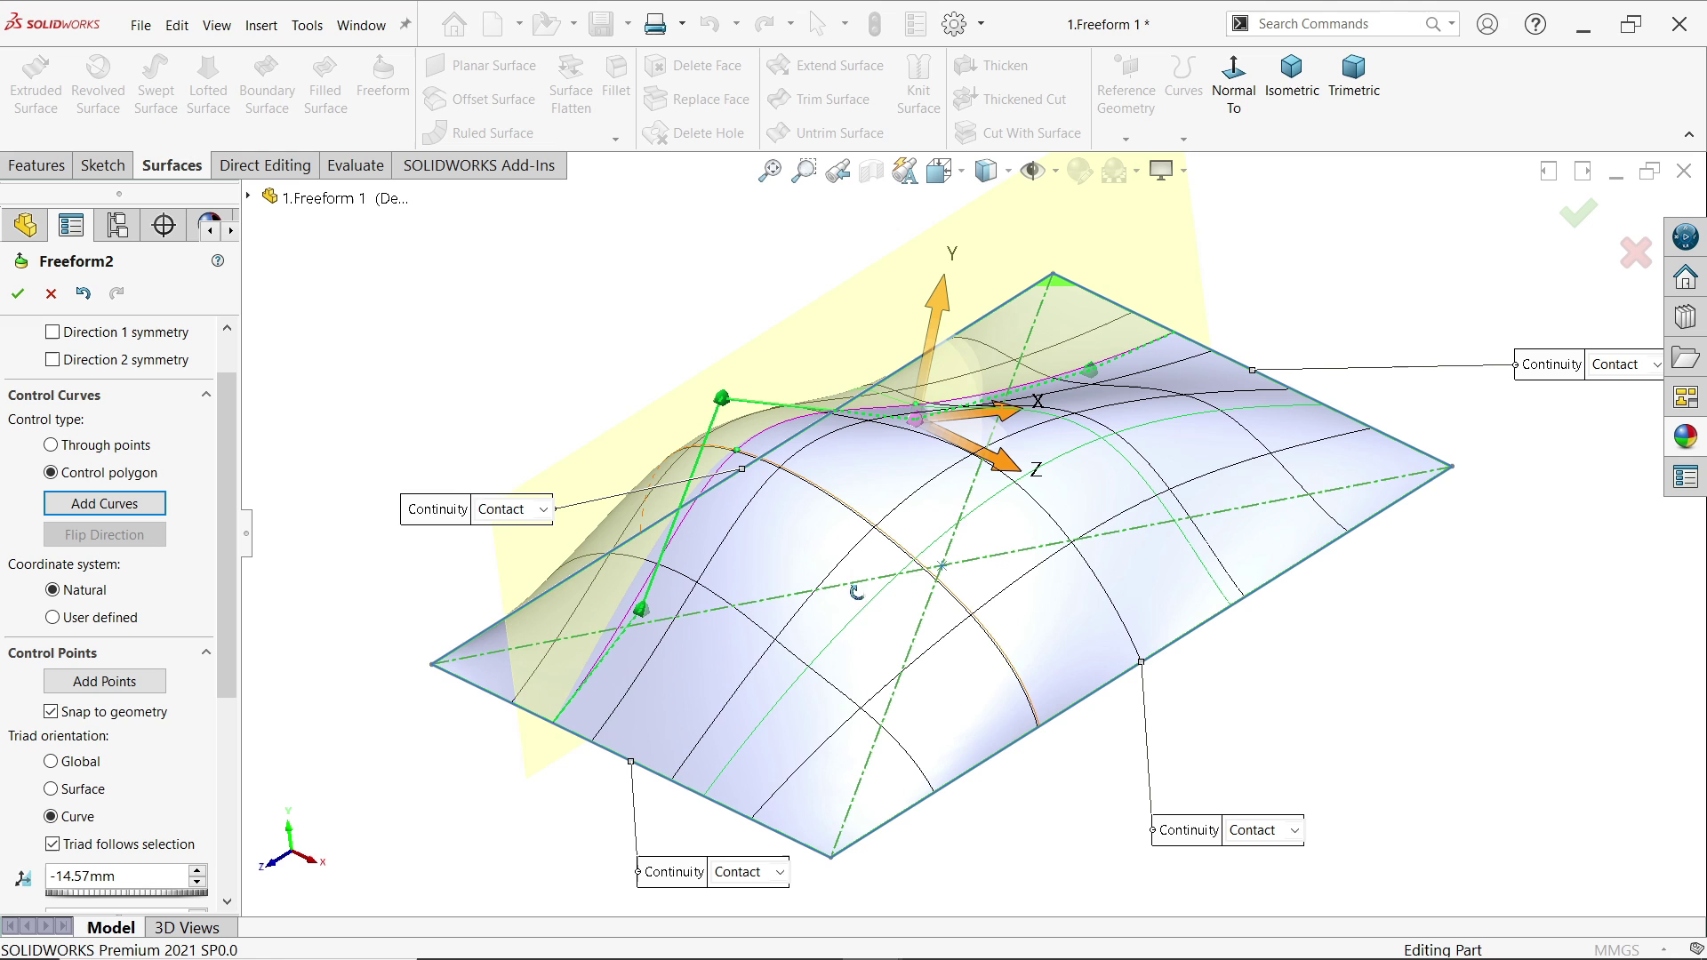
# Add an extra control point on the steep left polygon curve, then turn point-adding off.
pyautogui.click(106, 683)
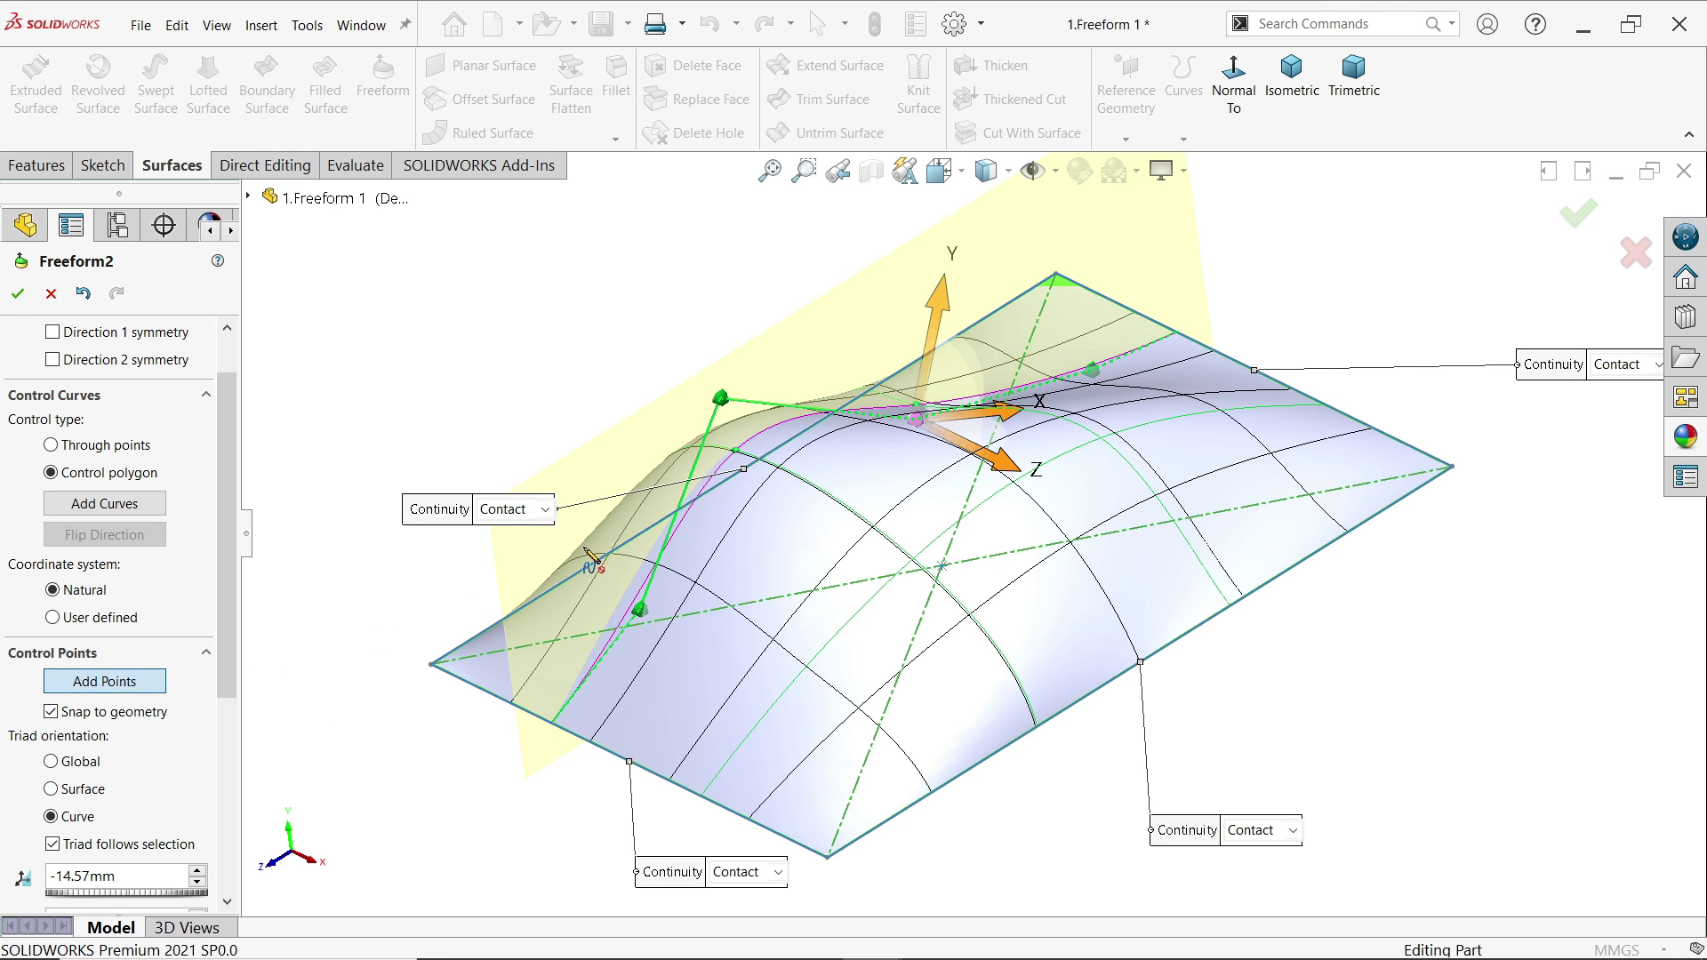
pyautogui.moveTo(697, 510)
pyautogui.mouseDown(button='middle')
pyautogui.moveTo(697, 487)
pyautogui.moveTo(806, 591)
pyautogui.mouseUp(button='middle')
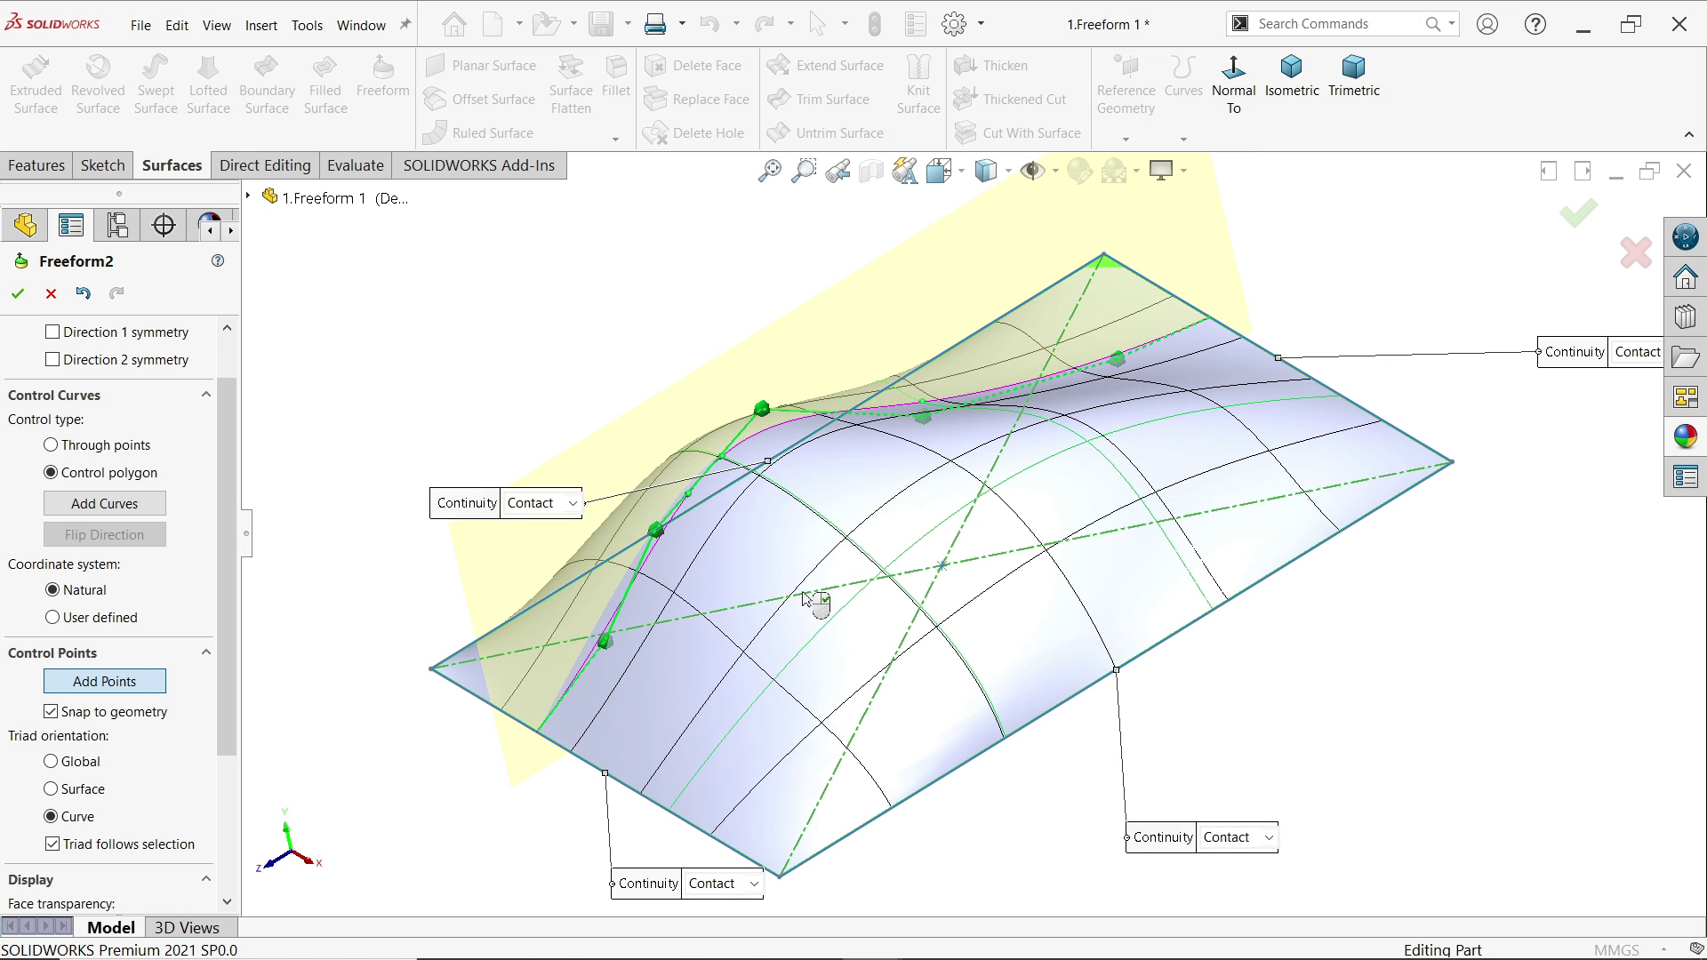
pyautogui.scroll(-2, 806, 592)
pyautogui.scroll(-2, 800, 497)
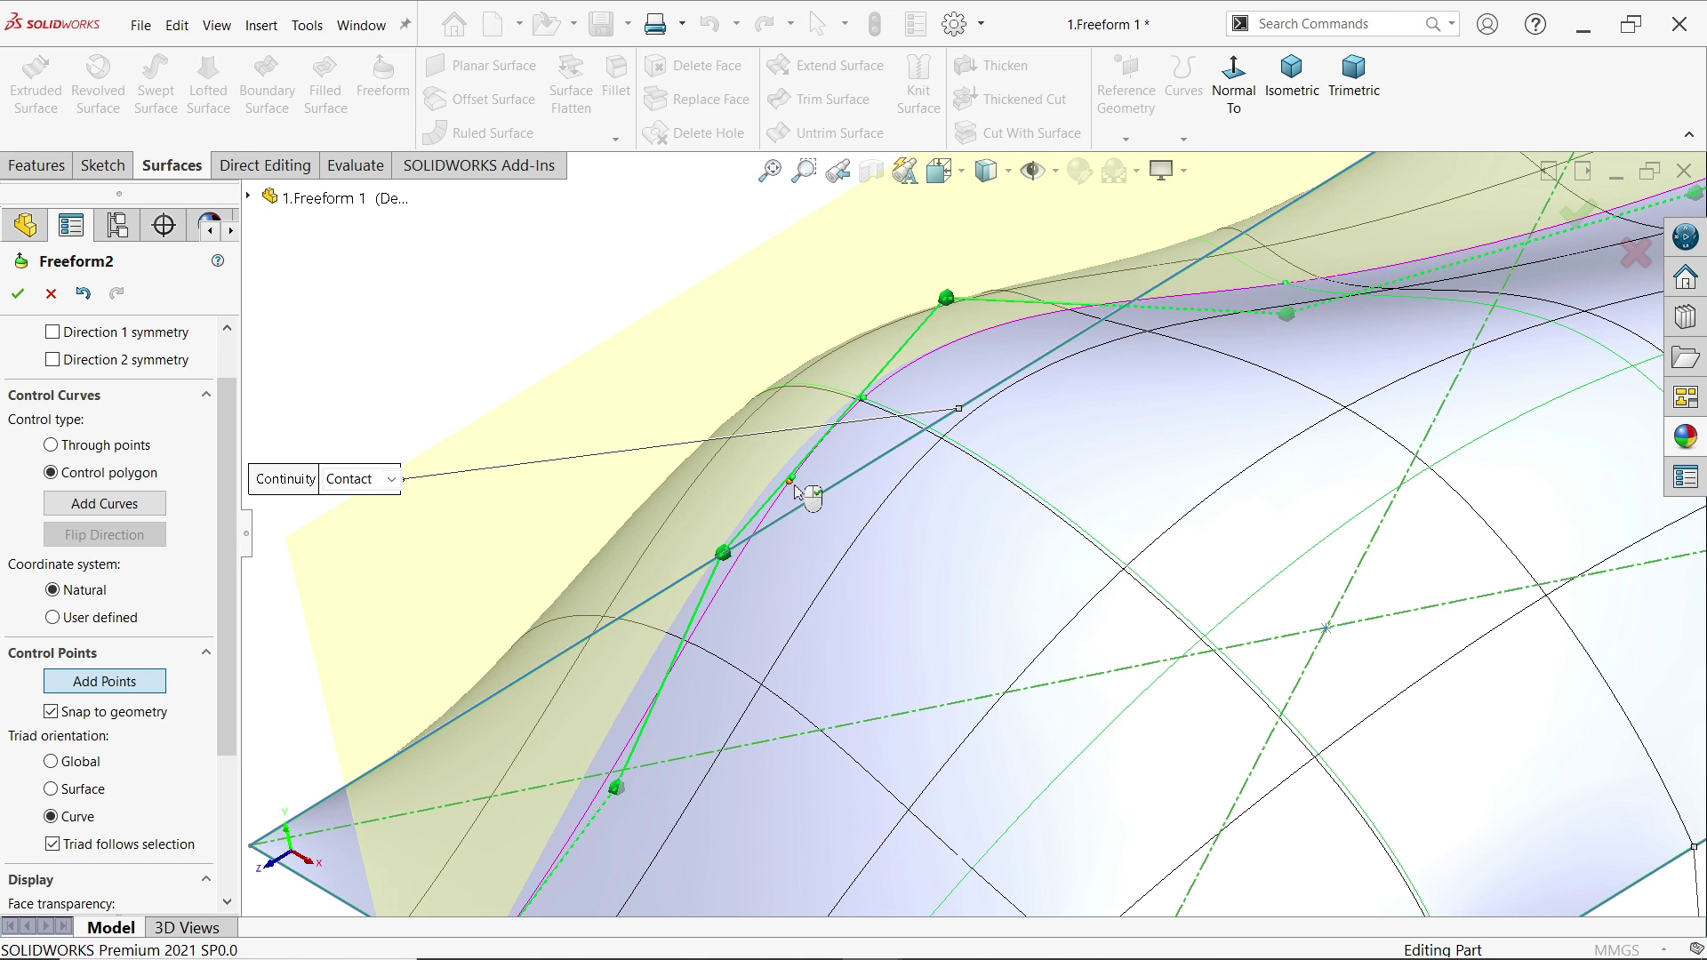
pyautogui.click(794, 486)
pyautogui.click(96, 686)
pyautogui.scroll(2, 720, 540)
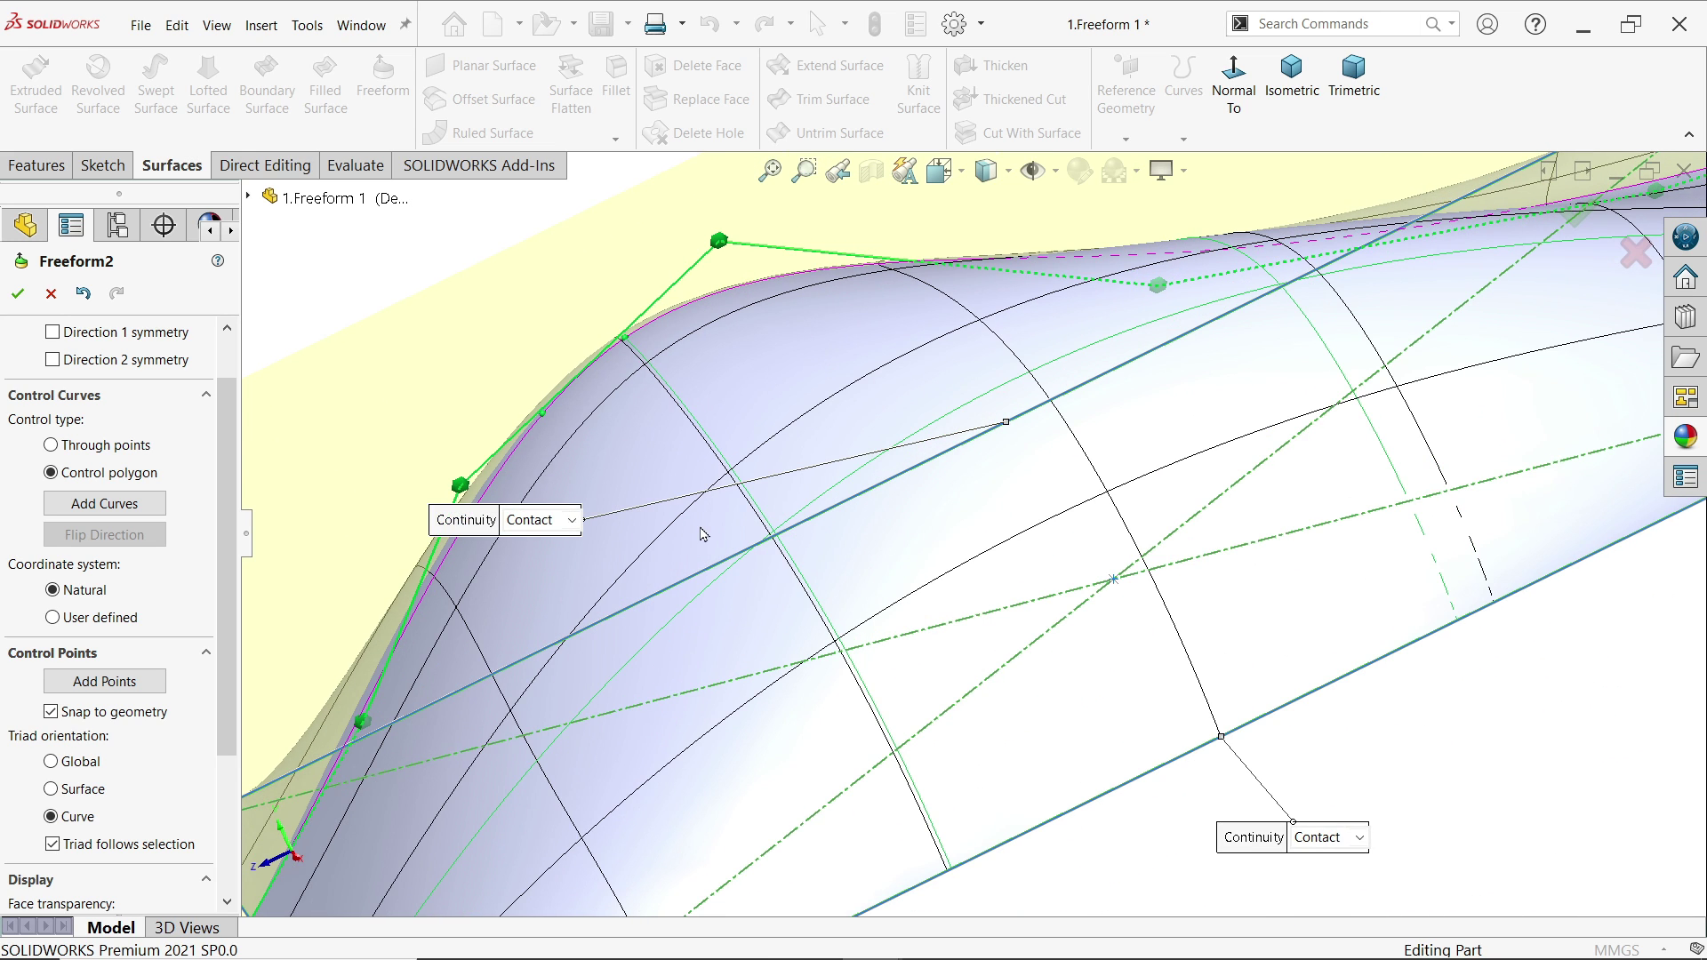
pyautogui.scroll(2, 701, 533)
pyautogui.scroll(-2, 728, 585)
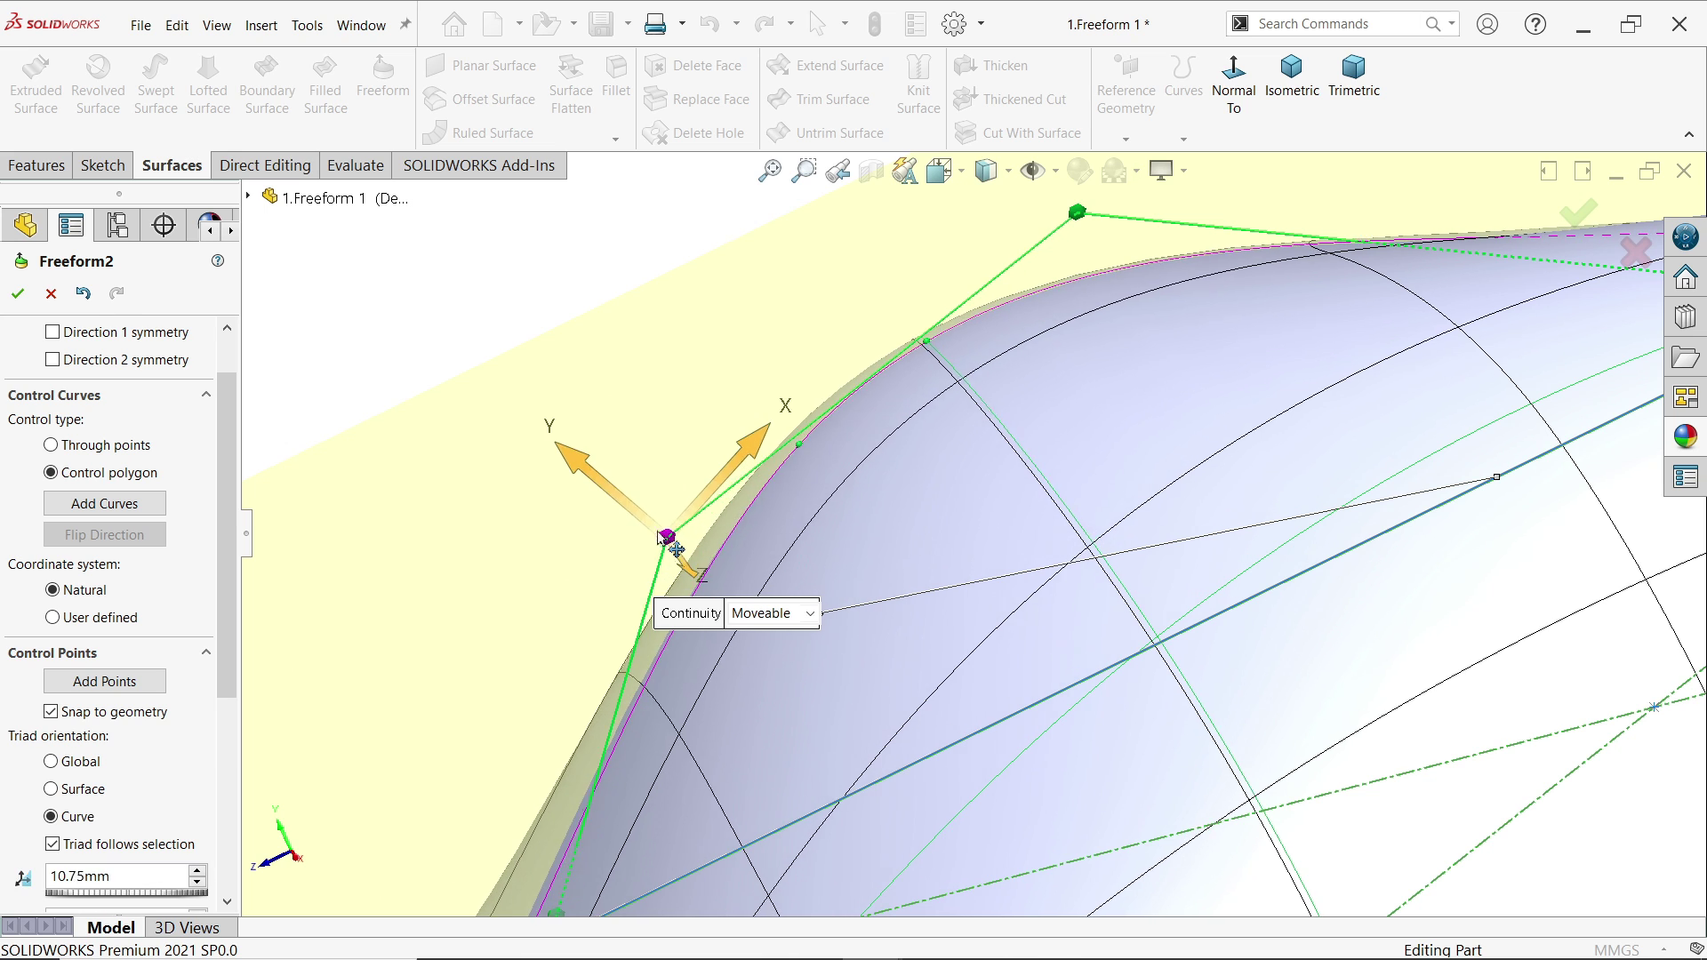
# Pull control points on both control curves to refine the wavy crest, then accept Freeform2.
pyautogui.moveTo(698, 573); pyautogui.dragTo(645, 524)
pyautogui.click(797, 474)
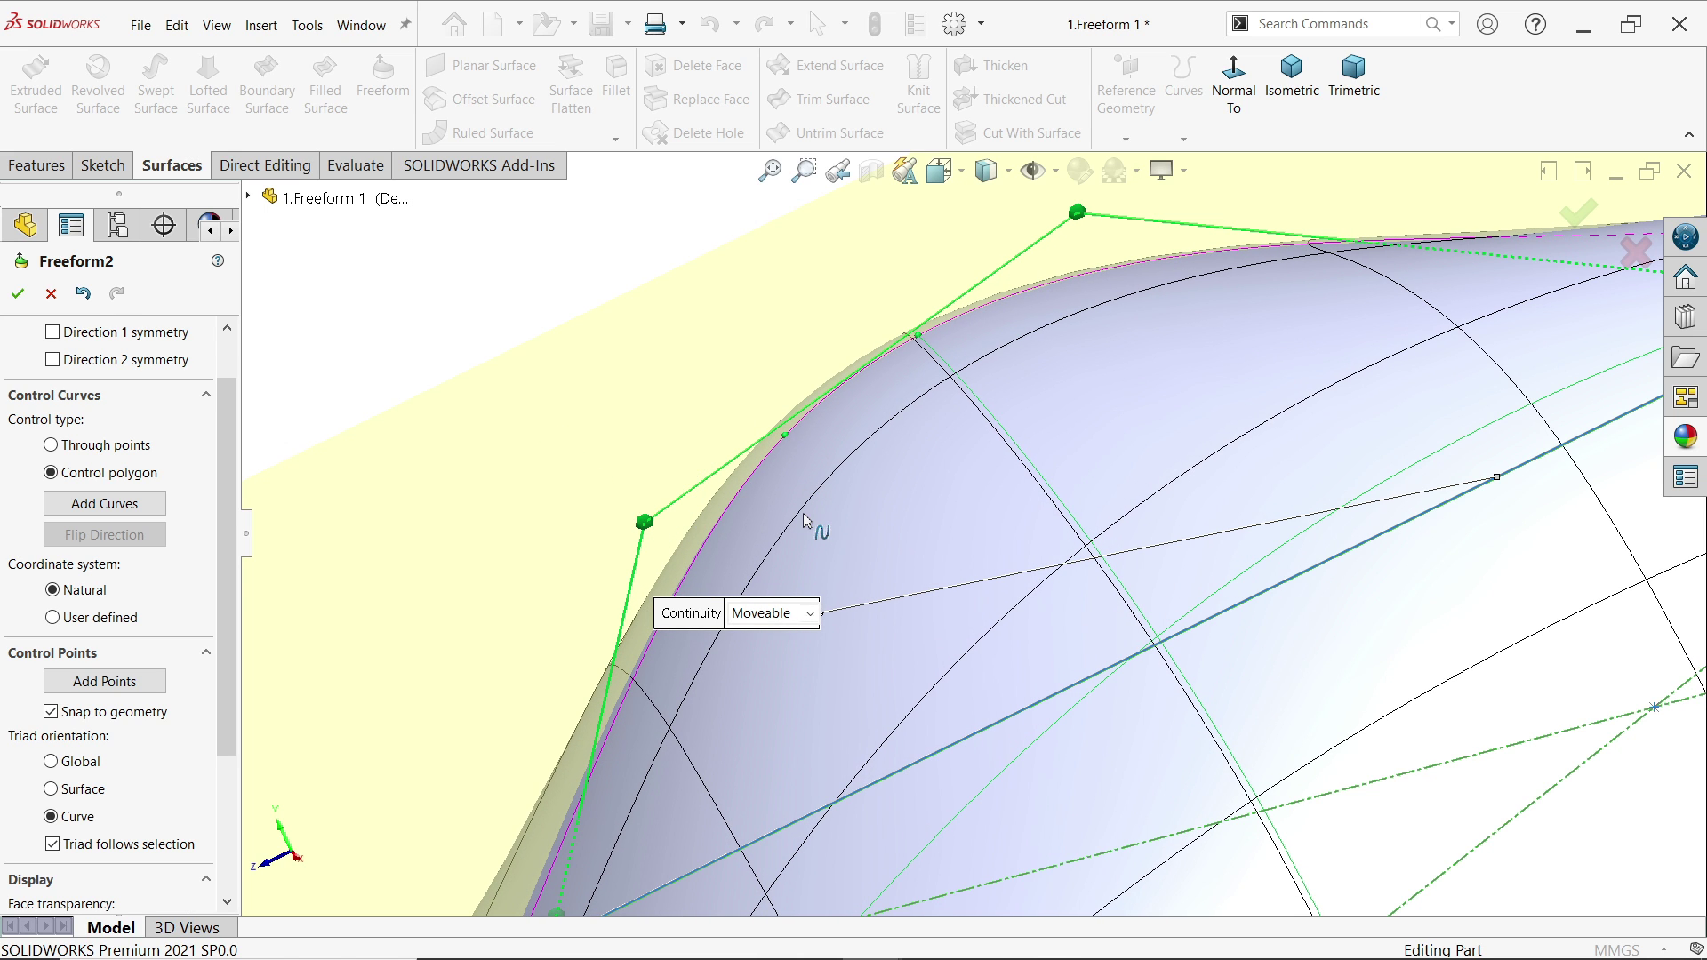
pyautogui.moveTo(929, 349)
pyautogui.mouseDown(button='middle')
pyautogui.moveTo(978, 443)
pyautogui.moveTo(1095, 506)
pyautogui.mouseUp(button='middle')
pyautogui.click(1033, 469)
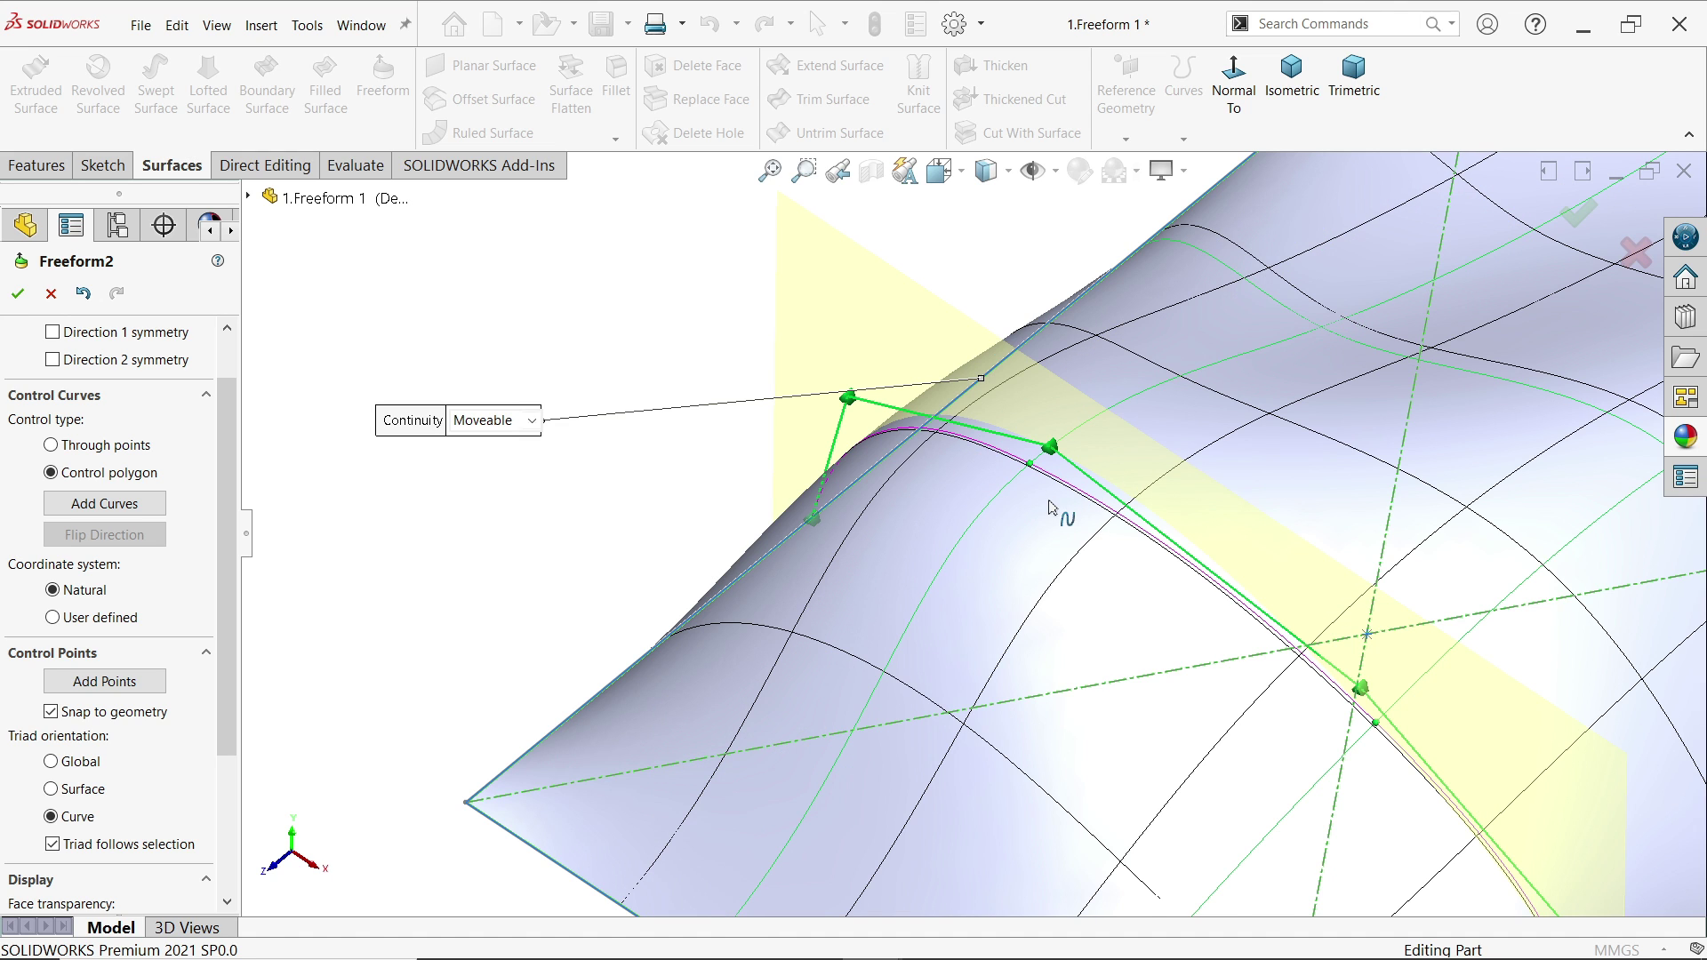
pyautogui.scroll(3, 1057, 552)
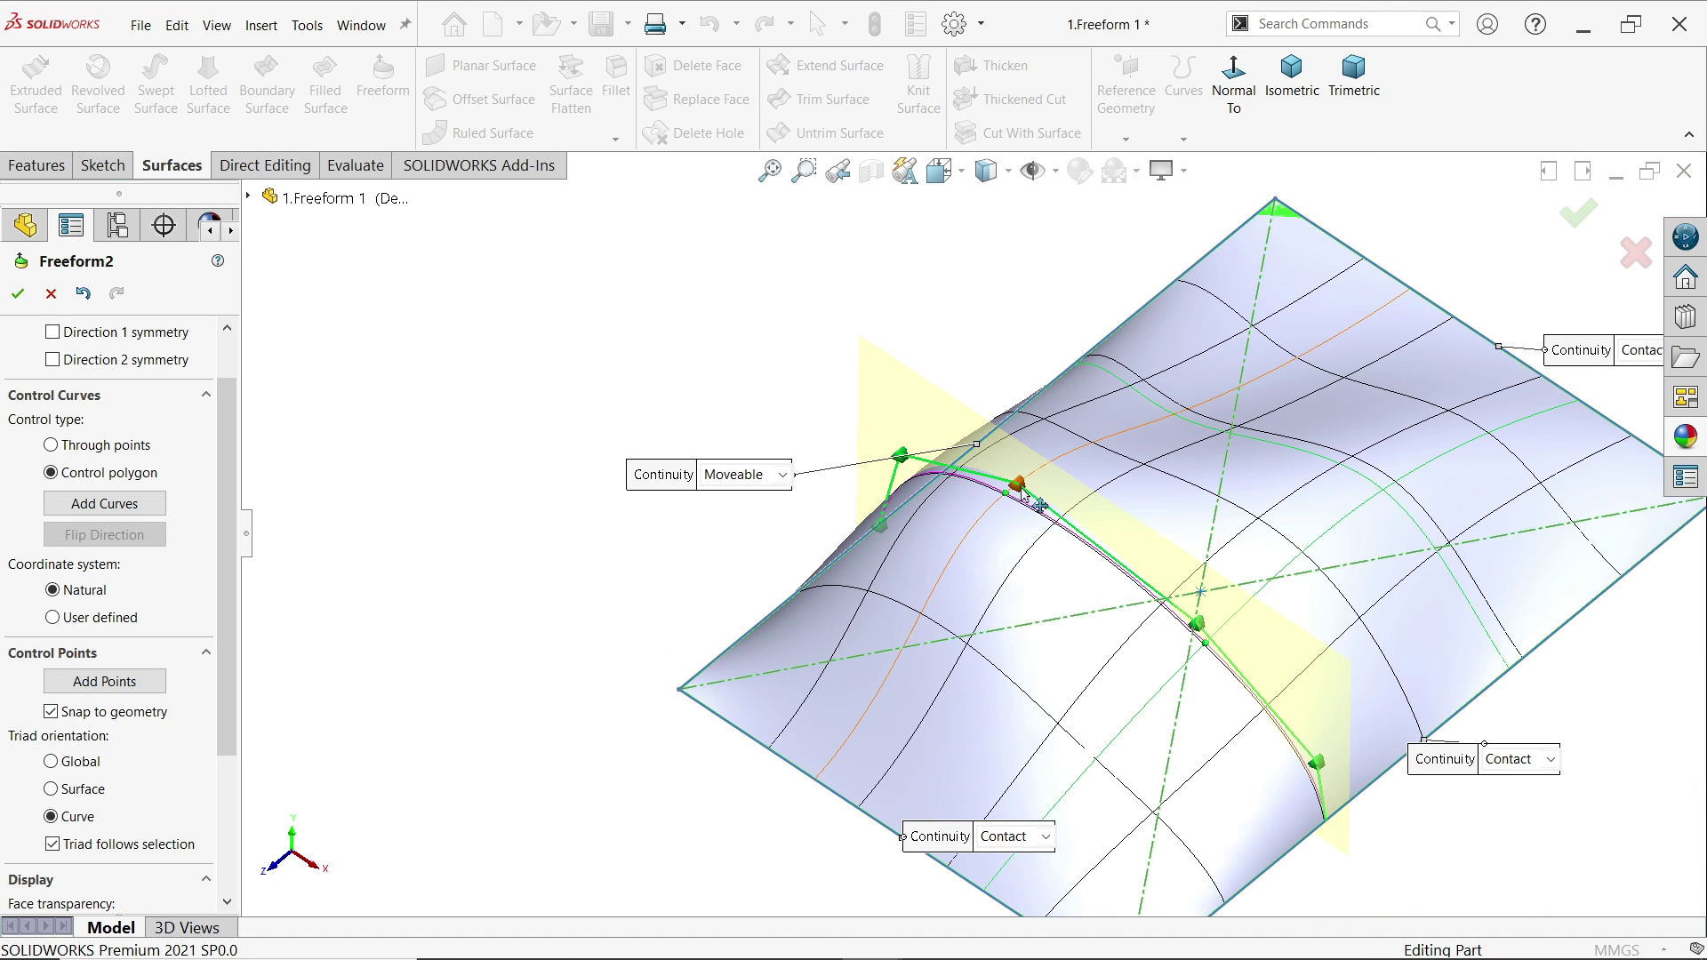
pyautogui.moveTo(1020, 487); pyautogui.dragTo(1030, 431)
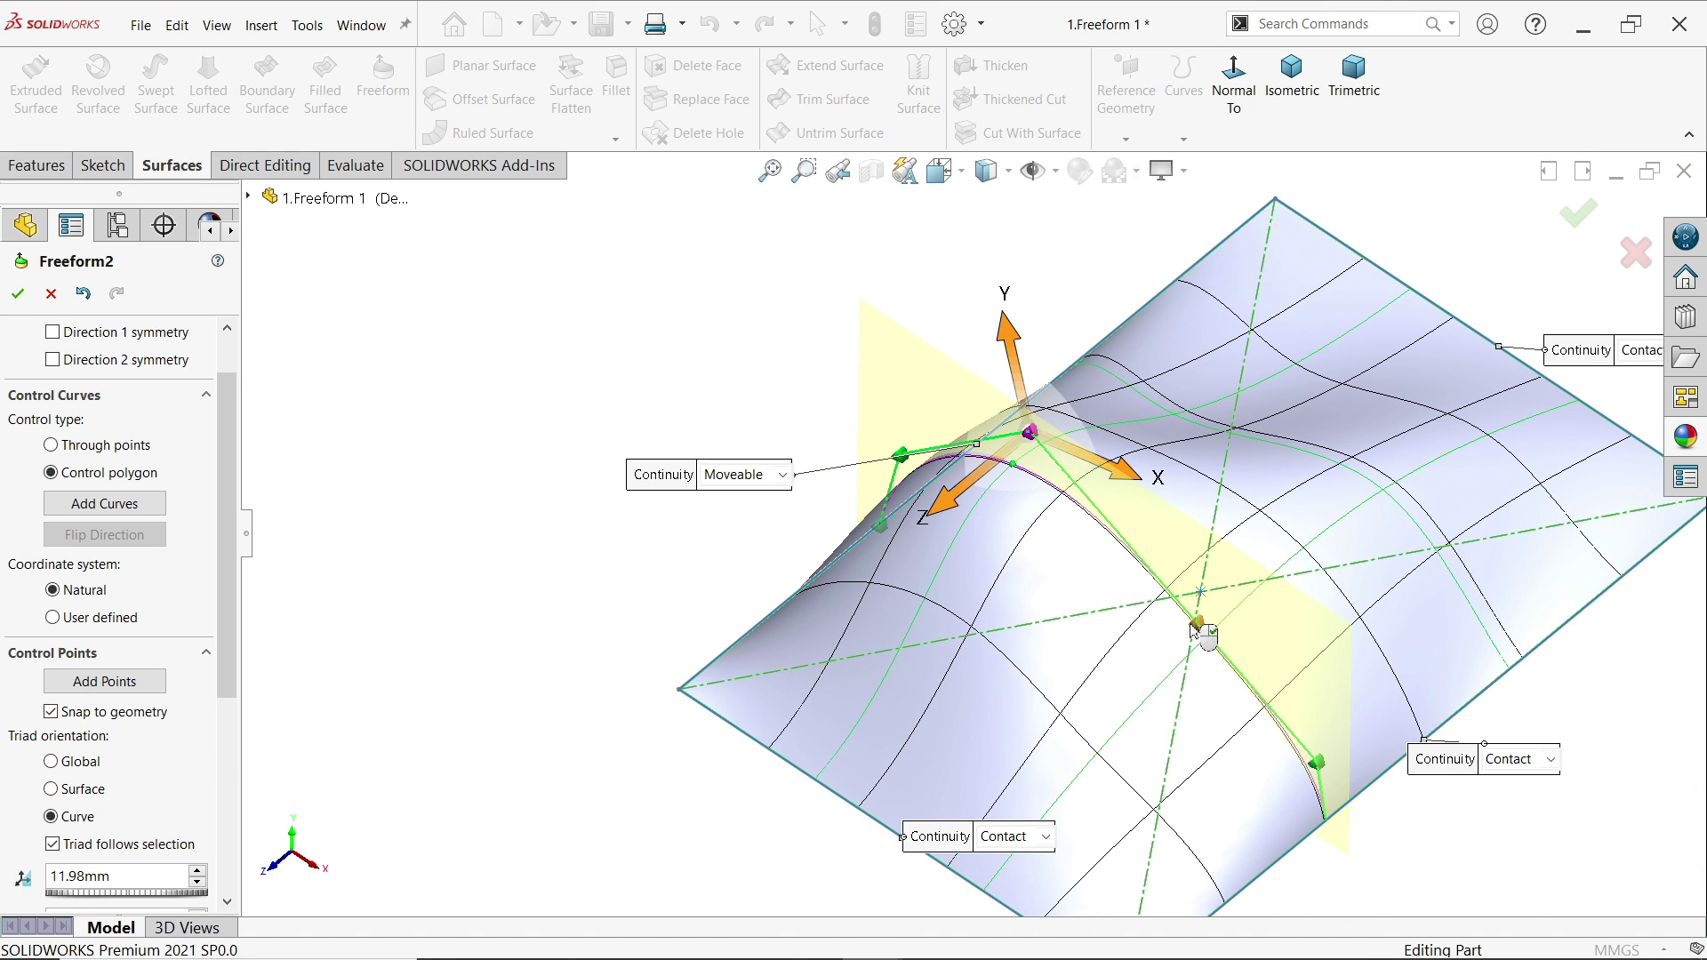
pyautogui.moveTo(1194, 631); pyautogui.dragTo(1157, 634)
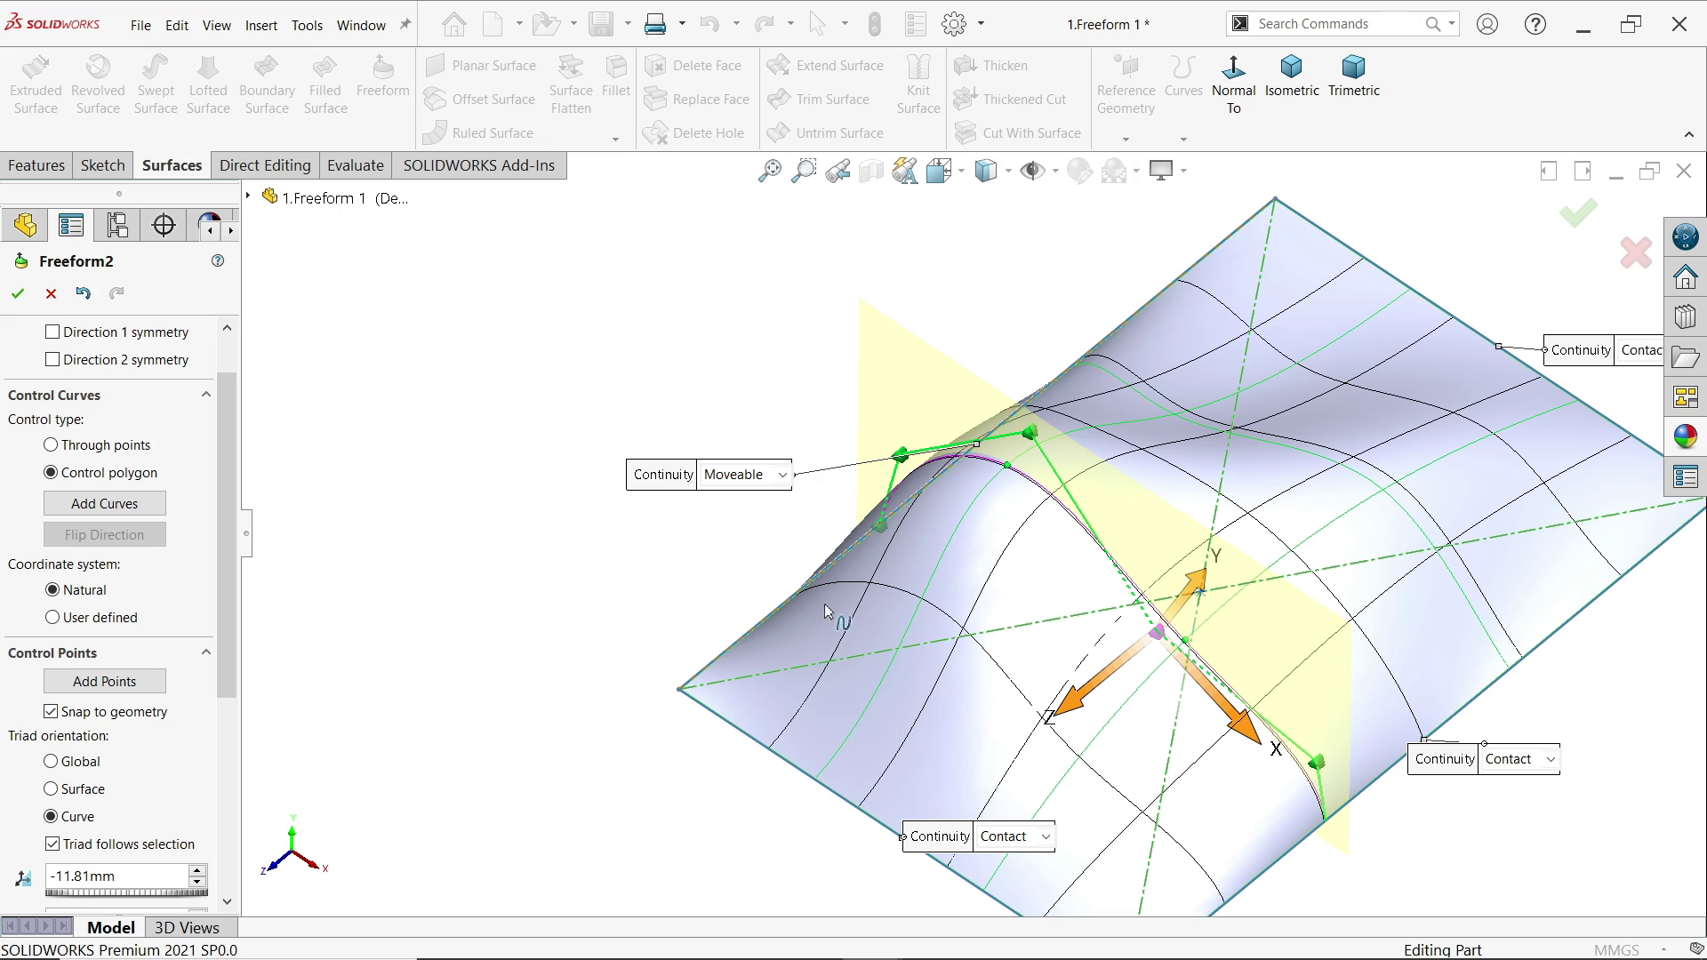
pyautogui.click(98, 451)
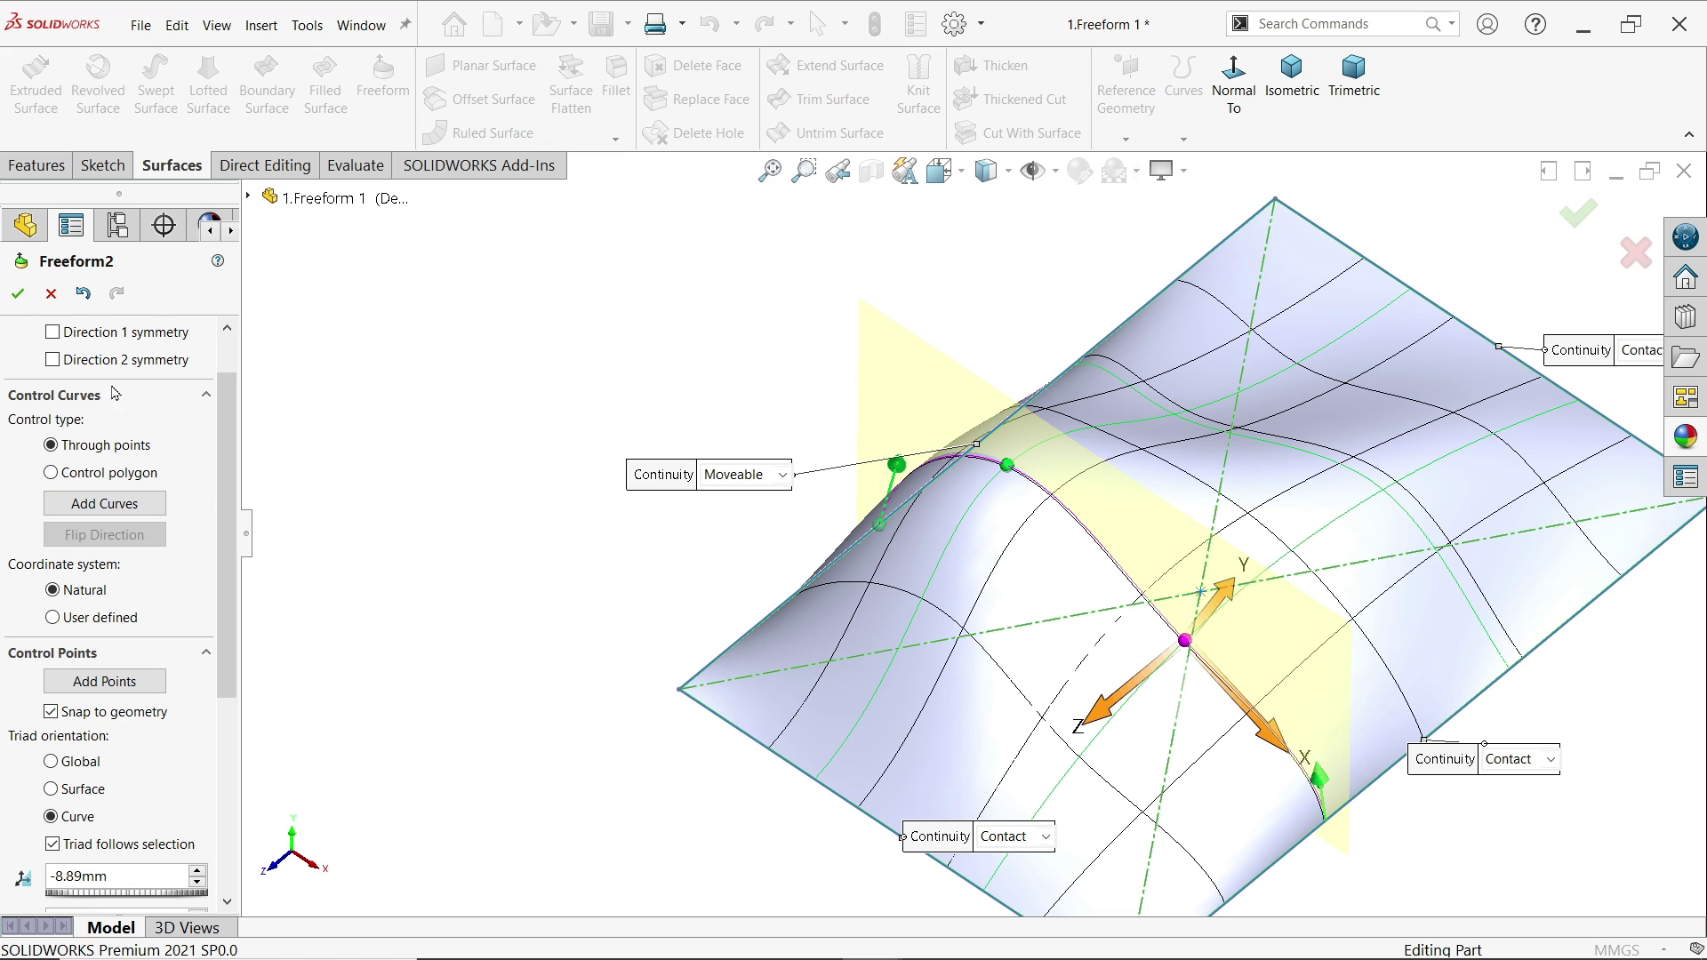
pyautogui.click(16, 295)
pyautogui.scroll(2, 1219, 564)
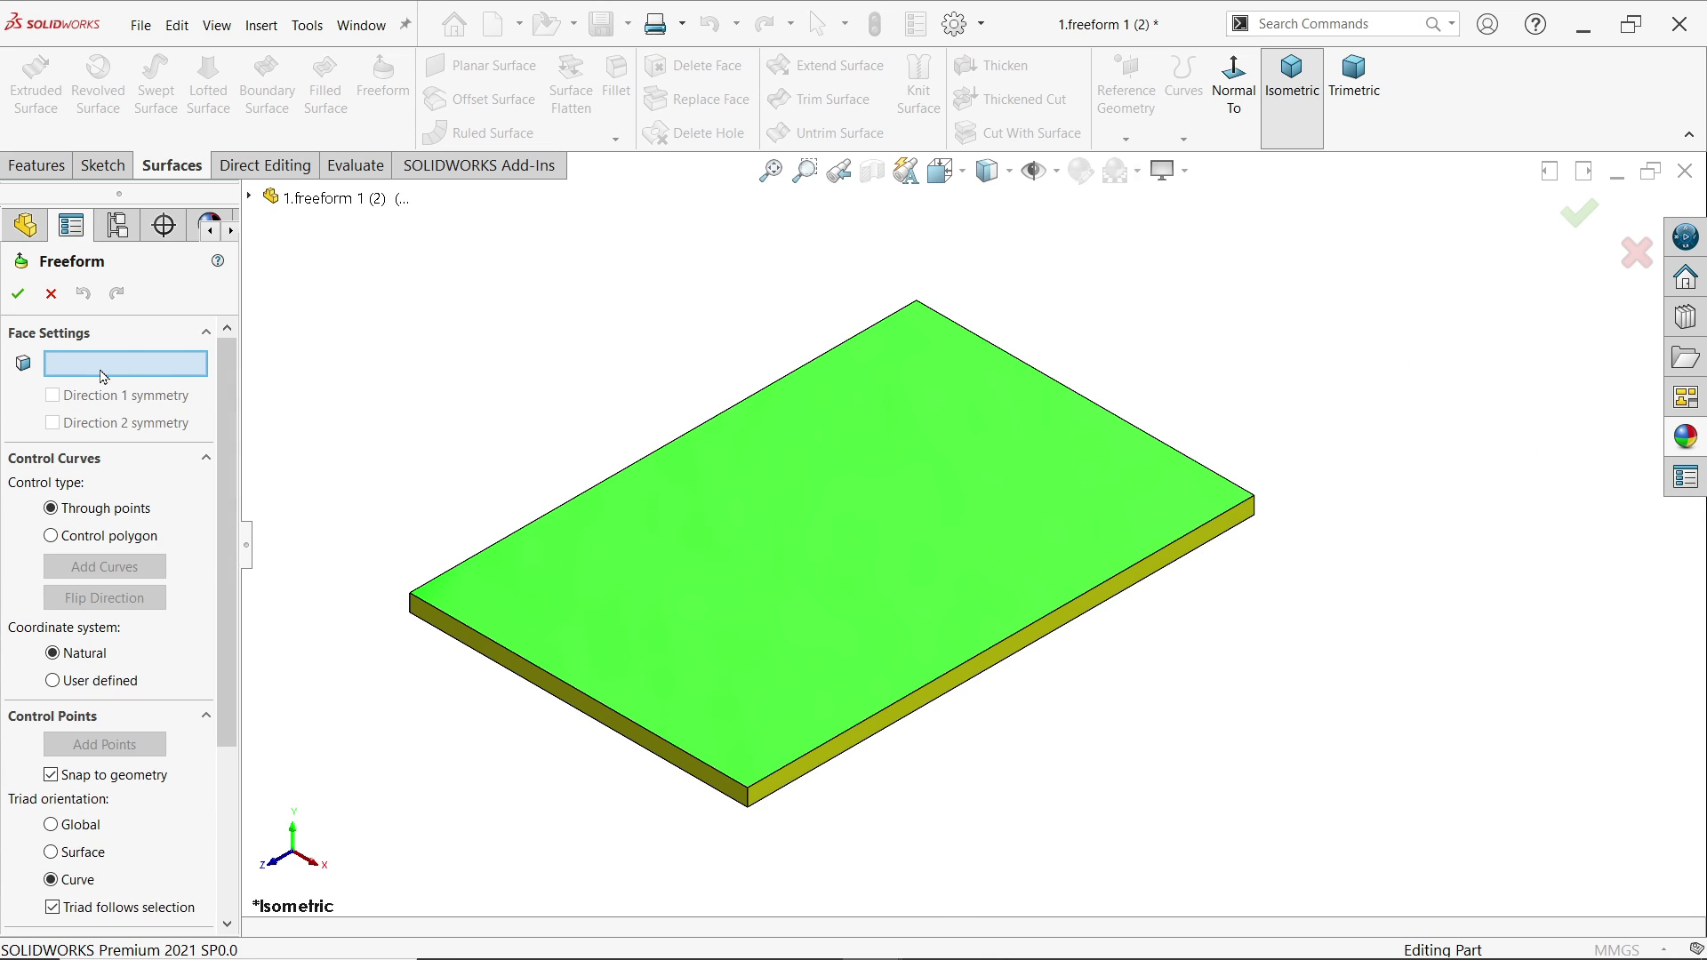
# Select the plate's top face and add a flipped-direction control curve with two control points.
pyautogui.click(830, 560)
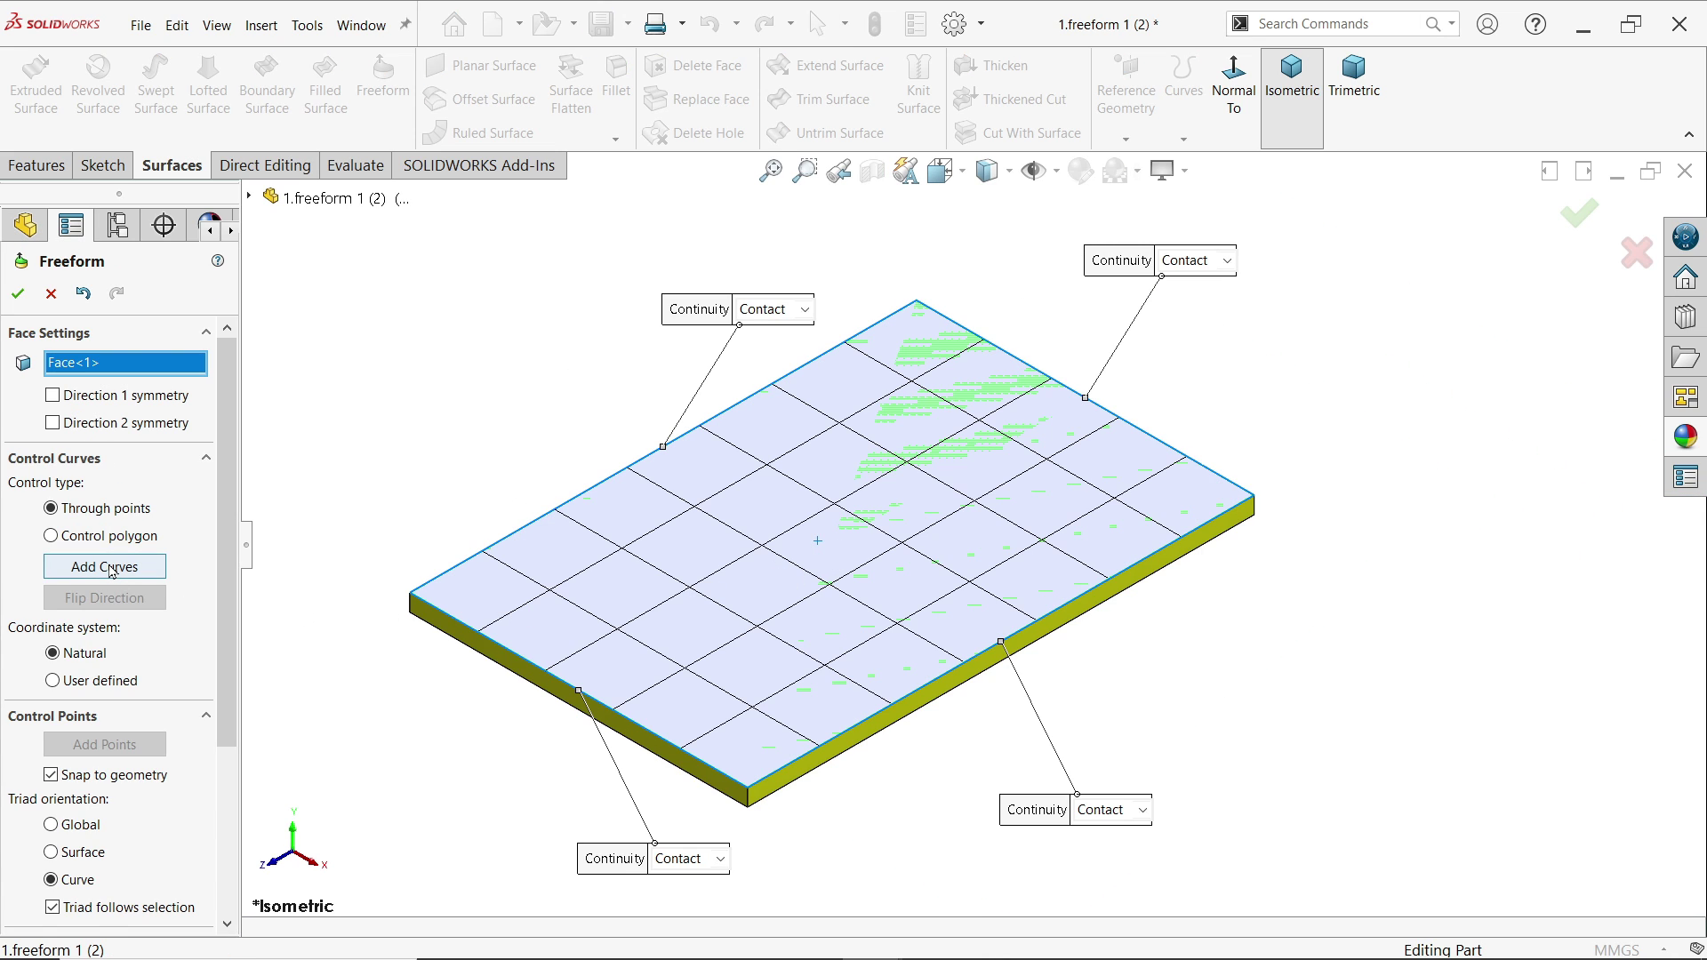
pyautogui.click(117, 579)
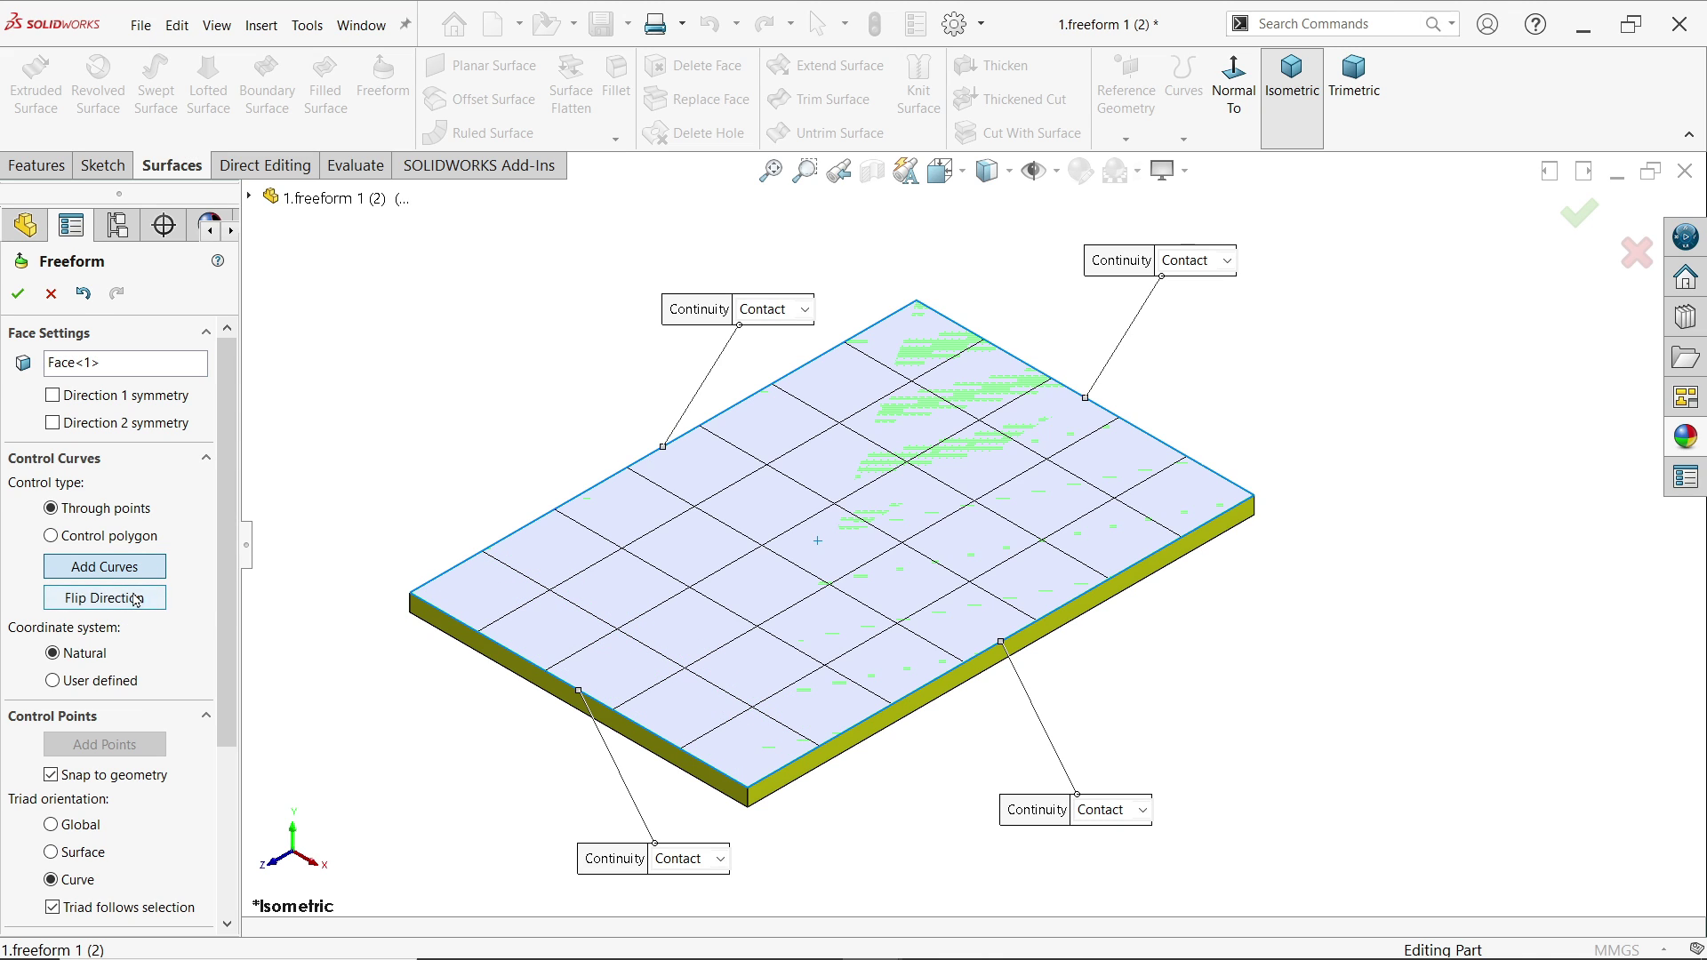
pyautogui.click(104, 597)
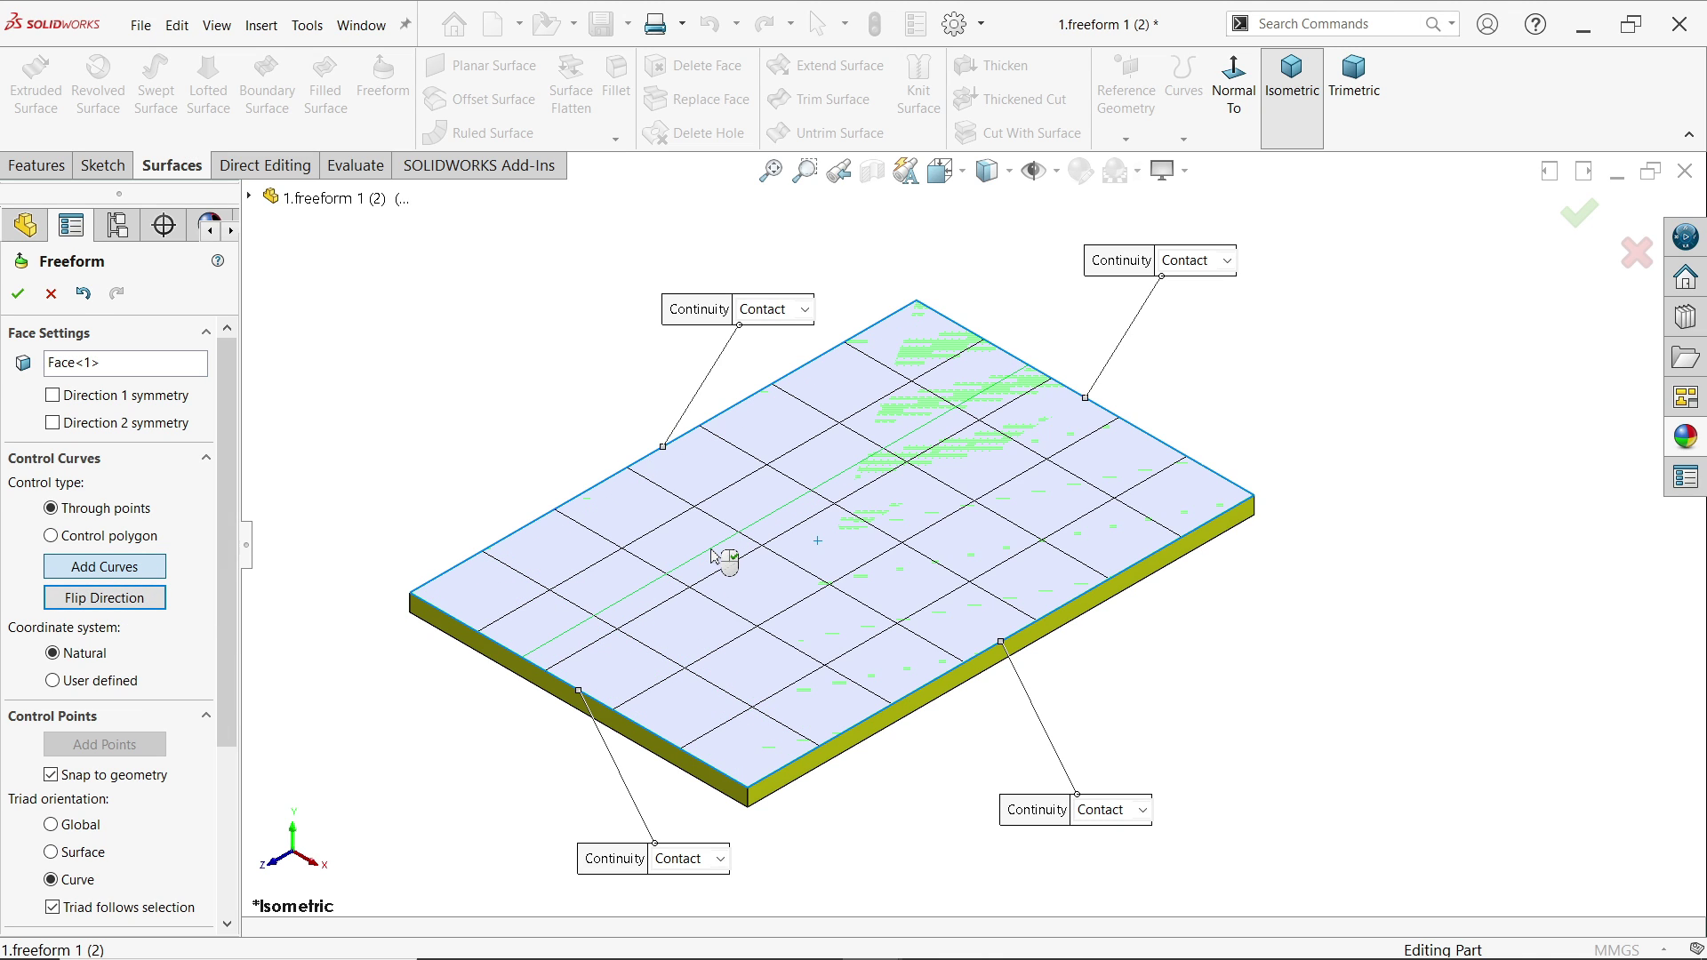
pyautogui.click(724, 558)
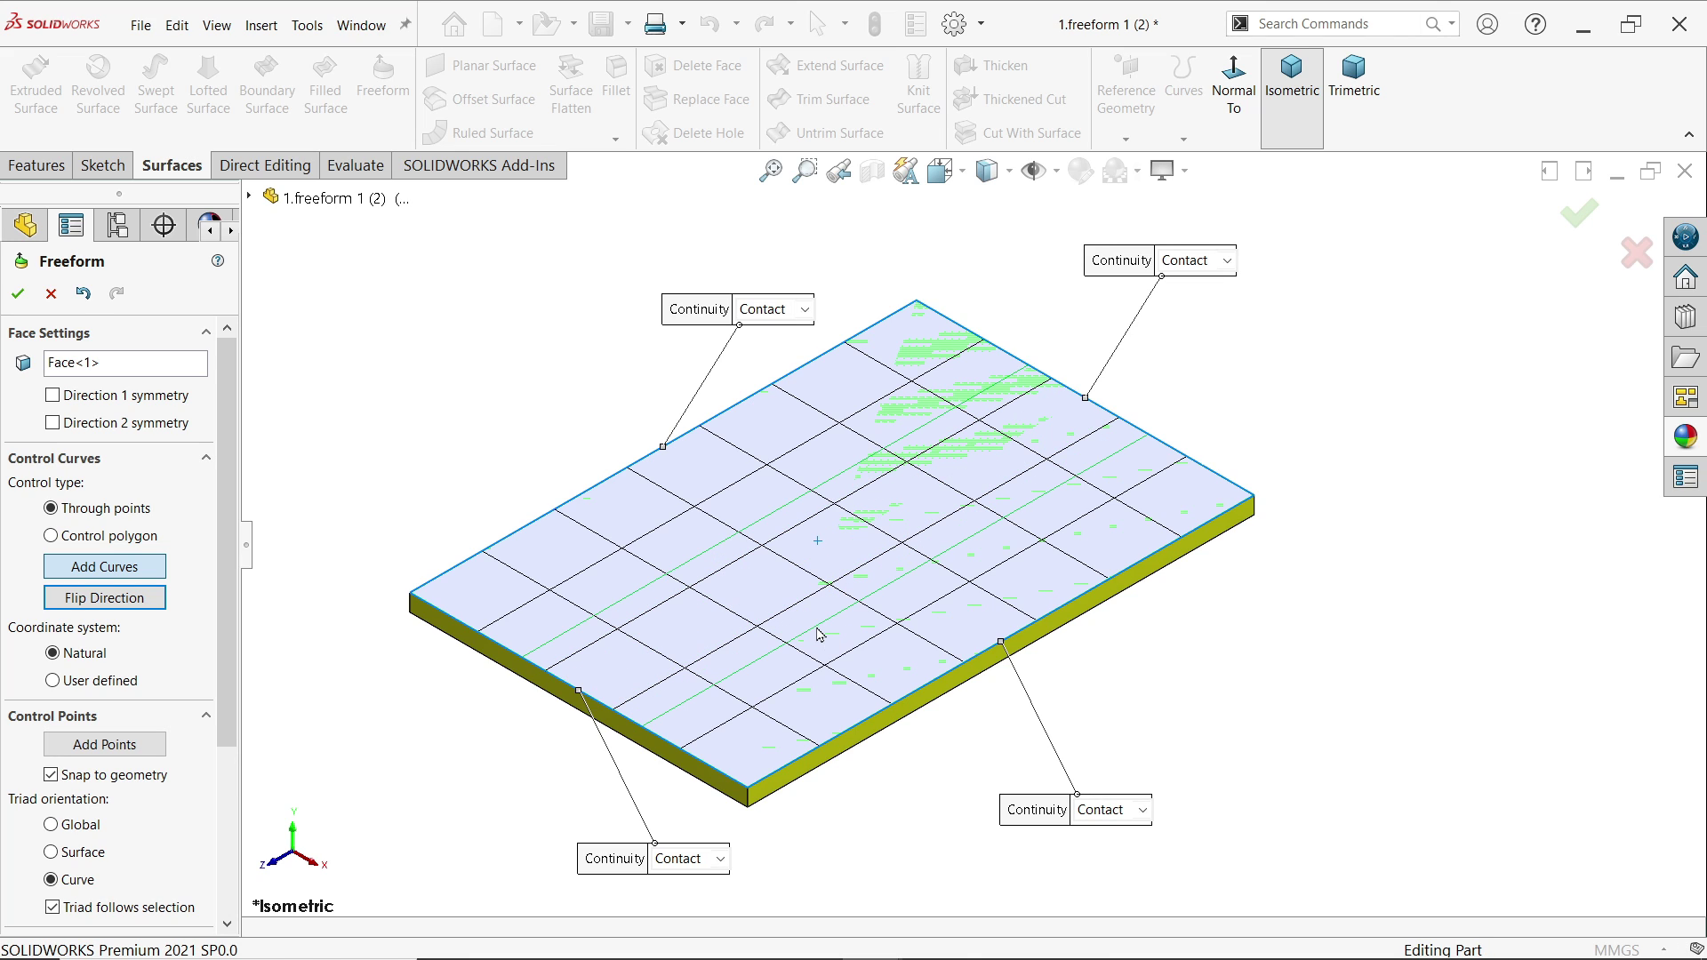
pyautogui.click(118, 753)
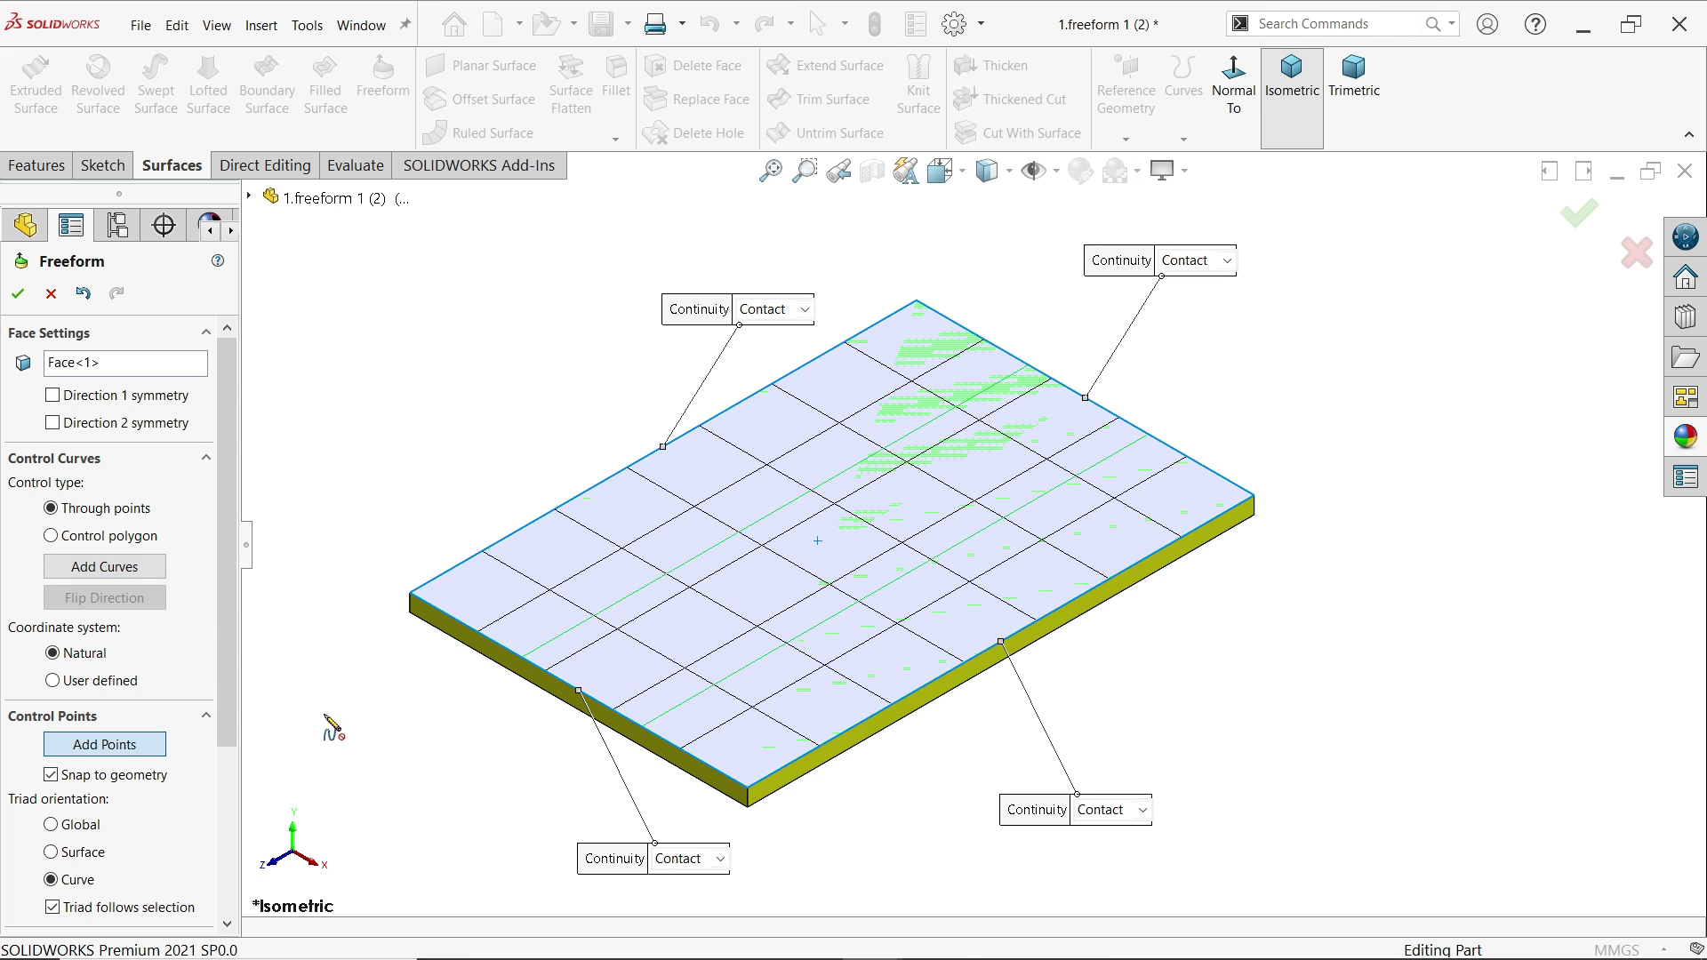
pyautogui.click(648, 587)
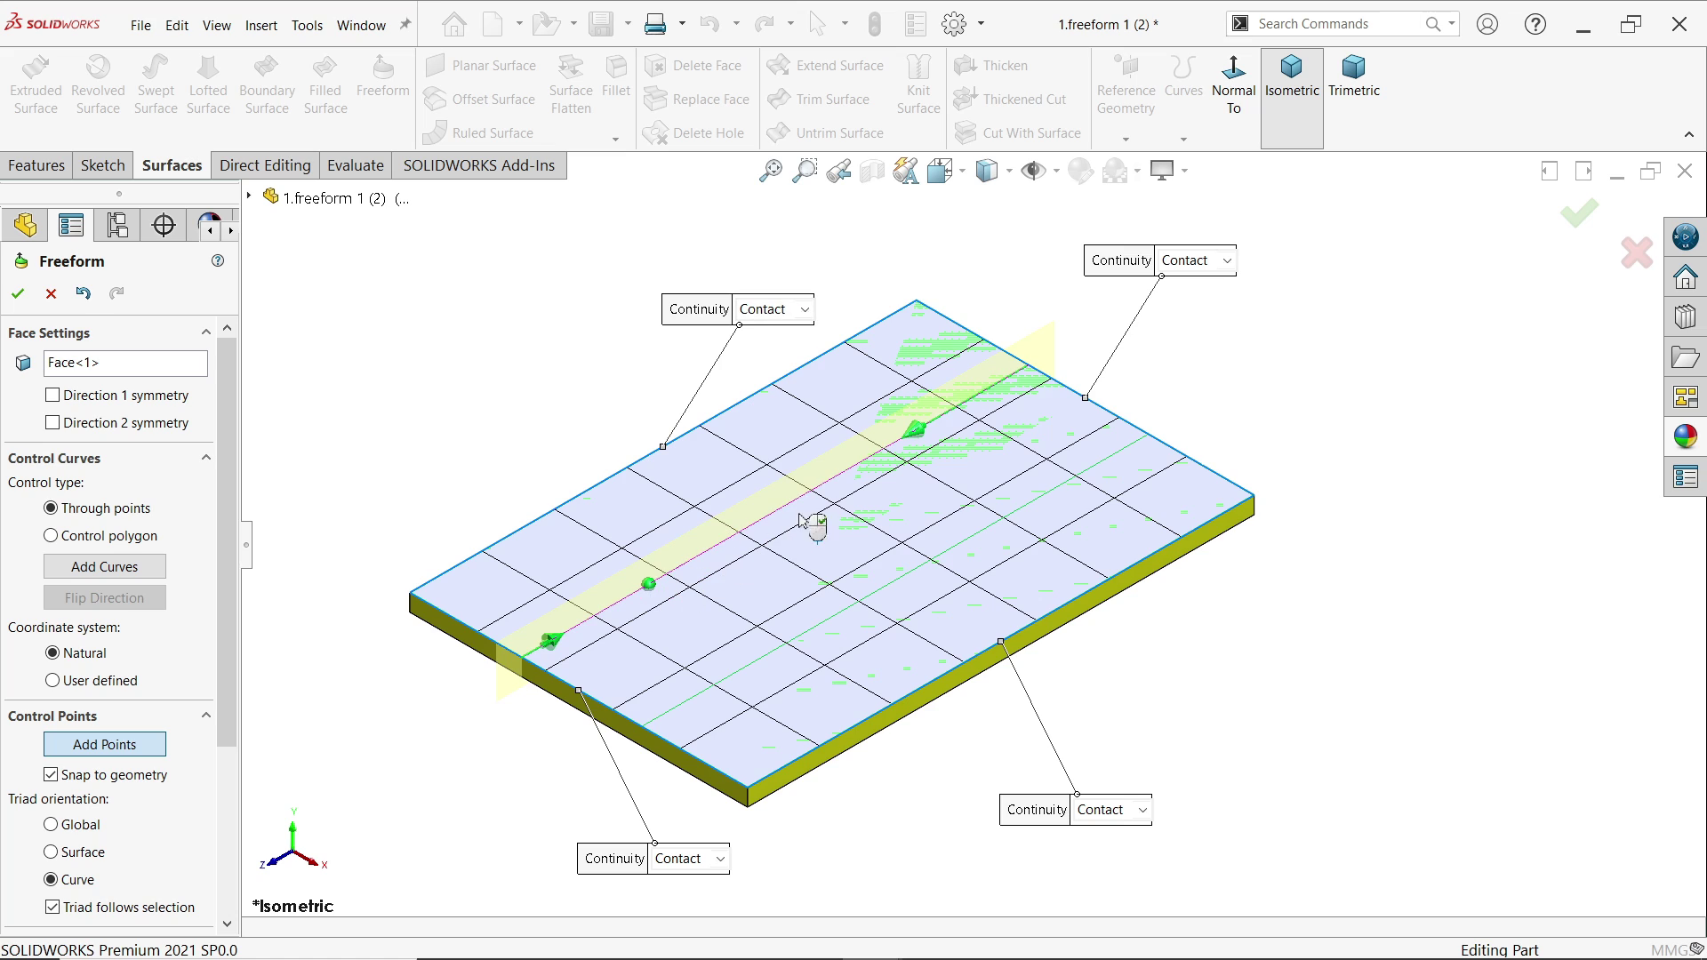
pyautogui.click(838, 483)
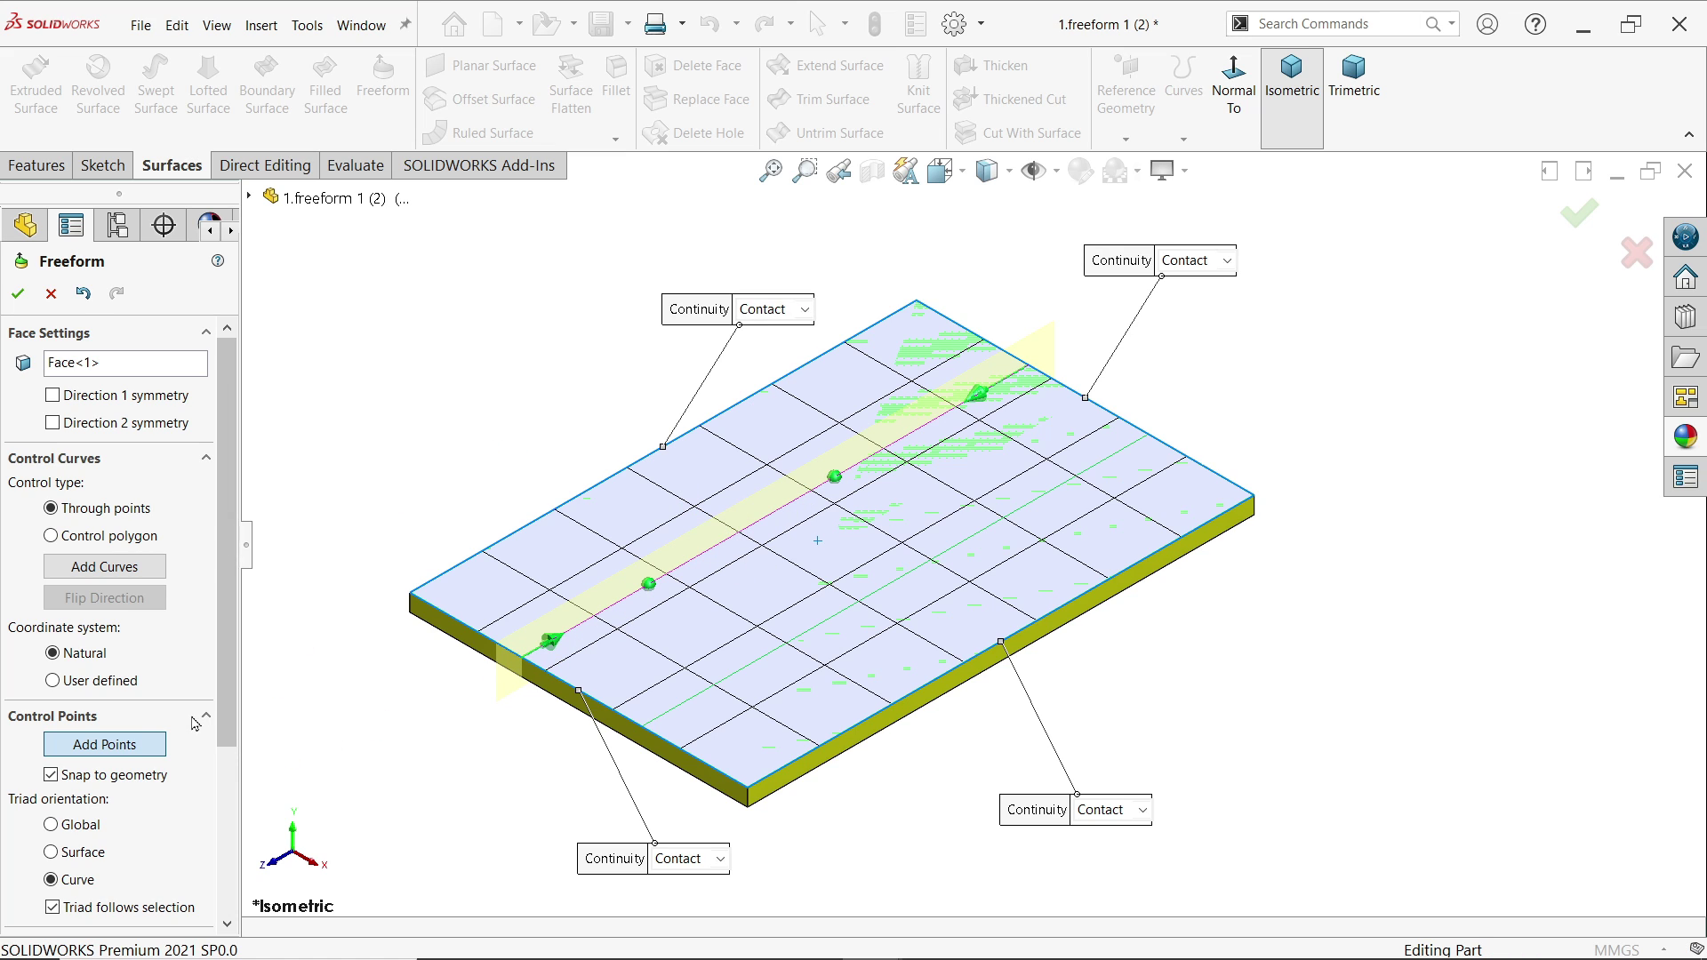
pyautogui.click(122, 749)
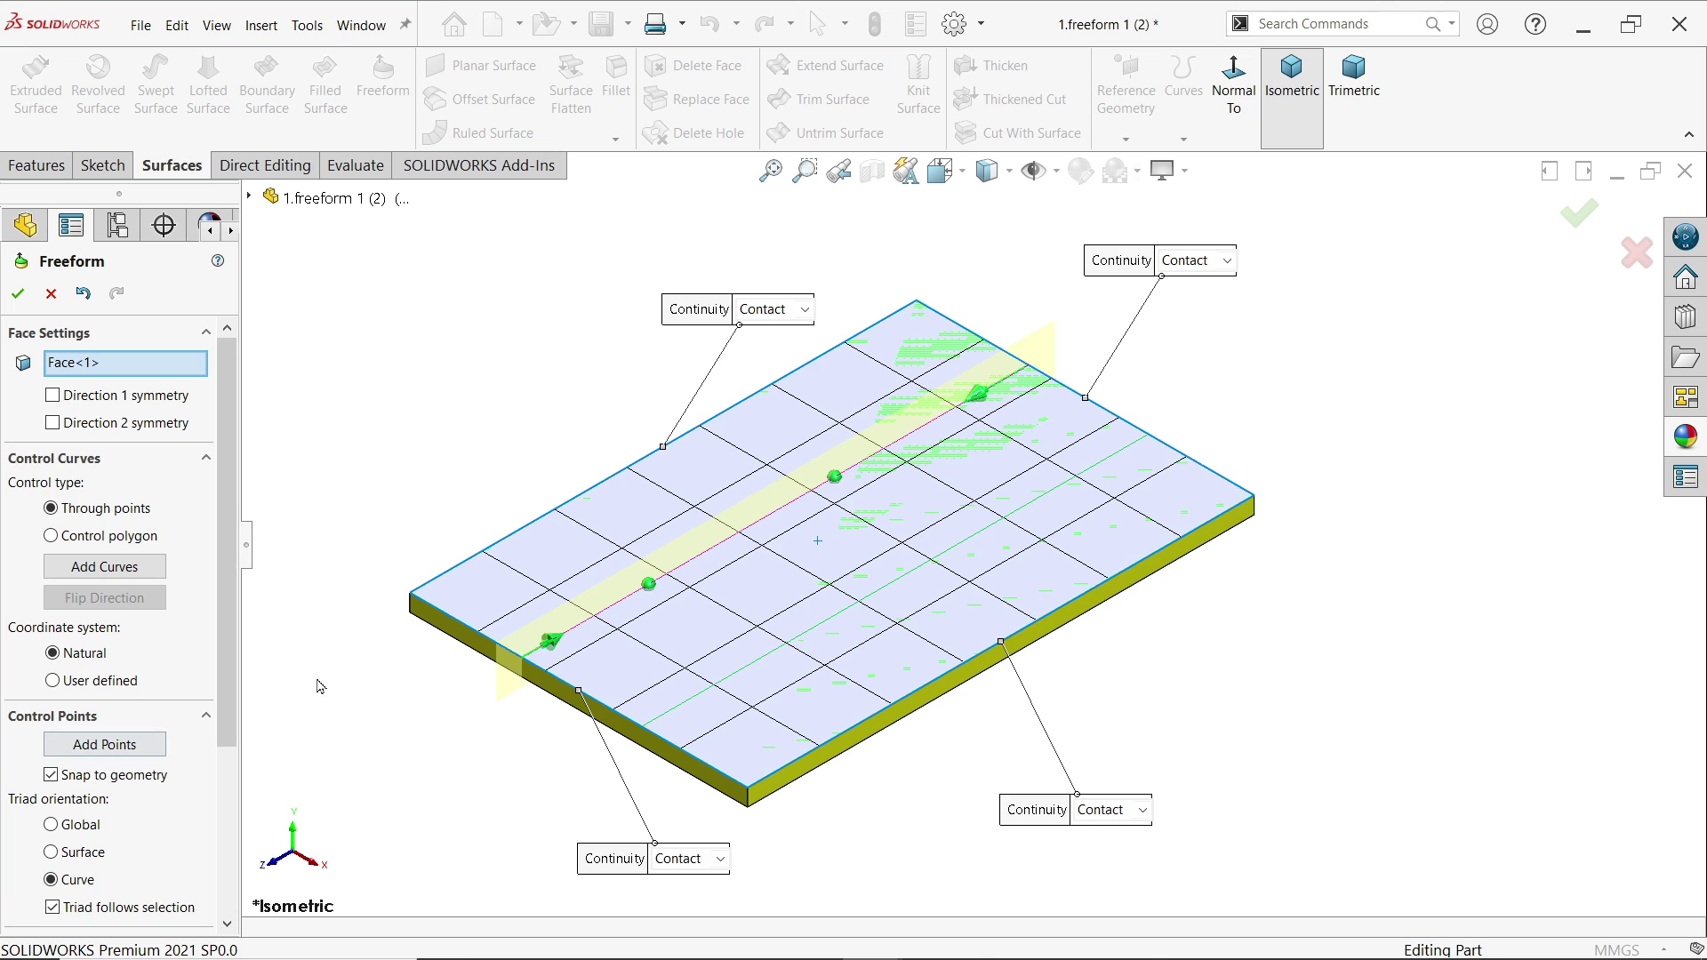
# Lift the curve's end, middle and lower control points to raise a diagonal ridge.
pyautogui.click(554, 648)
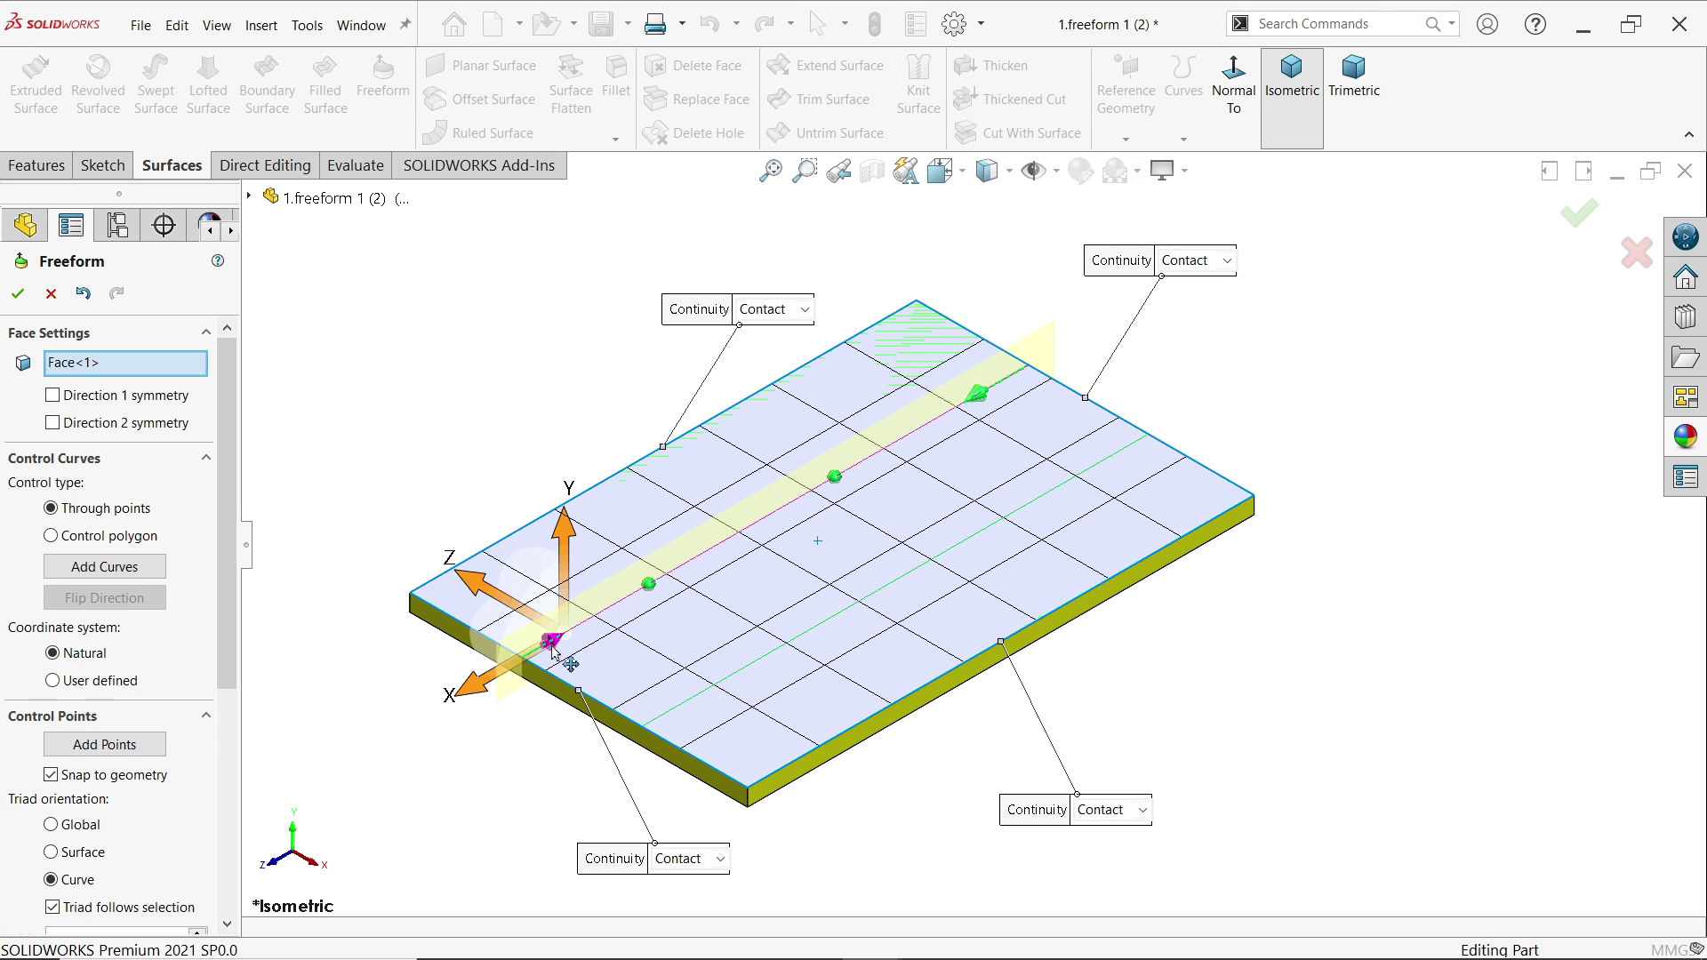
pyautogui.moveTo(566, 533); pyautogui.dragTo(566, 500)
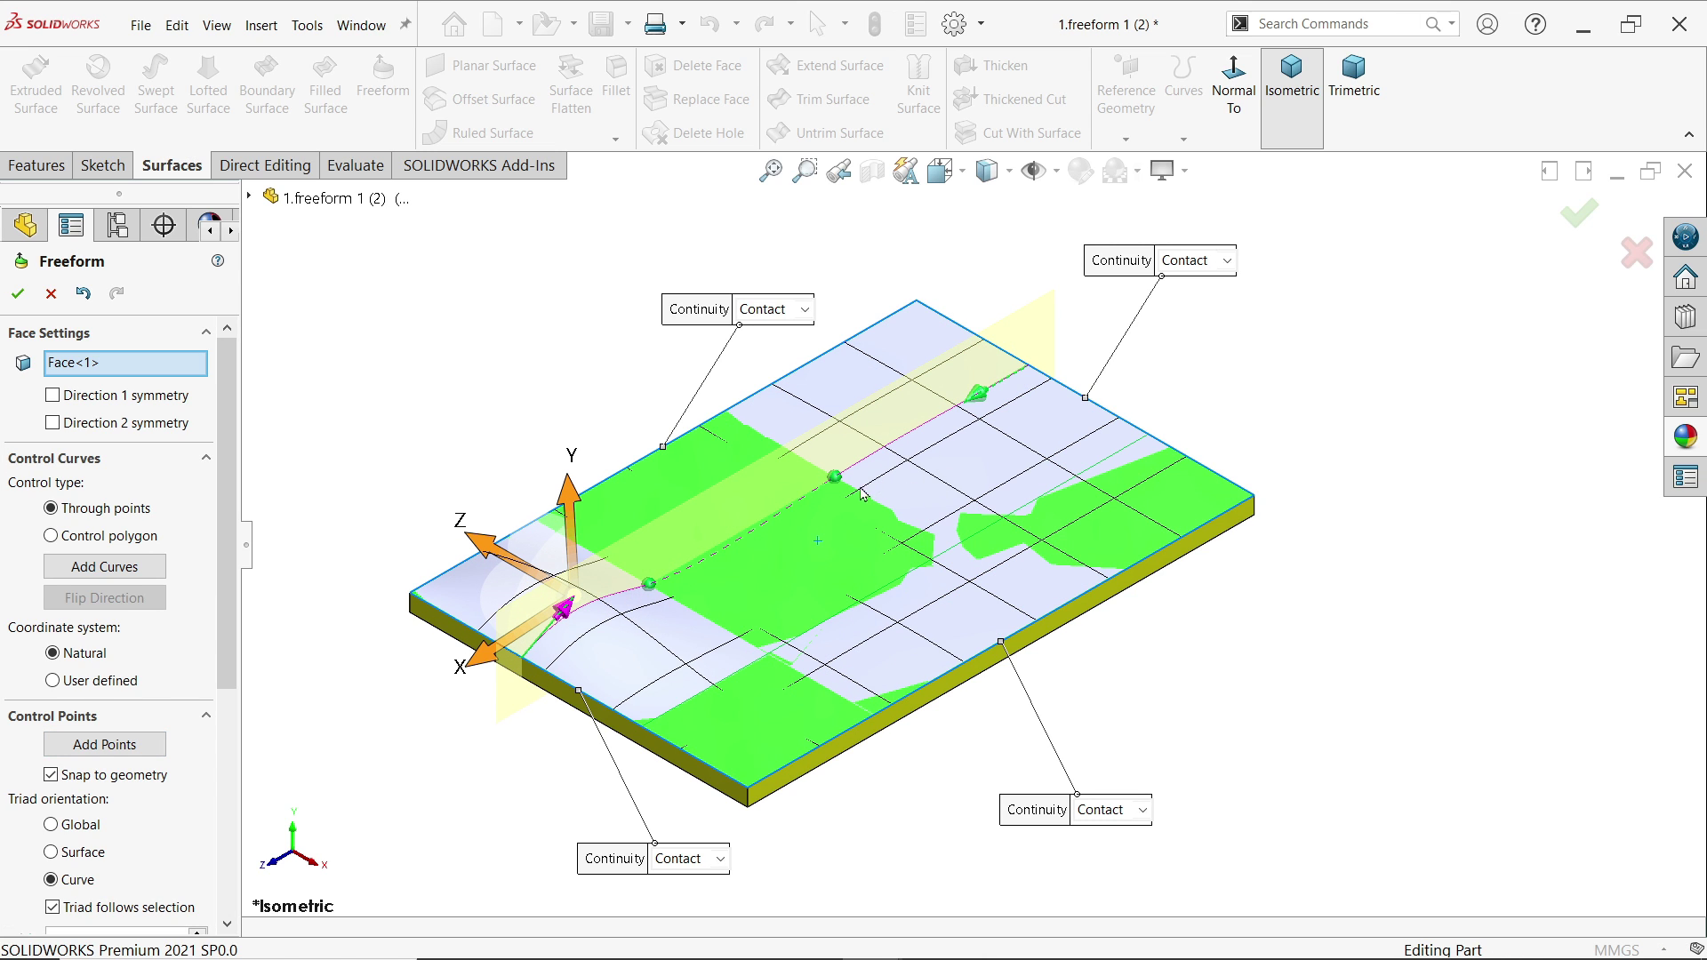
pyautogui.click(835, 477)
pyautogui.moveTo(834, 477); pyautogui.dragTo(855, 390)
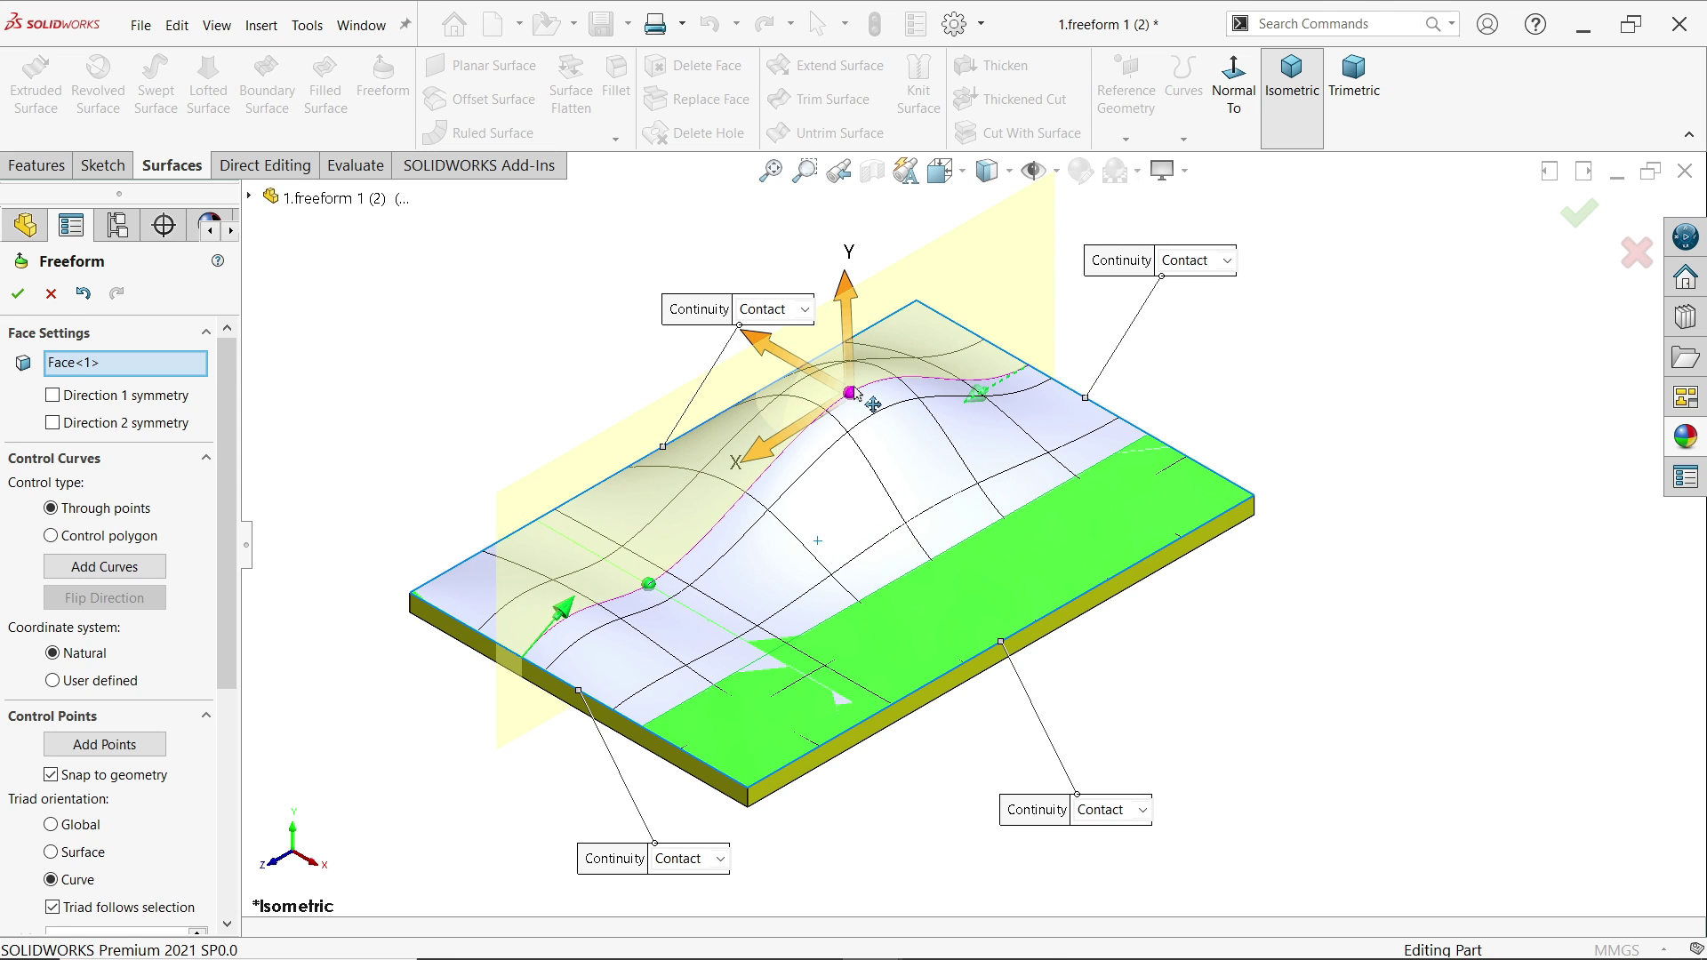
pyautogui.click(648, 584)
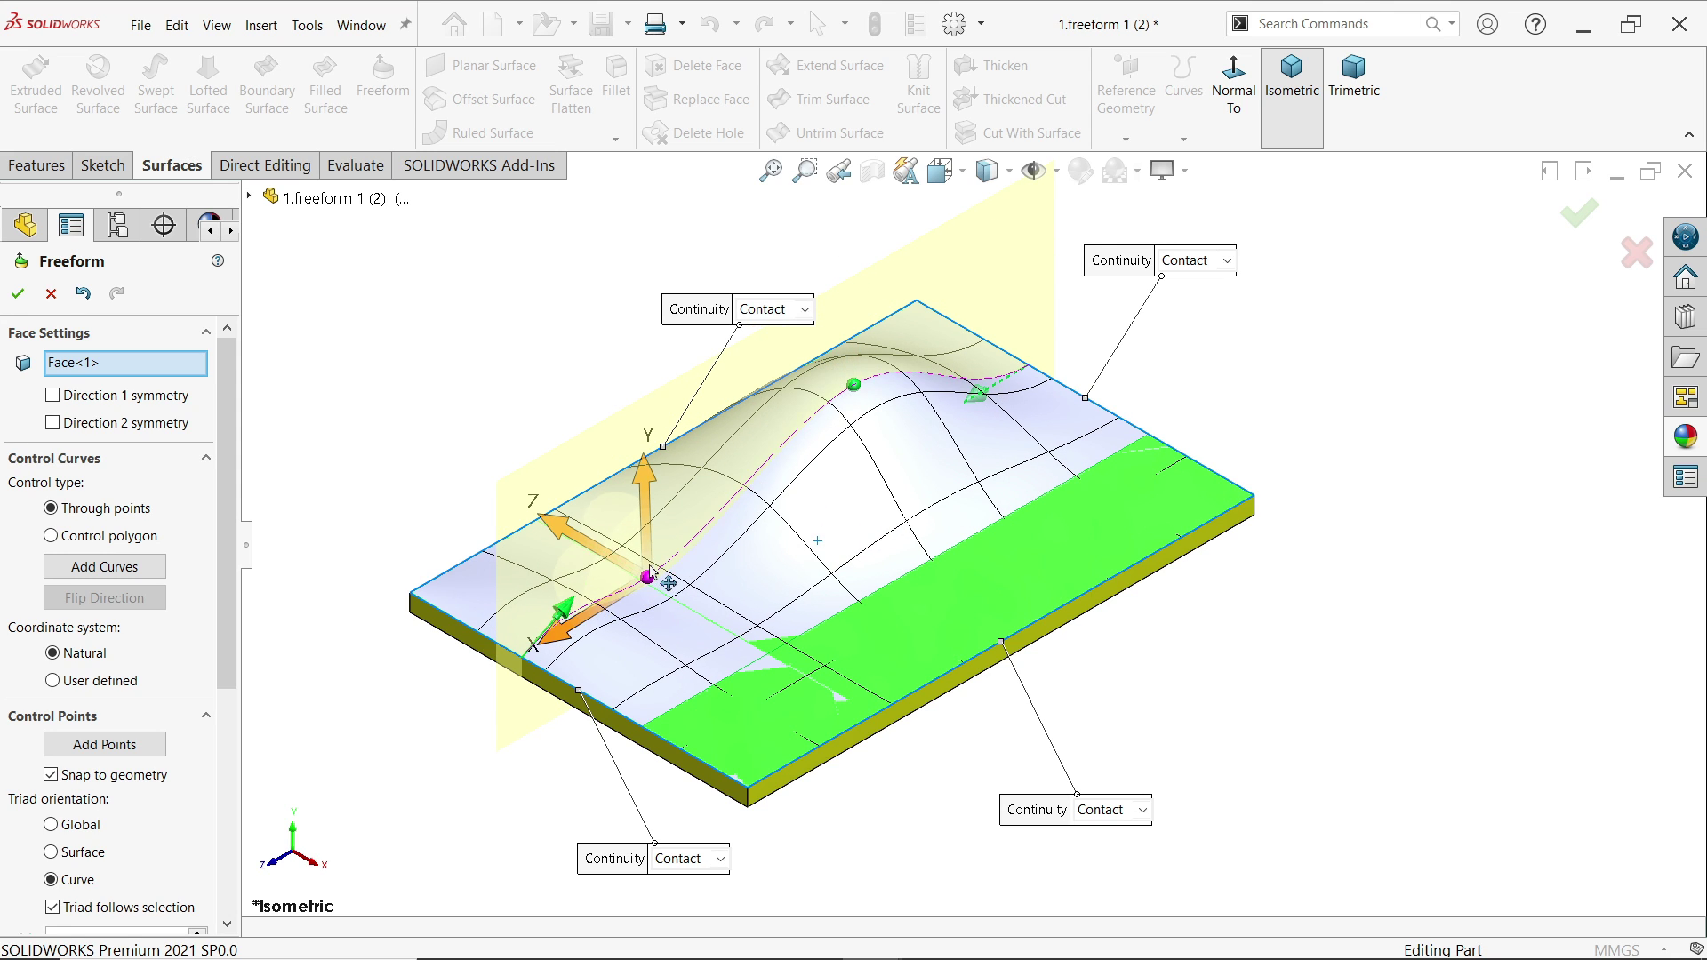
pyautogui.moveTo(648, 585); pyautogui.dragTo(672, 503)
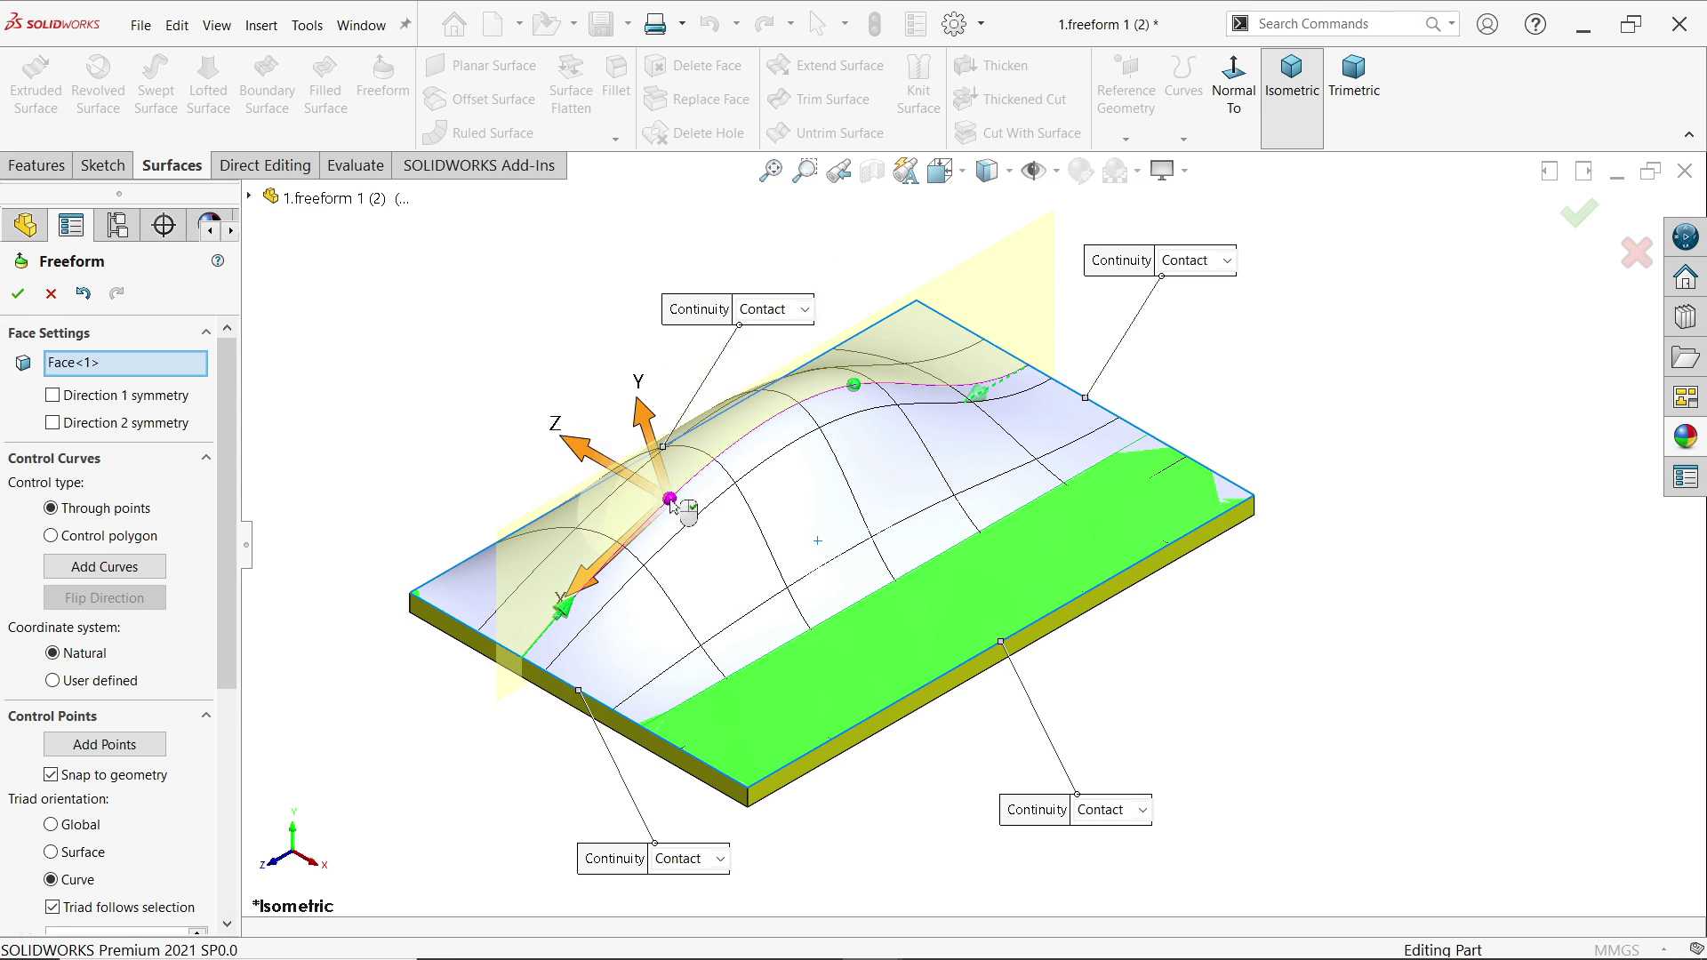
# Accept the freeform feature, then reopen Freeform1 with Edit Feature.
pyautogui.click(18, 293)
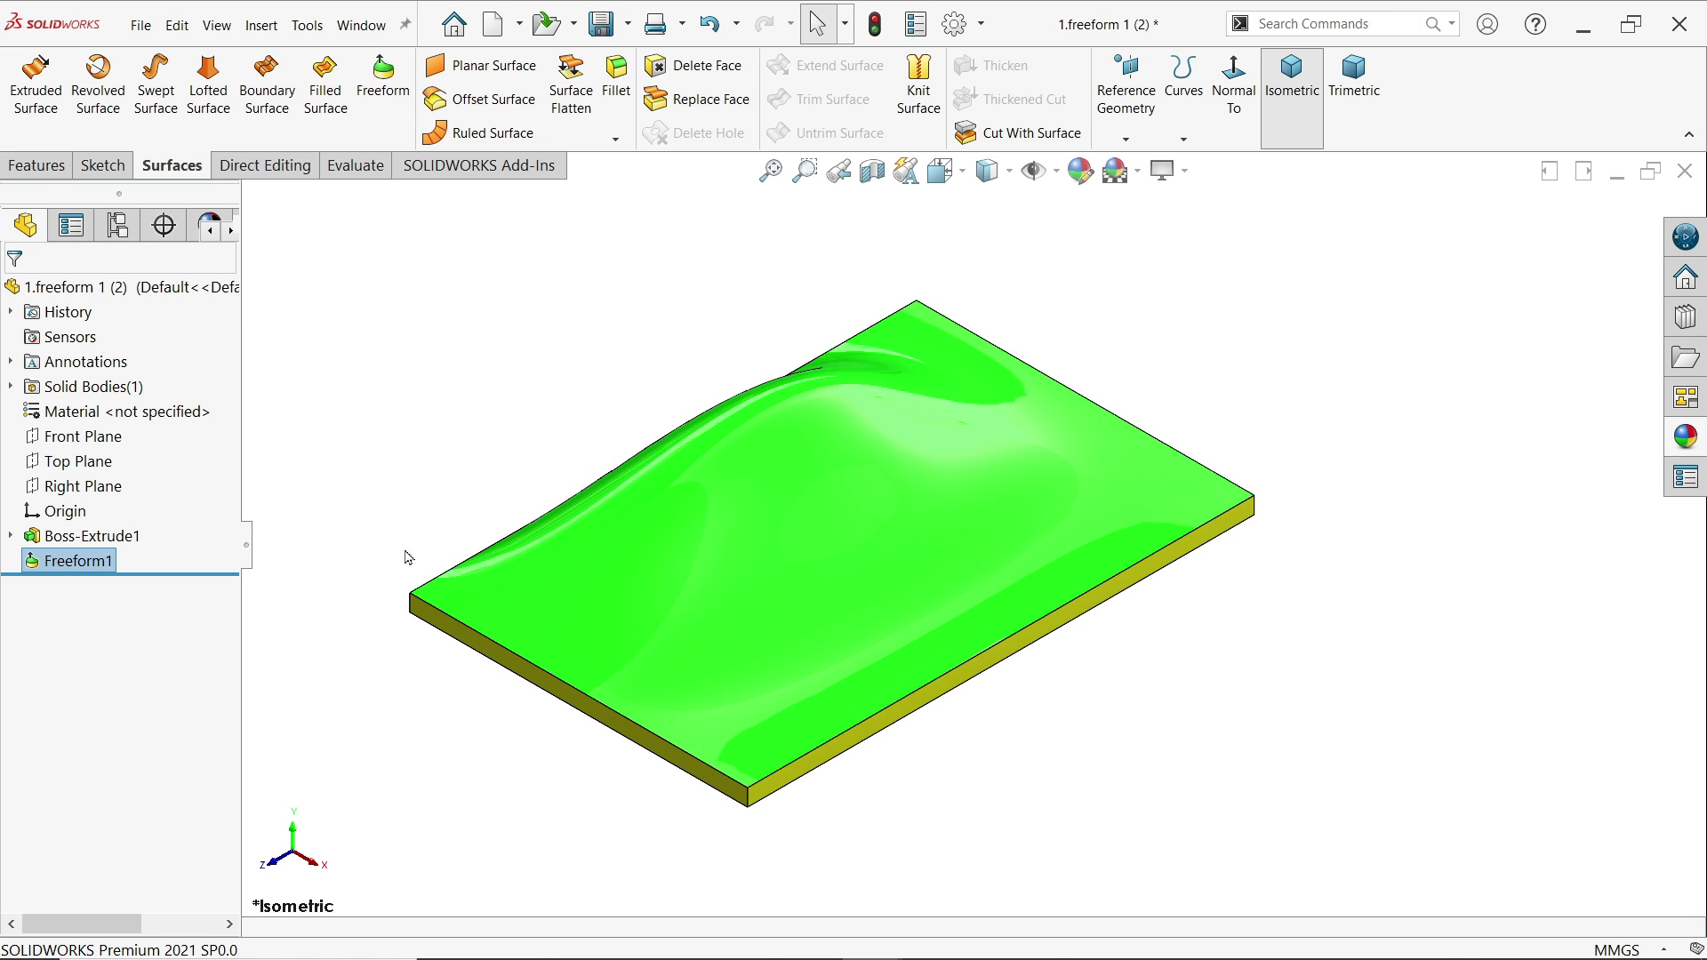
pyautogui.moveTo(431, 560)
pyautogui.mouseDown(button='middle')
pyautogui.moveTo(485, 387)
pyautogui.moveTo(648, 542)
pyautogui.moveTo(608, 542)
pyautogui.mouseUp(button='middle')
pyautogui.rightClick(93, 562)
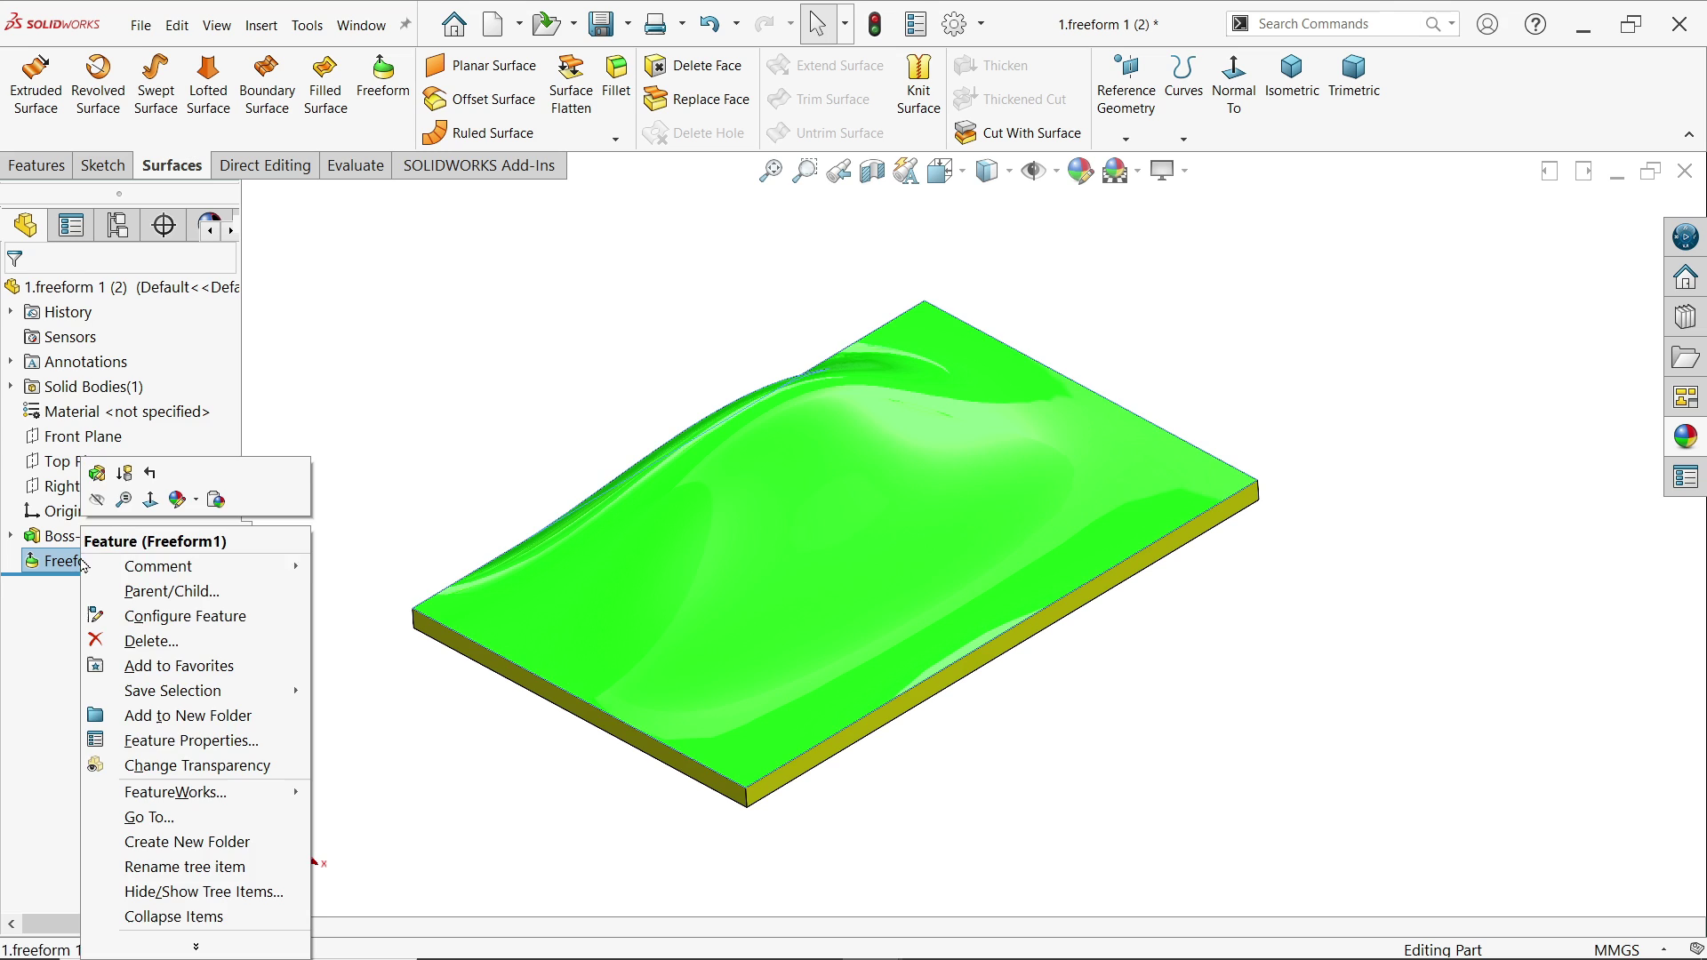
pyautogui.click(93, 469)
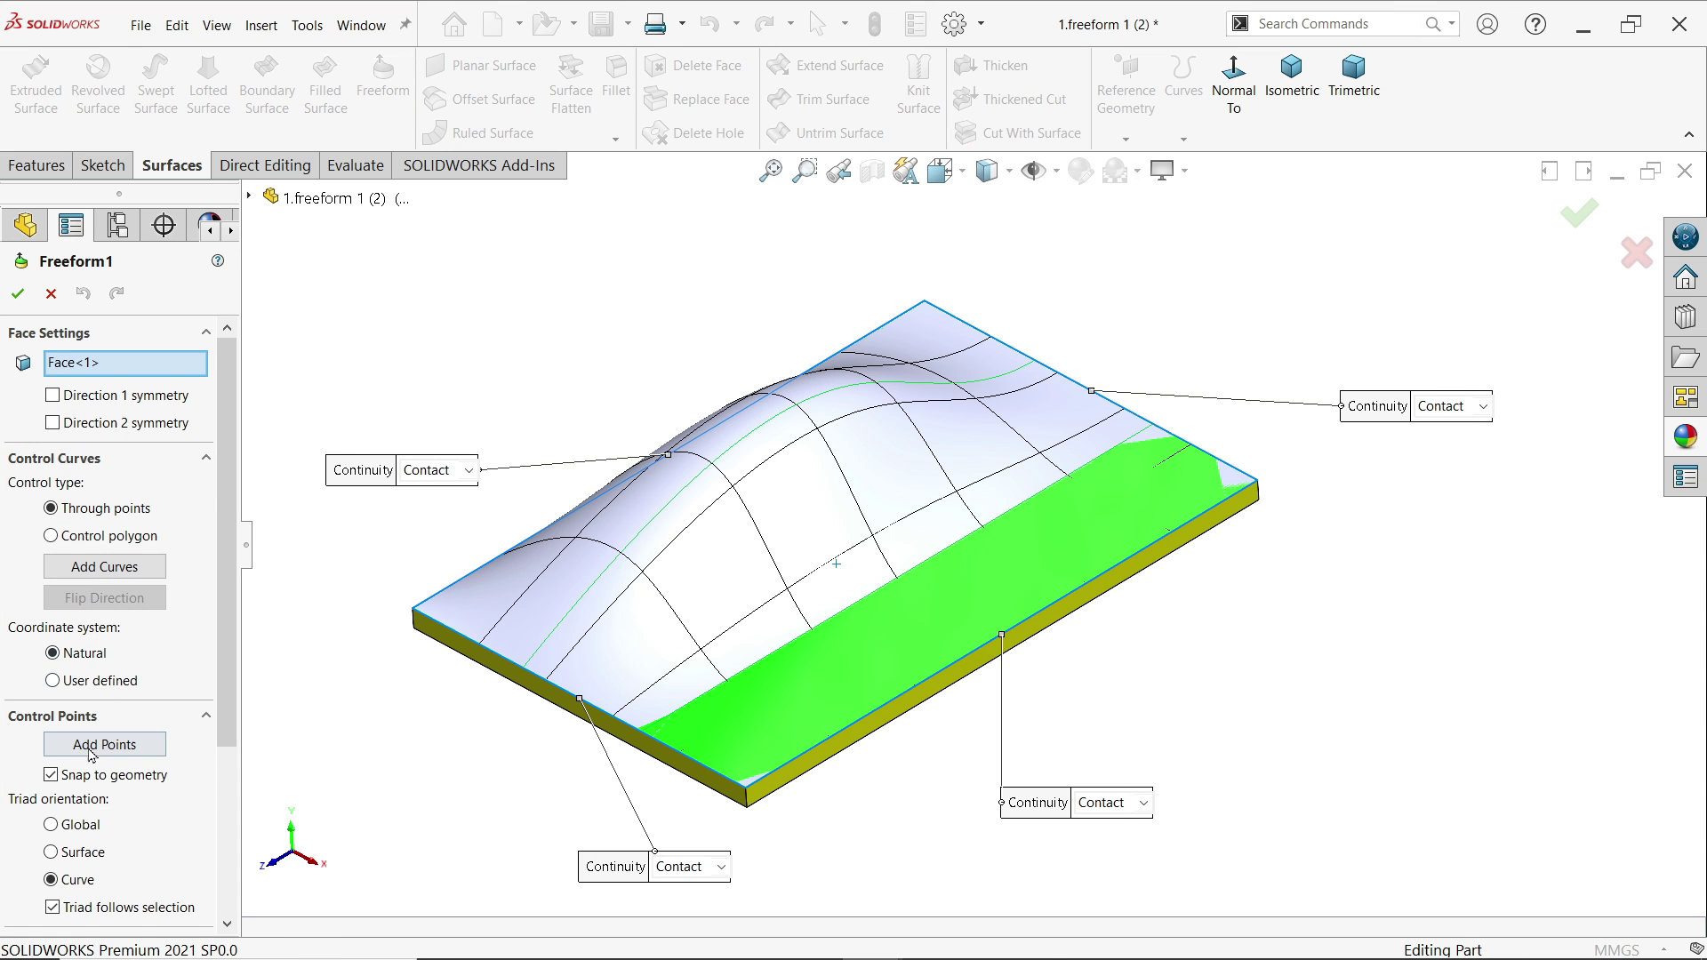
# Delete the existing and newly placed control curves so the top face is flat again.
pyautogui.click(652, 530)
pyautogui.press('Delete')
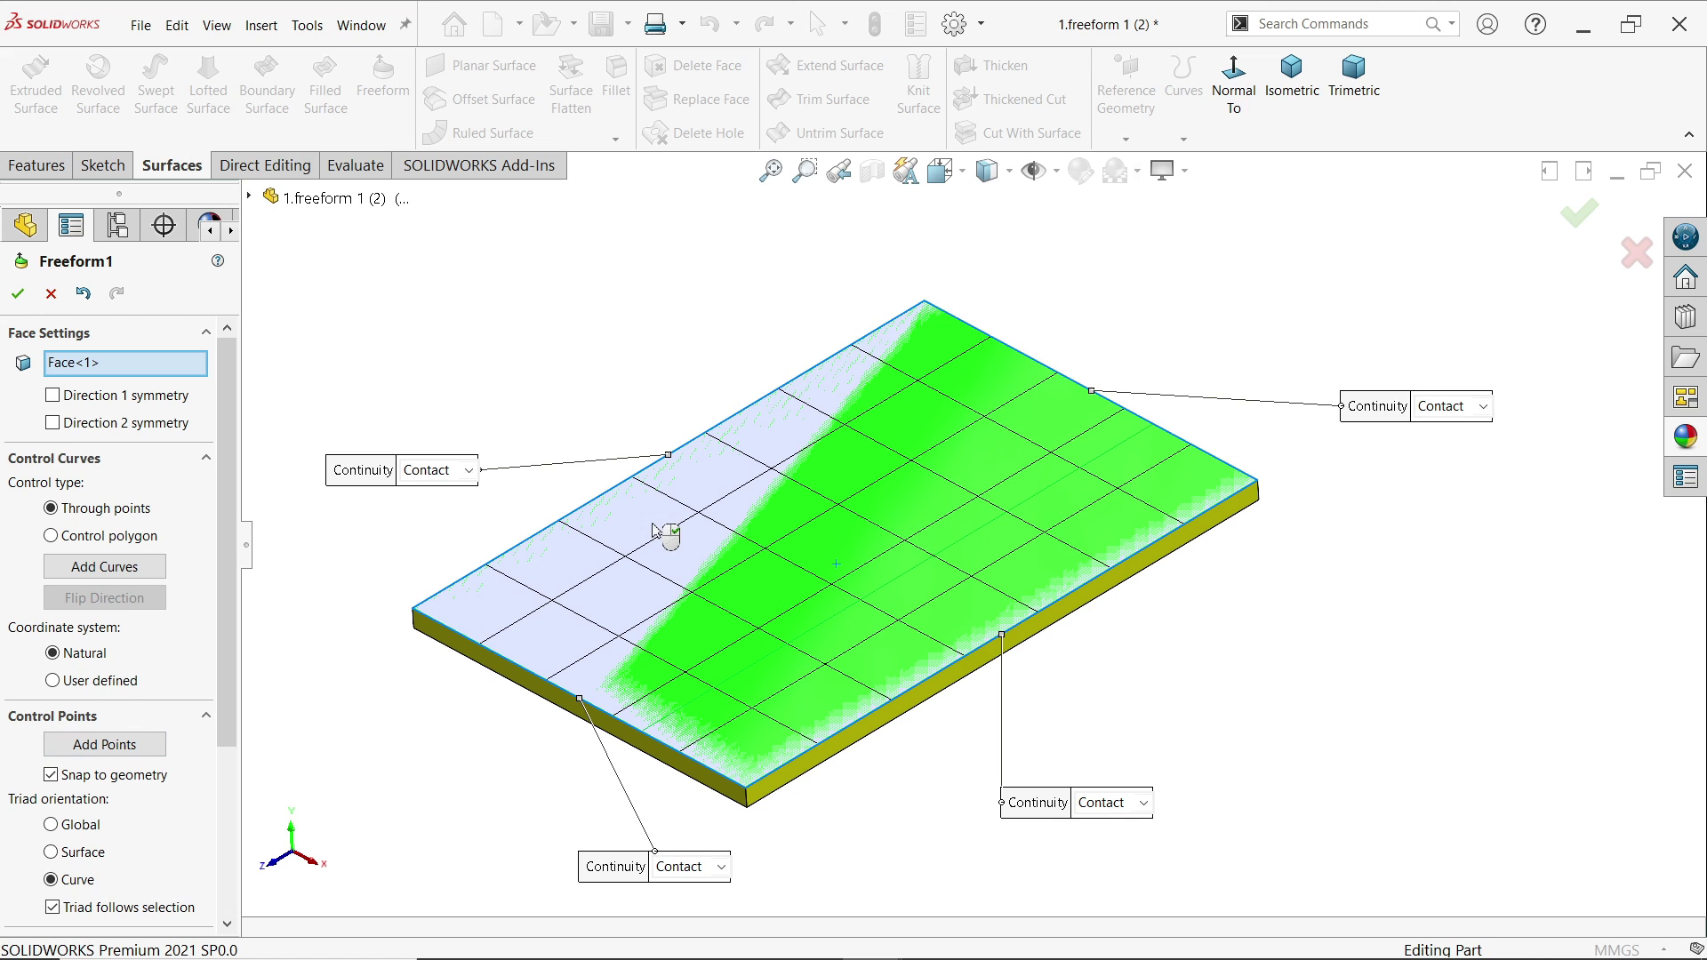
pyautogui.click(784, 656)
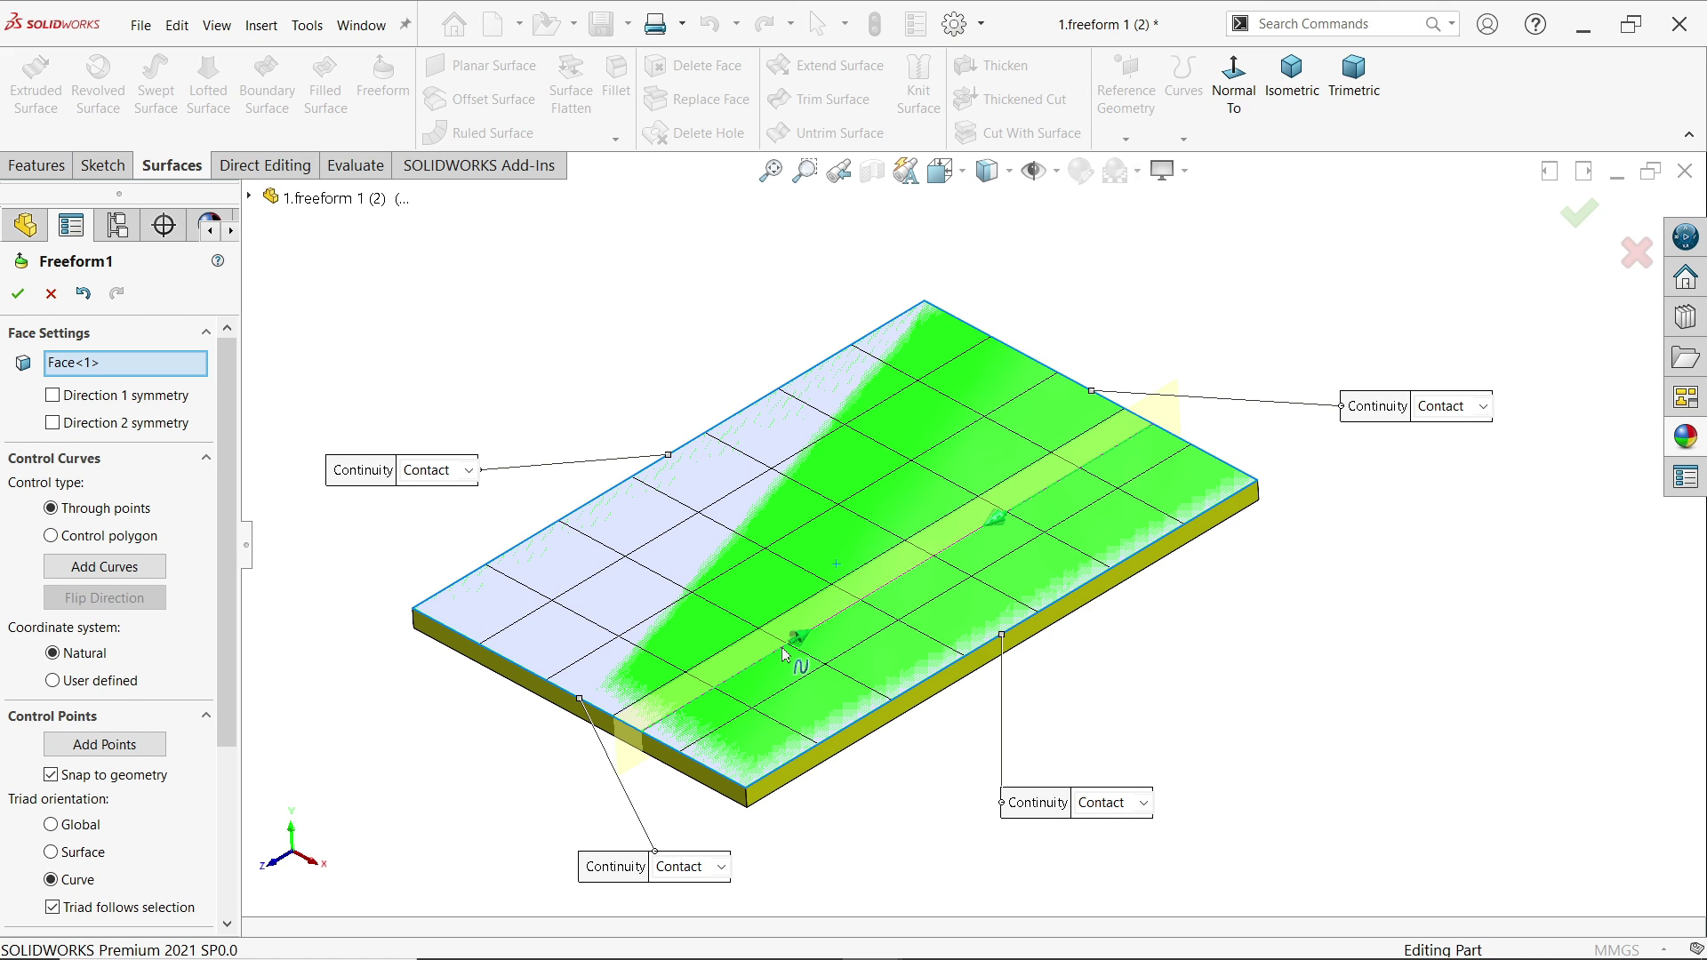
pyautogui.press('Delete')
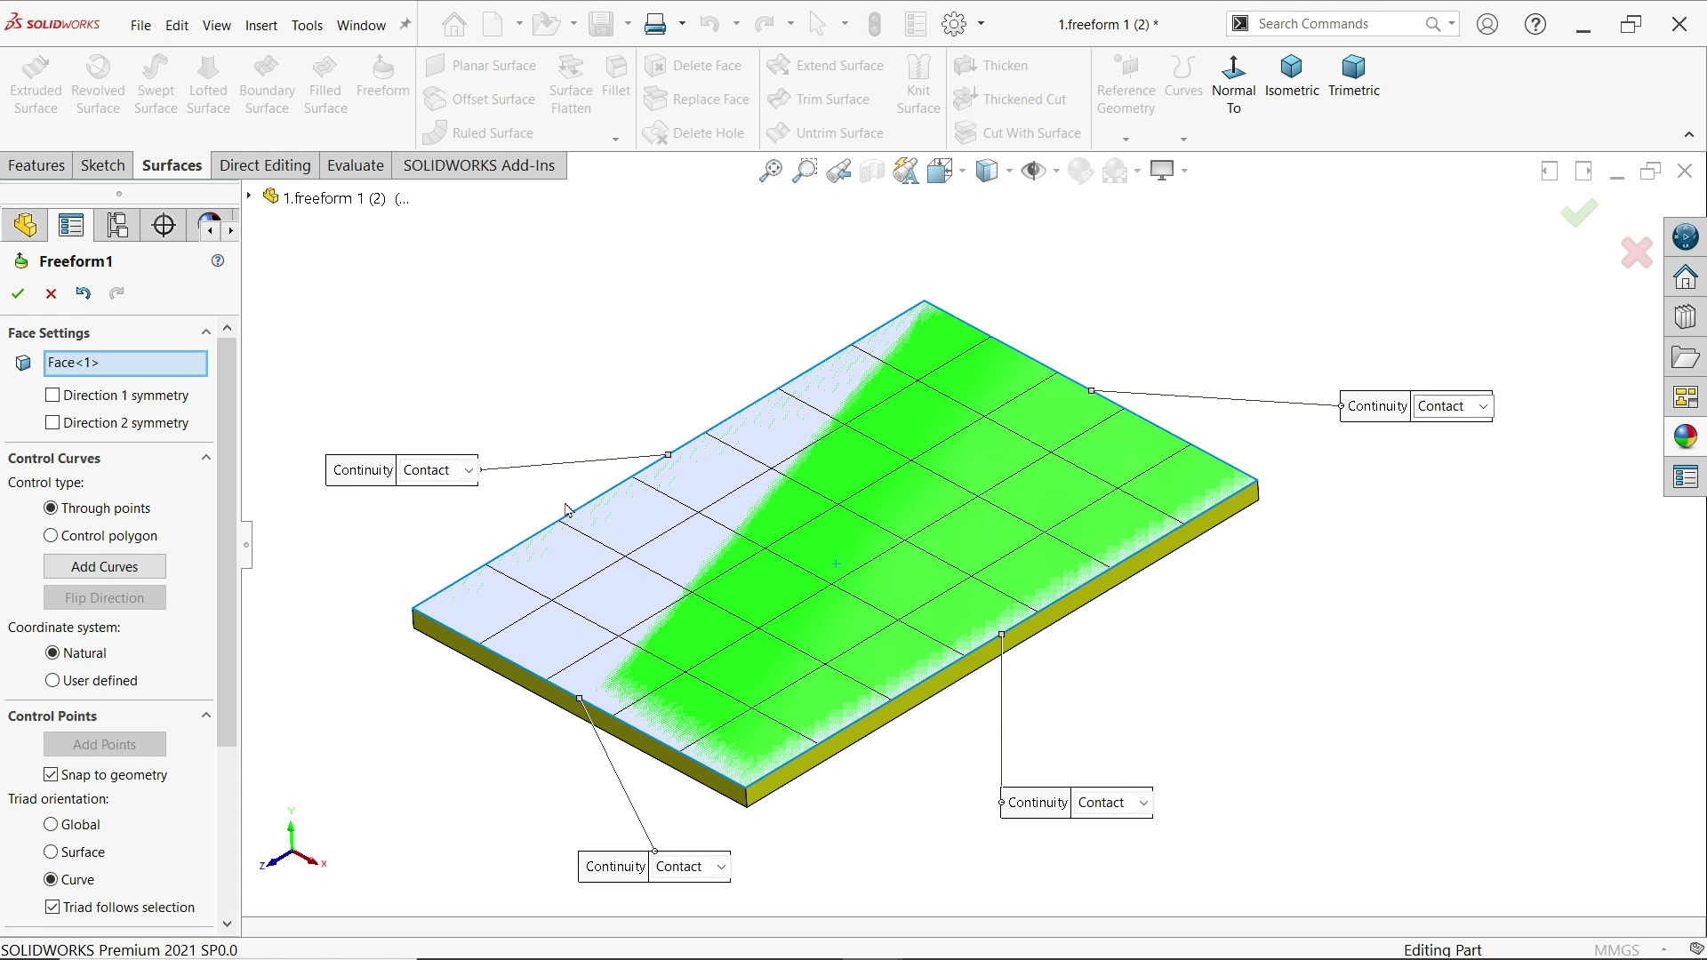
pyautogui.moveTo(771, 505); pyautogui.dragTo(845, 576, button='middle')
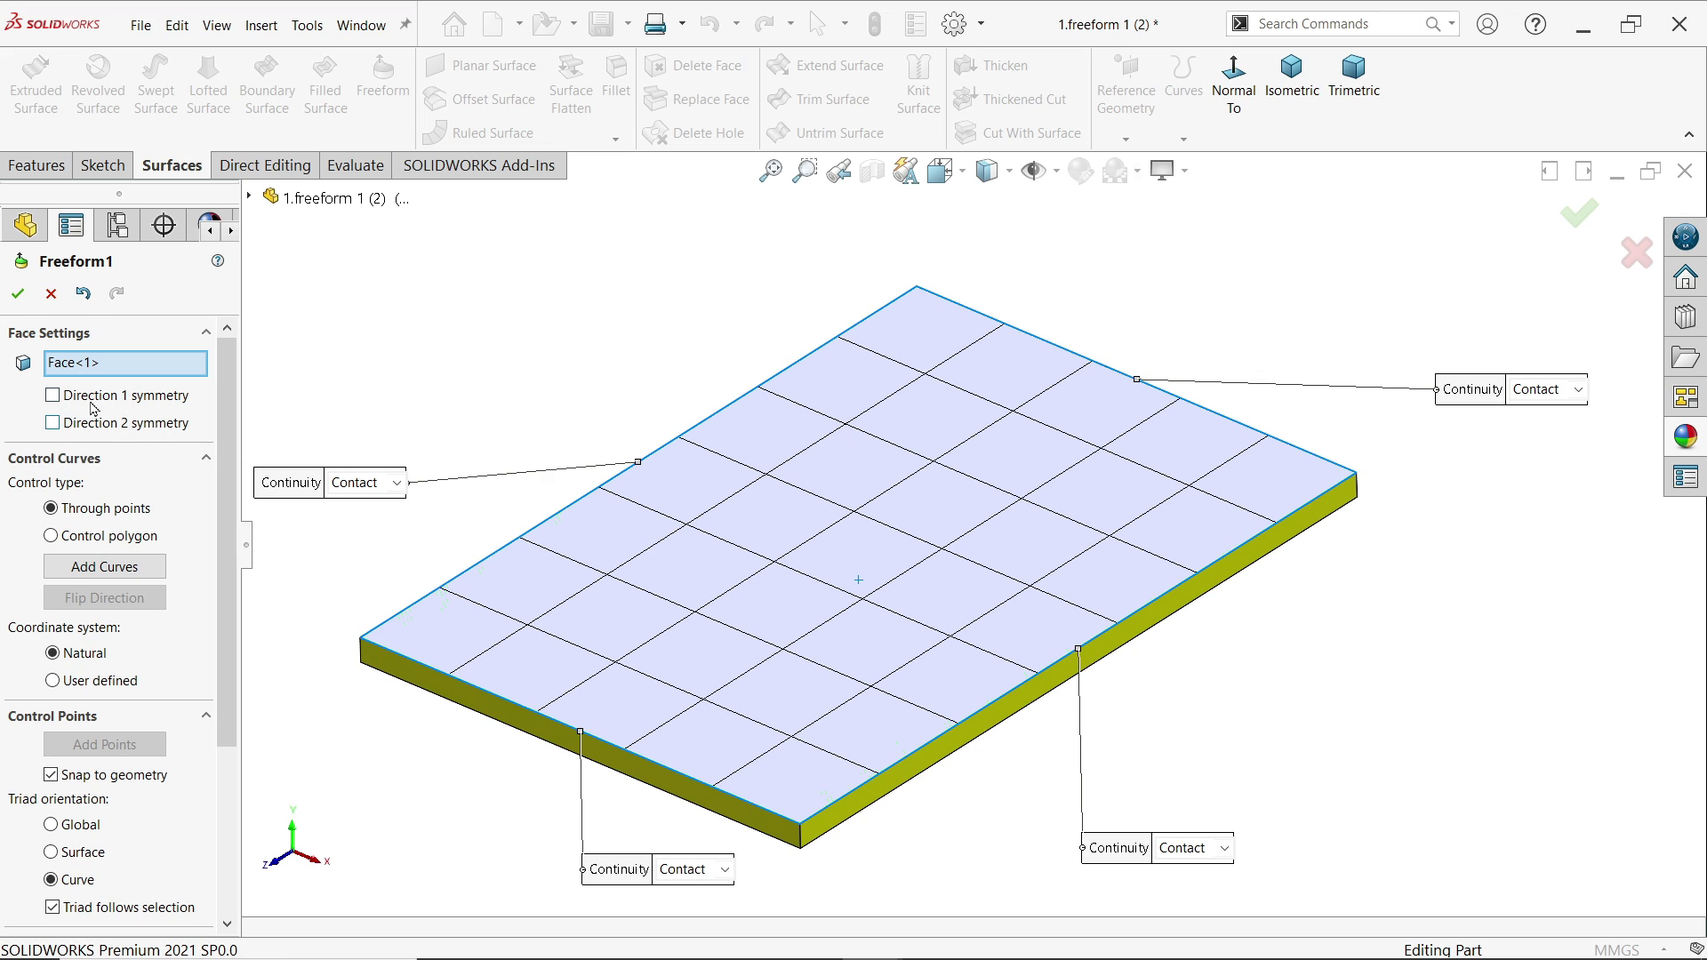
# Enable Direction 1 symmetry and place a symmetric pair of control curves across the plate.
pyautogui.click(53, 395)
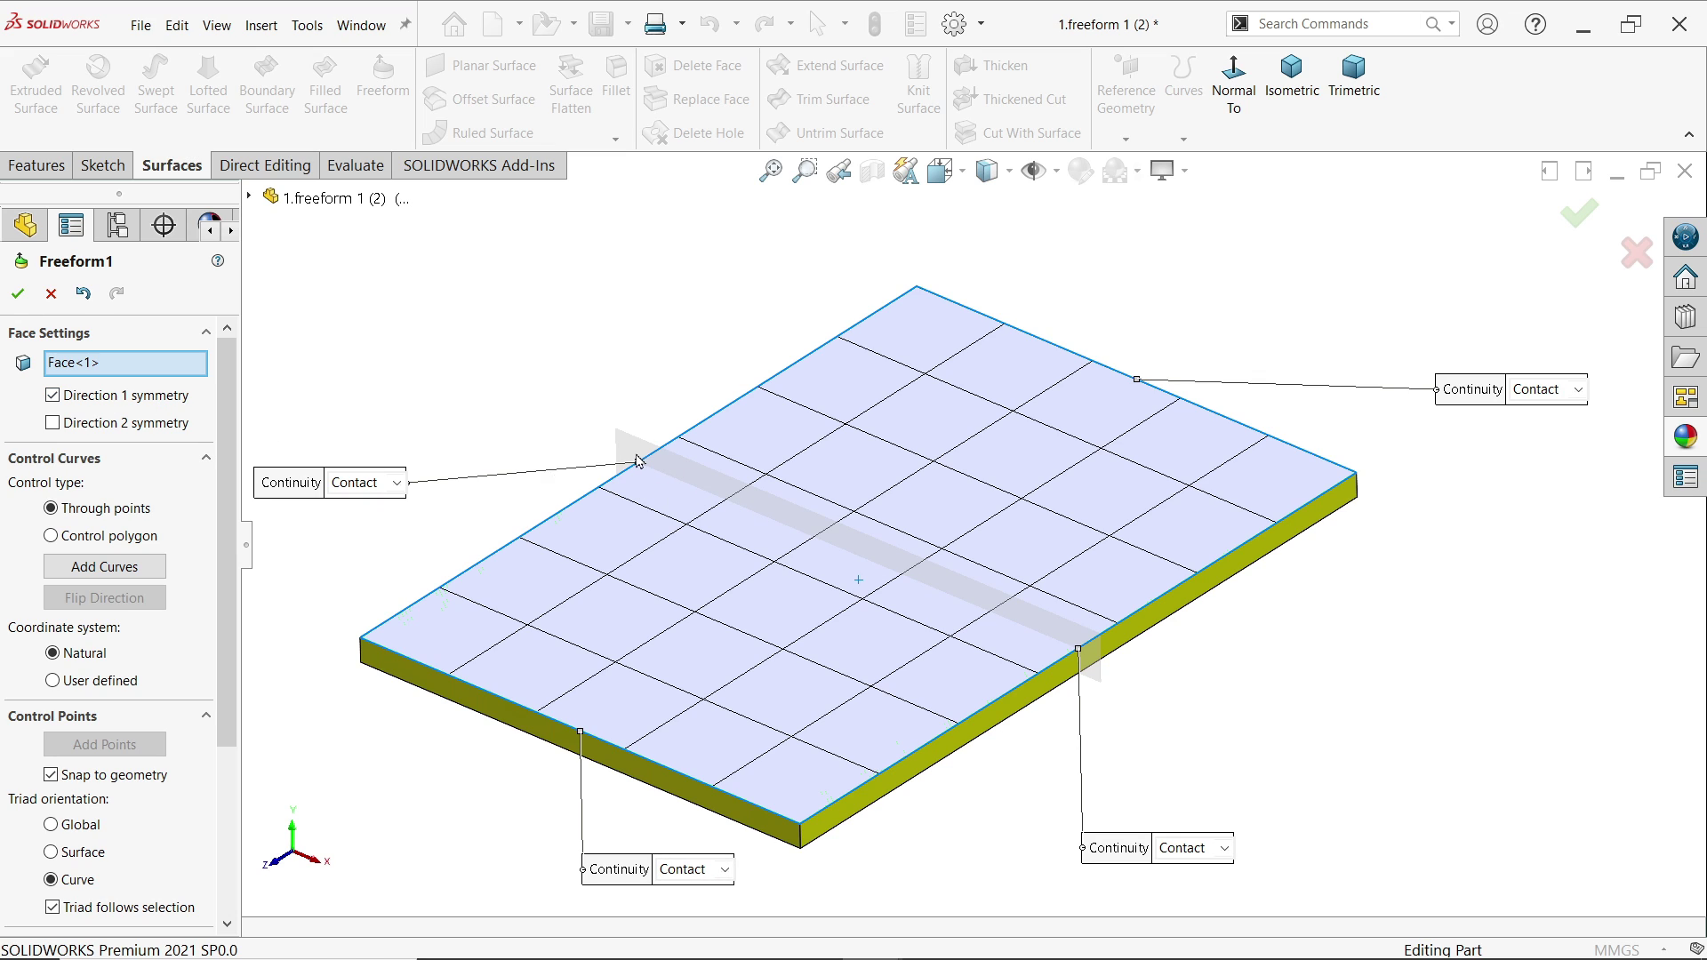
pyautogui.click(103, 566)
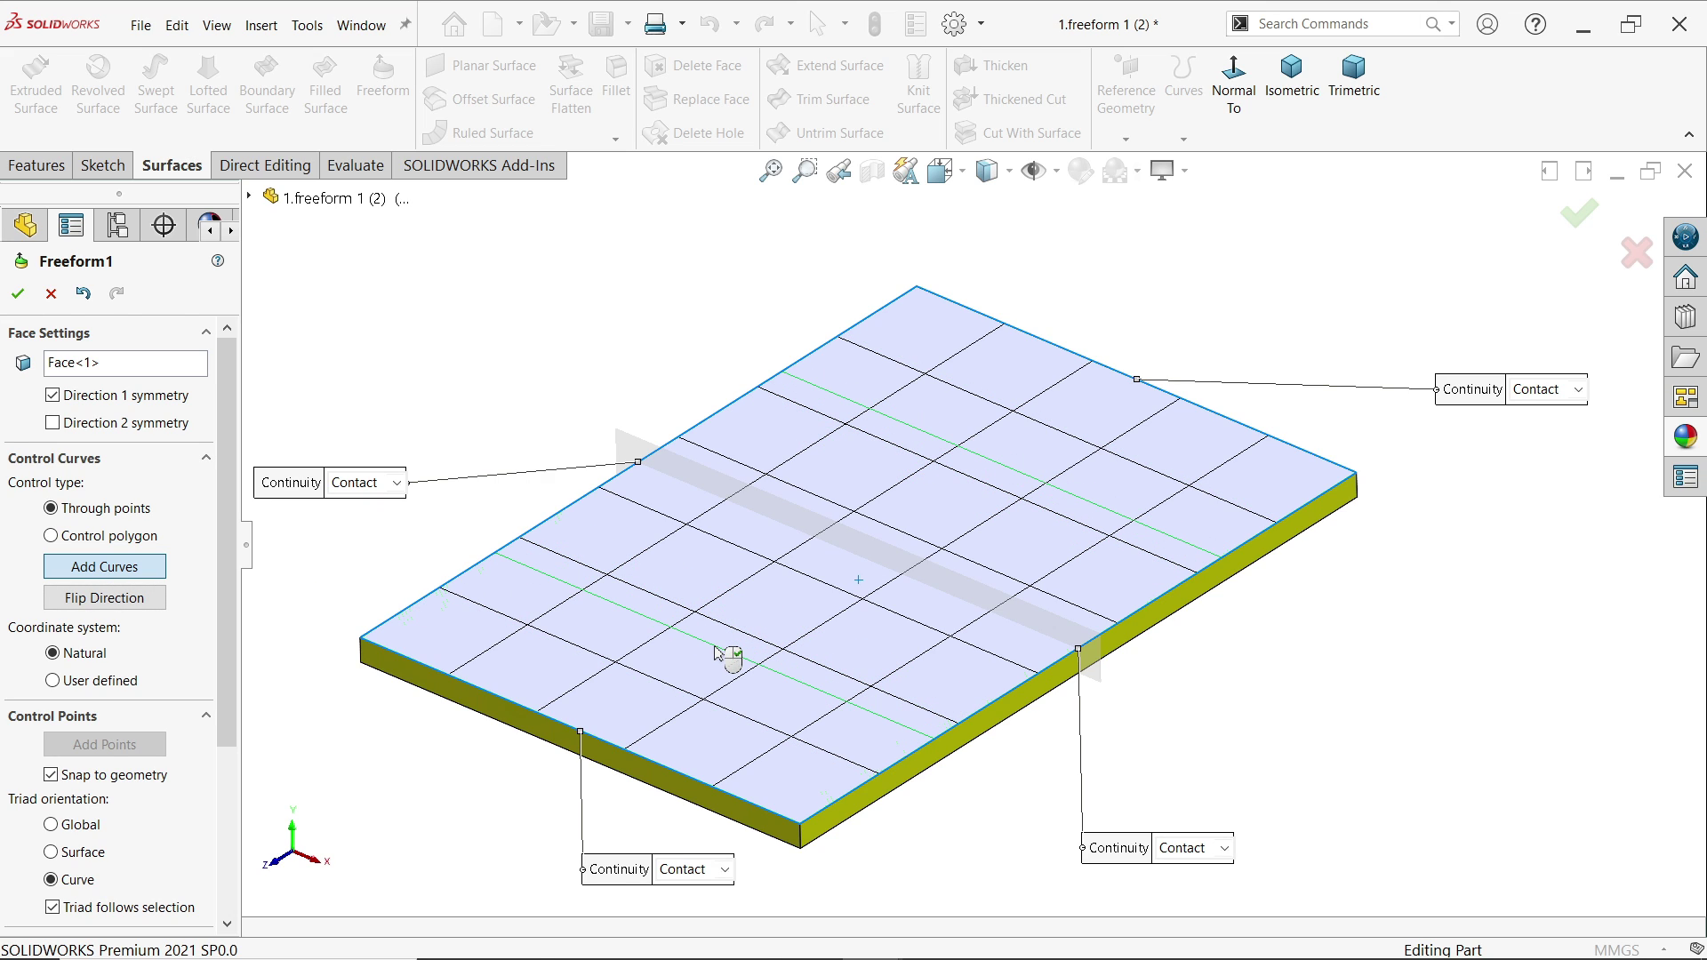
pyautogui.click(727, 654)
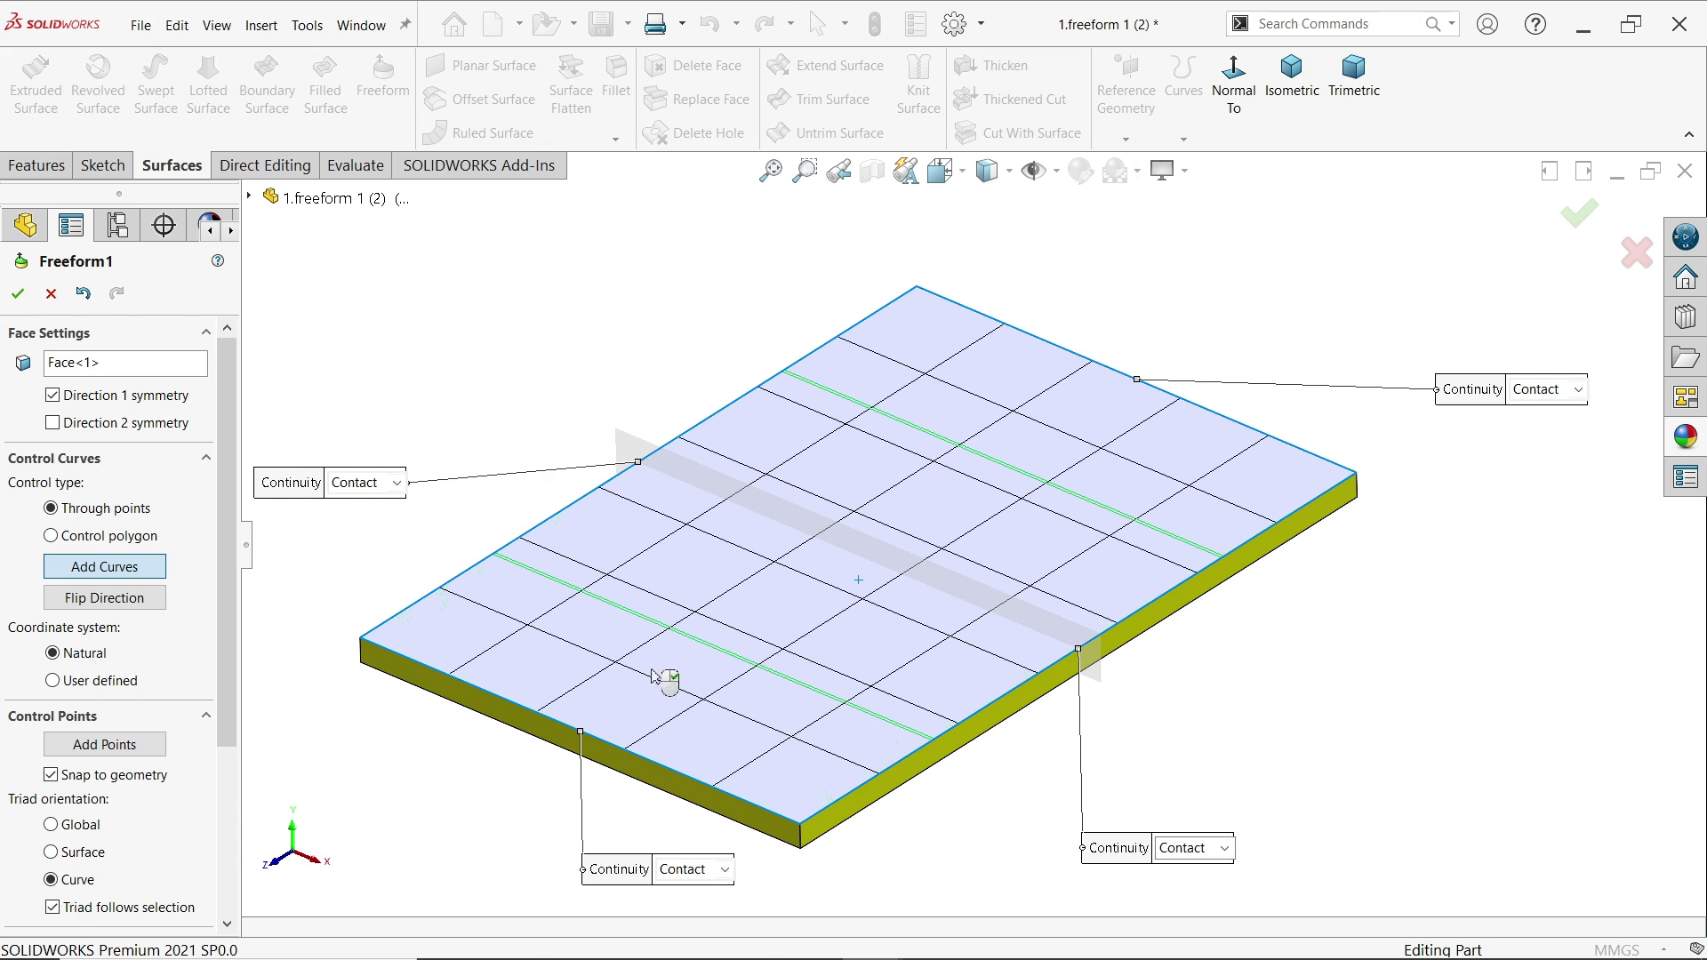
pyautogui.press('Escape')
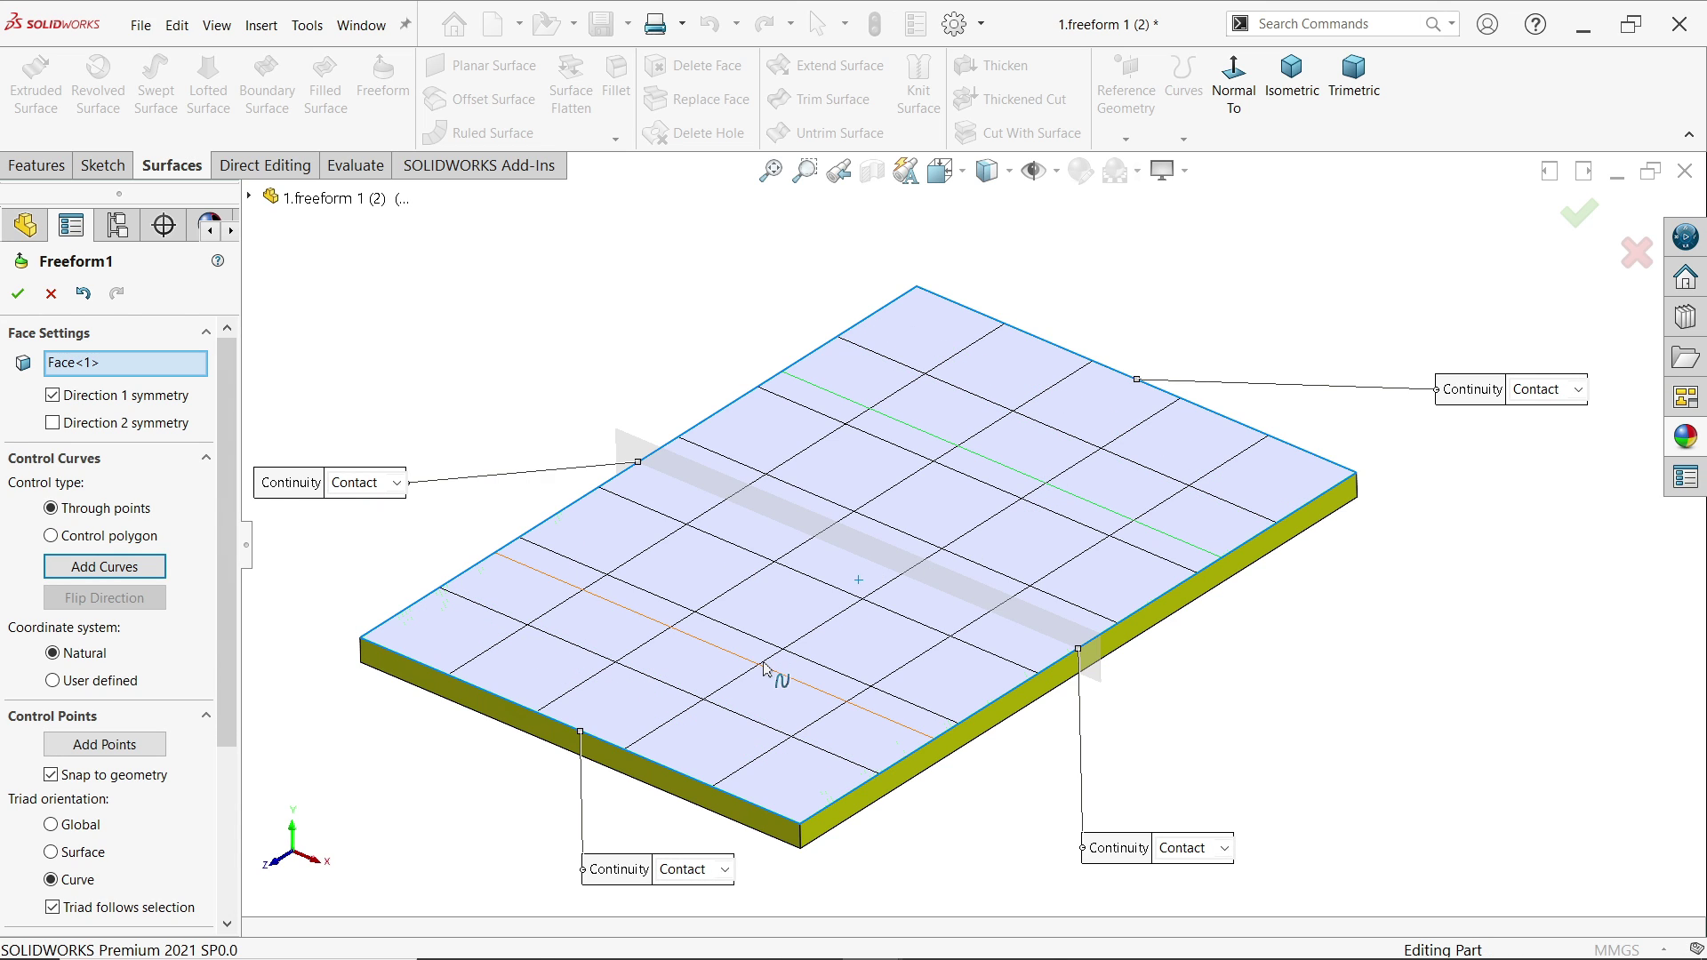
# Raise a control point into a broad hump, then turn symmetry off and slide the point.
pyautogui.click(707, 651)
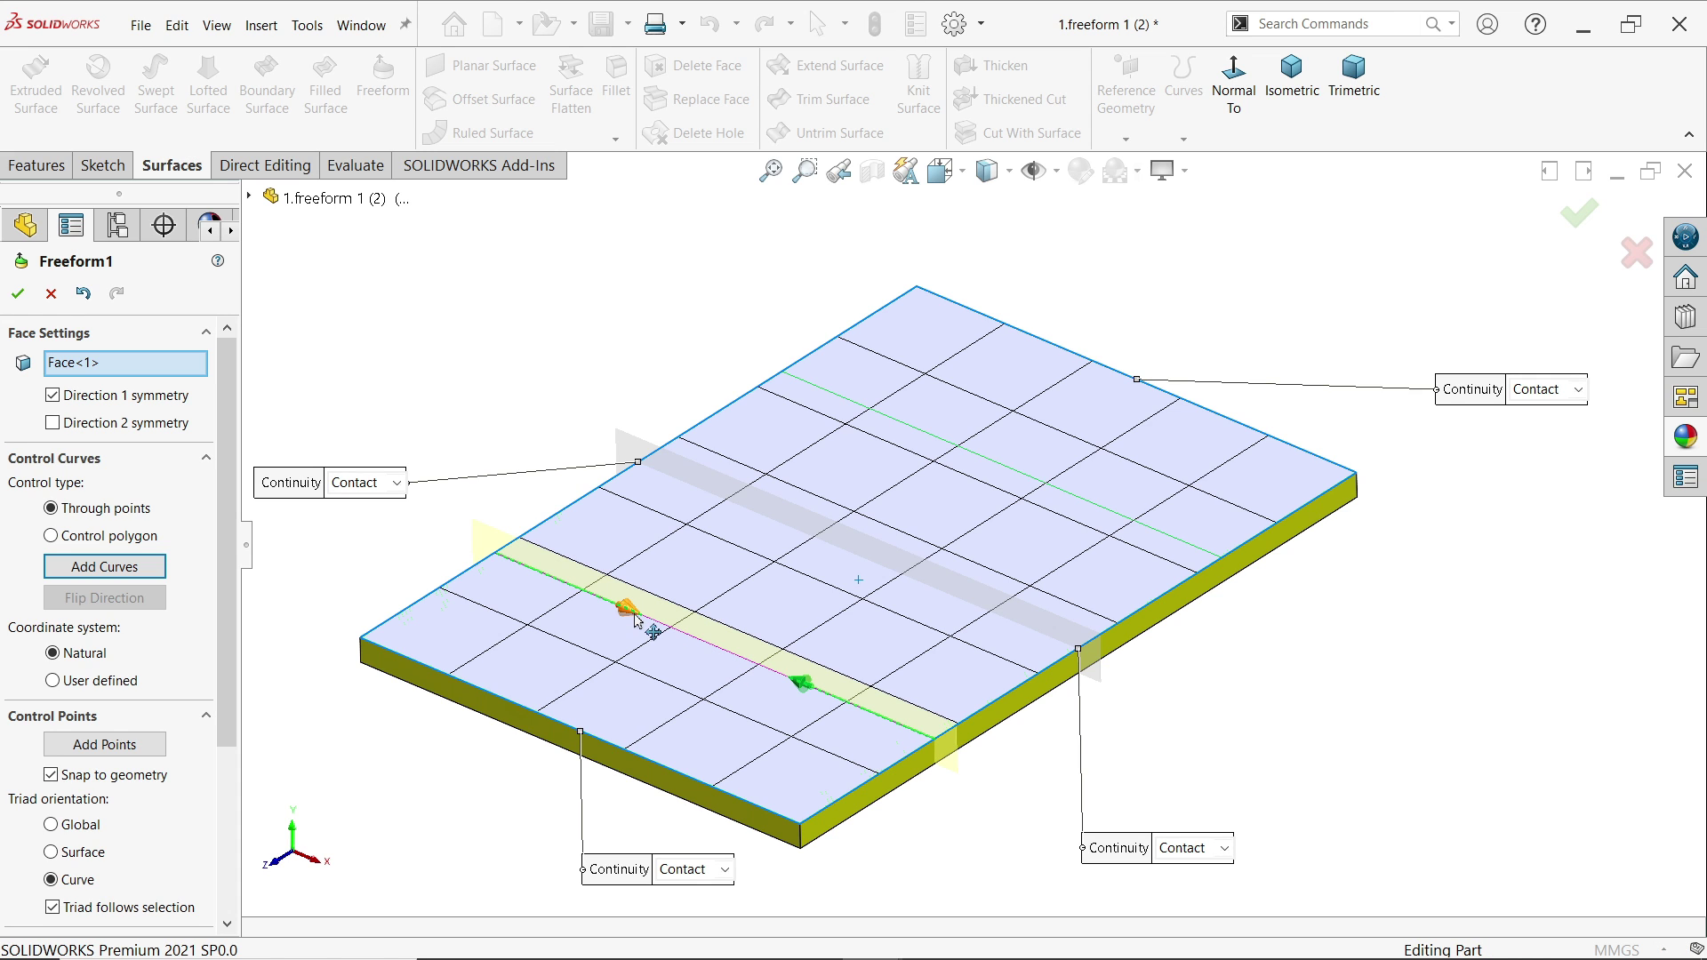
pyautogui.moveTo(638, 623); pyautogui.dragTo(644, 506)
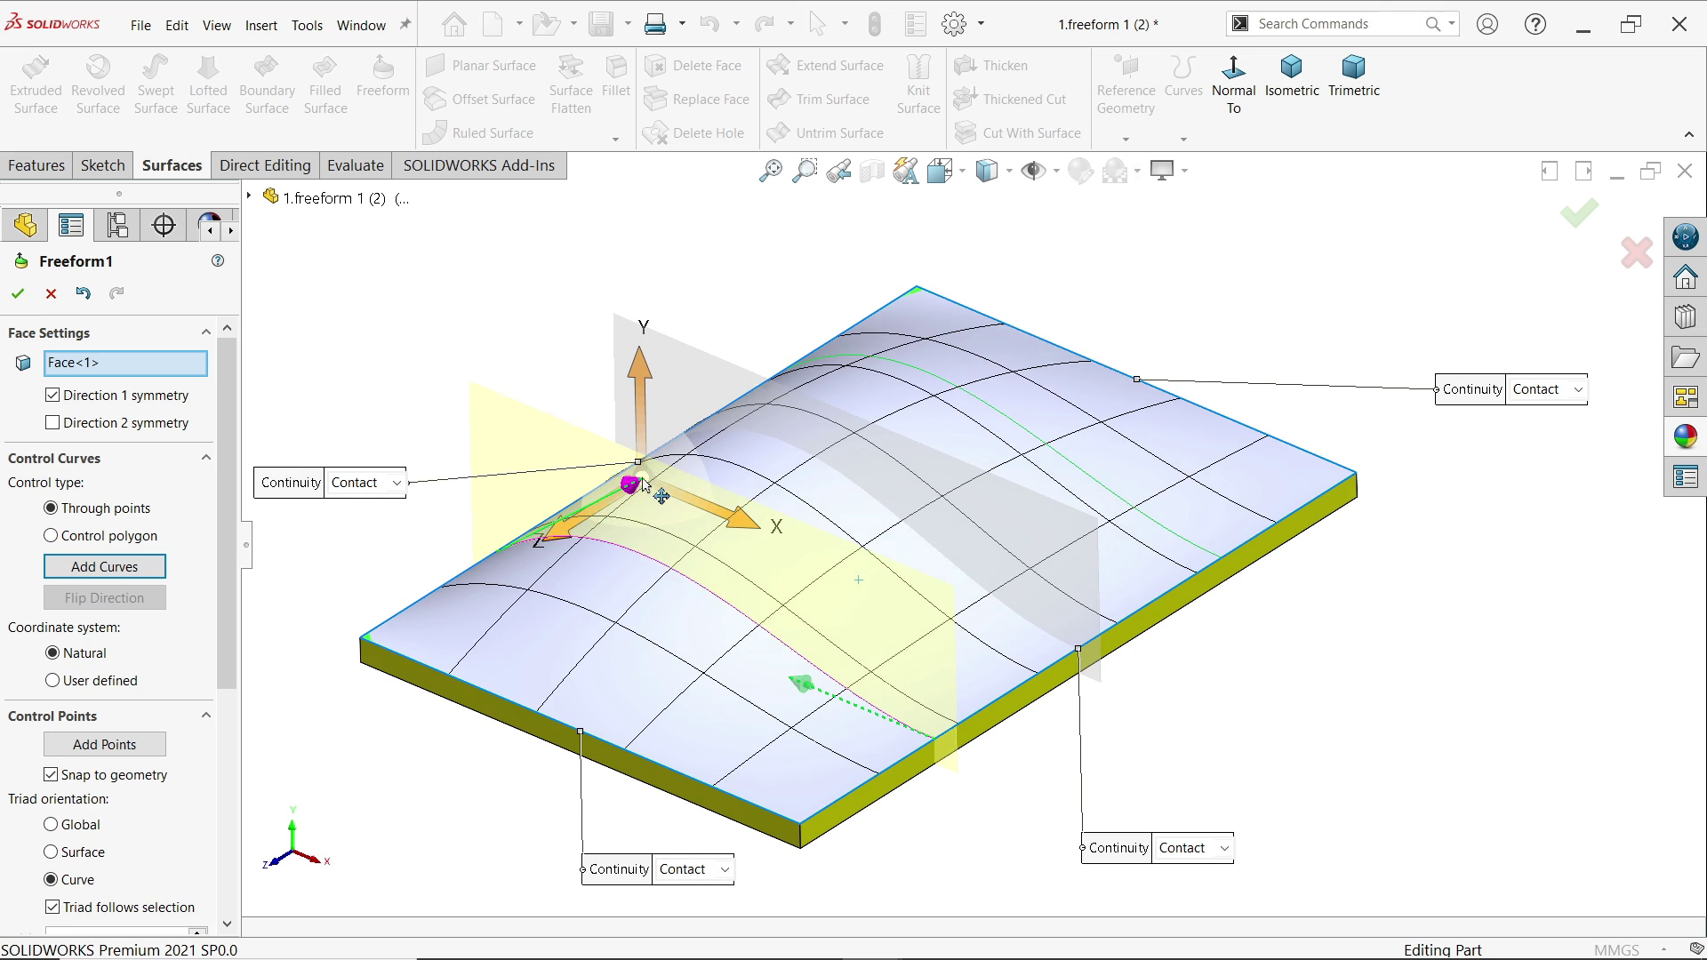
pyautogui.moveTo(645, 508); pyautogui.dragTo(643, 475)
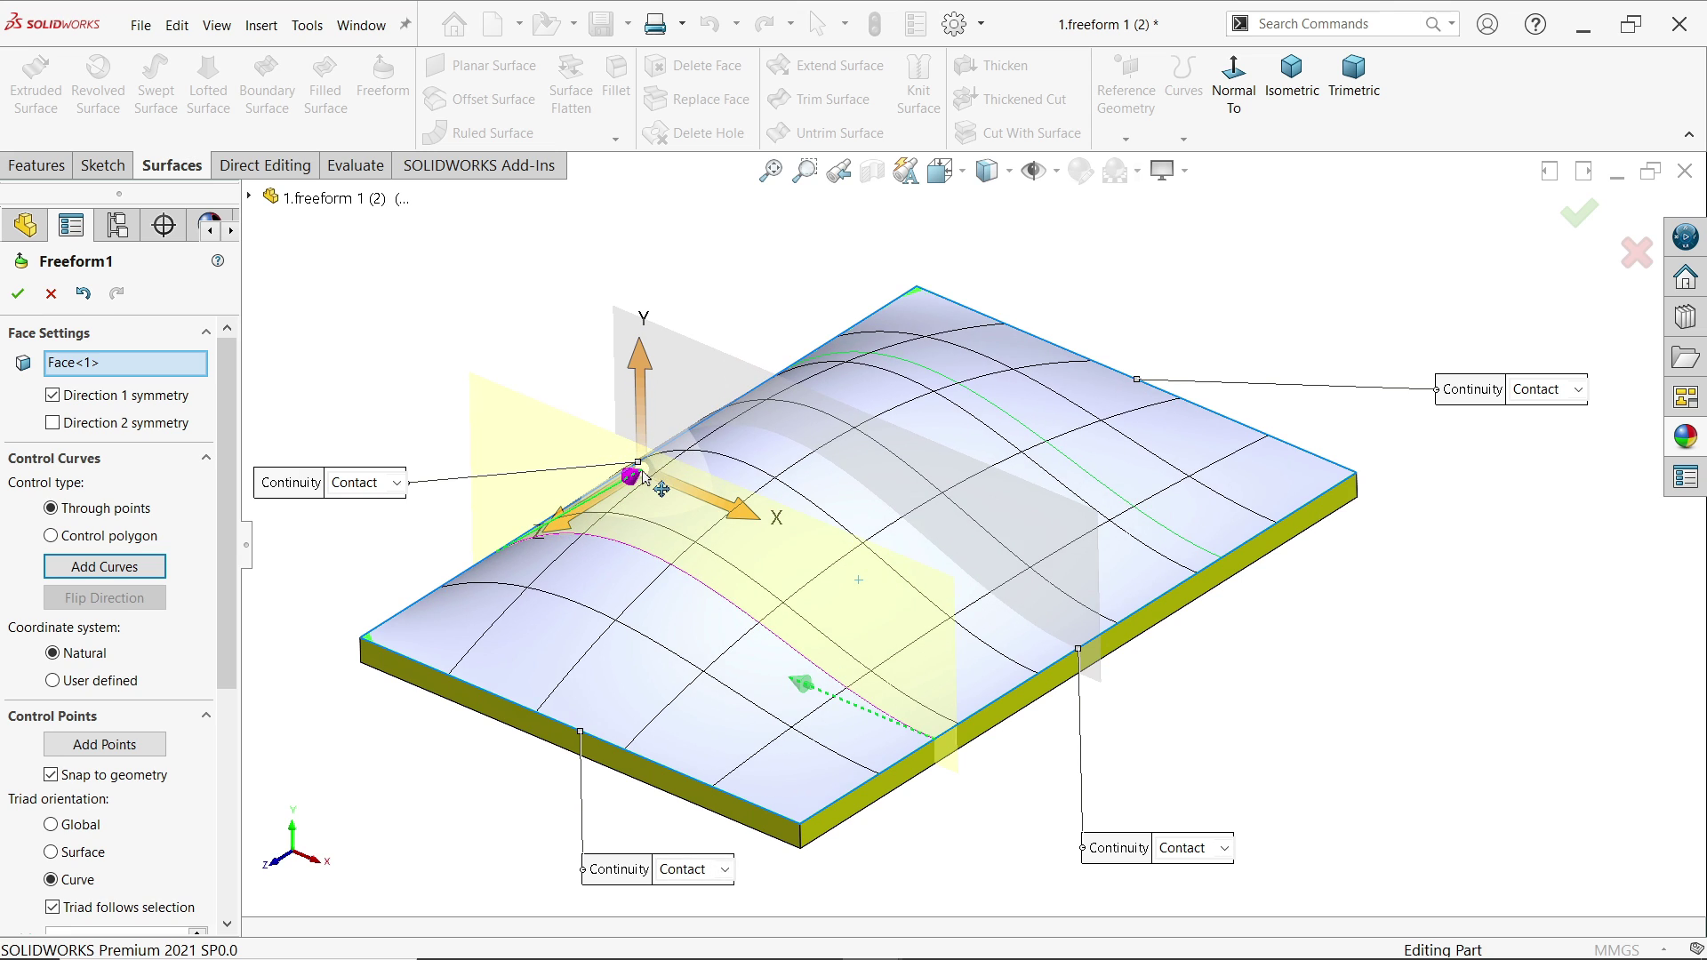
pyautogui.click(53, 397)
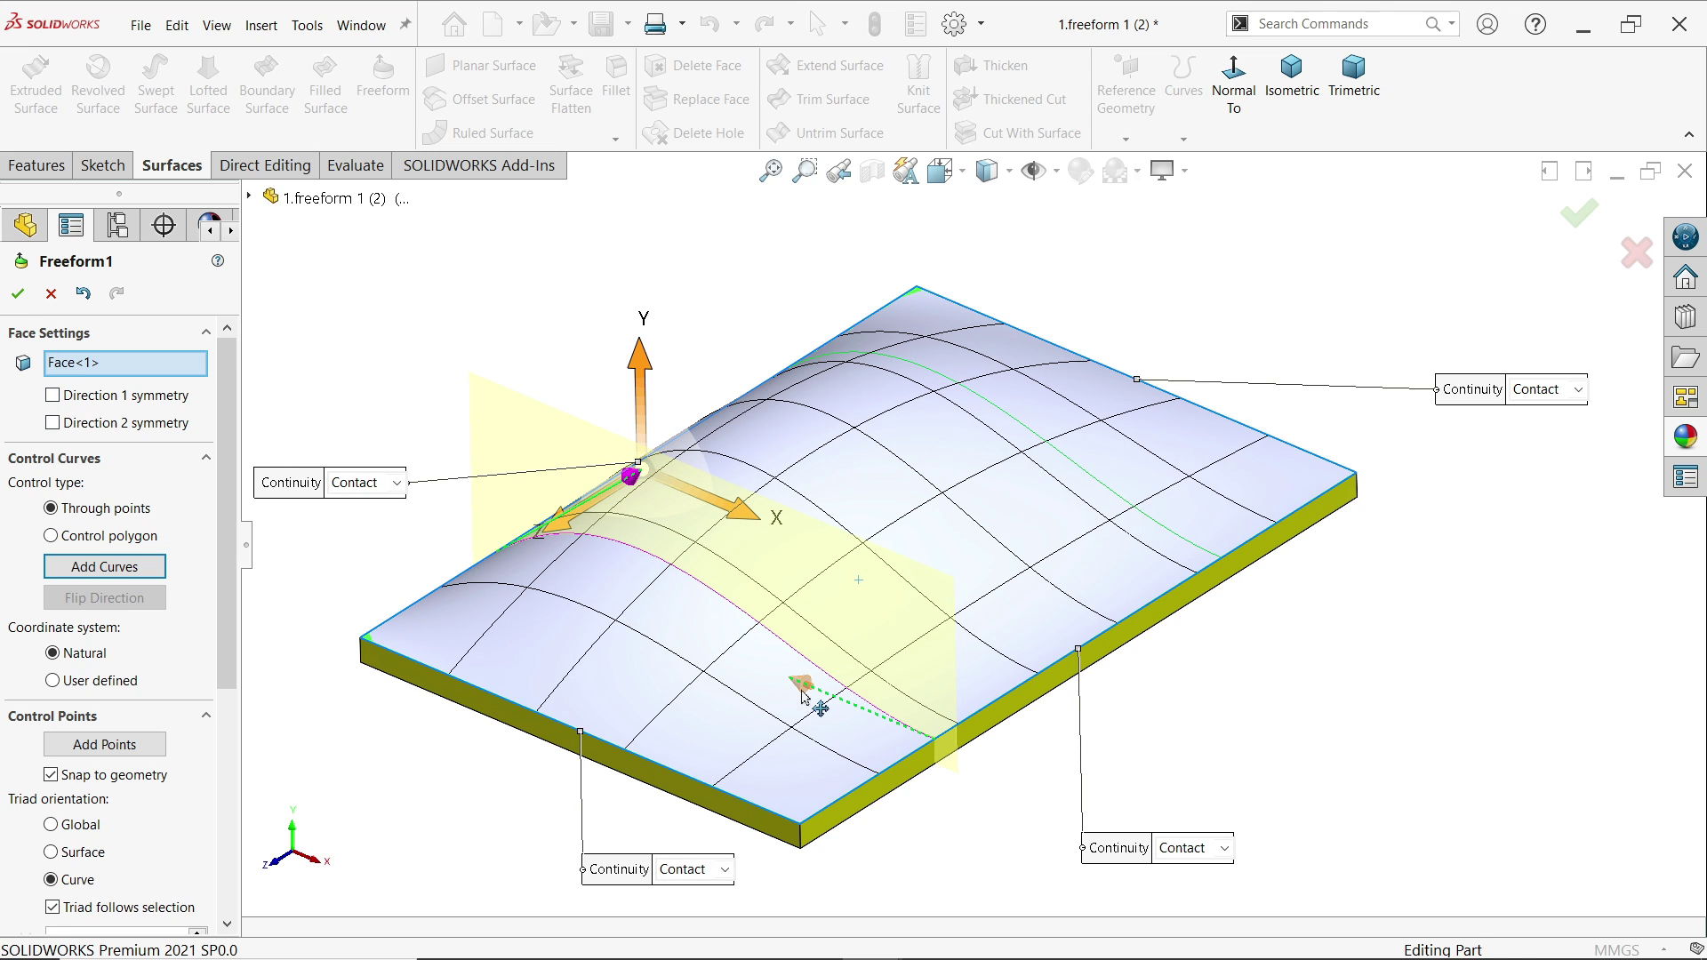
pyautogui.moveTo(802, 696)
pyautogui.mouseDown()
pyautogui.moveTo(809, 612)
pyautogui.moveTo(790, 675)
pyautogui.mouseUp()
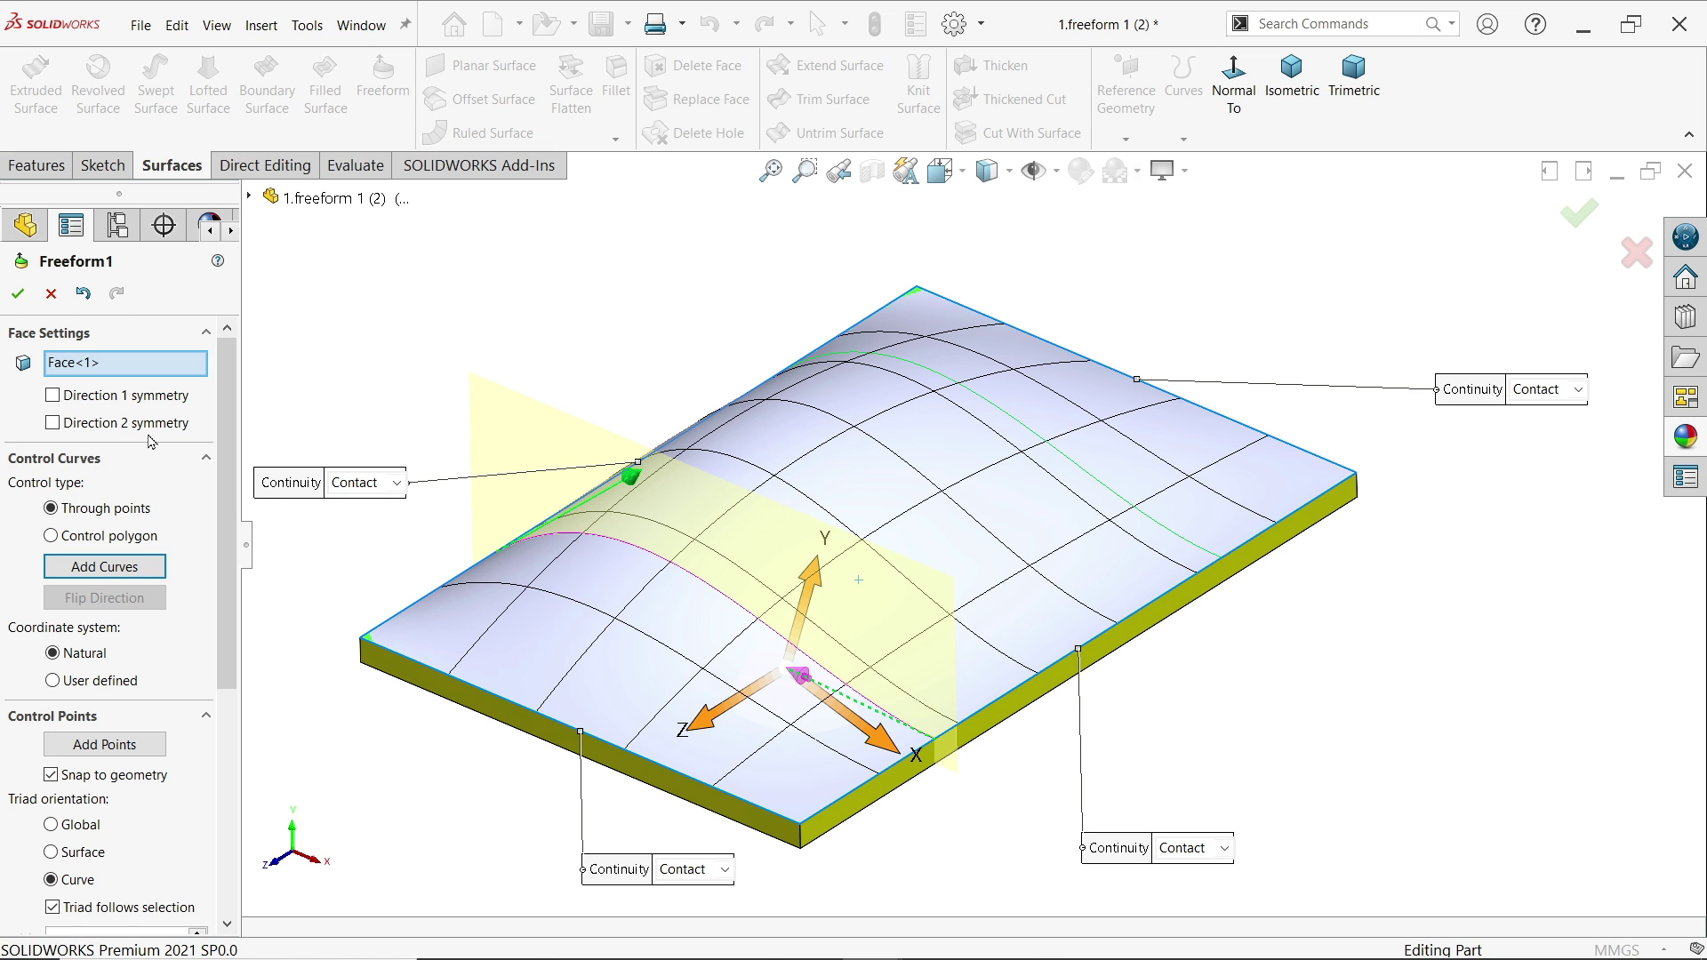
# Accept the edited Freeform1, then pick the flat planar surface as the new Freeform face.
pyautogui.click(16, 293)
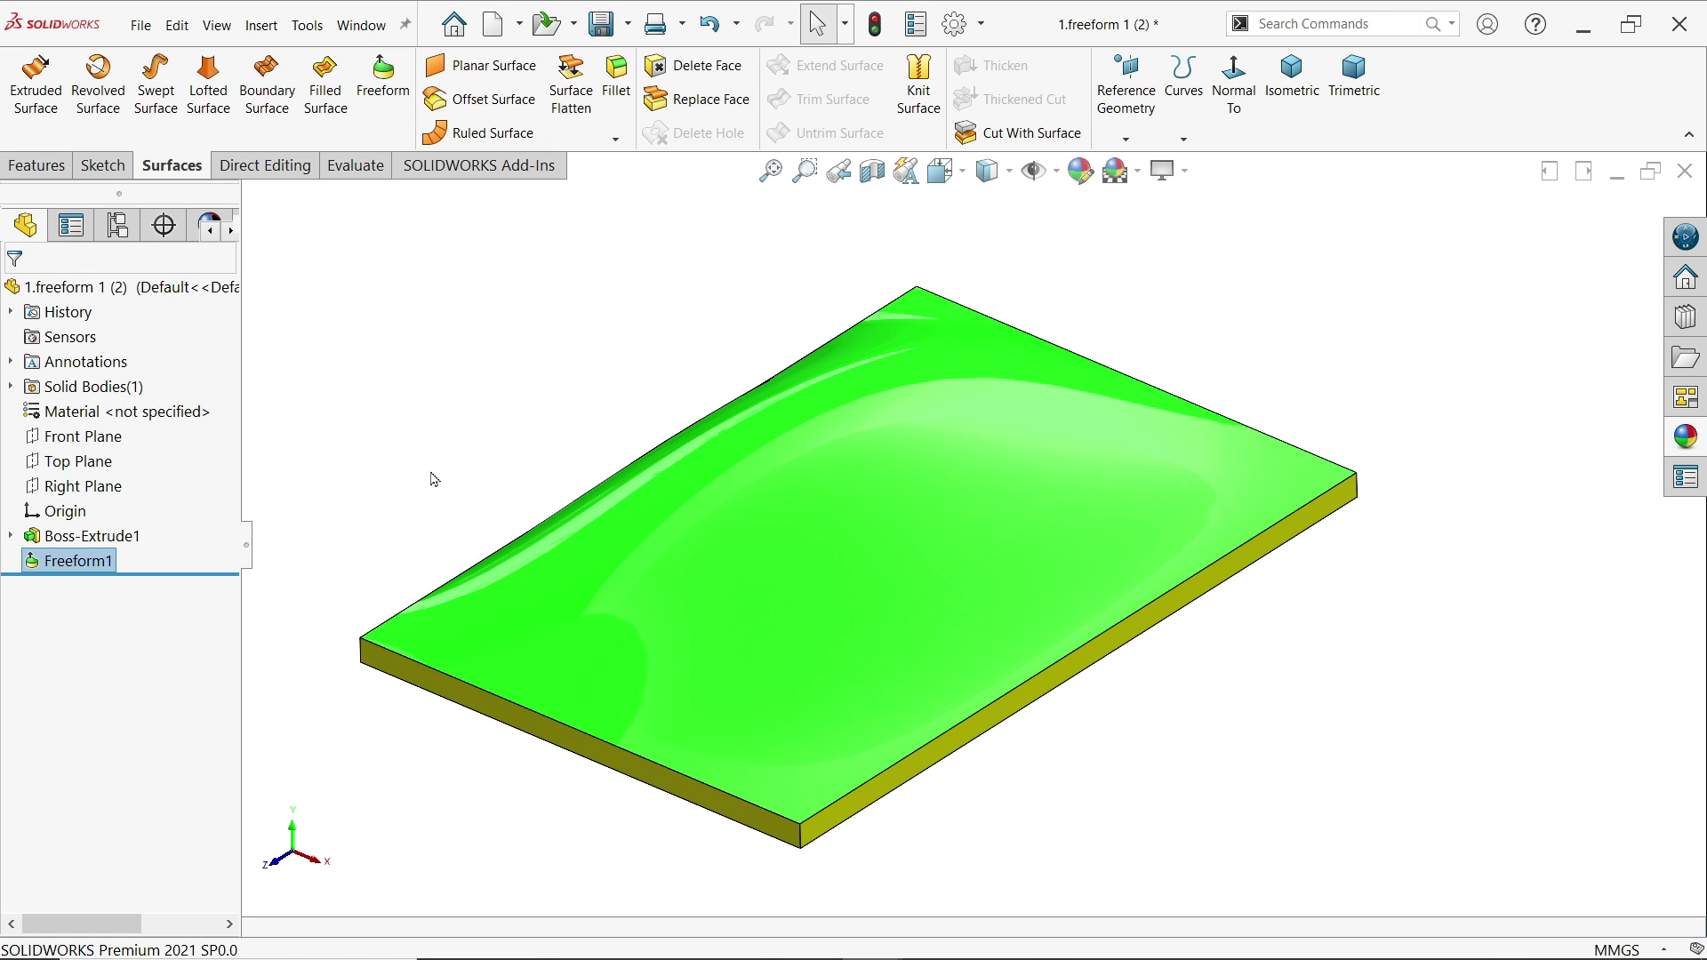
pyautogui.moveTo(431, 480)
pyautogui.mouseDown(button='middle')
pyautogui.moveTo(540, 487)
pyautogui.moveTo(420, 462)
pyautogui.mouseUp(button='middle')
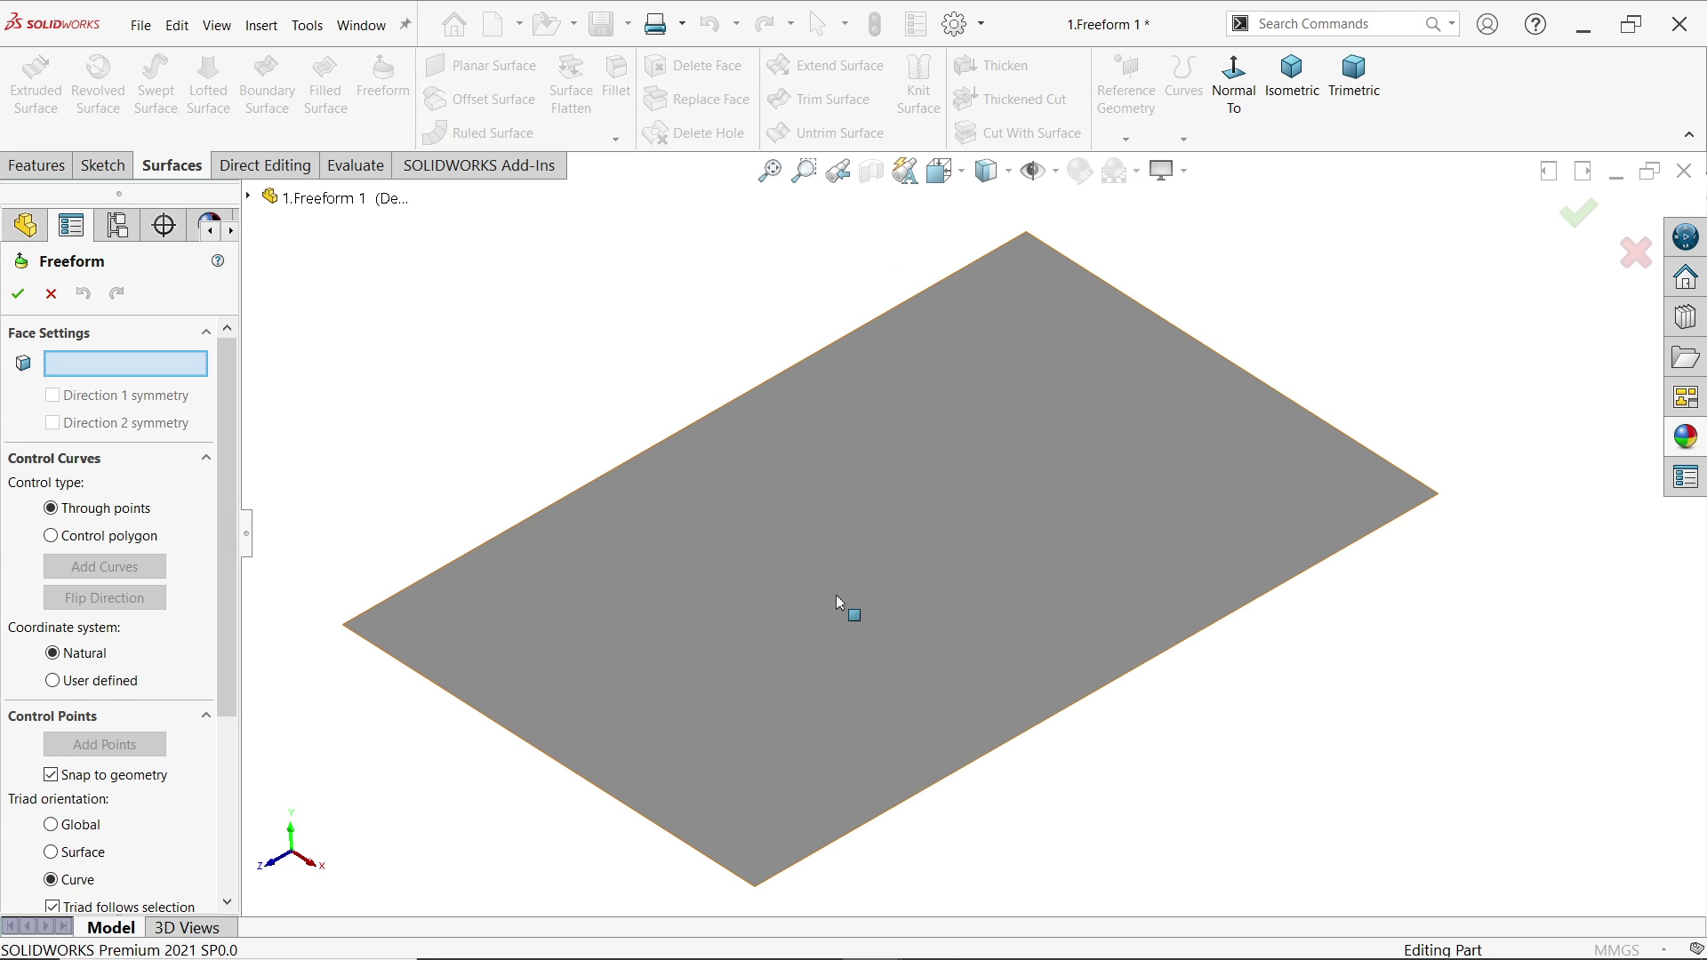
pyautogui.click(836, 595)
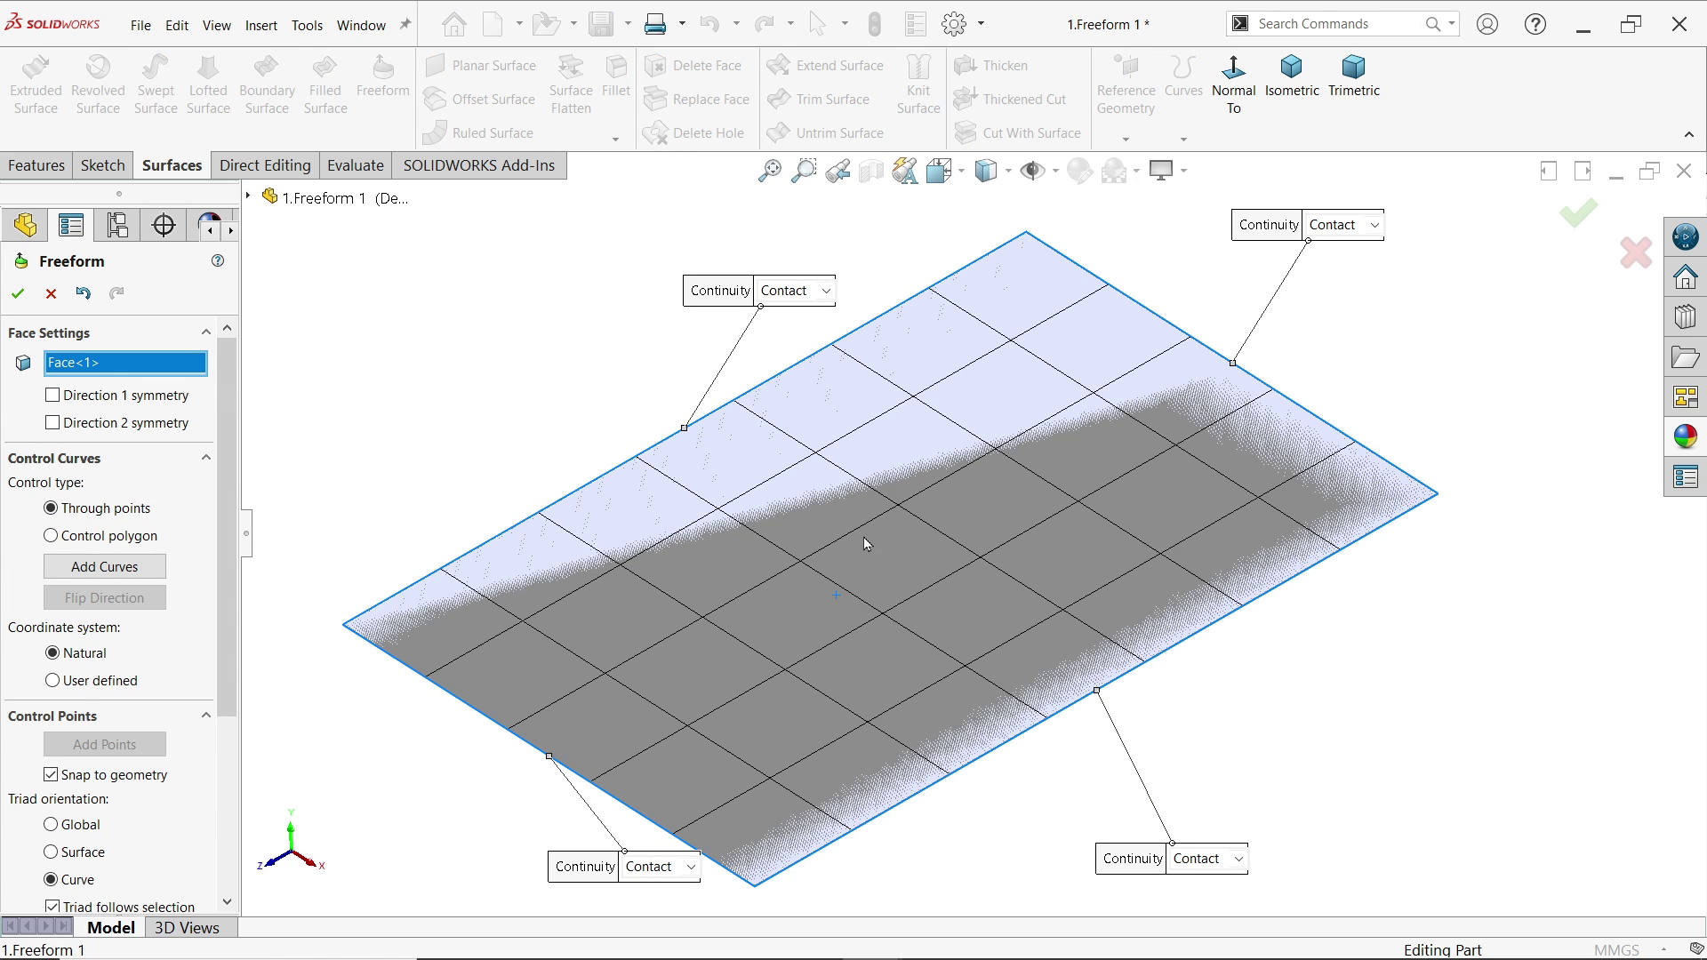
pyautogui.moveTo(865, 543); pyautogui.dragTo(874, 516, button='middle')
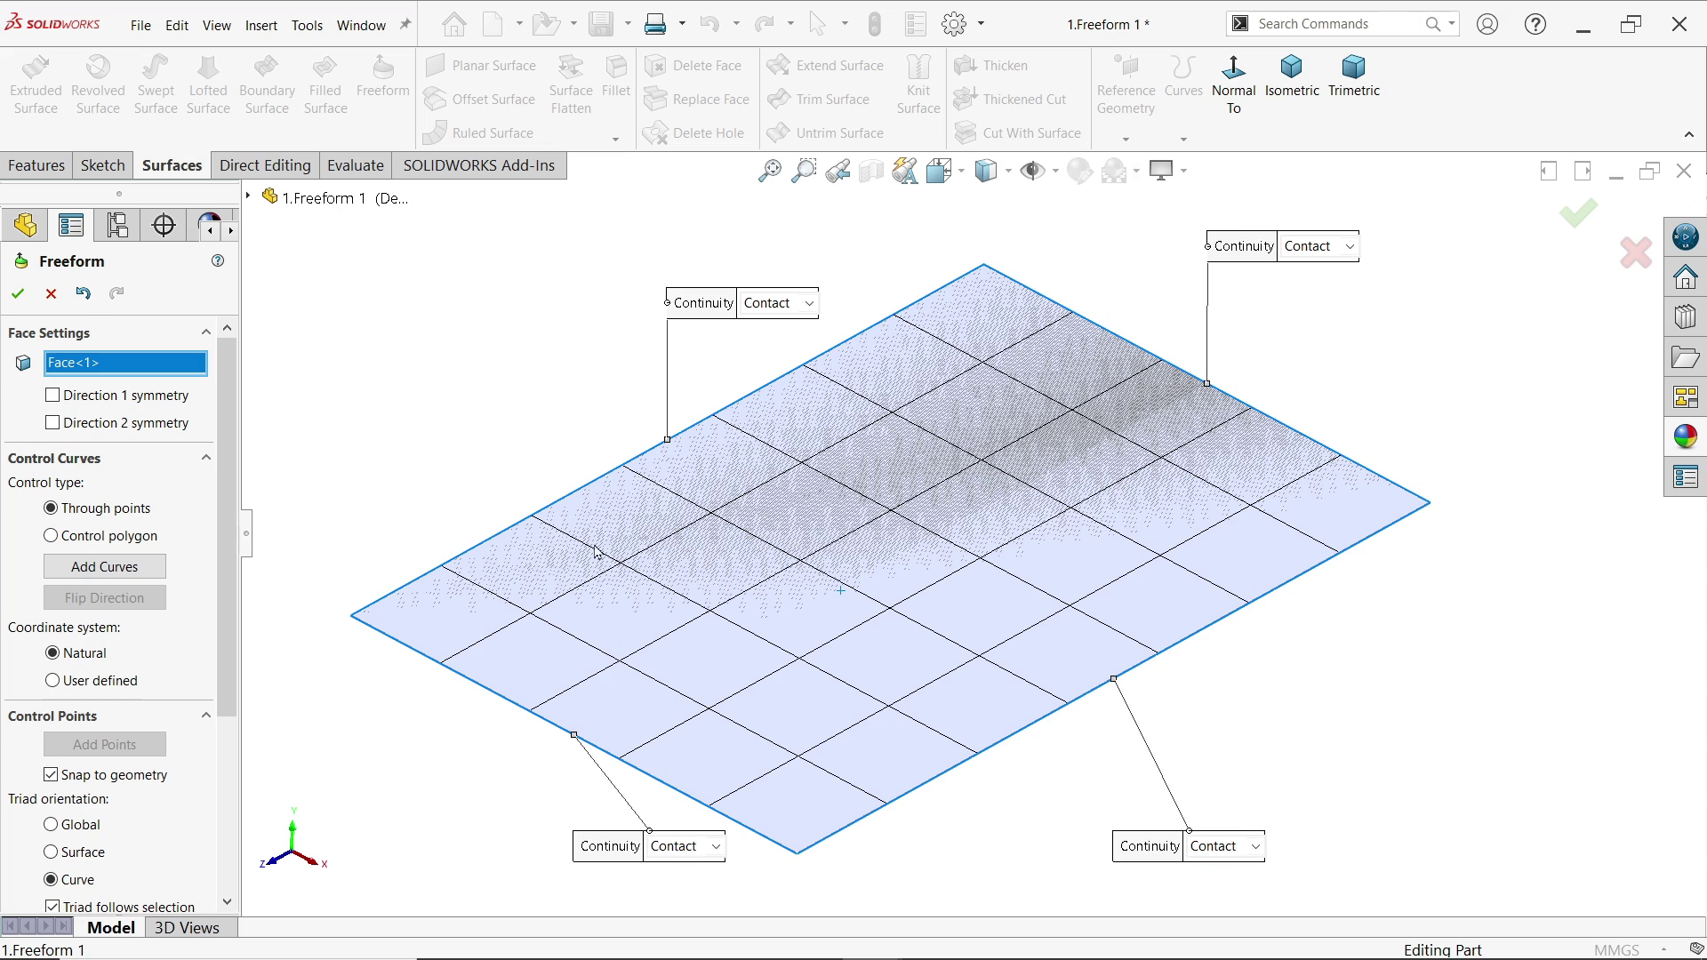
pyautogui.moveTo(234, 595); pyautogui.dragTo(225, 715)
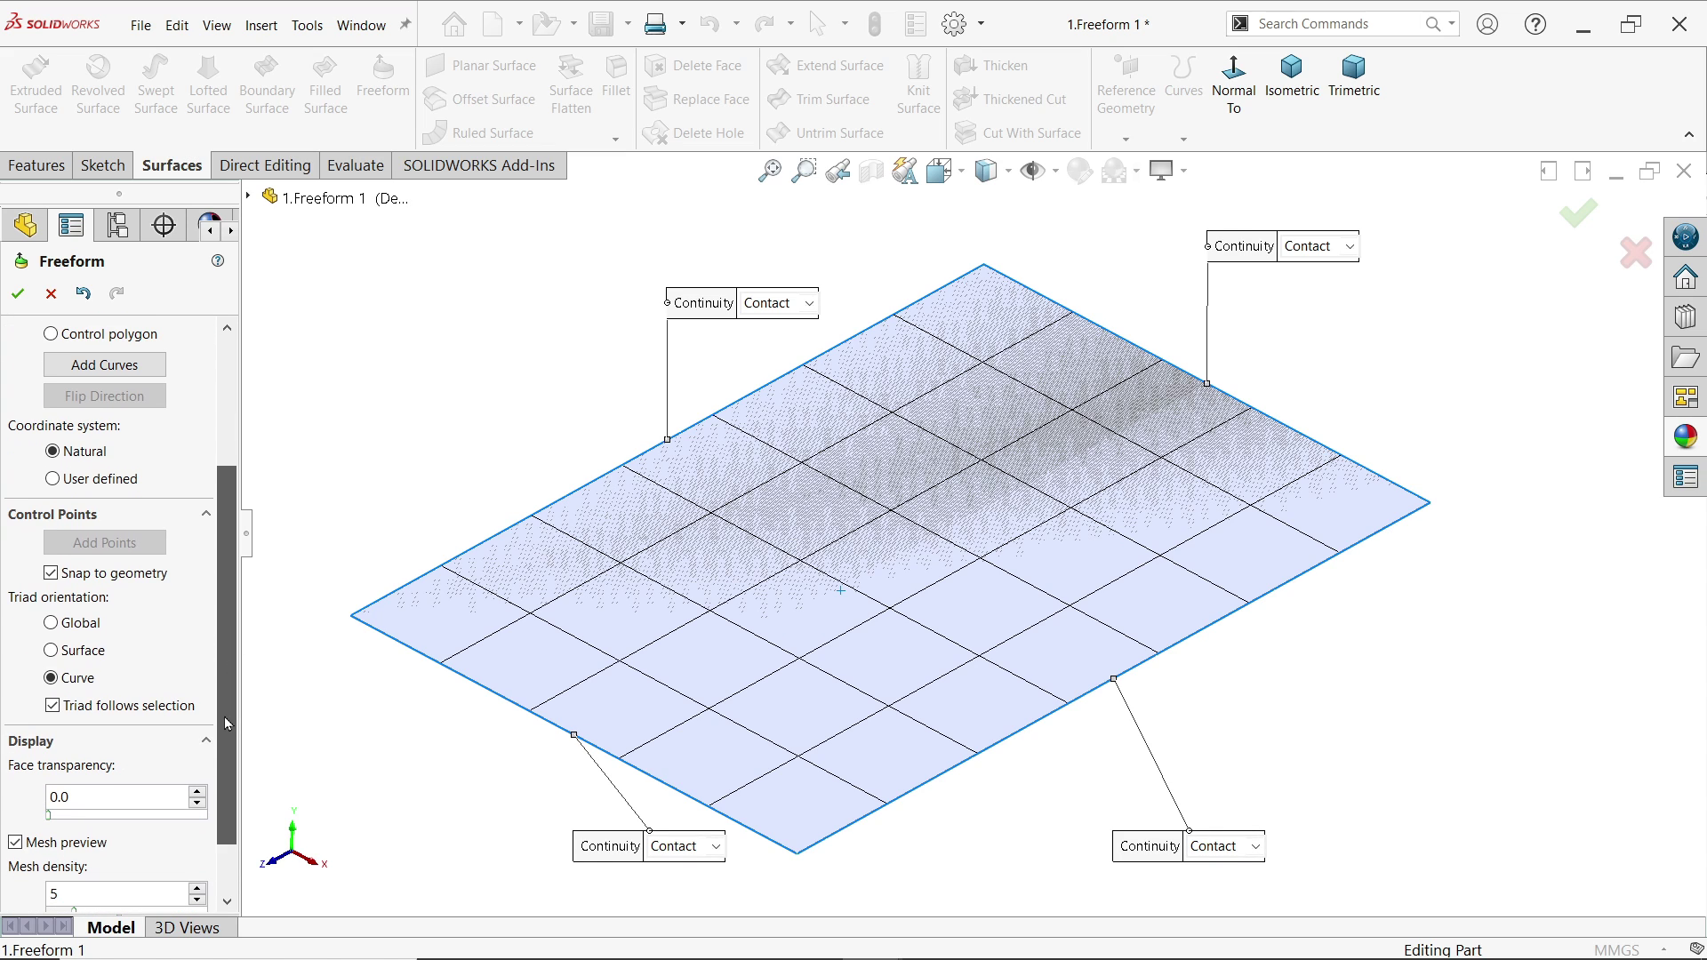
pyautogui.scroll(-1, 209, 544)
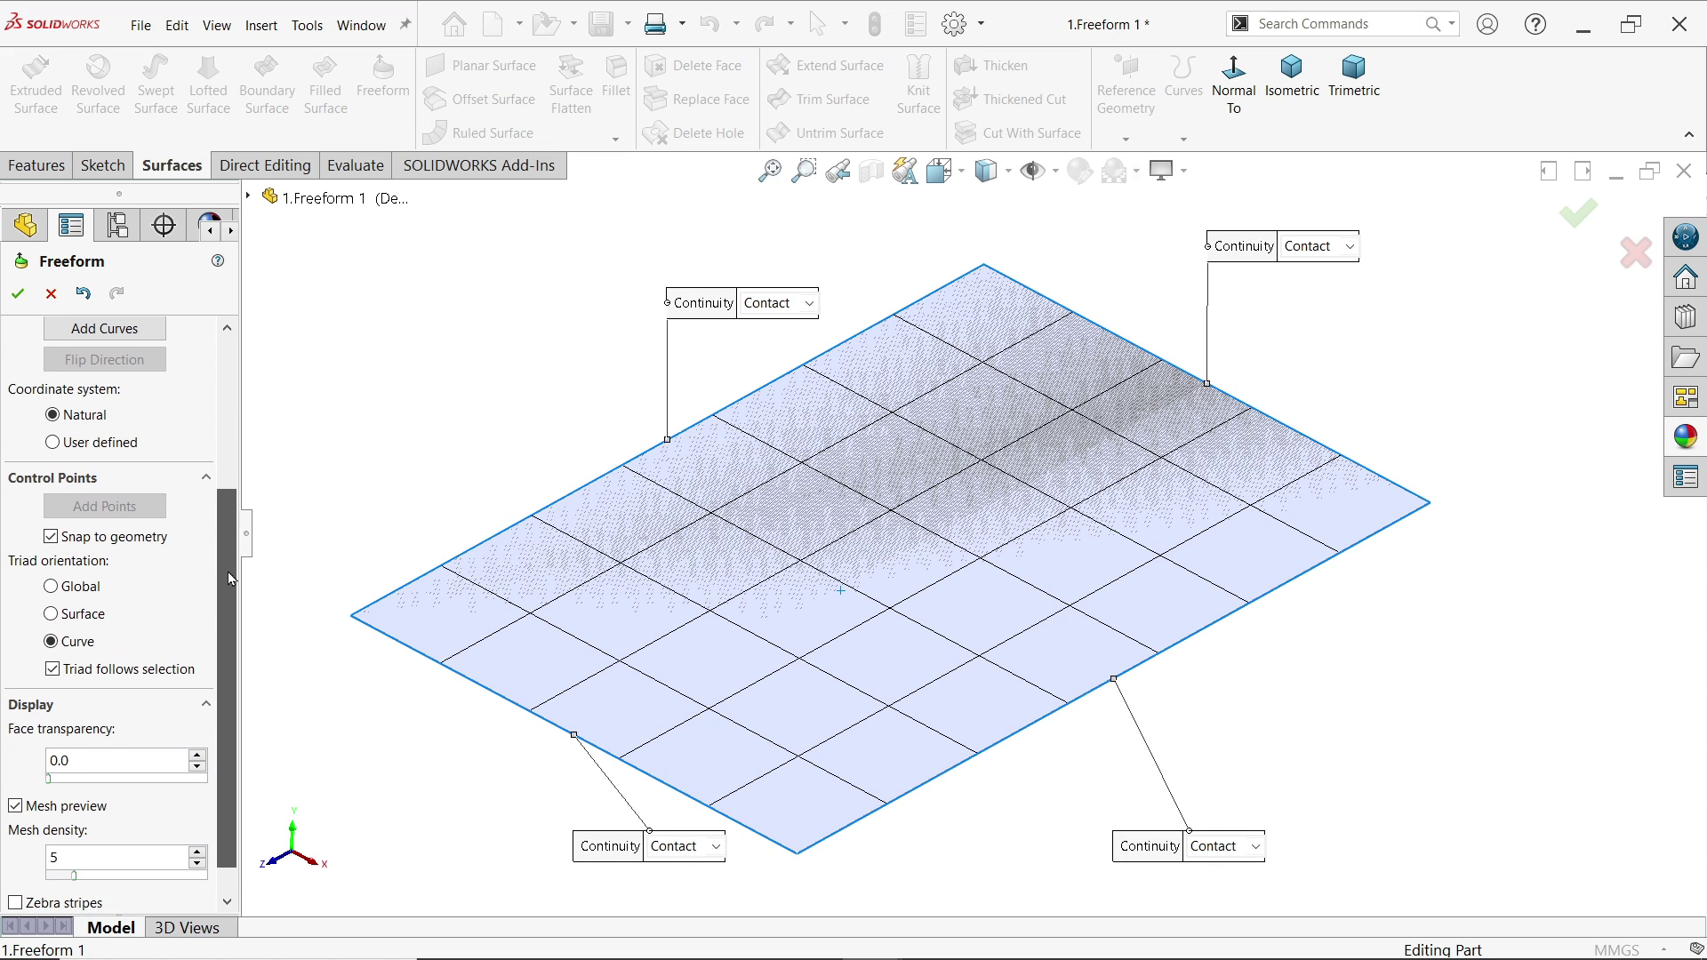
pyautogui.scroll(5, 201, 540)
# Place a flipped-direction control curve lengthwise on the surface and add control points along it.
pyautogui.click(99, 540)
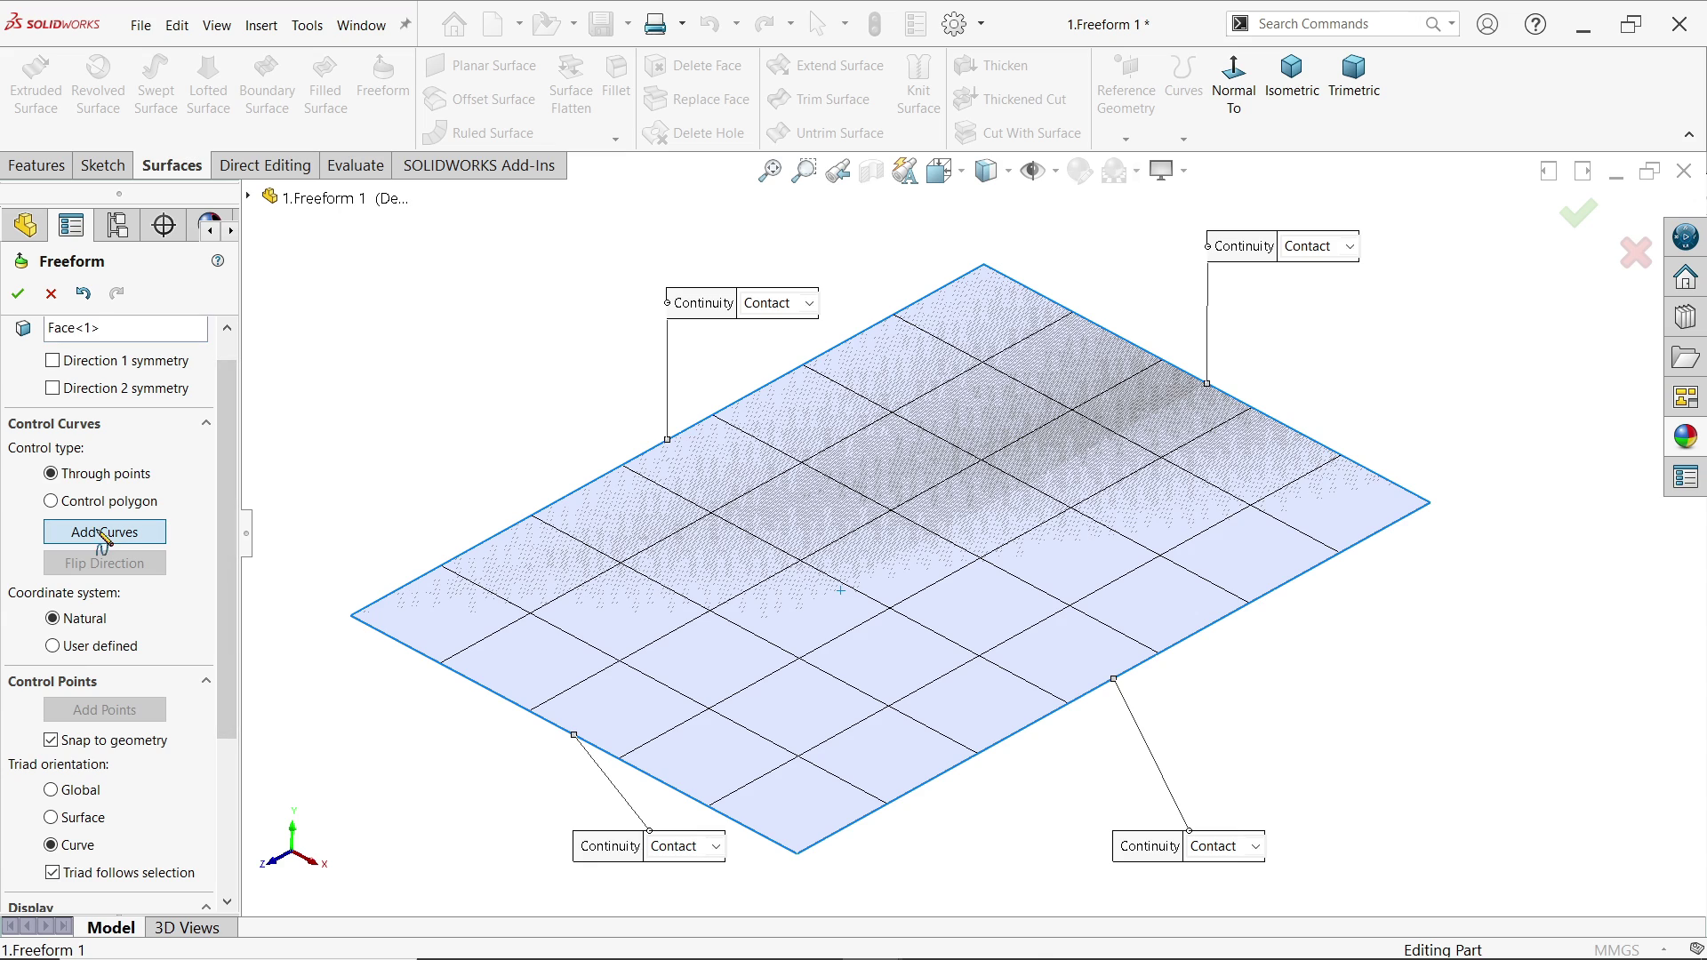
pyautogui.click(104, 563)
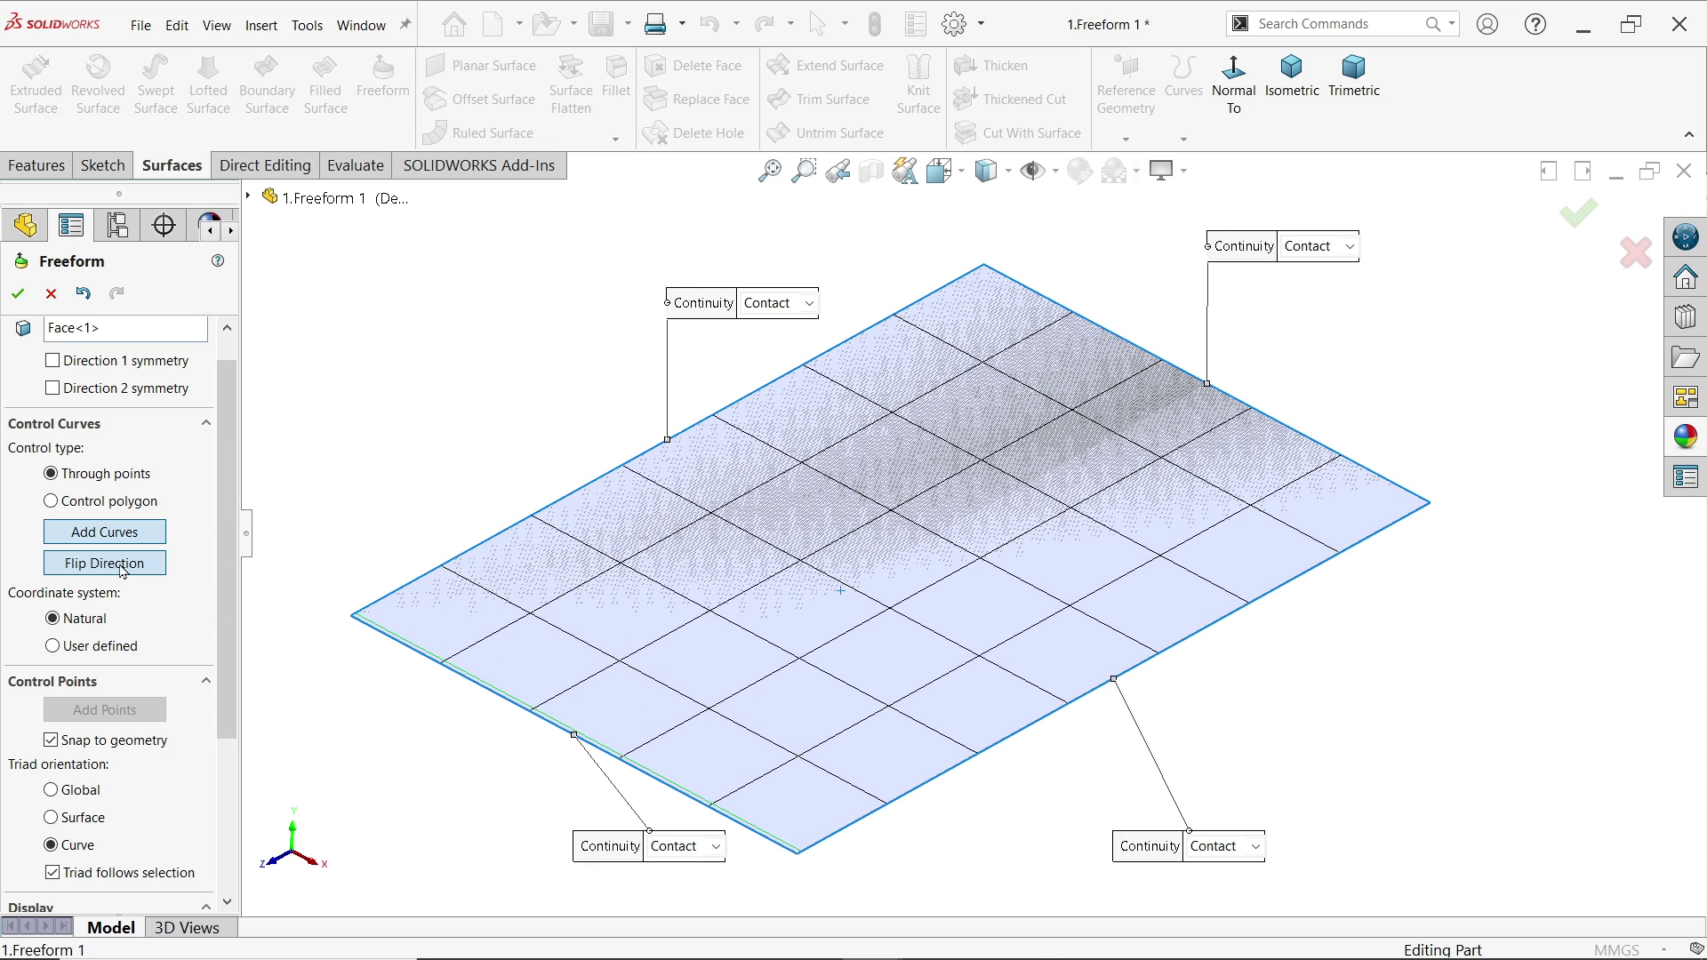
pyautogui.click(714, 665)
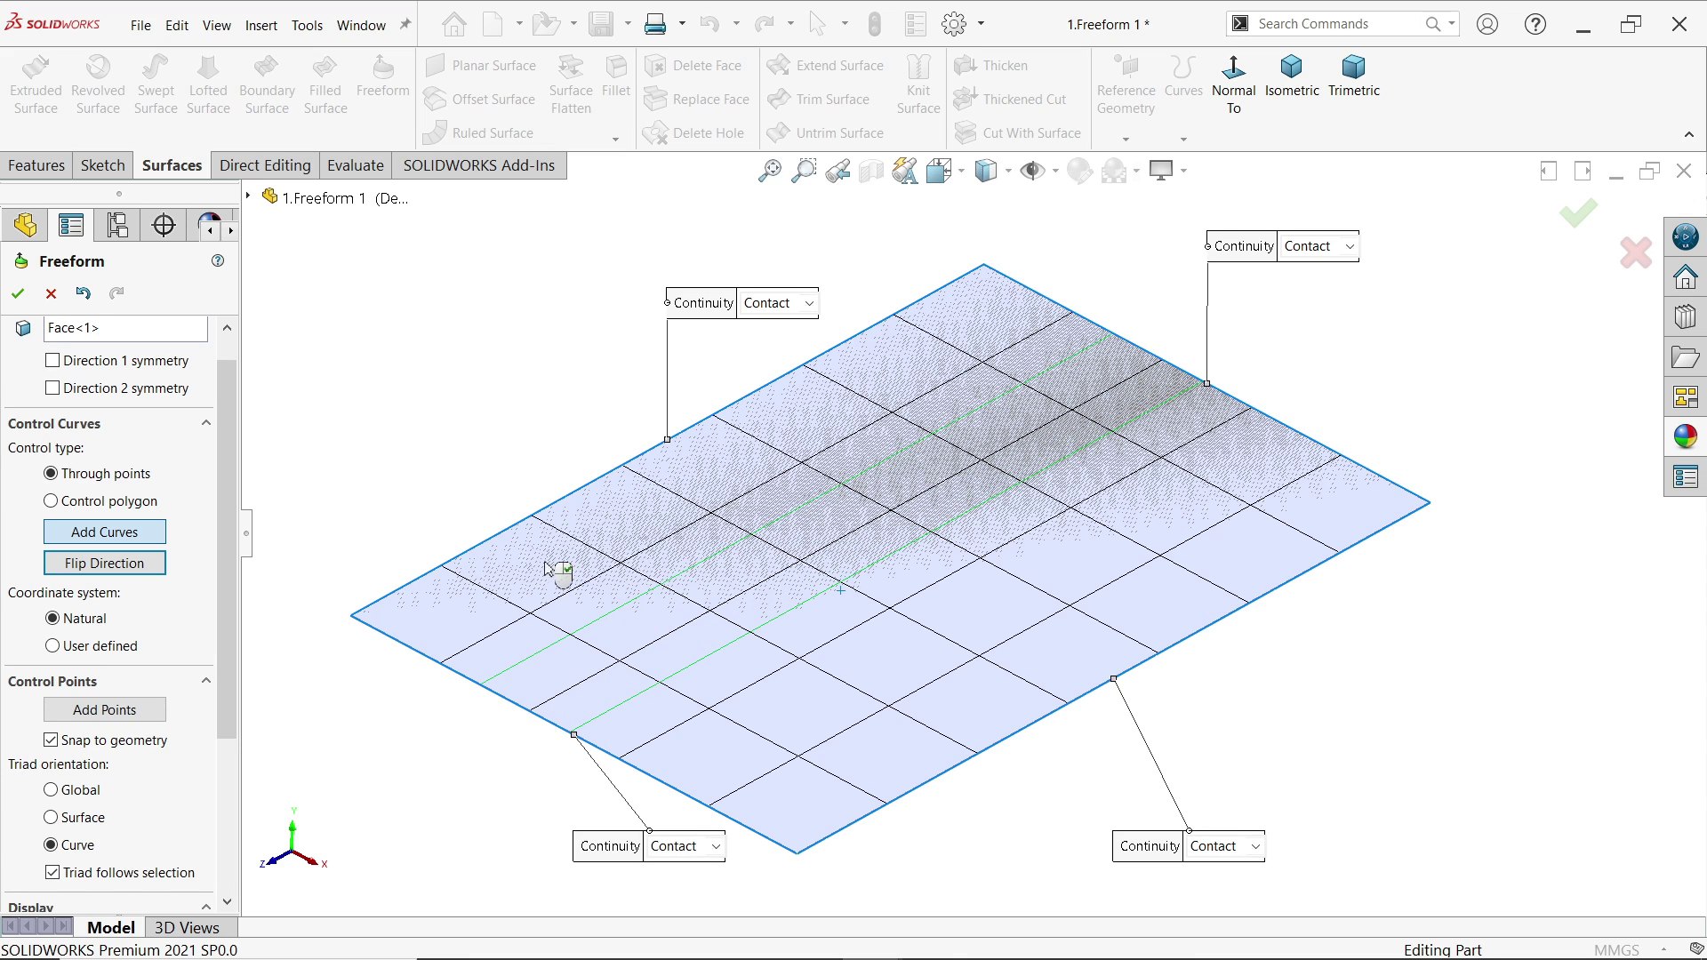
pyautogui.click(109, 709)
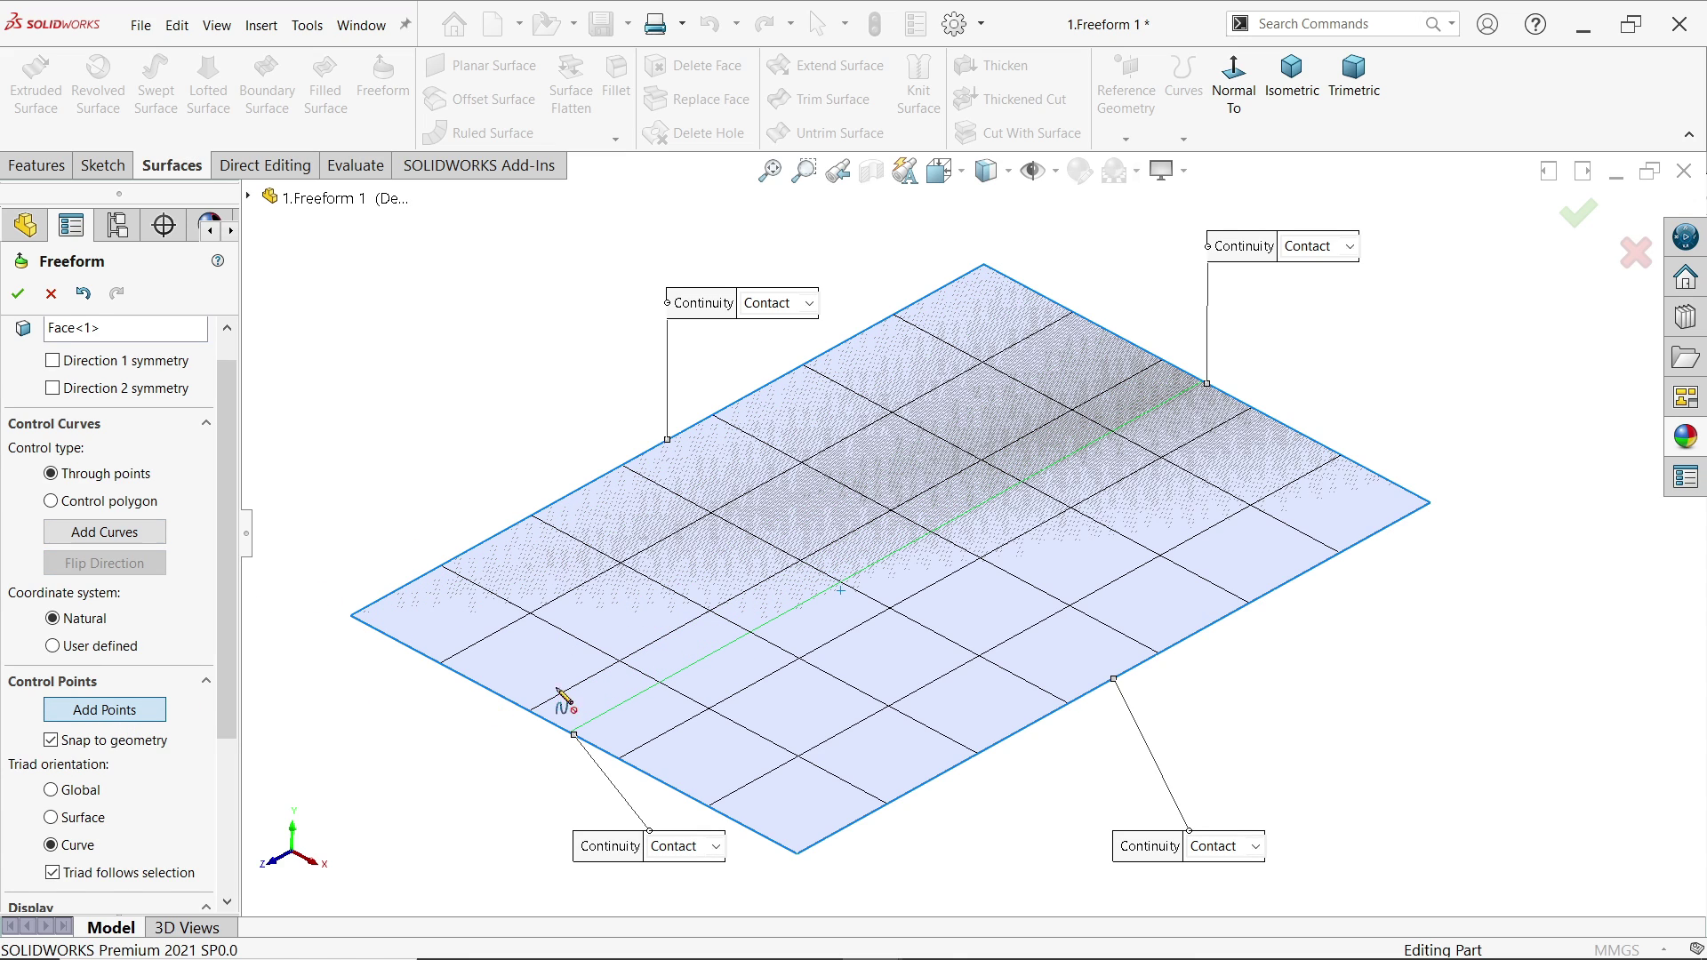
pyautogui.click(729, 653)
pyautogui.click(893, 553)
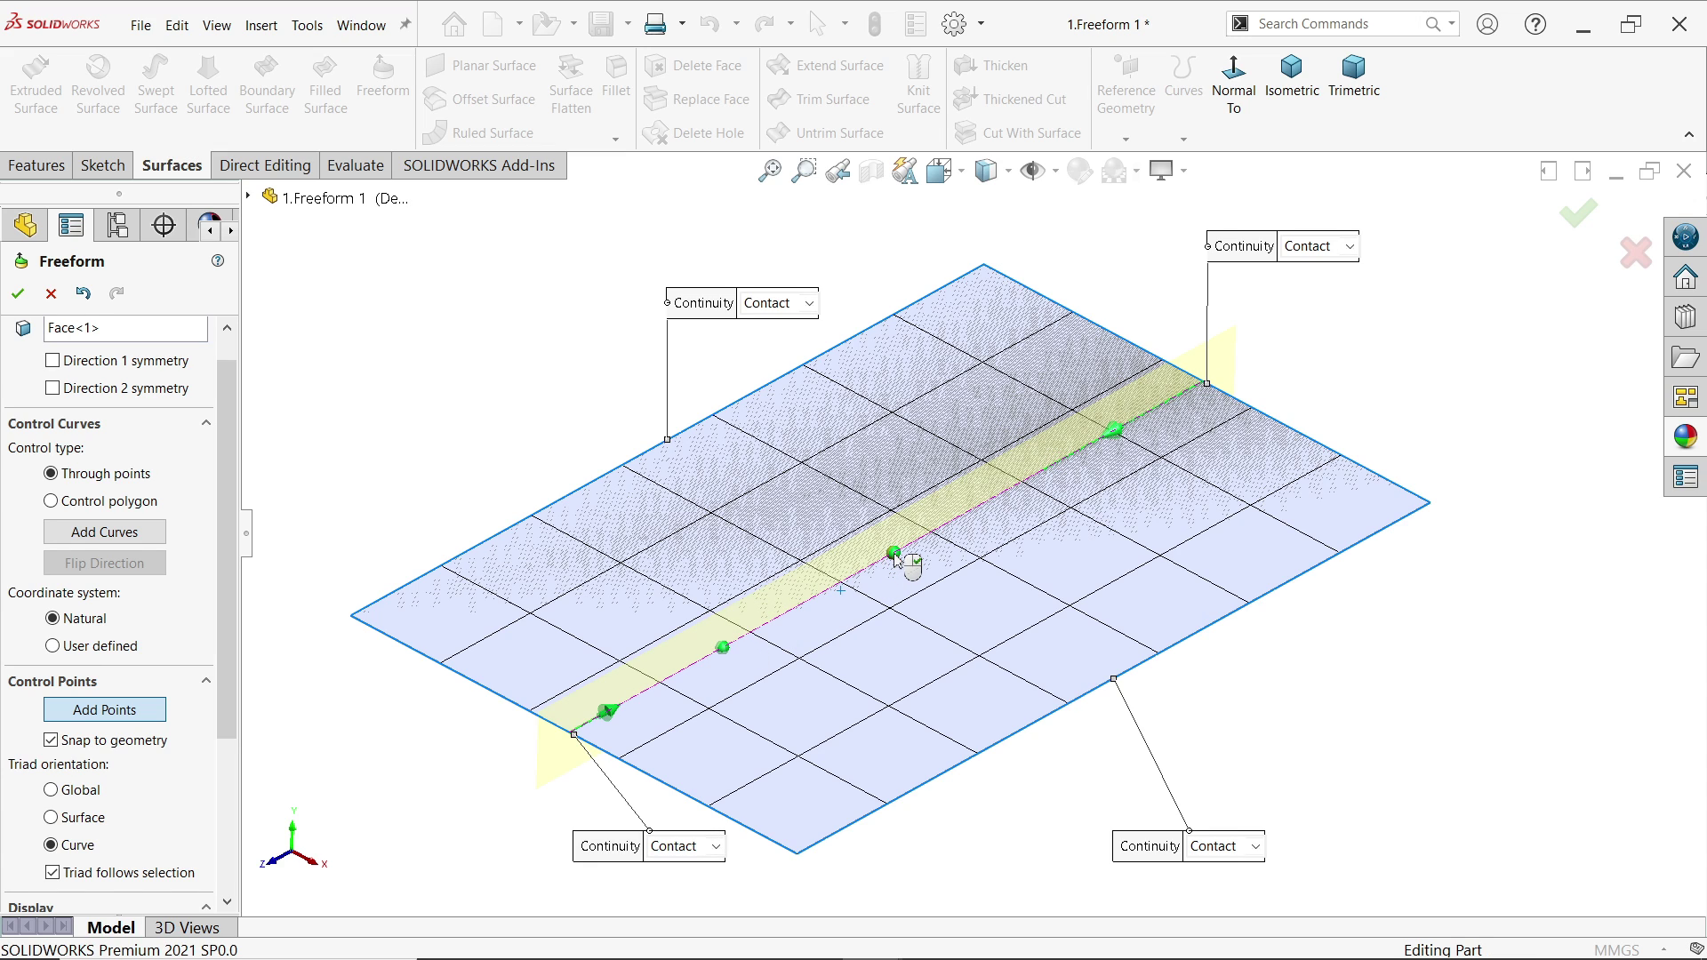
pyautogui.click(1040, 472)
pyautogui.click(129, 716)
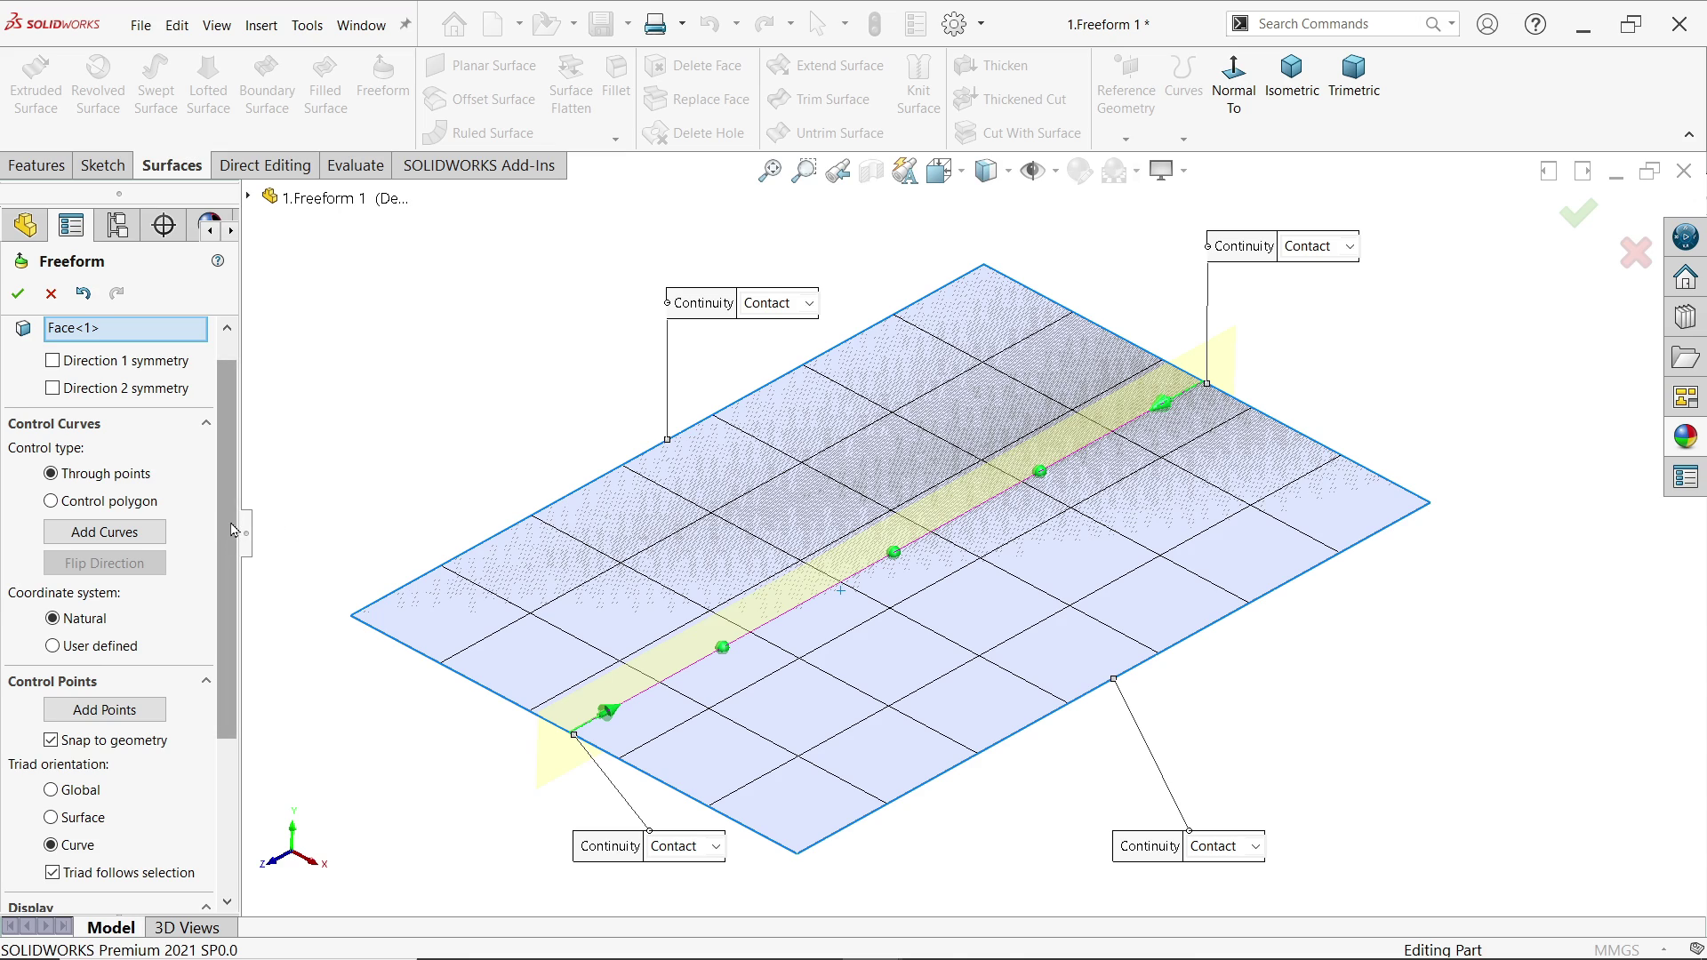
pyautogui.scroll(-3, 231, 530)
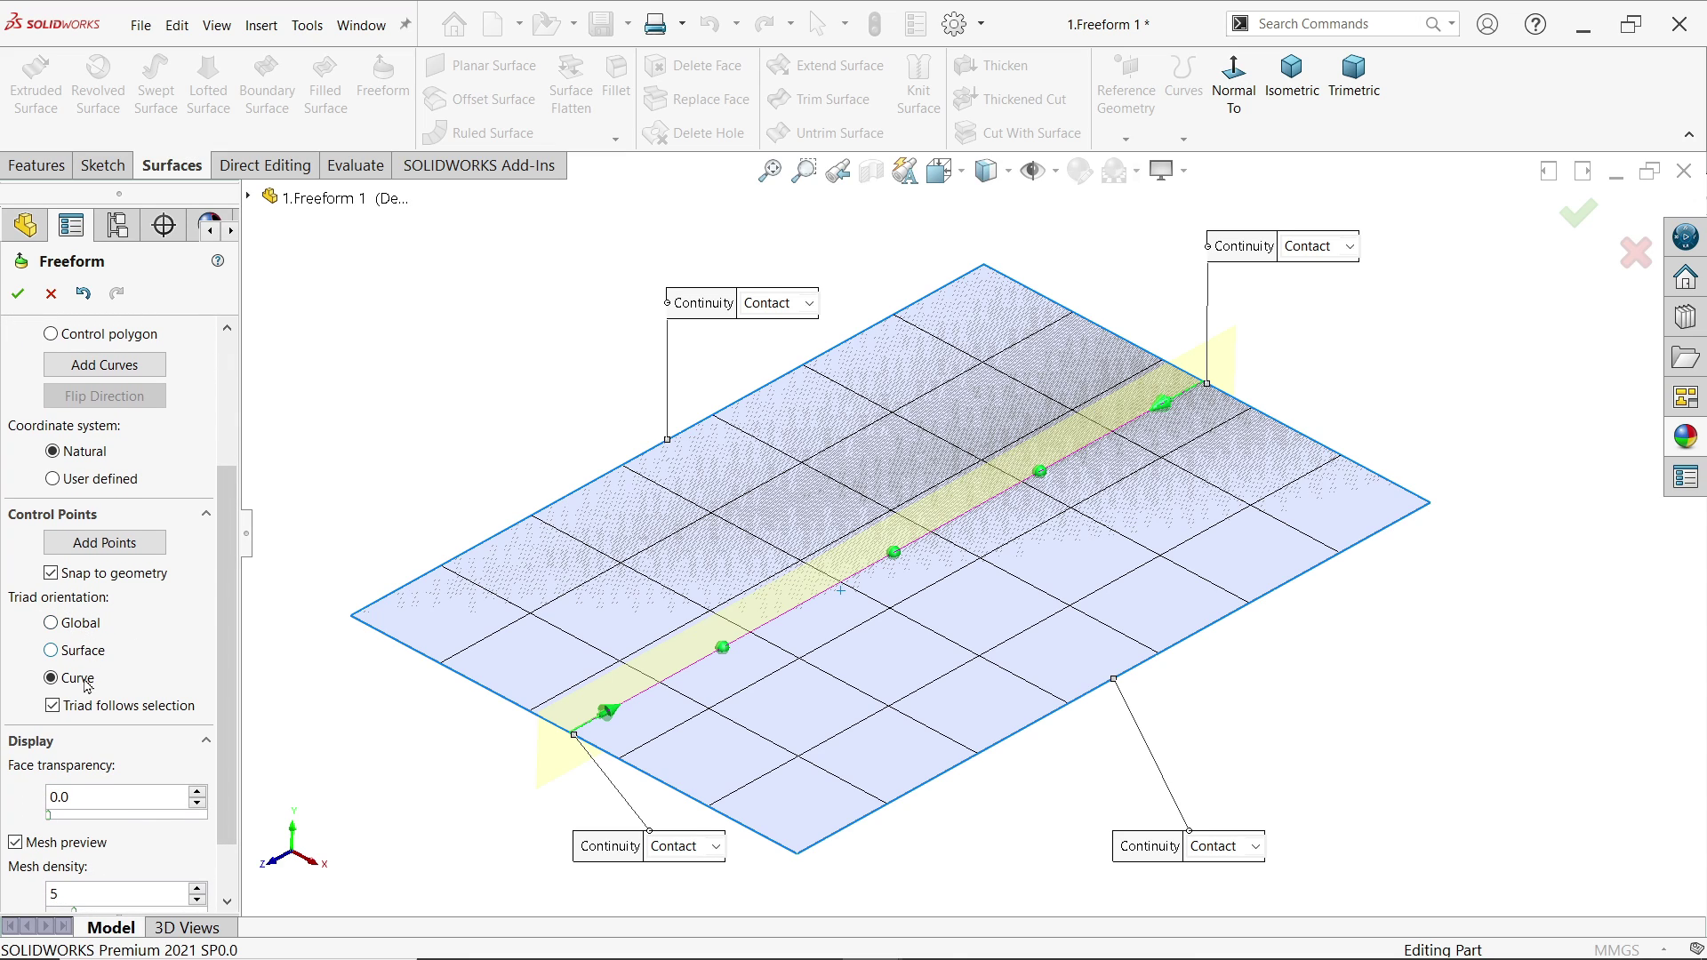
# Lift the lower-left control point into a bulge, with the triad oriented to Surface.
pyautogui.click(723, 650)
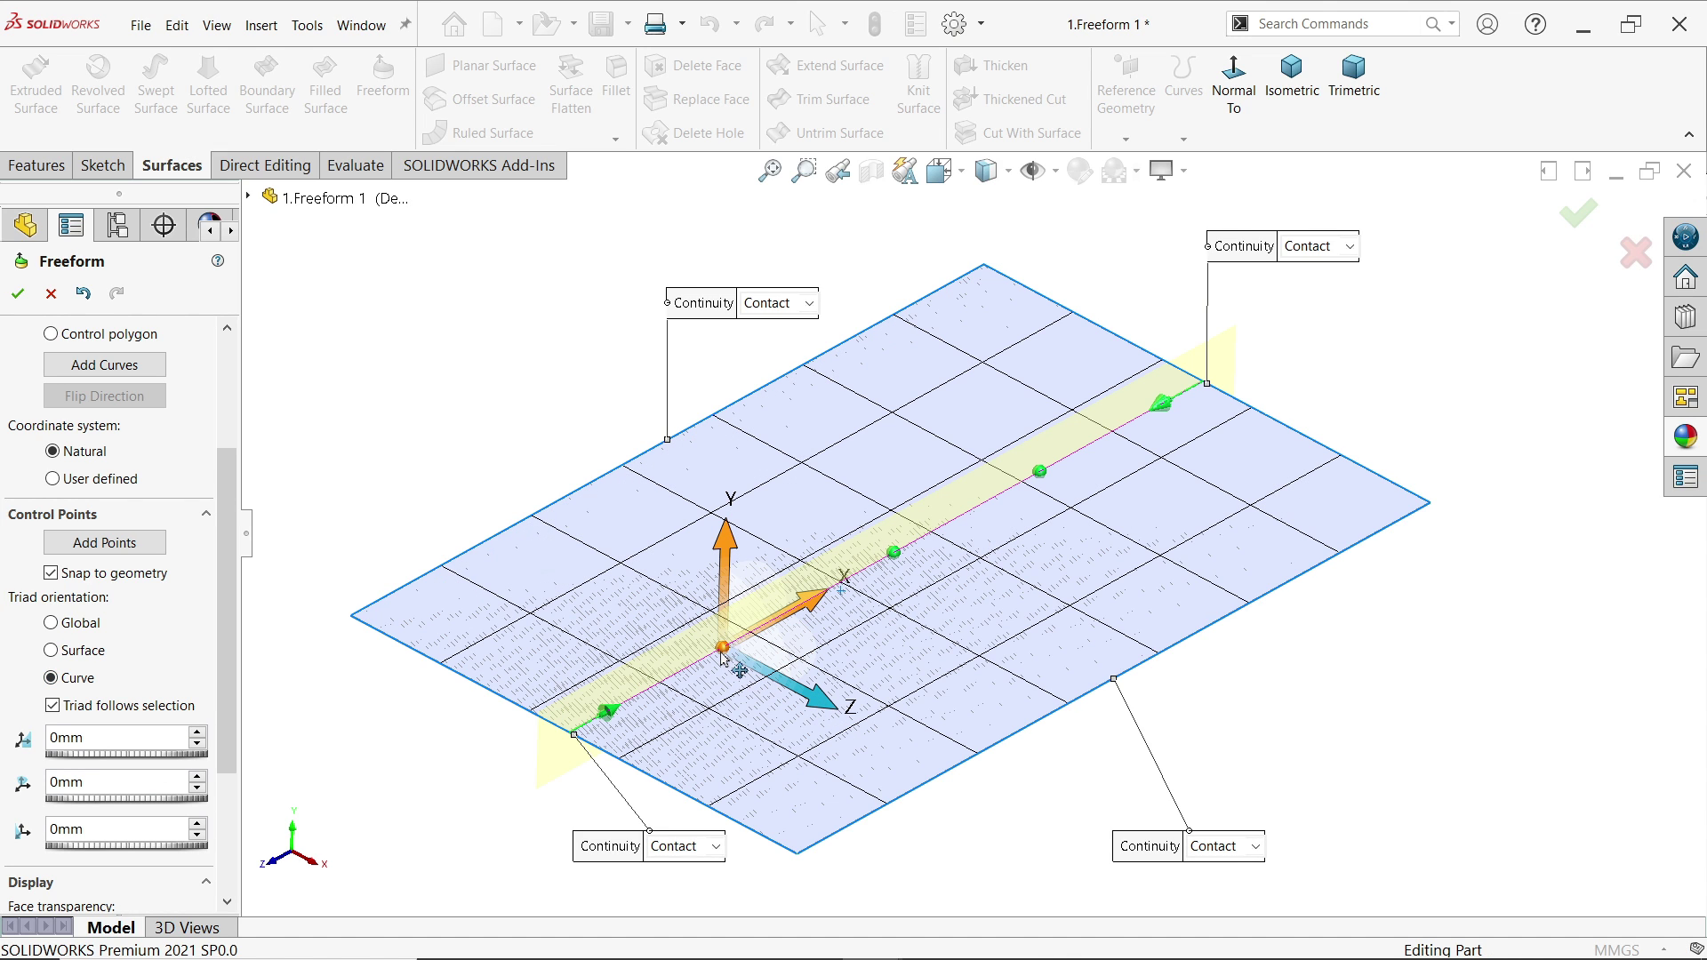
pyautogui.moveTo(739, 660); pyautogui.dragTo(737, 623)
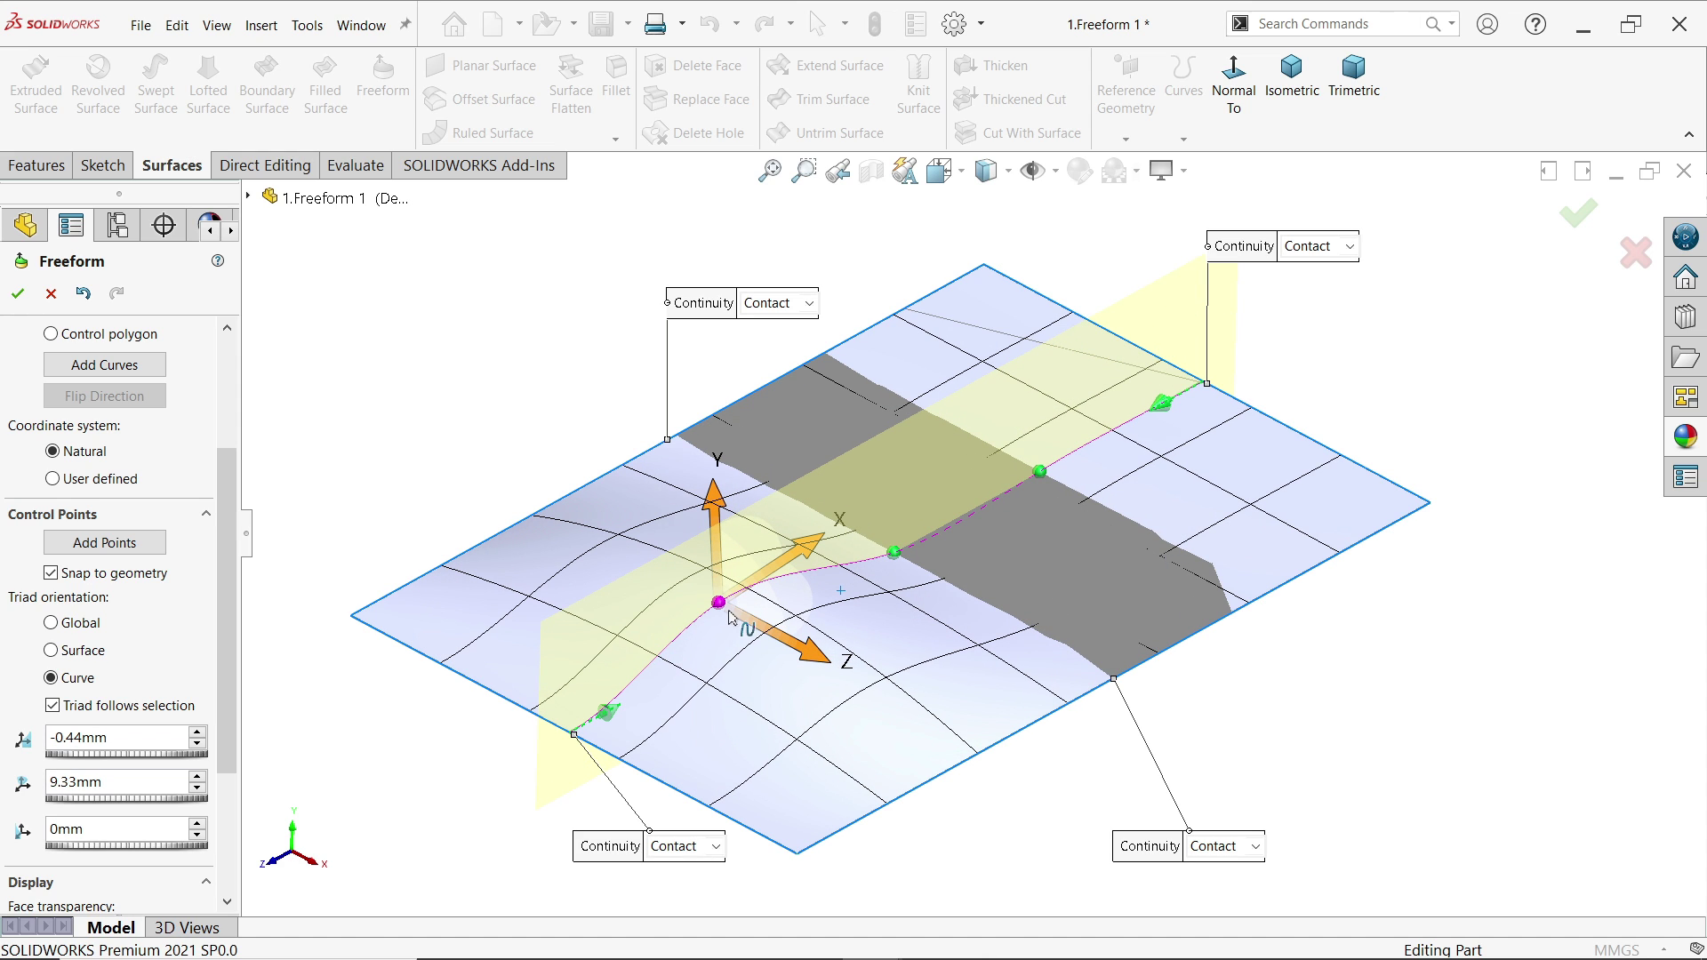
pyautogui.moveTo(787, 555); pyautogui.dragTo(720, 621)
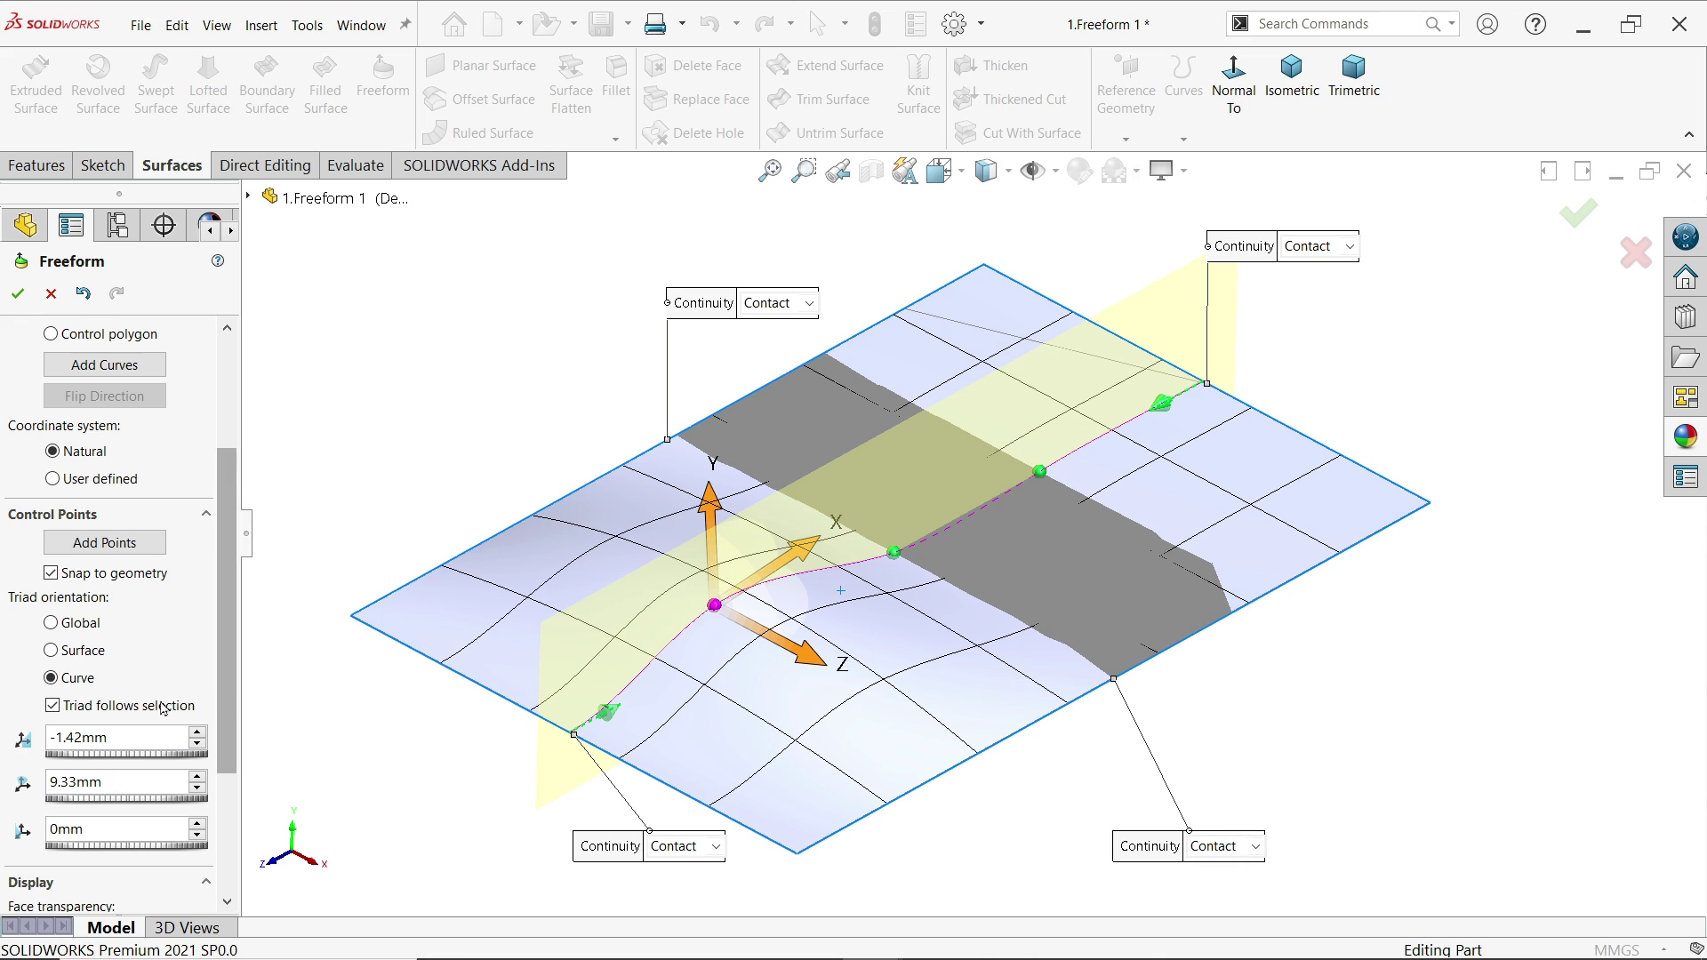
pyautogui.click(53, 650)
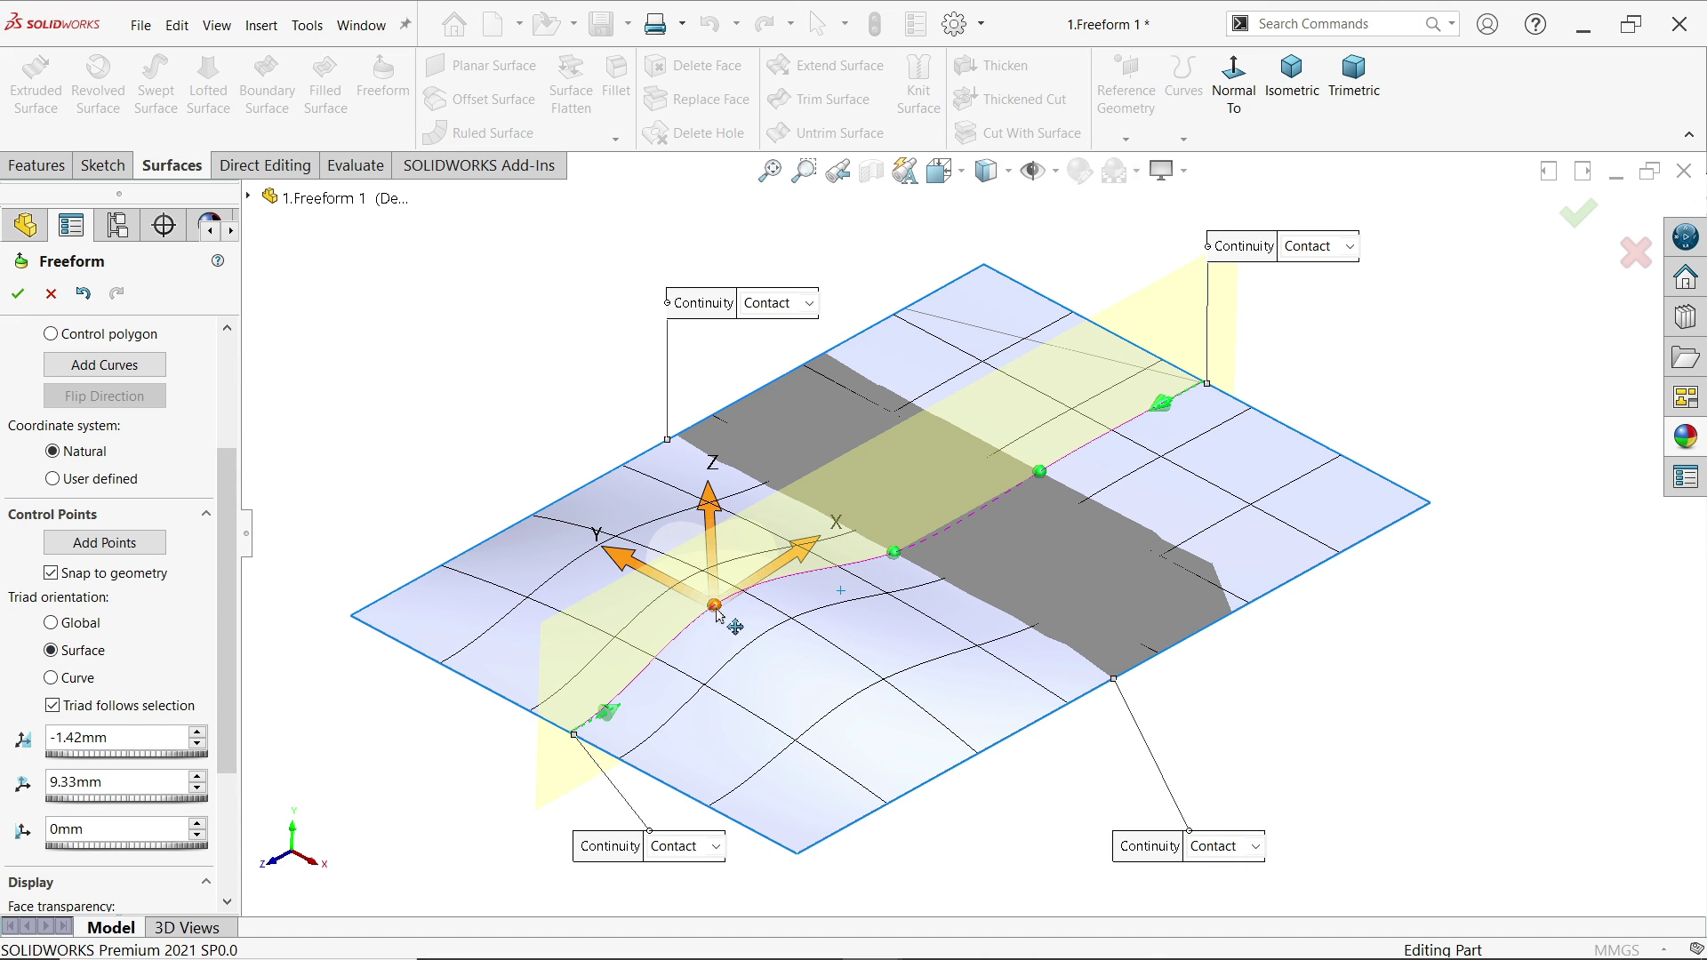
pyautogui.moveTo(716, 610); pyautogui.dragTo(739, 573)
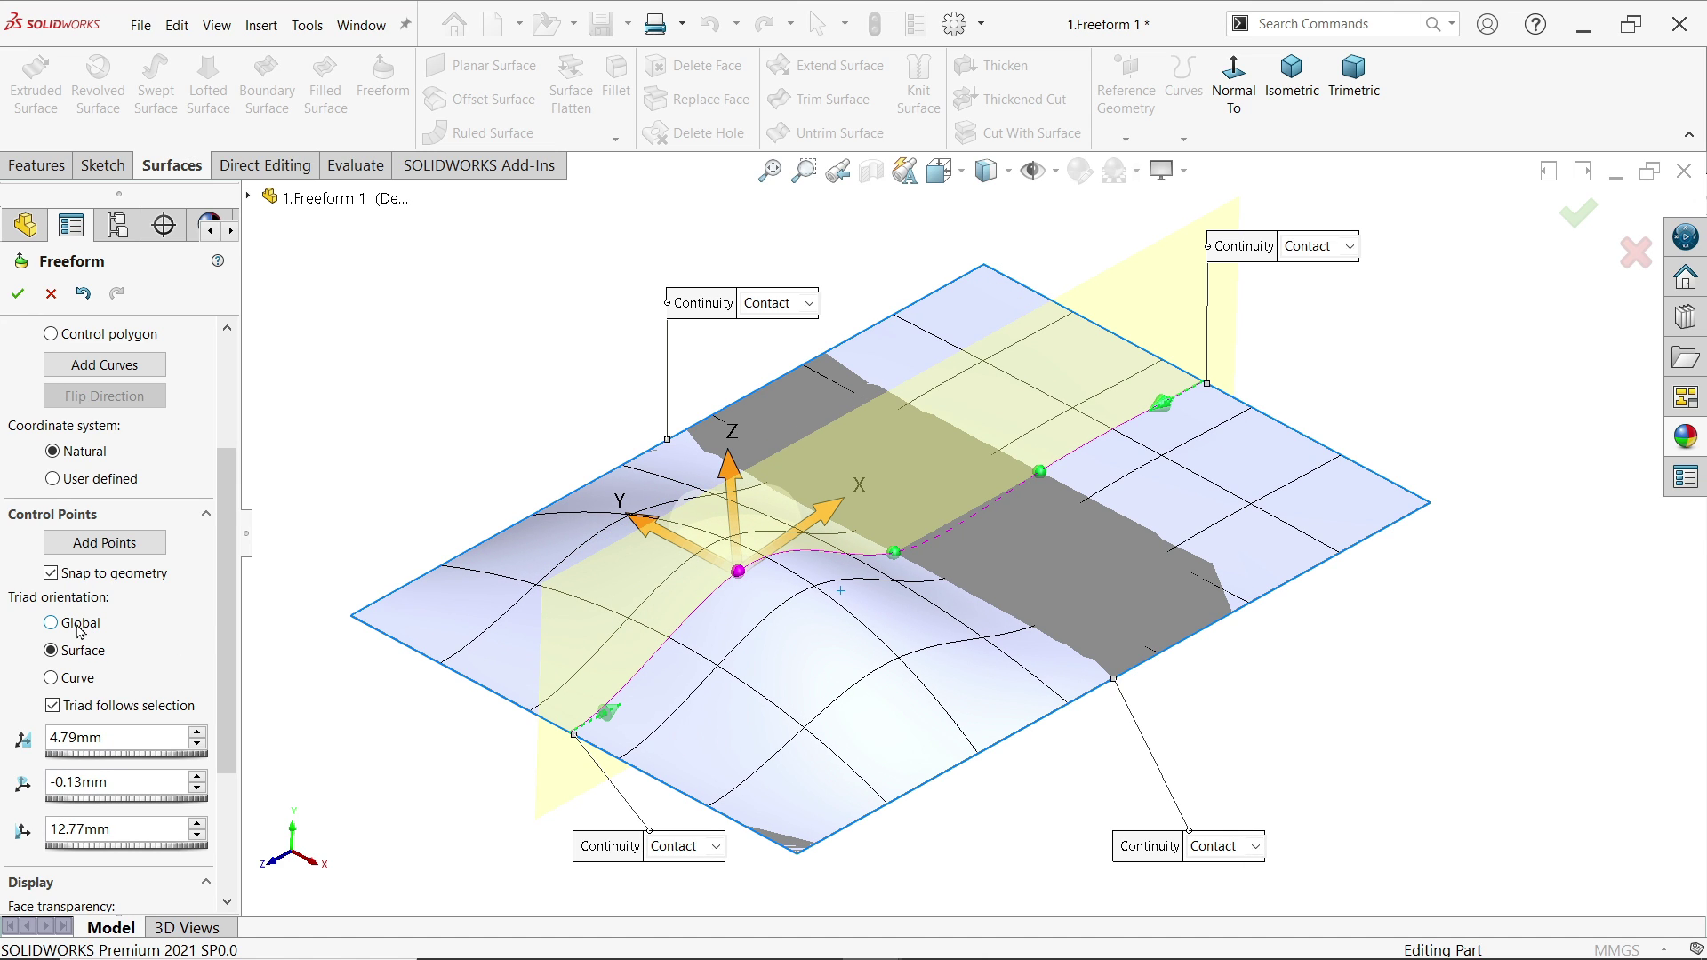
# Undo four control-point moves to flatten the face, then set a Global triad and show control points.
pyautogui.click(85, 295)
pyautogui.click(84, 295)
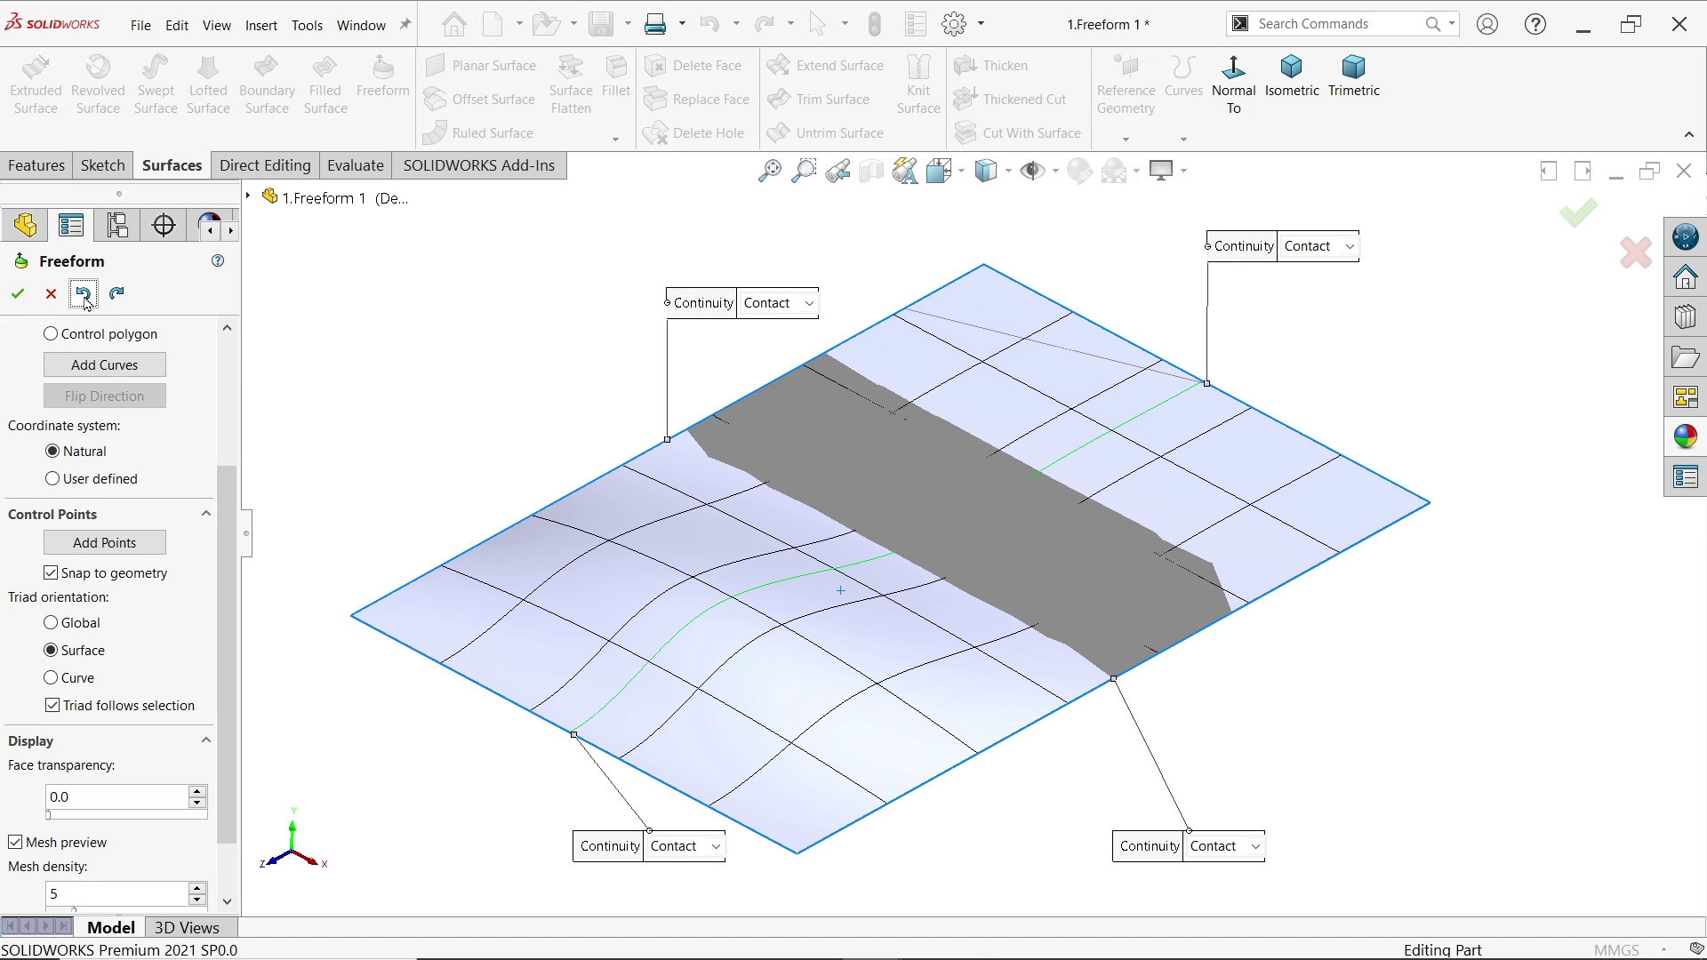
pyautogui.click(84, 295)
pyautogui.click(84, 296)
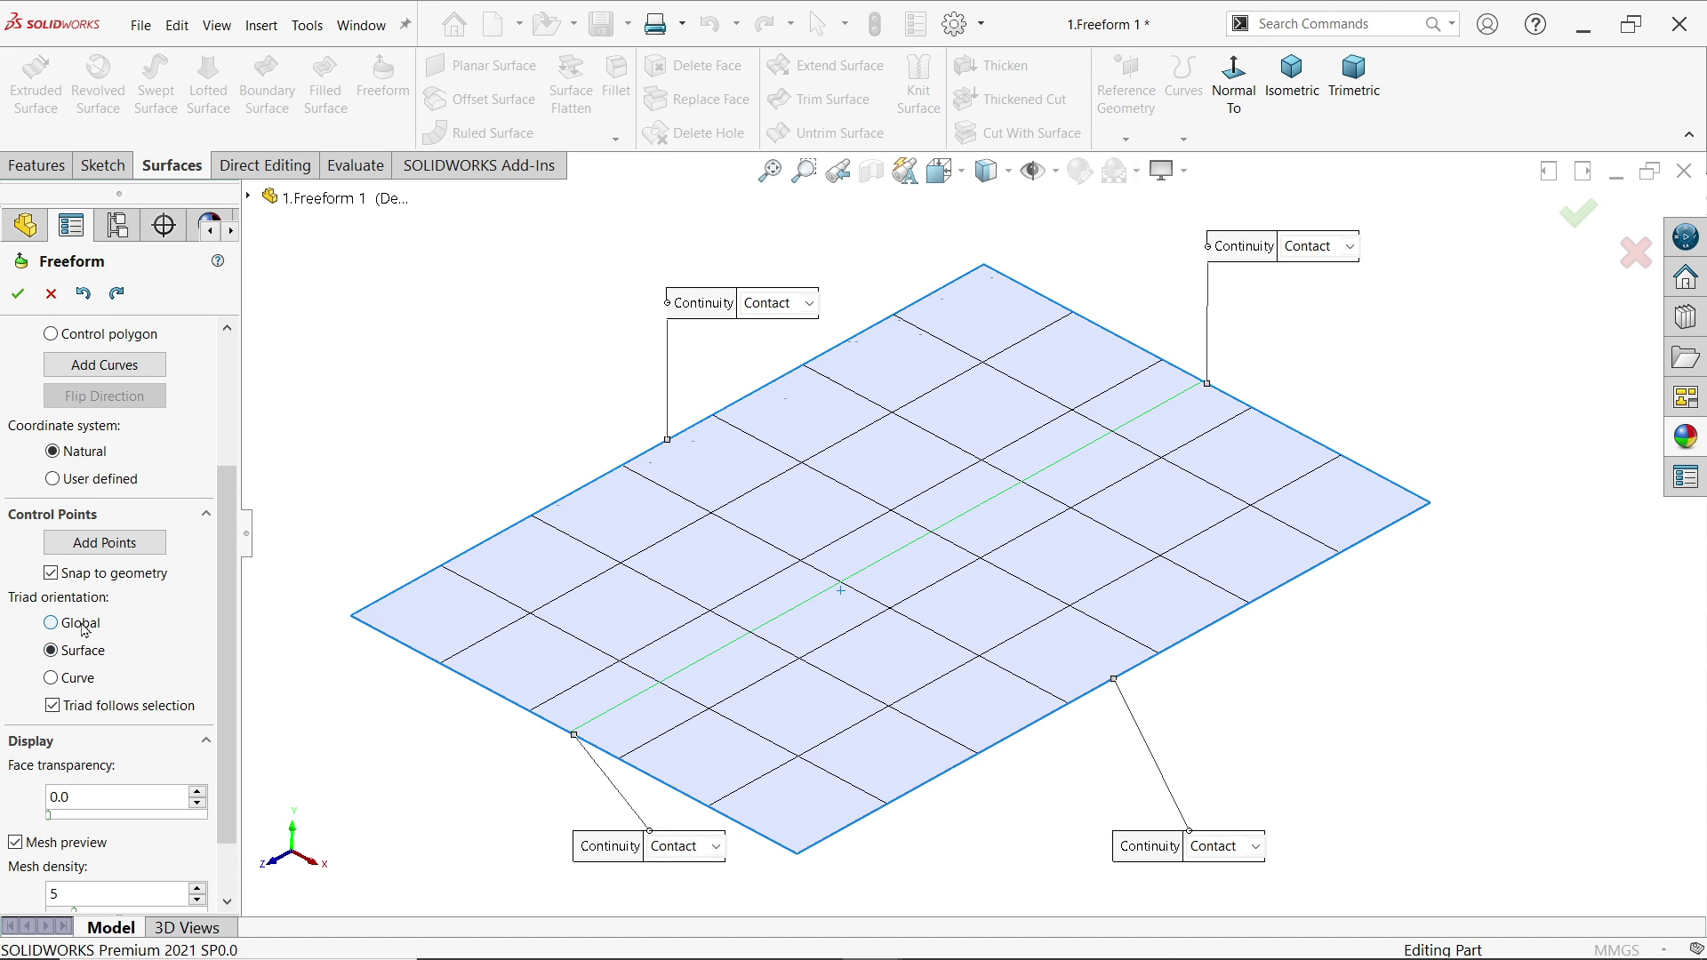
pyautogui.click(105, 542)
pyautogui.click(773, 624)
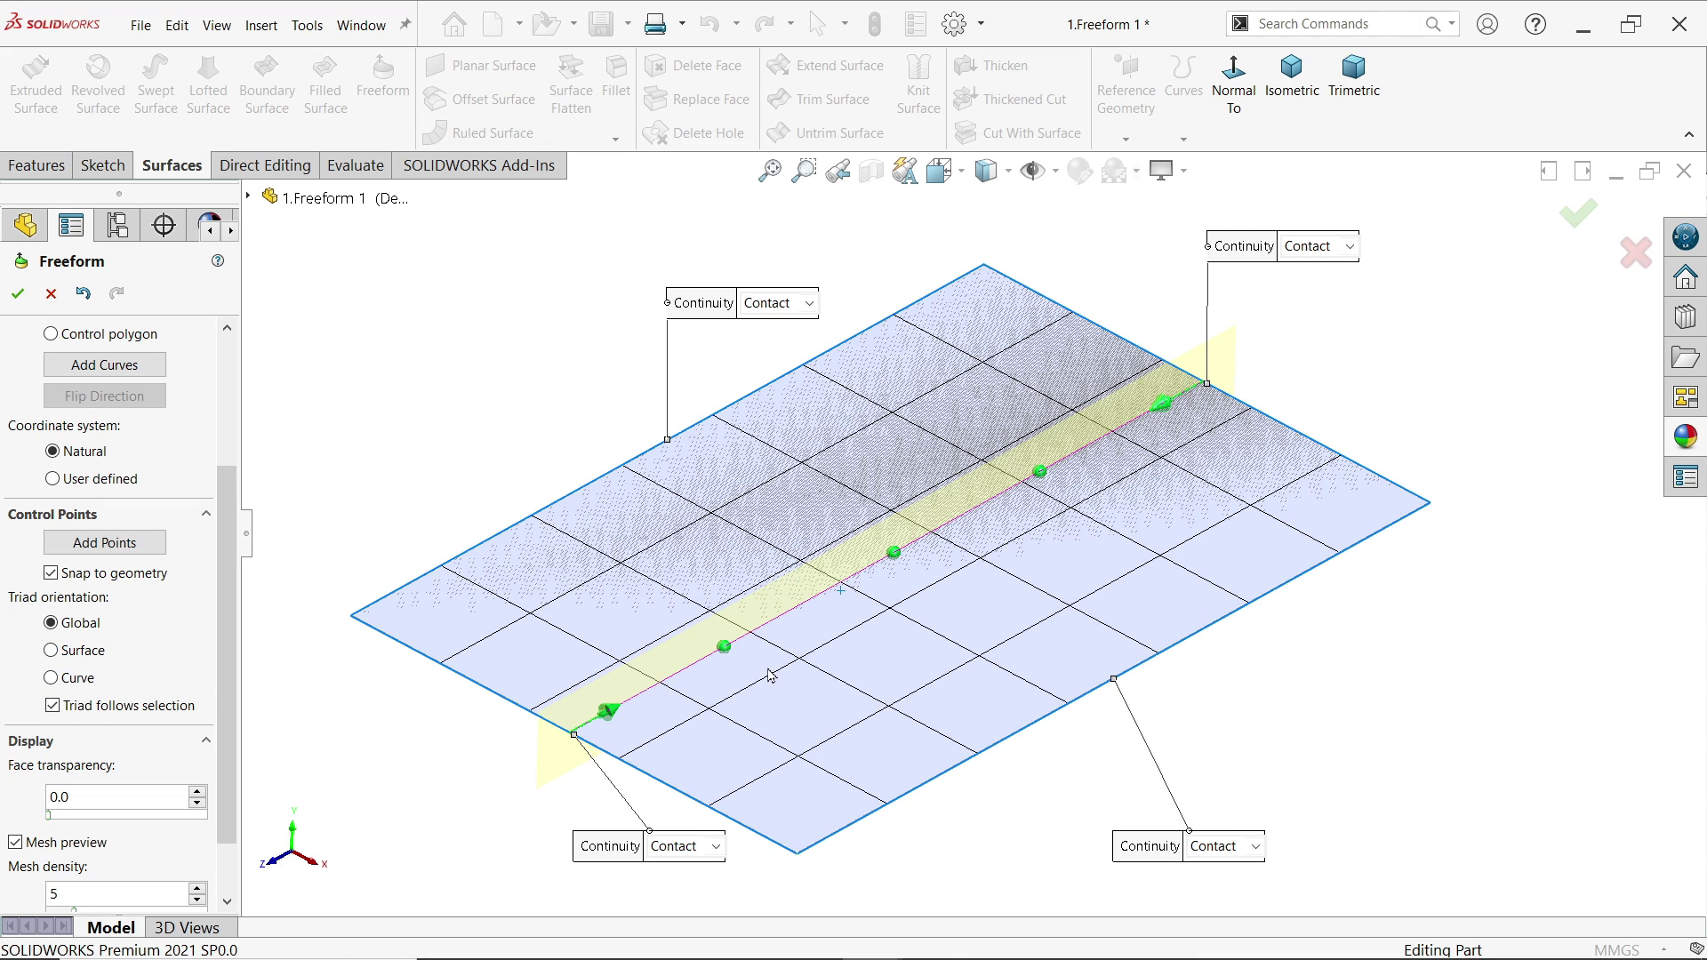
# Lift two selected curve control points along Y, then fine-tune them along X and Z.
pyautogui.click(726, 650)
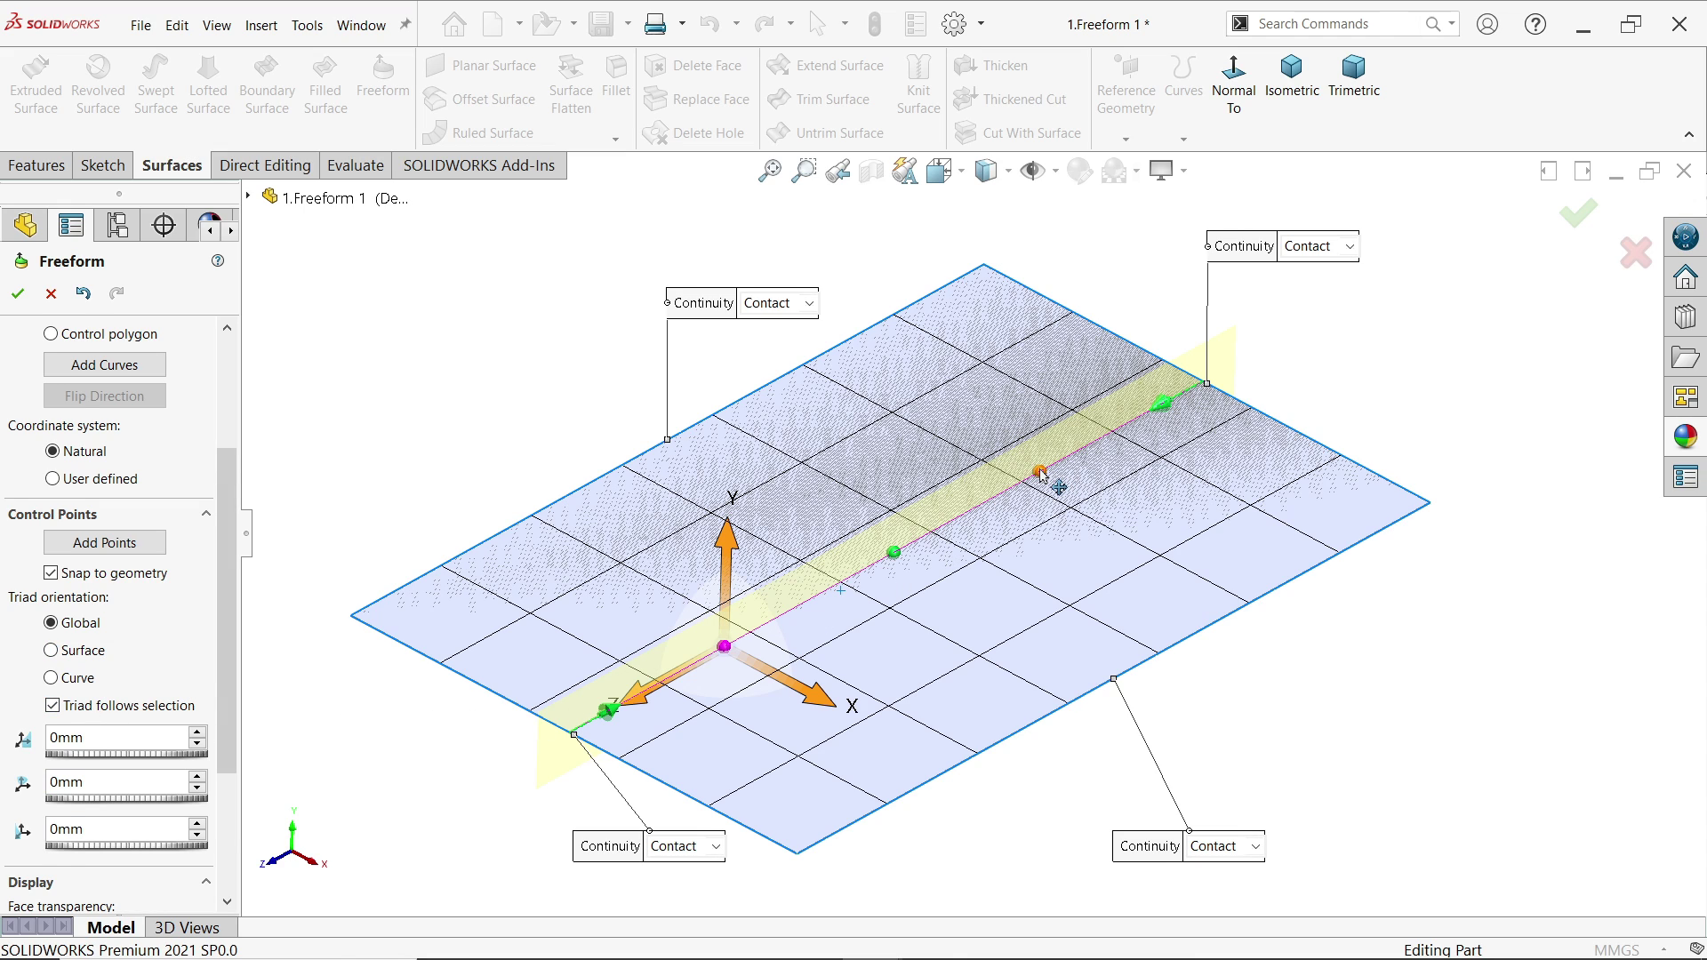
pyautogui.keyDown('ctrl'); pyautogui.click(1040, 474); pyautogui.keyUp('ctrl')
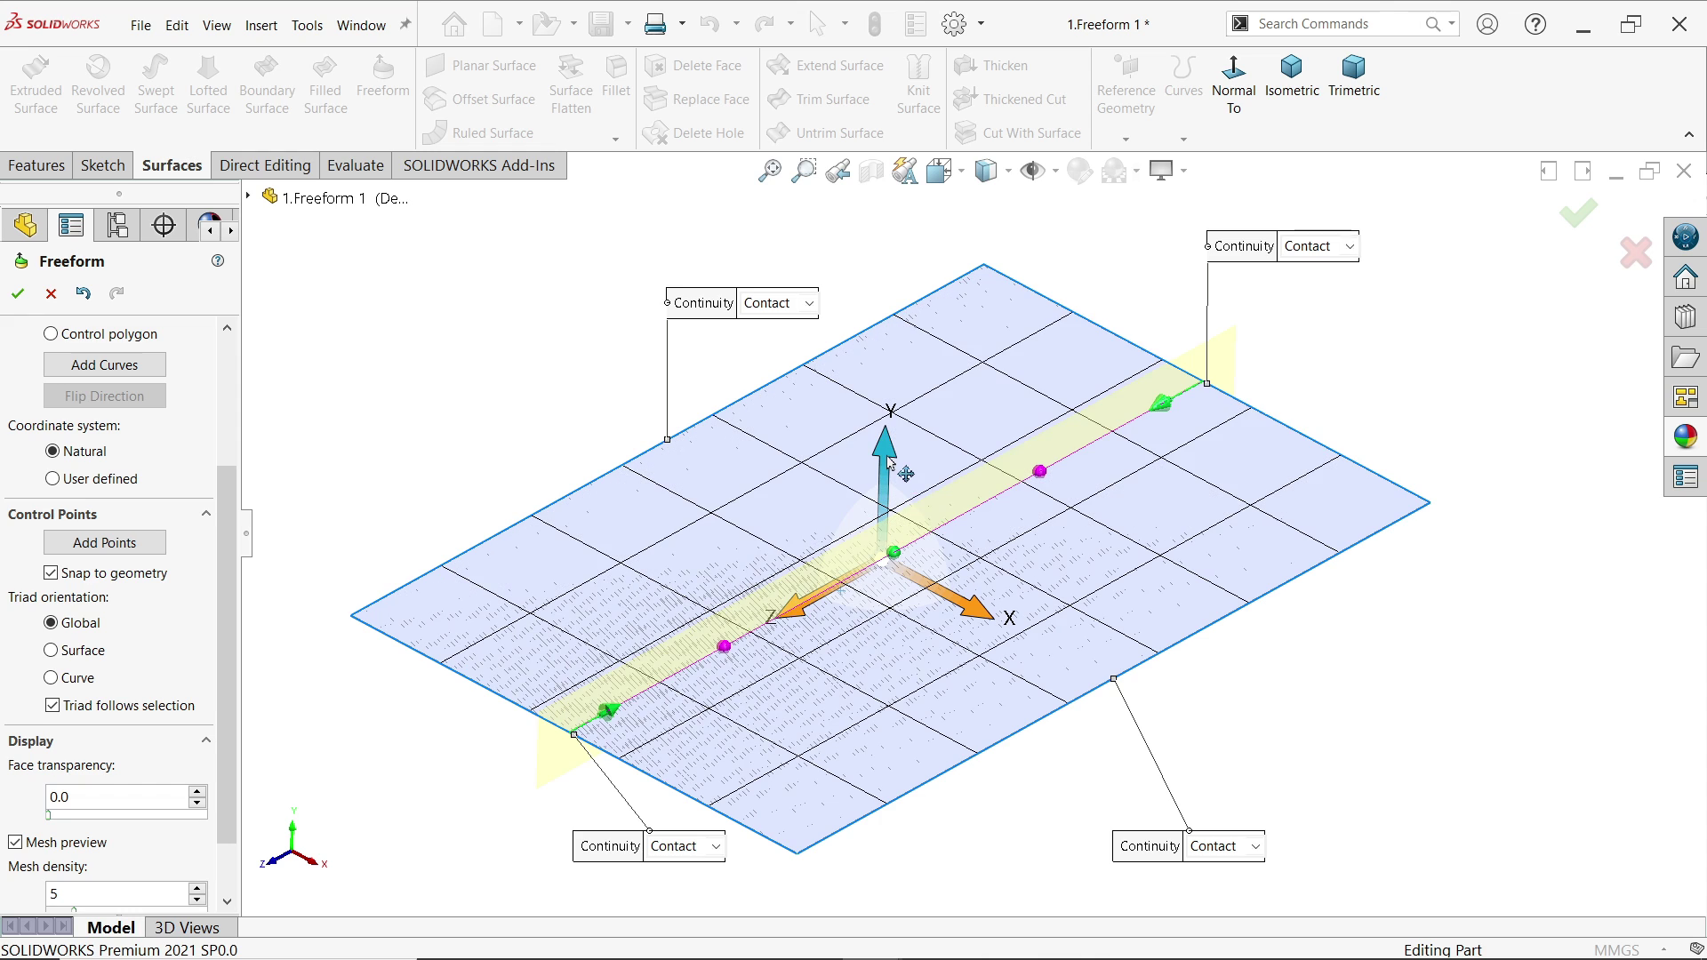
pyautogui.moveTo(886, 460); pyautogui.dragTo(903, 379)
pyautogui.scroll(-2, 160, 640)
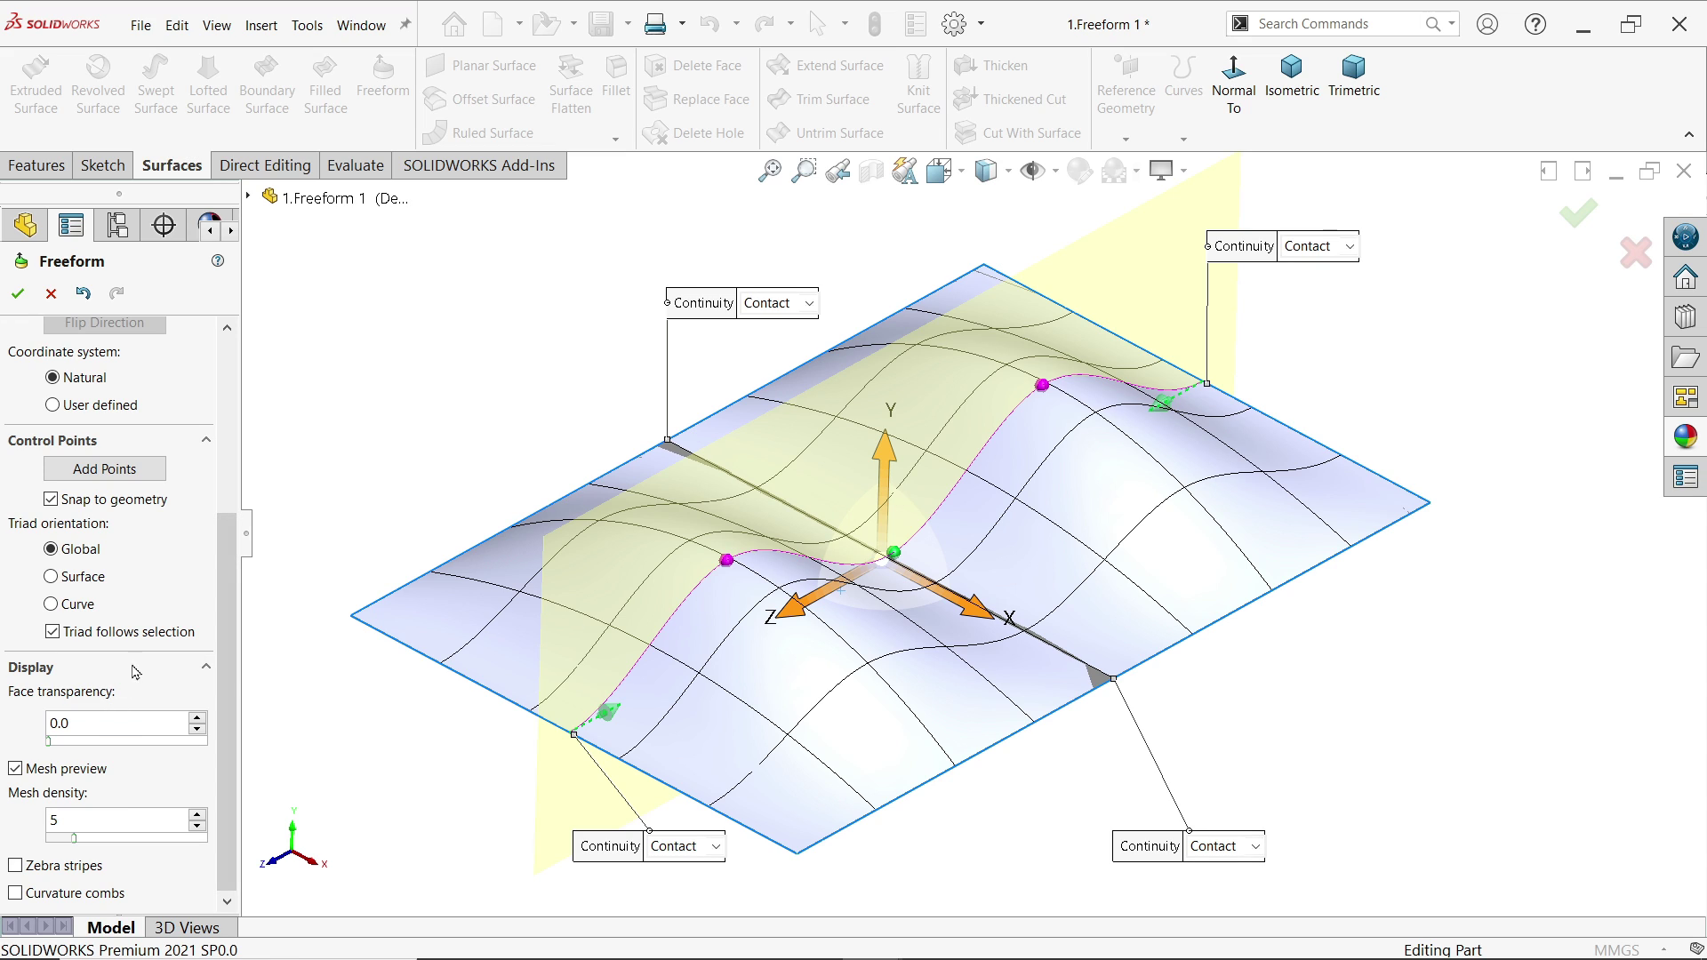
pyautogui.moveTo(234, 692); pyautogui.dragTo(237, 590)
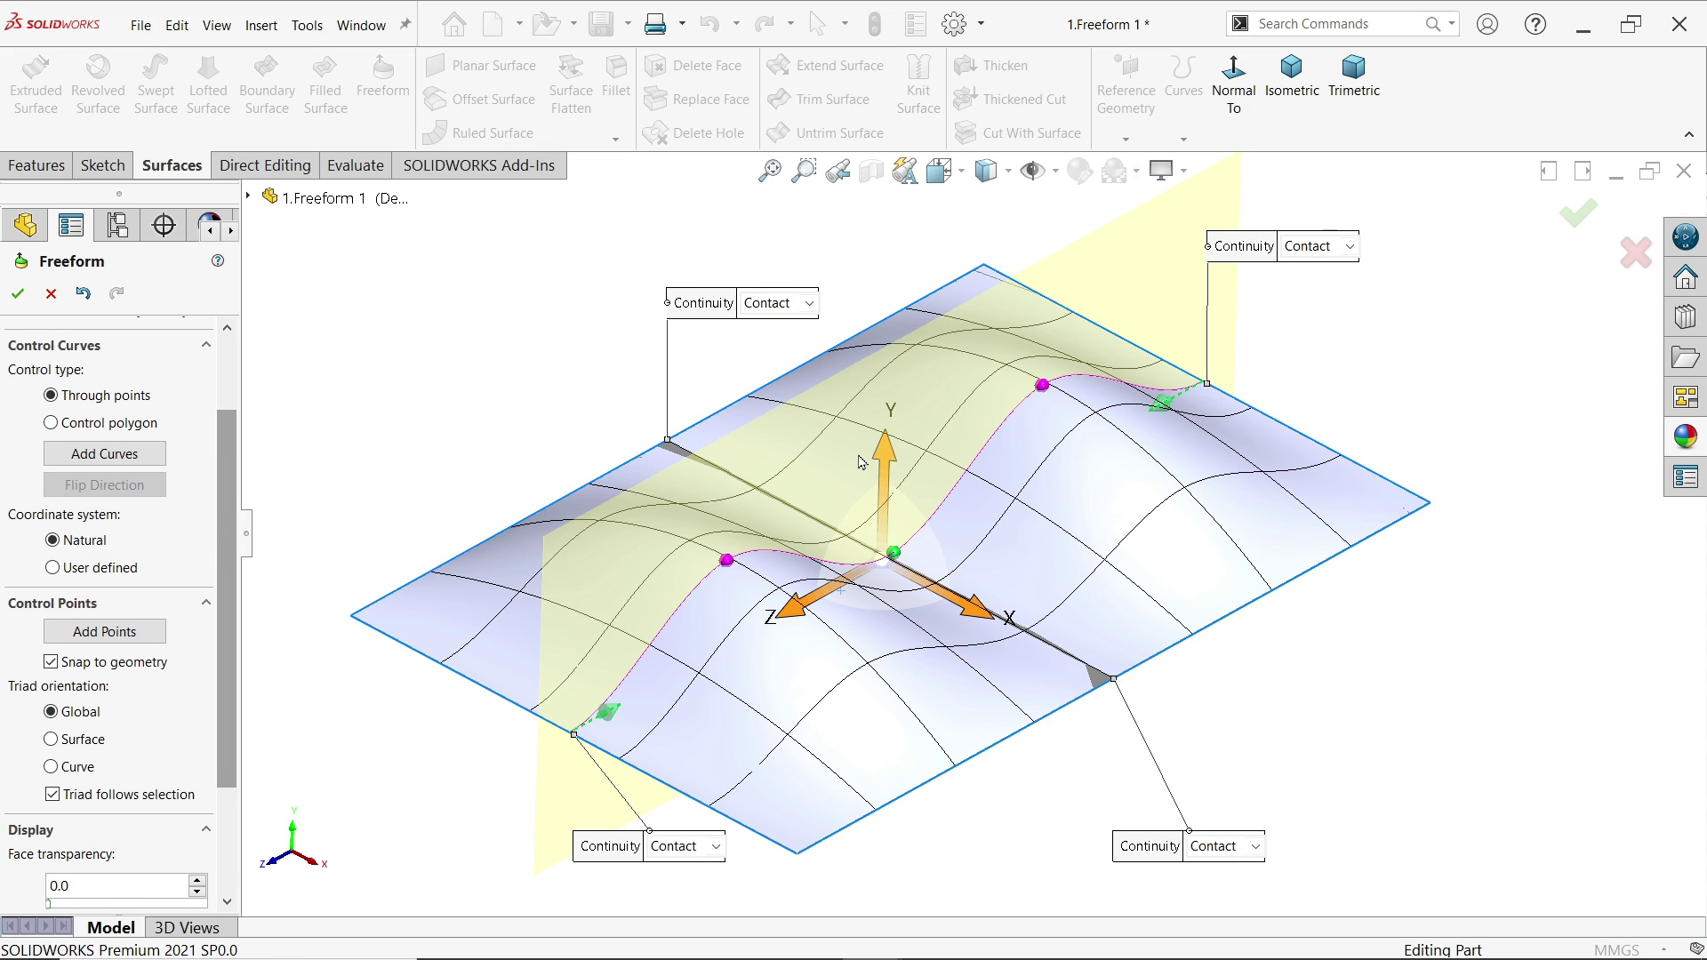
pyautogui.moveTo(984, 617); pyautogui.dragTo(953, 596)
pyautogui.moveTo(801, 616); pyautogui.dragTo(786, 643)
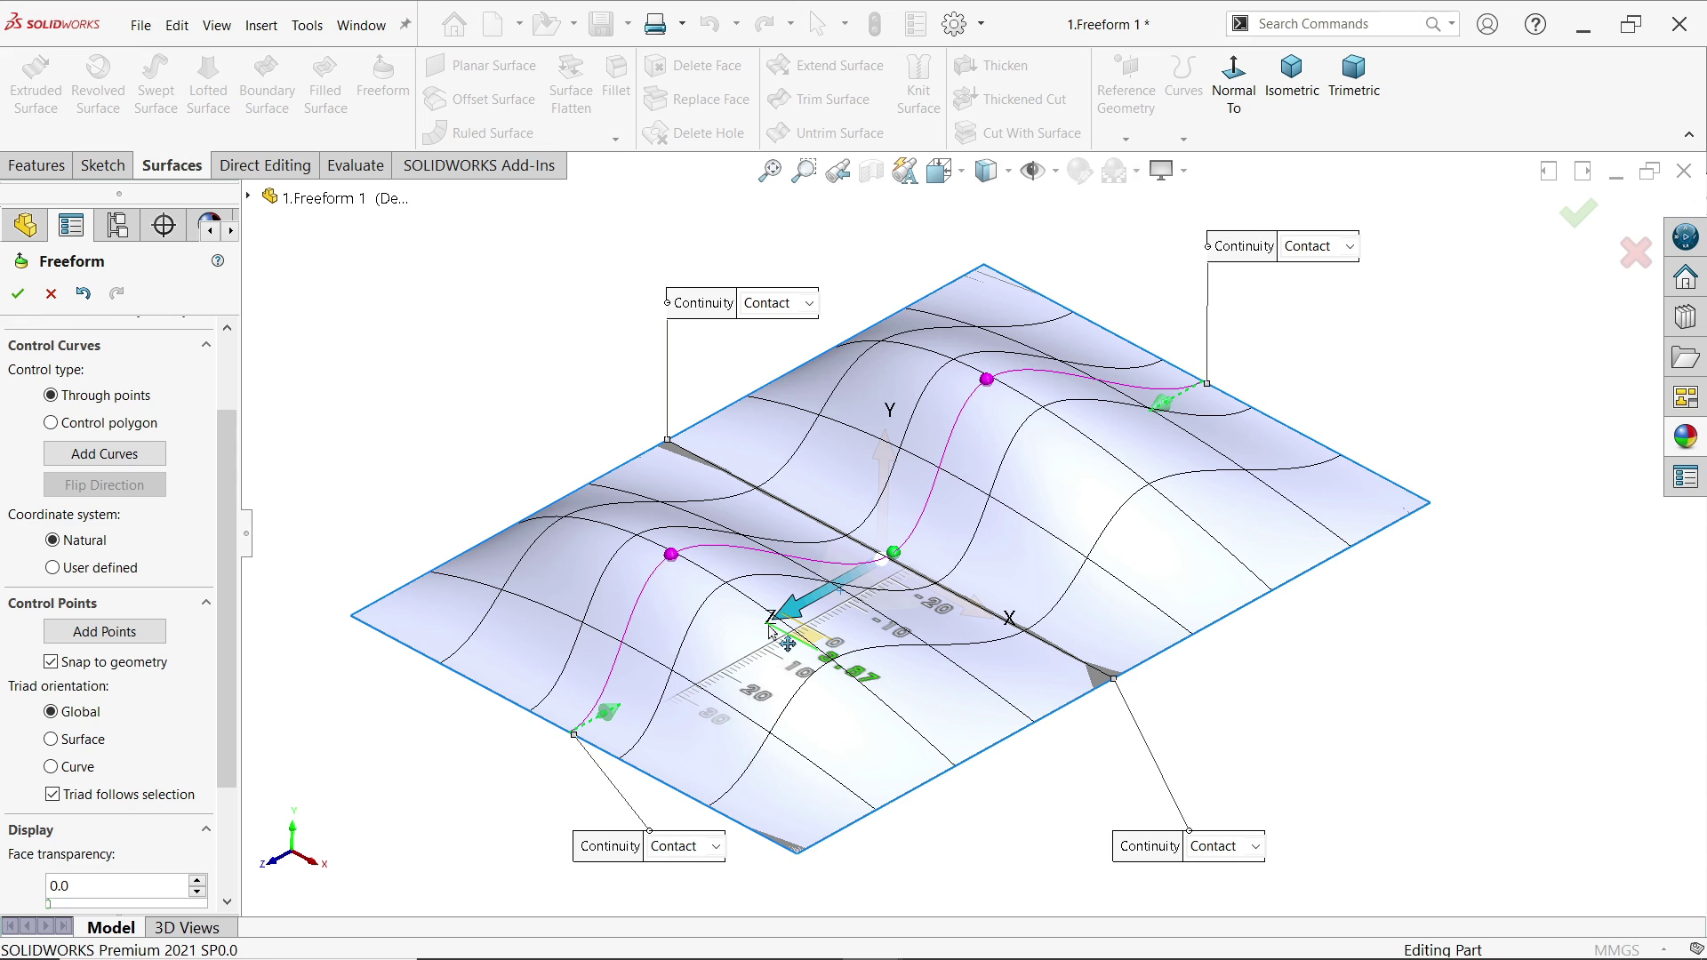
pyautogui.moveTo(777, 633); pyautogui.dragTo(780, 635)
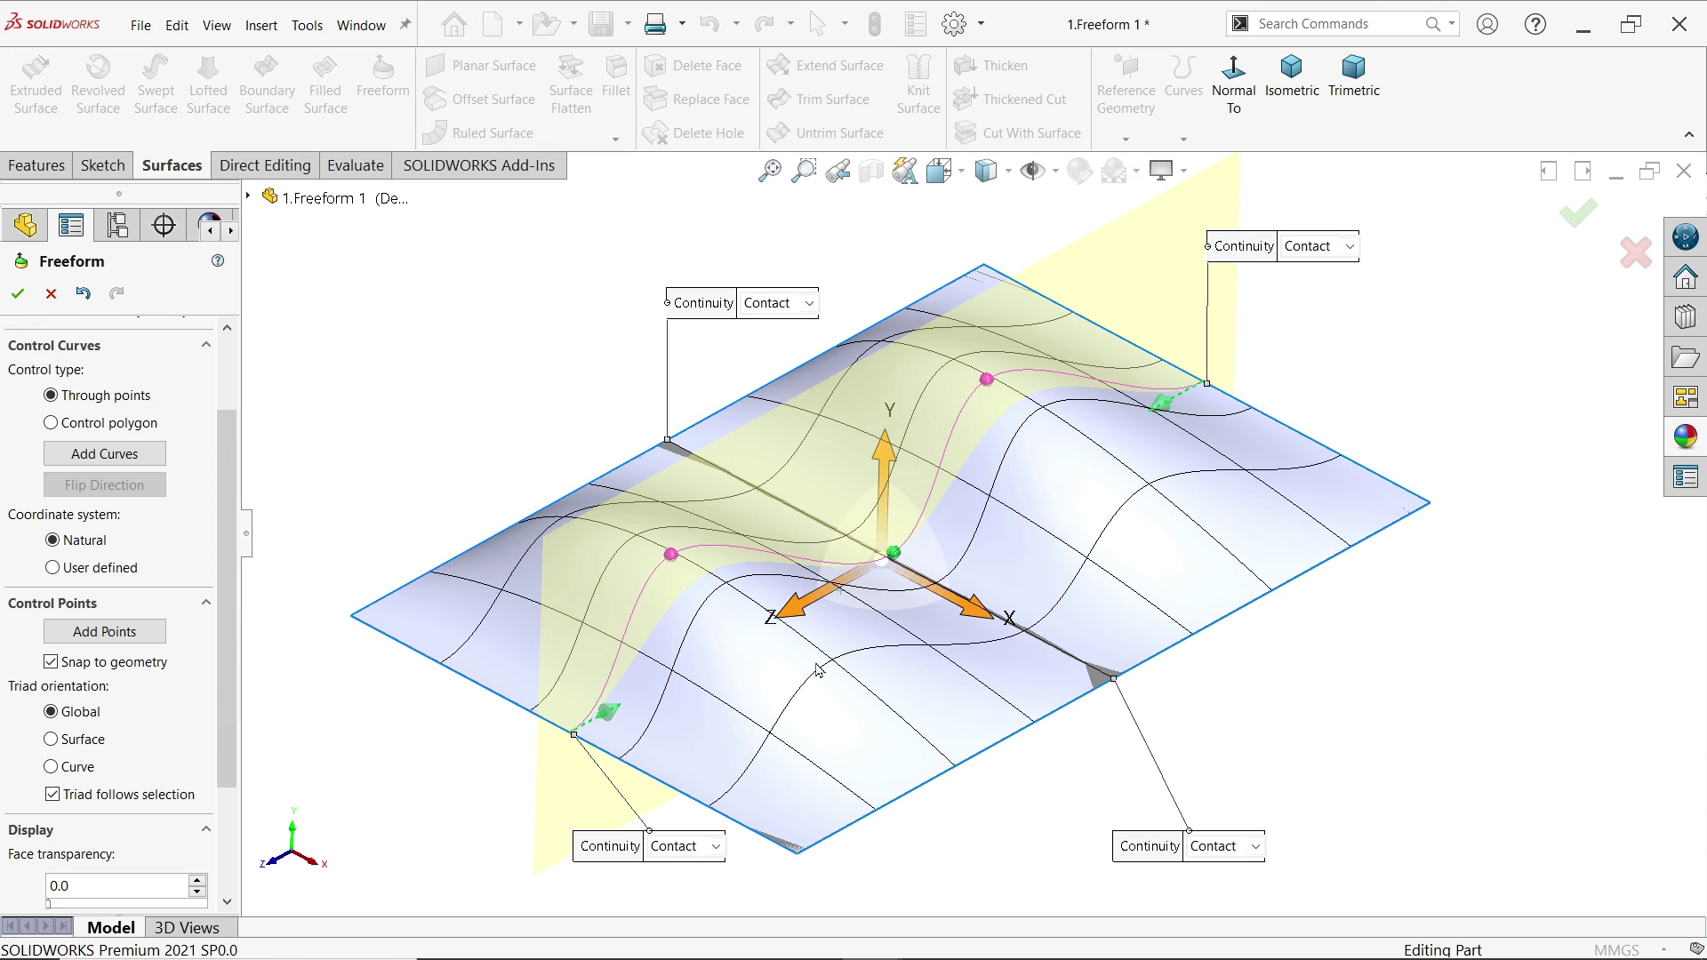
# Accept the Freeform as Freeform3 and orbit to inspect the two smooth humps.
pyautogui.click(18, 297)
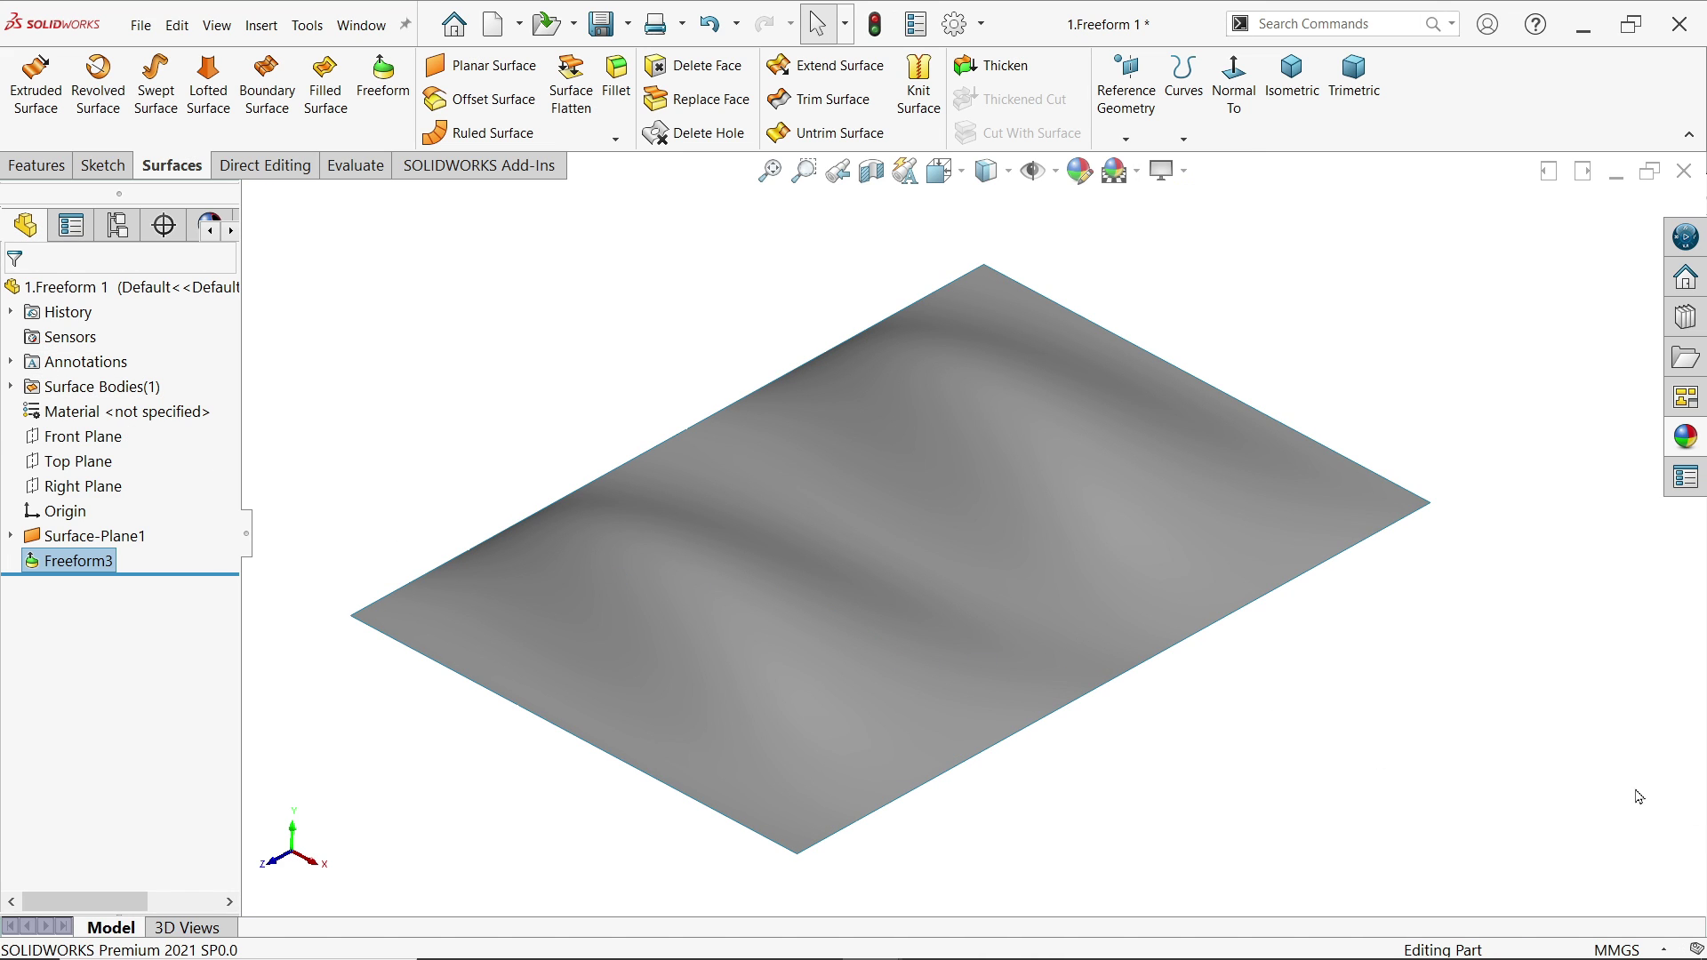
pyautogui.moveTo(1271, 722)
pyautogui.mouseDown(button='middle')
pyautogui.moveTo(1204, 474)
pyautogui.moveTo(1278, 734)
pyautogui.moveTo(1177, 744)
pyautogui.moveTo(1215, 712)
pyautogui.moveTo(1238, 751)
pyautogui.moveTo(1234, 725)
pyautogui.mouseUp(button='middle')
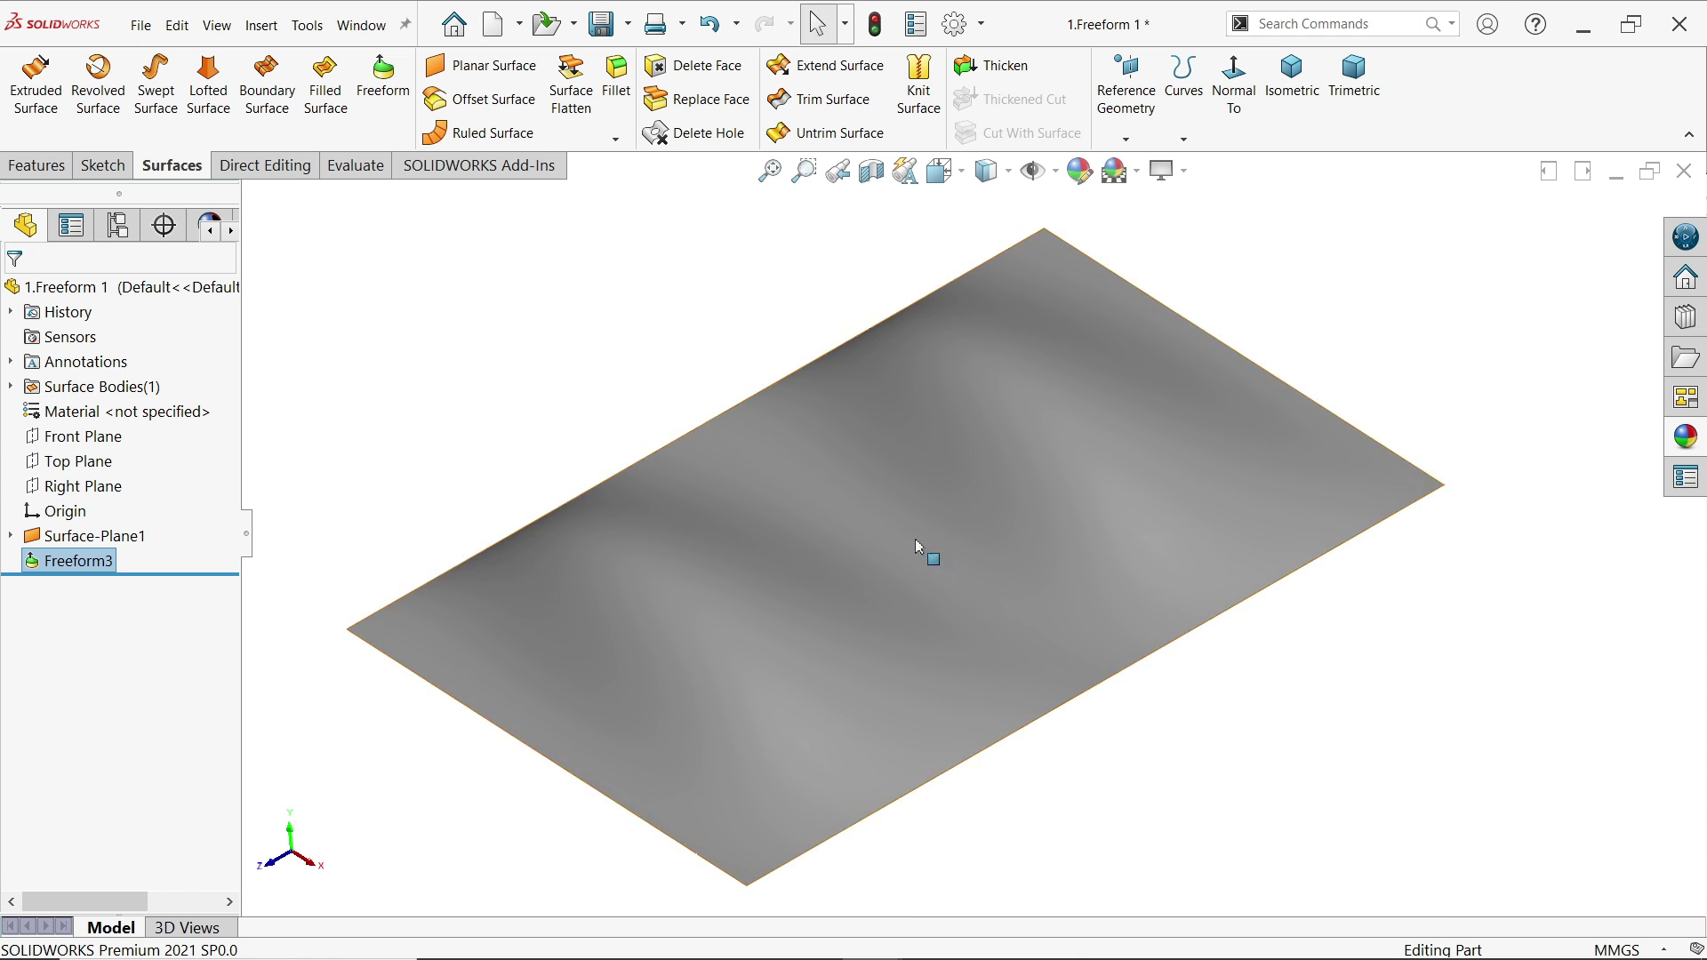
pyautogui.scroll(2, 906, 535)
pyautogui.scroll(2, 898, 527)
pyautogui.scroll(-1, 1002, 524)
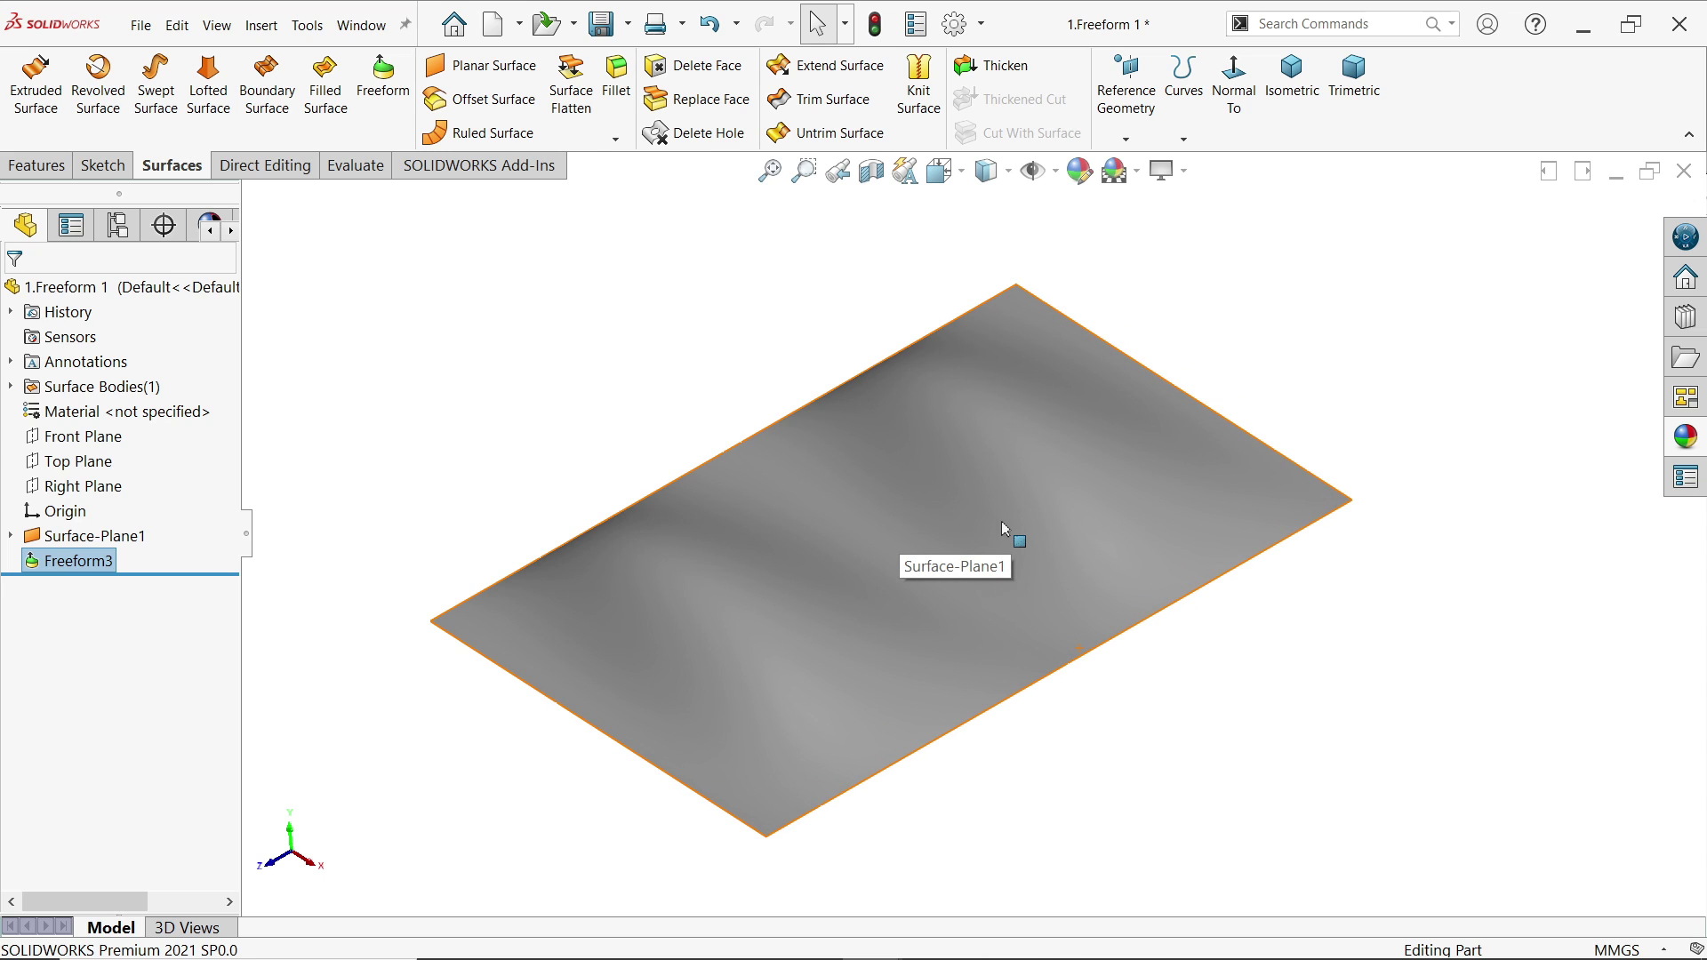